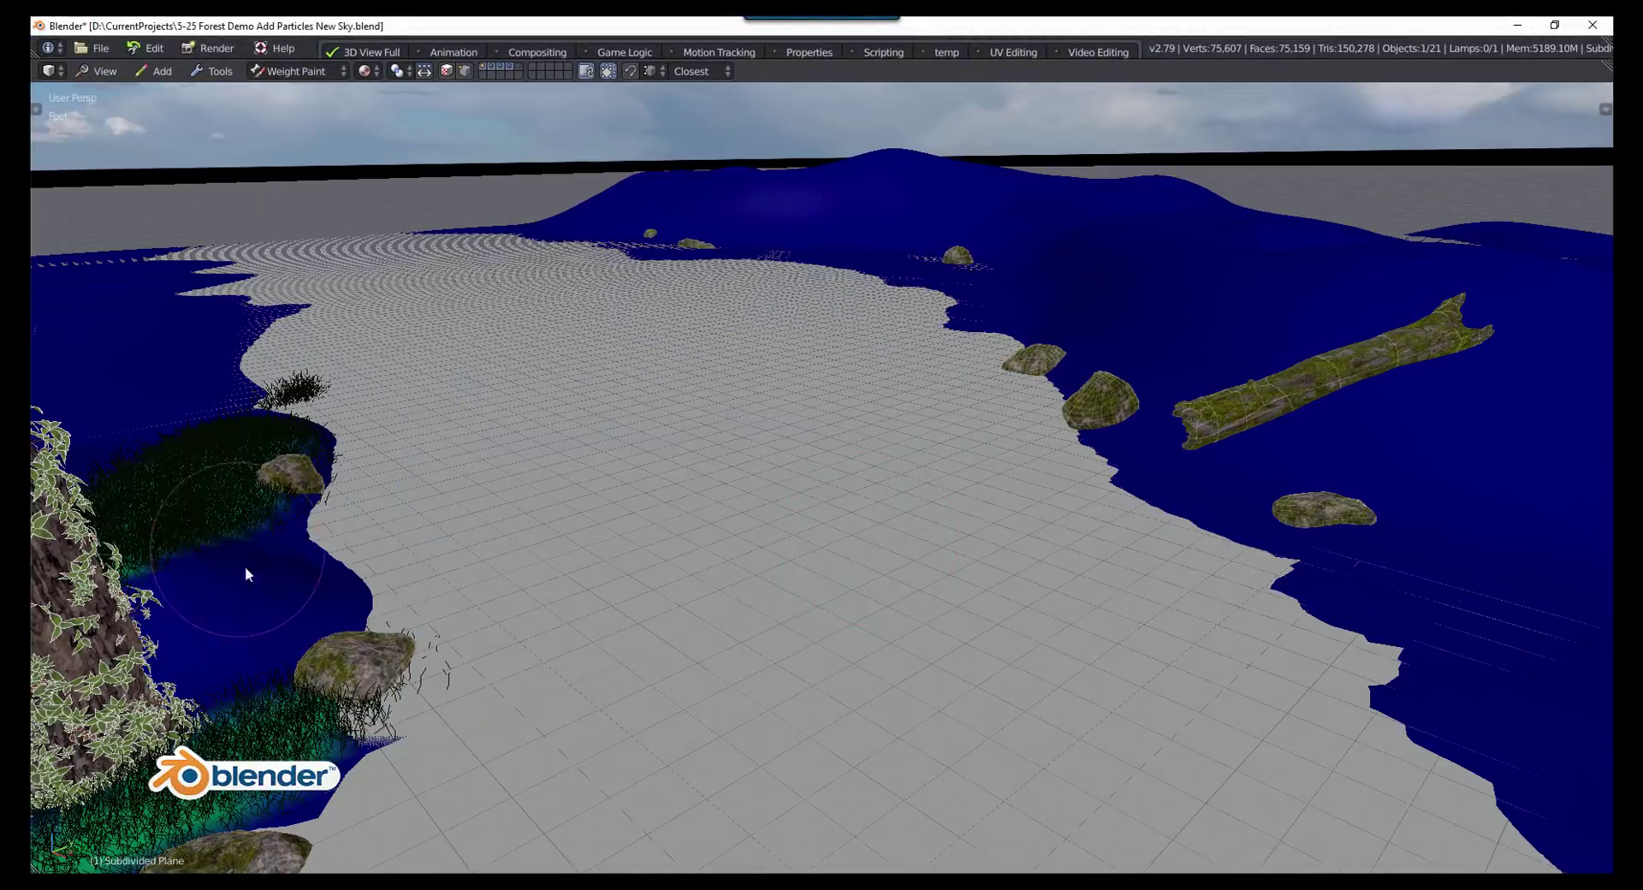
# Step: Weight-paint grass onto the near bank around the ivy-covered tree and across the far hillside of the forest terrain
pyautogui.moveTo(245, 567); pyautogui.dragTo(218, 689)
pyautogui.moveTo(855, 205)
pyautogui.mouseDown()
pyautogui.moveTo(1212, 338)
pyautogui.moveTo(935, 202)
pyautogui.moveTo(1293, 296)
pyautogui.moveTo(1174, 213)
pyautogui.moveTo(920, 221)
pyautogui.moveTo(1019, 359)
pyautogui.mouseUp()
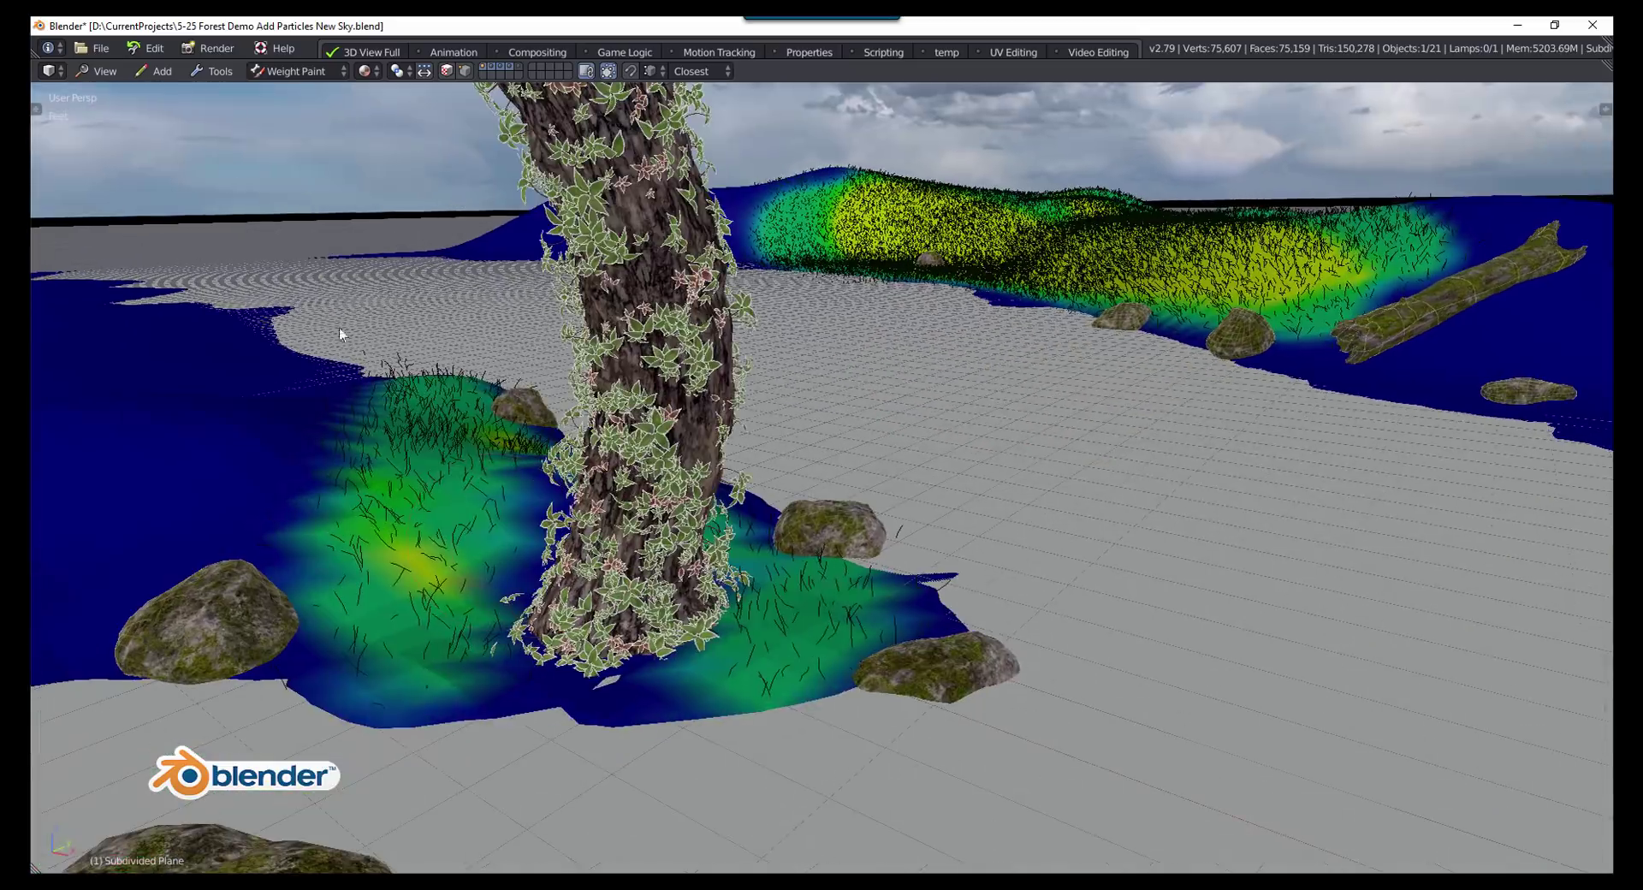
pyautogui.click(212, 71)
pyautogui.moveTo(257, 93)
pyautogui.click(368, 133)
pyautogui.click(219, 274)
pyautogui.click(428, 430)
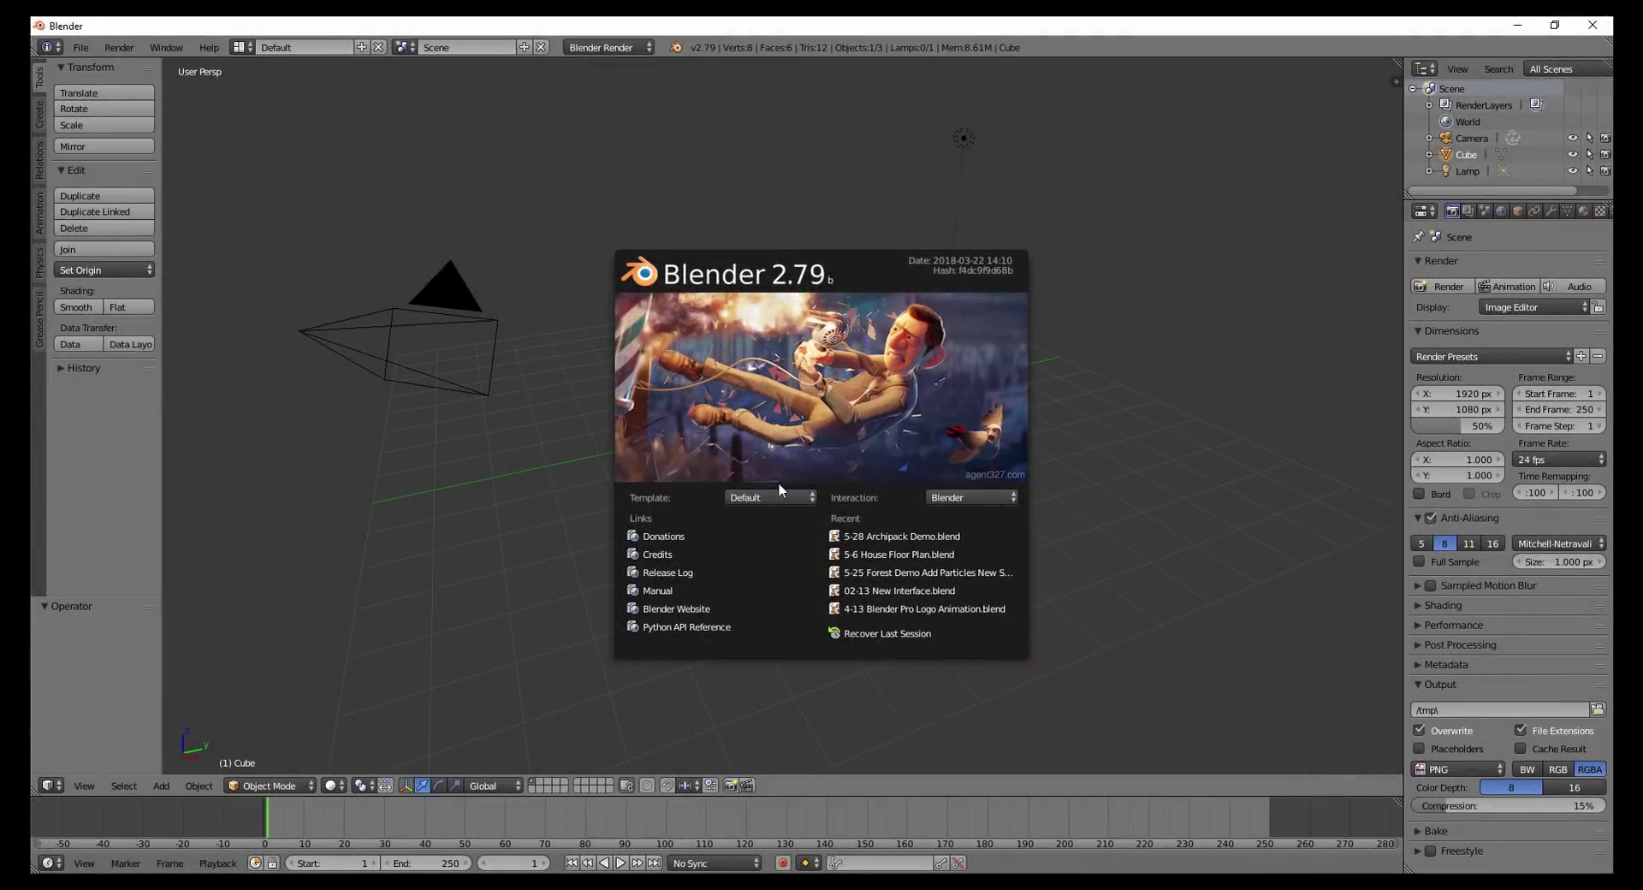
# Step: Load the BlenderPro application template and dismiss the splash screen
pyautogui.click(781, 498)
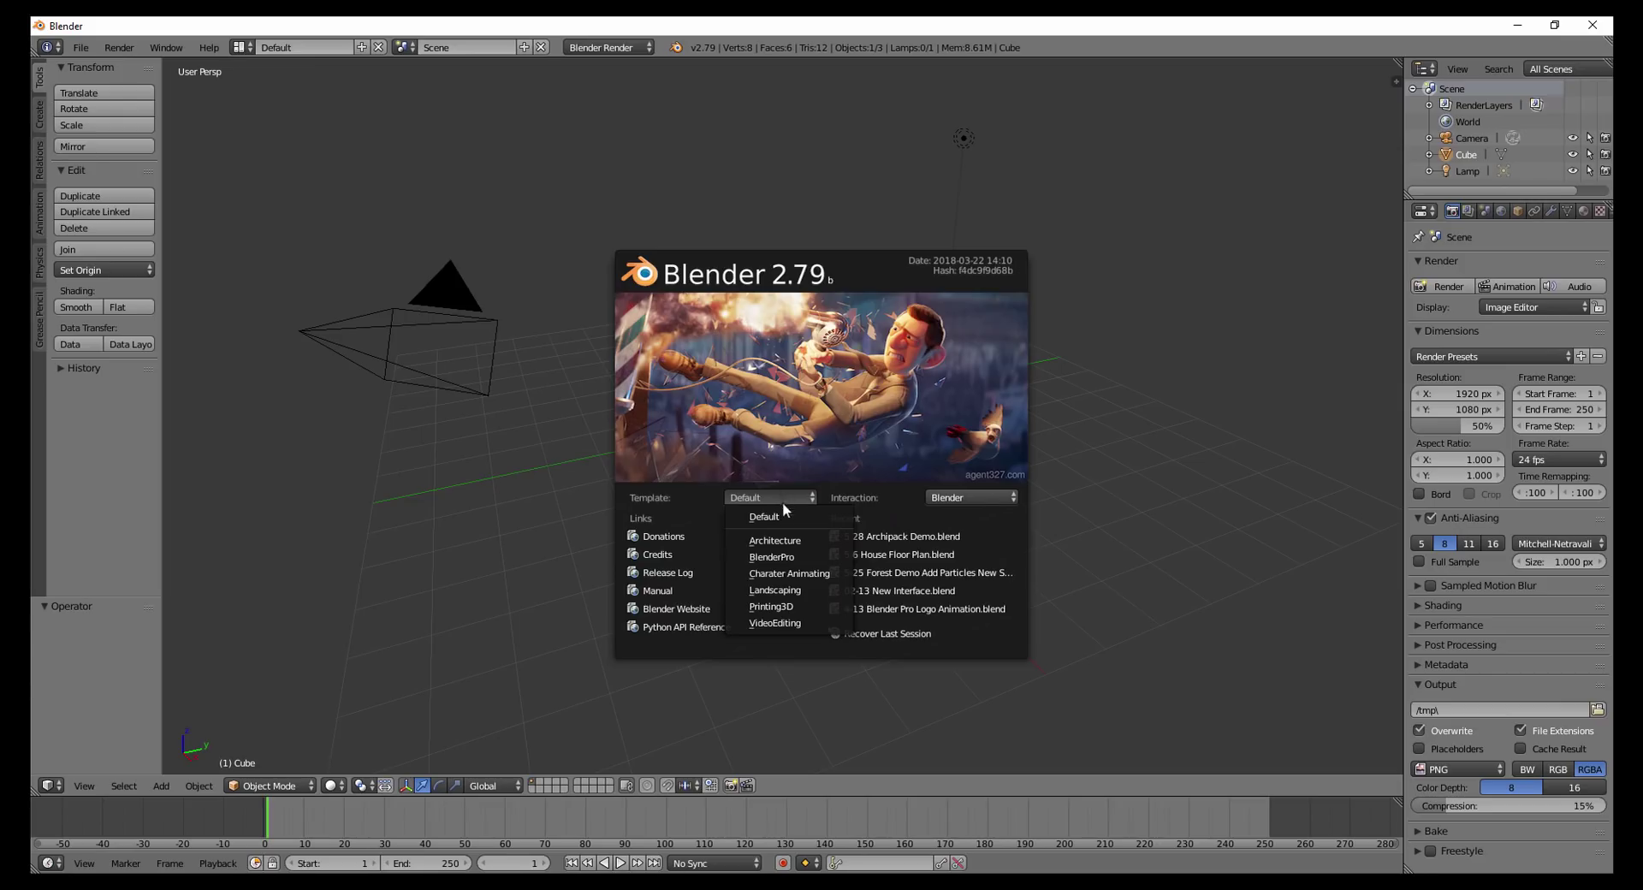
pyautogui.click(806, 557)
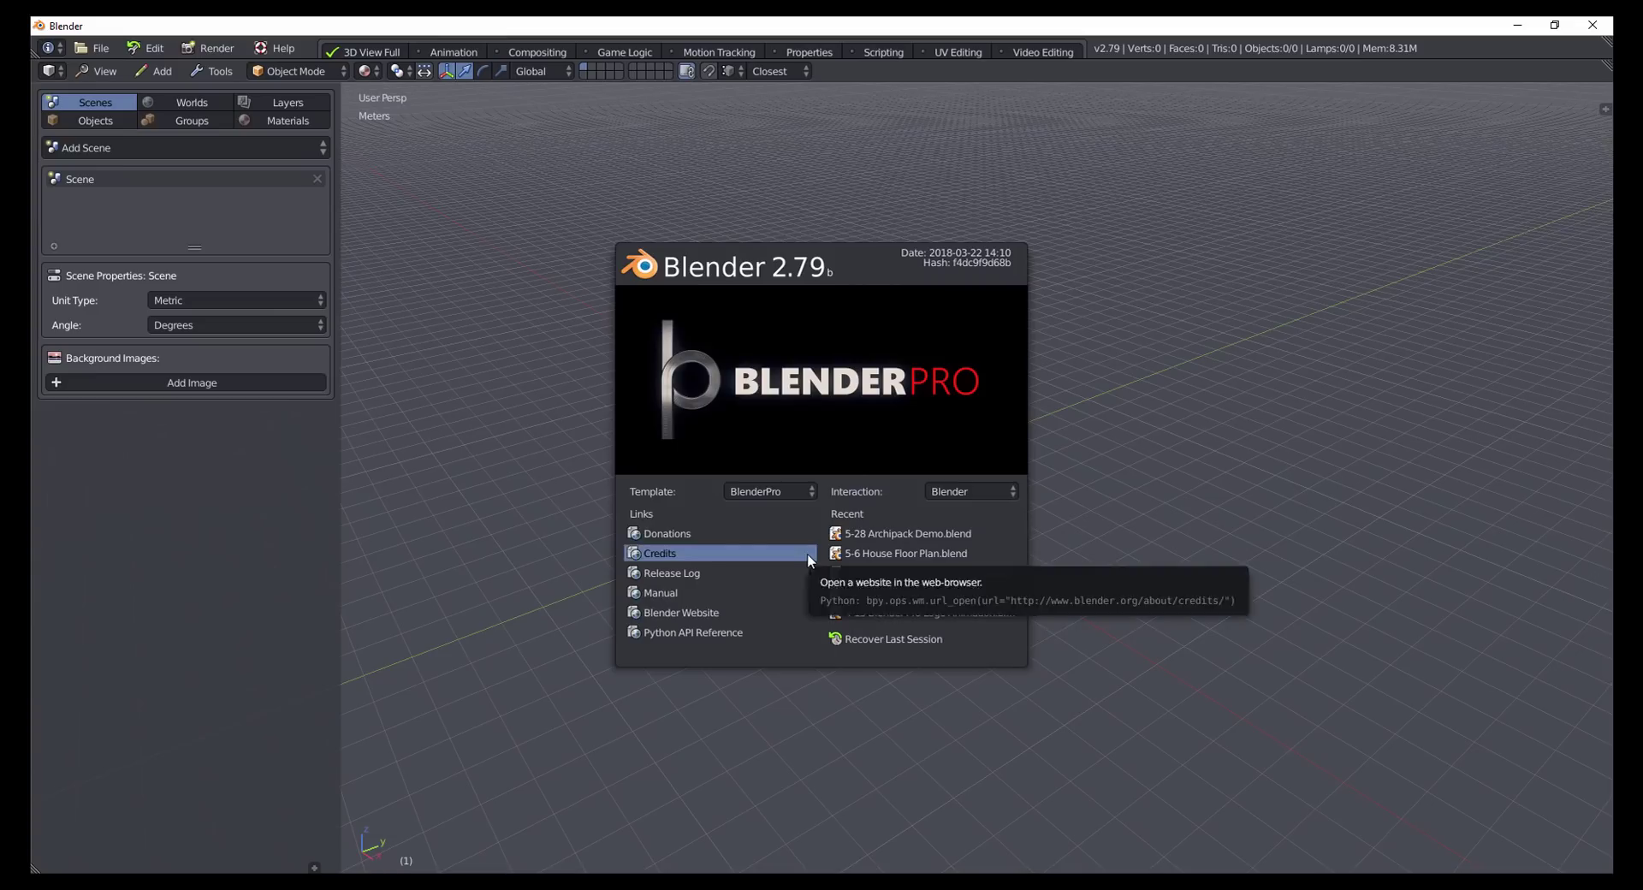
pyautogui.click(580, 394)
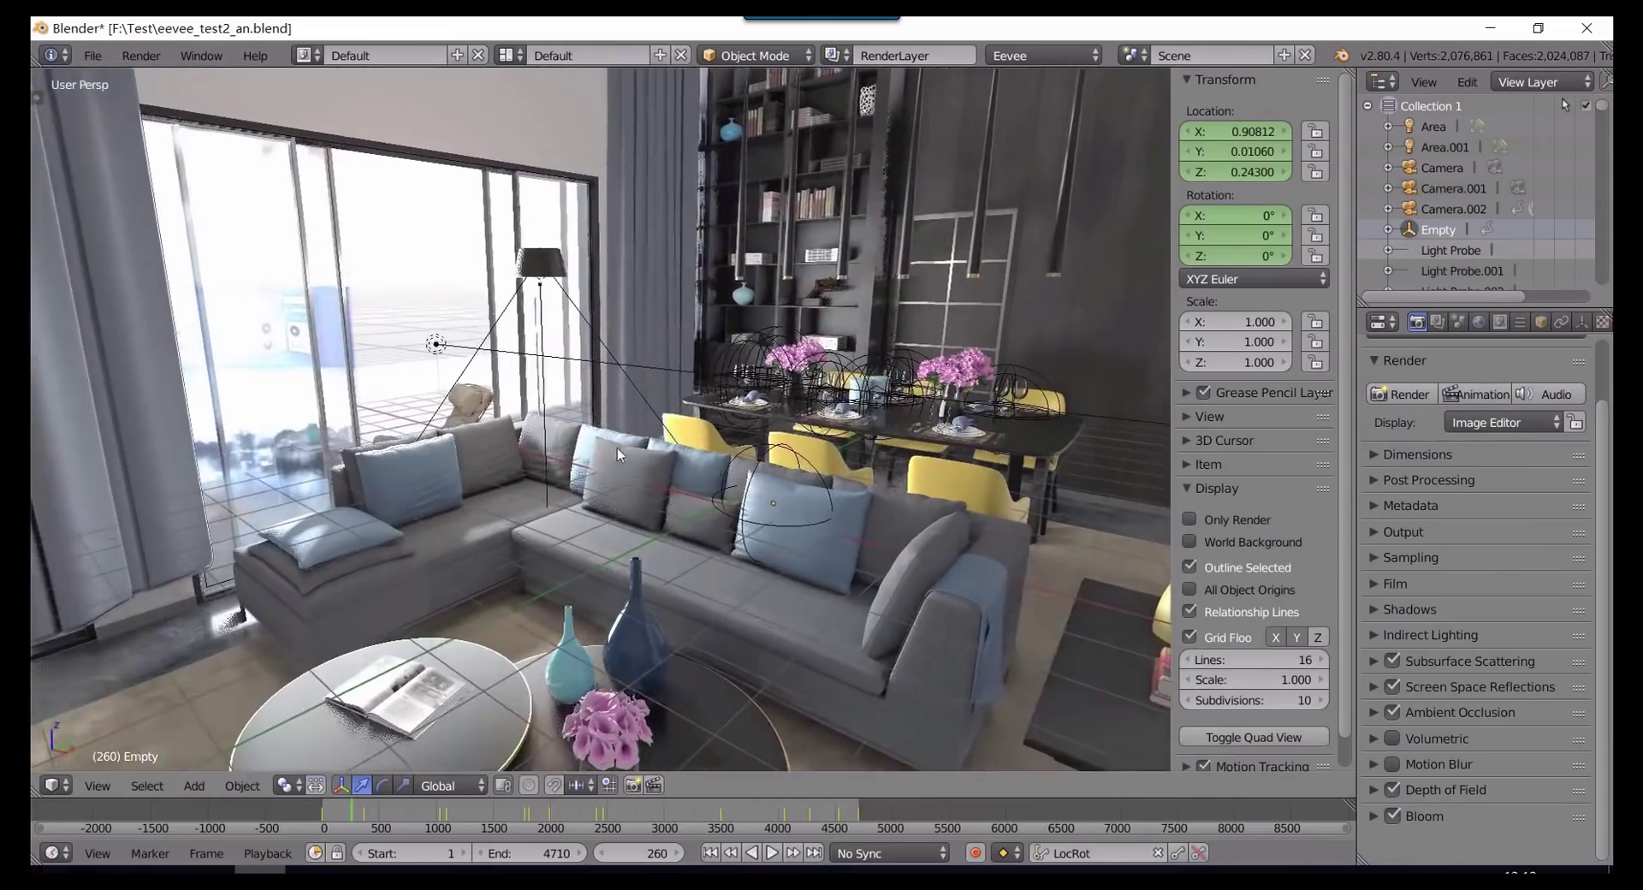
# Step: Try to move the area light beside the living room window
pyautogui.rightClick(437, 345)
pyautogui.press('g')
pyautogui.rightClick(391, 344)
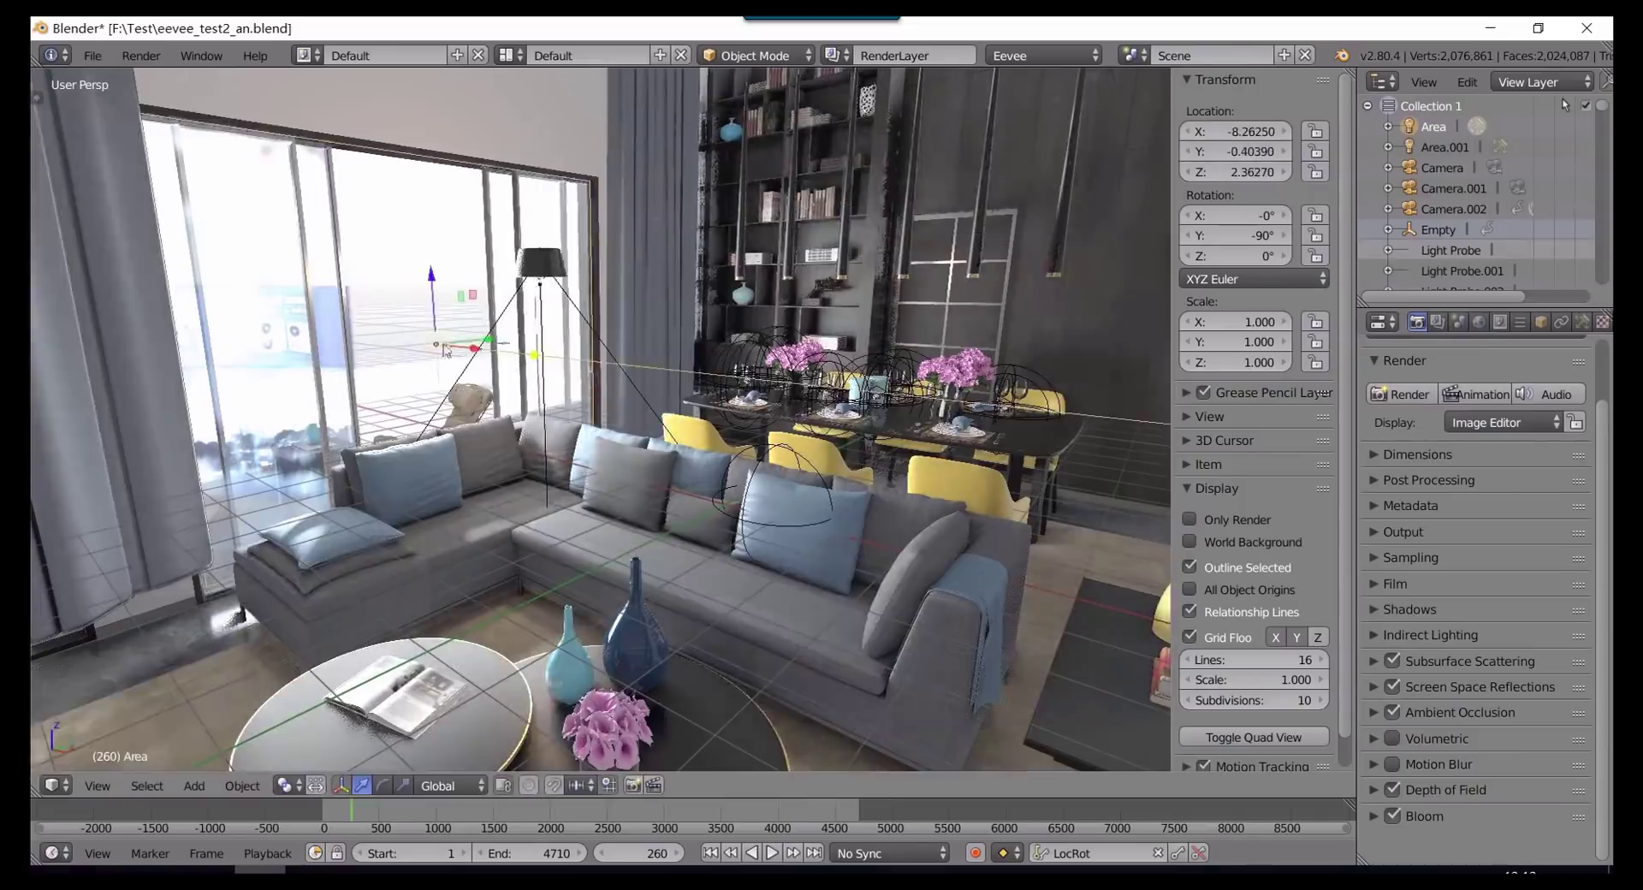
# Step: Limit the living room viewport to Only Render display and hide the view properties
pyautogui.moveTo(390, 344); pyautogui.dragTo(676, 462, button='middle')
pyautogui.click(1191, 519)
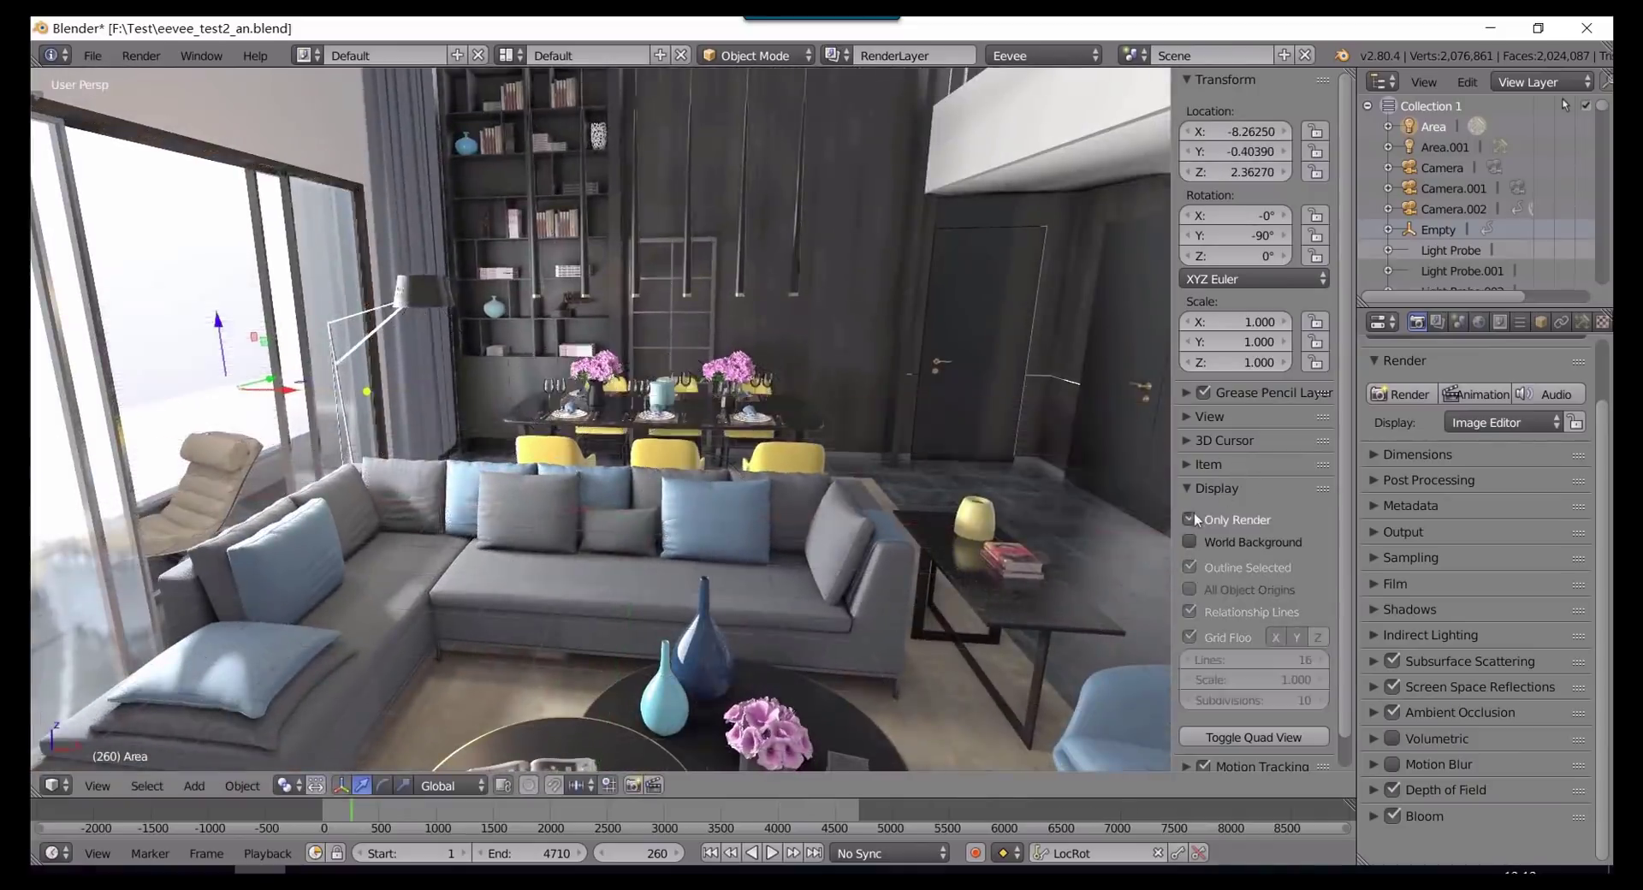
pyautogui.press('n')
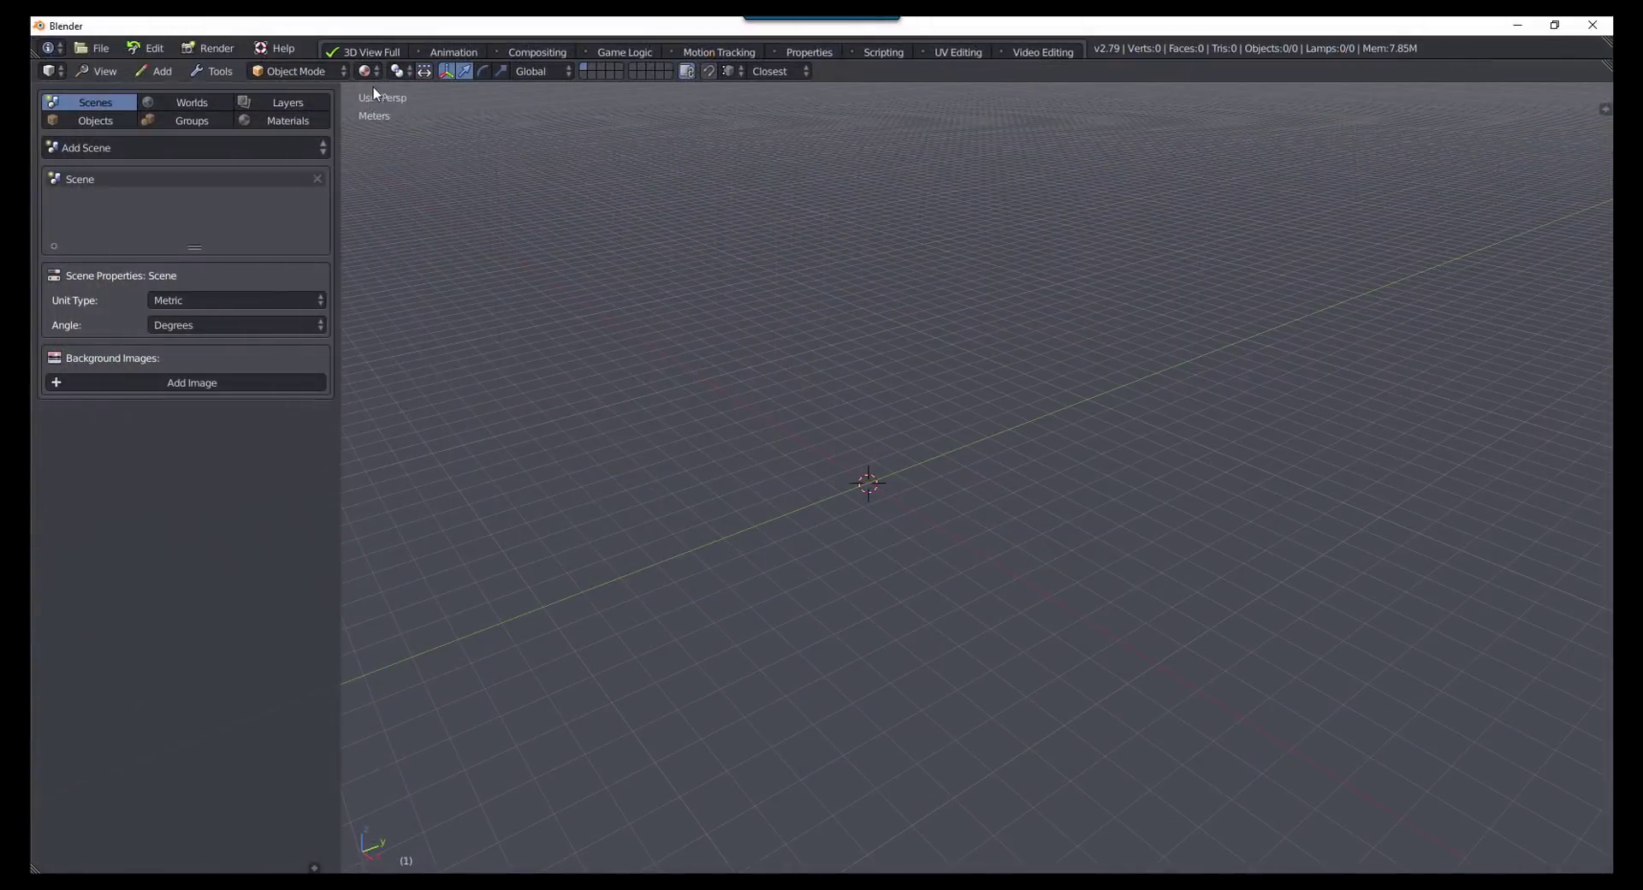
# Step: Open the viewport settings and examine the lens, clipping, display and grid options
pyautogui.click(94, 72)
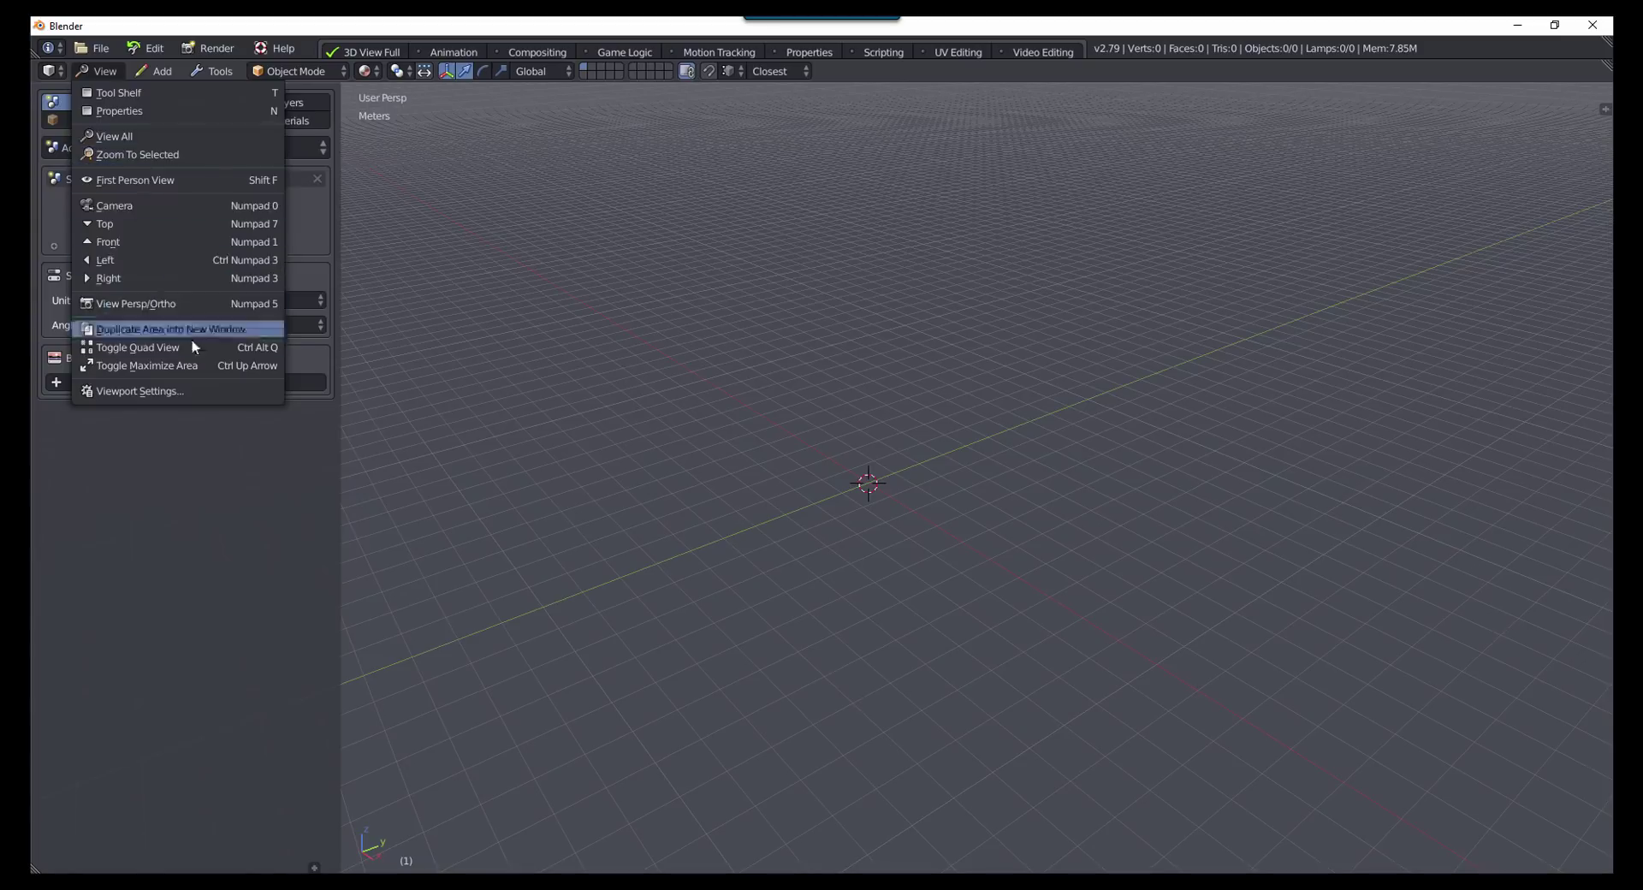
pyautogui.click(199, 391)
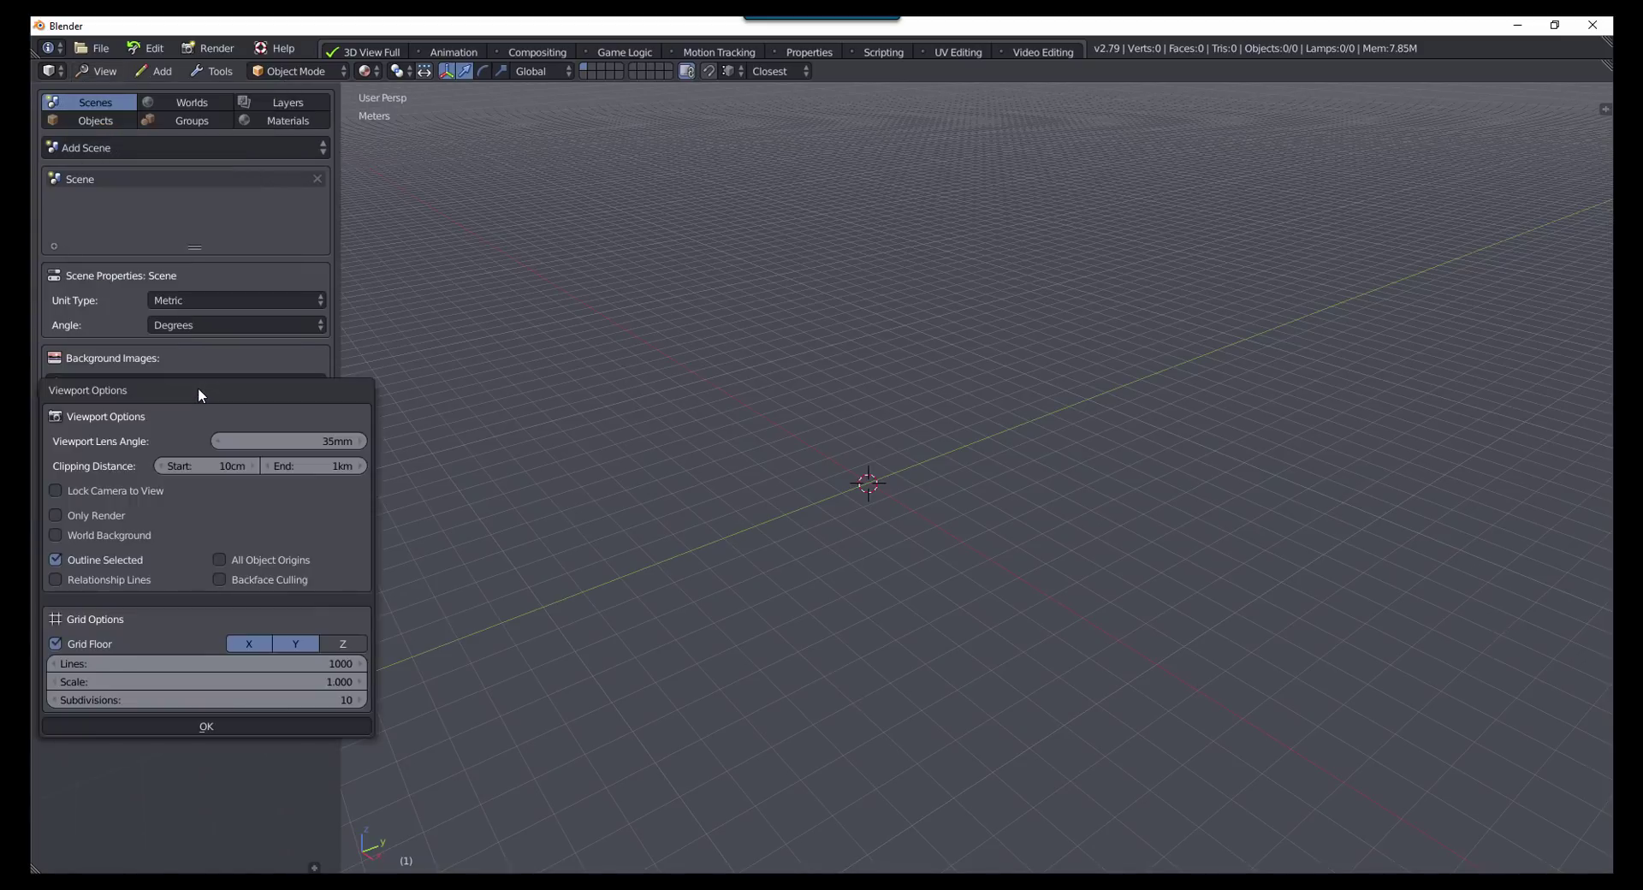
pyautogui.moveTo(198, 387); pyautogui.dragTo(521, 228)
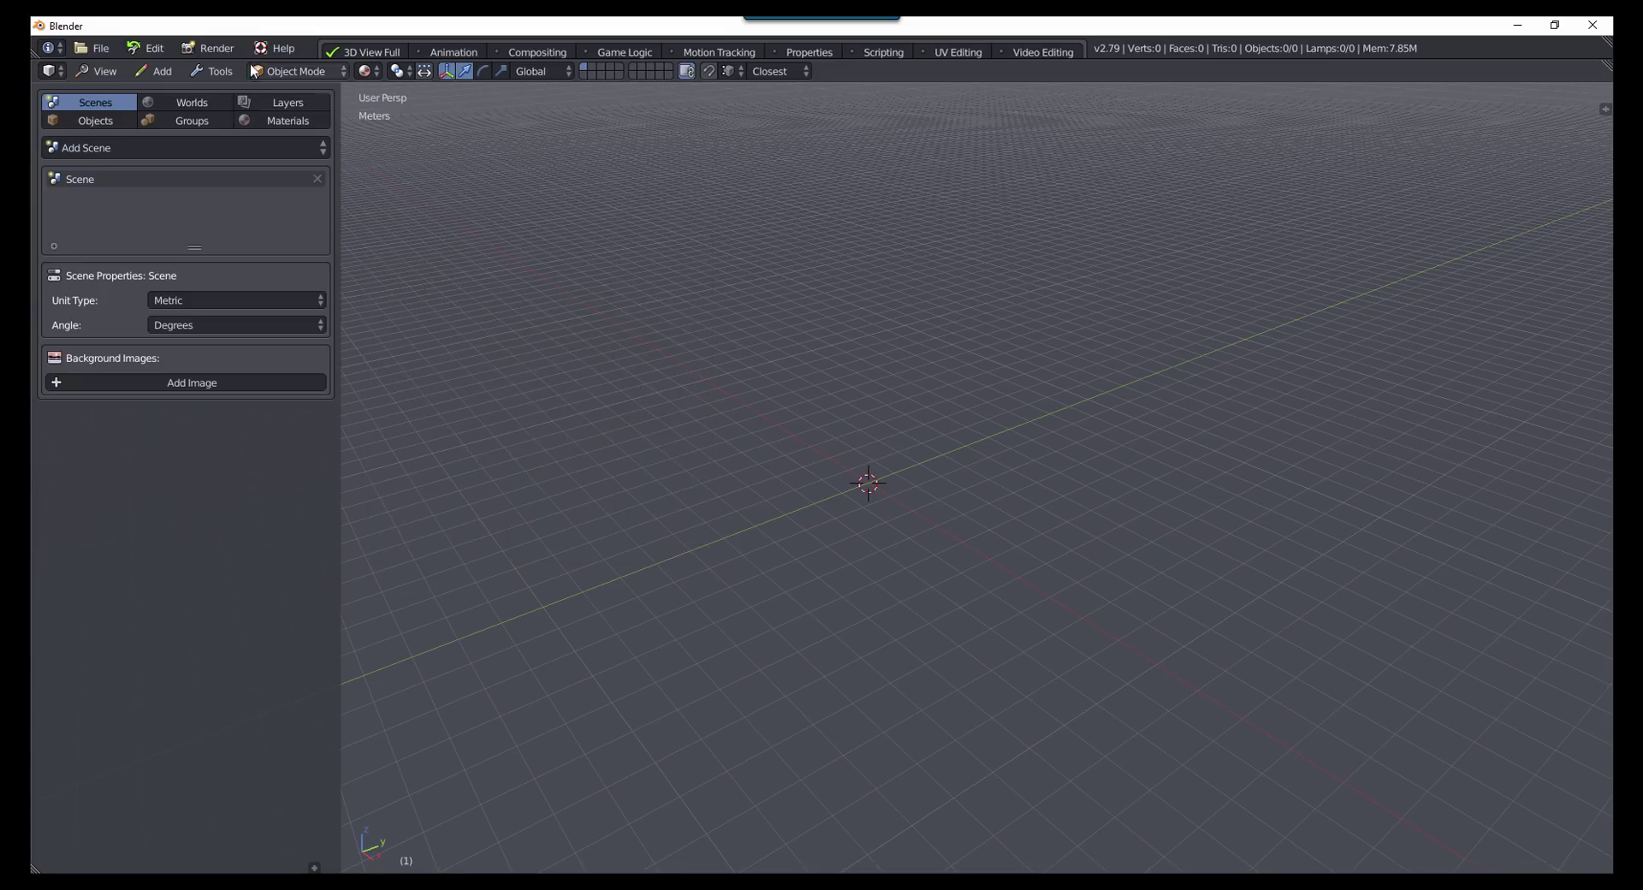
# Step: Review the render settings for engine, size, quality and image format, then close them
pyautogui.click(214, 46)
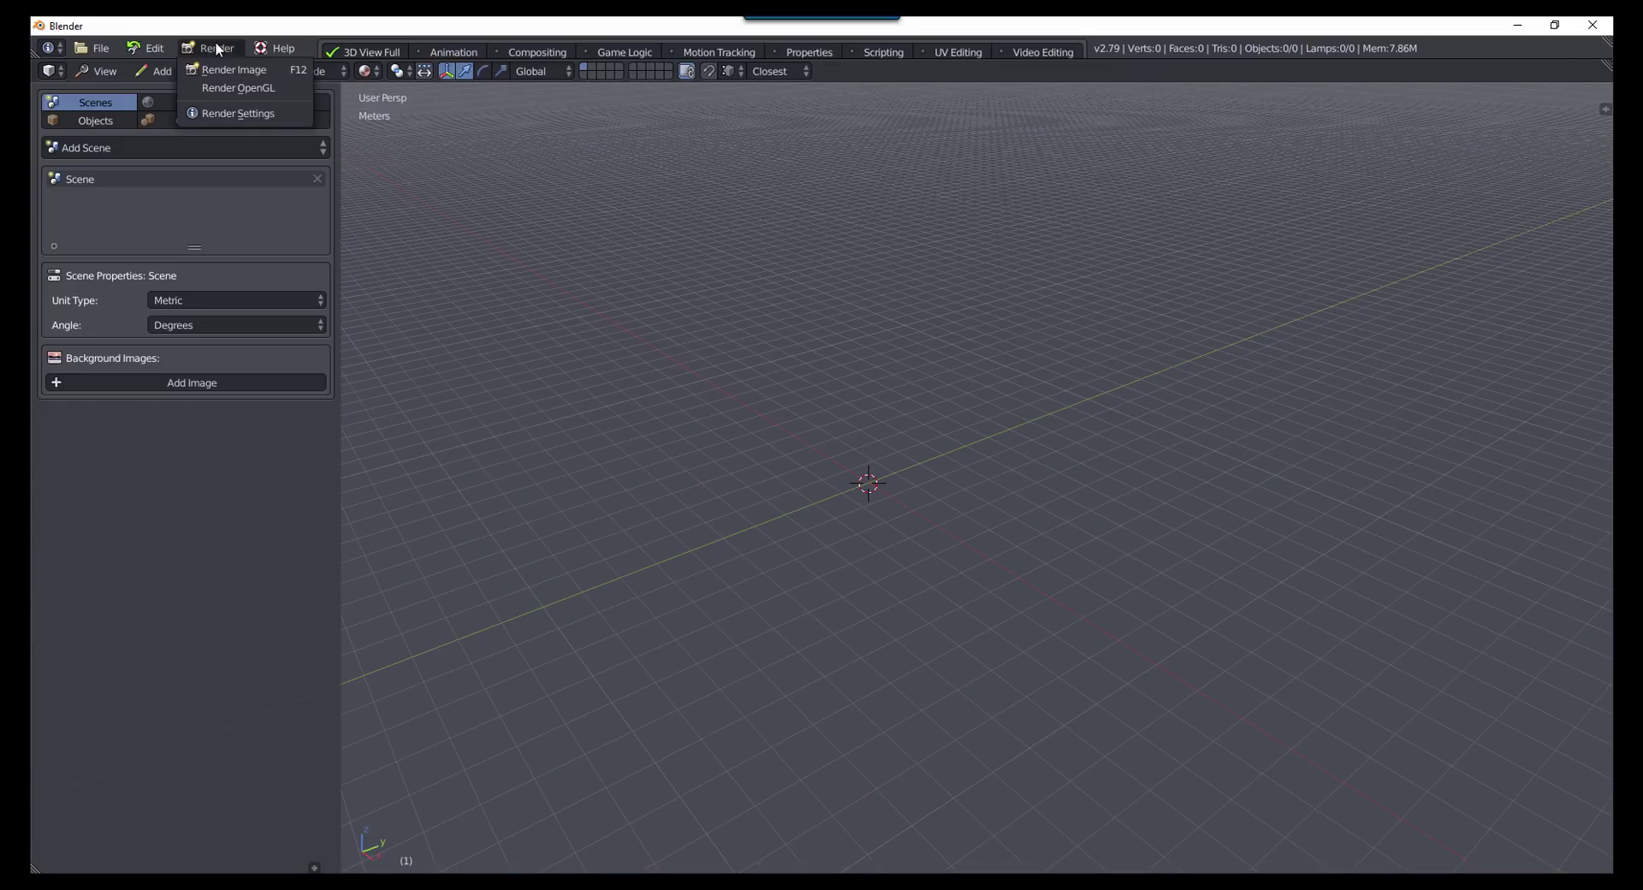
pyautogui.click(289, 115)
pyautogui.moveTo(295, 117); pyautogui.dragTo(546, 201)
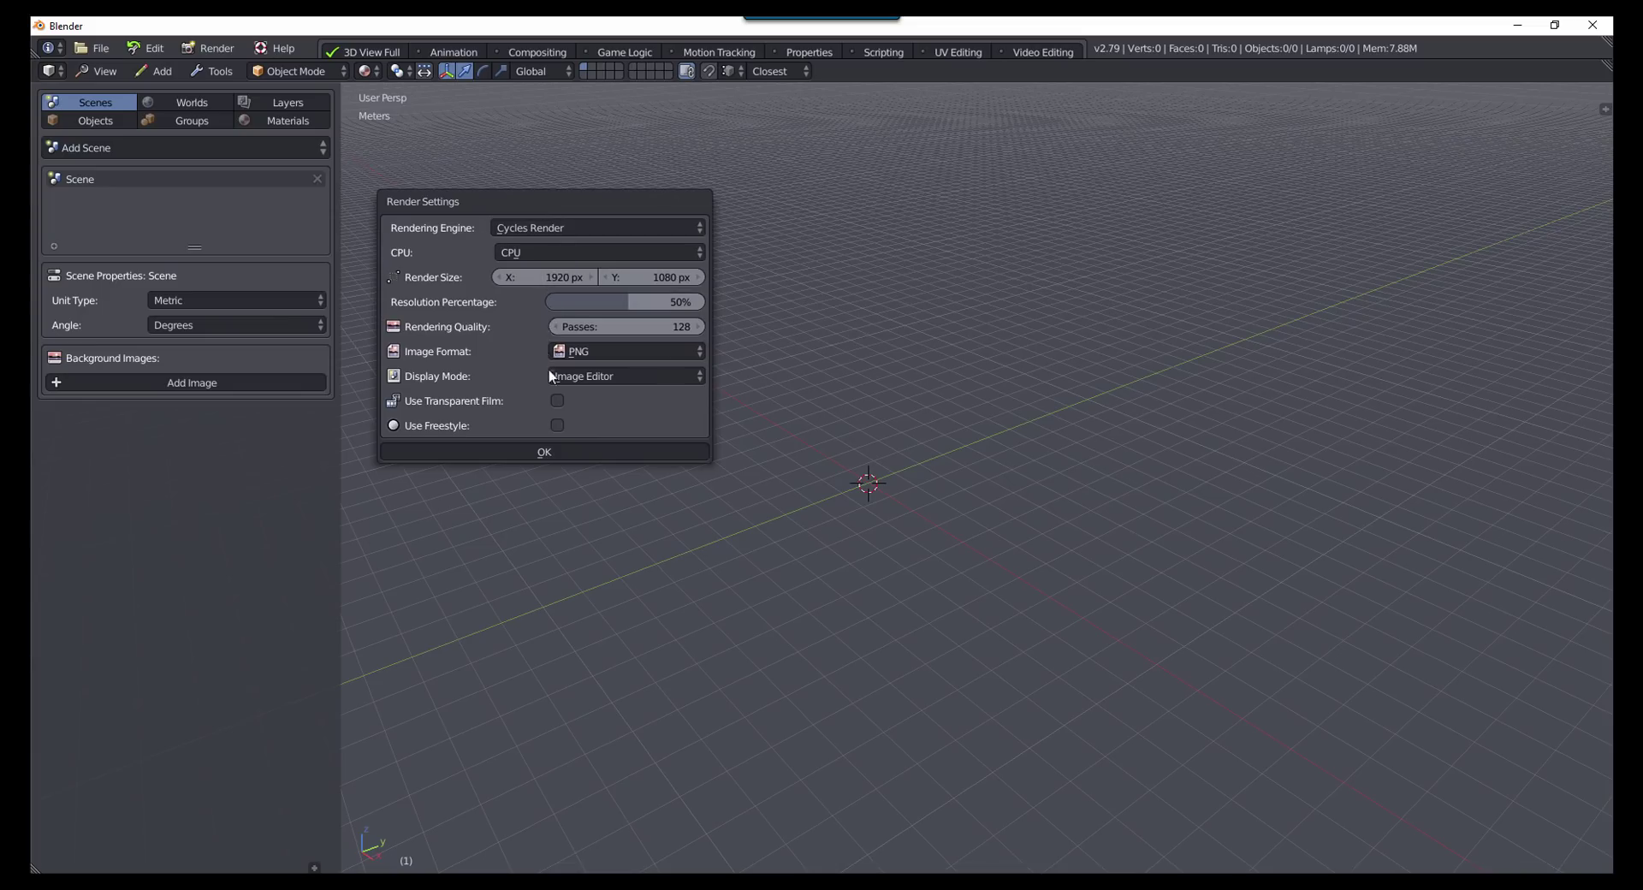
pyautogui.click(539, 452)
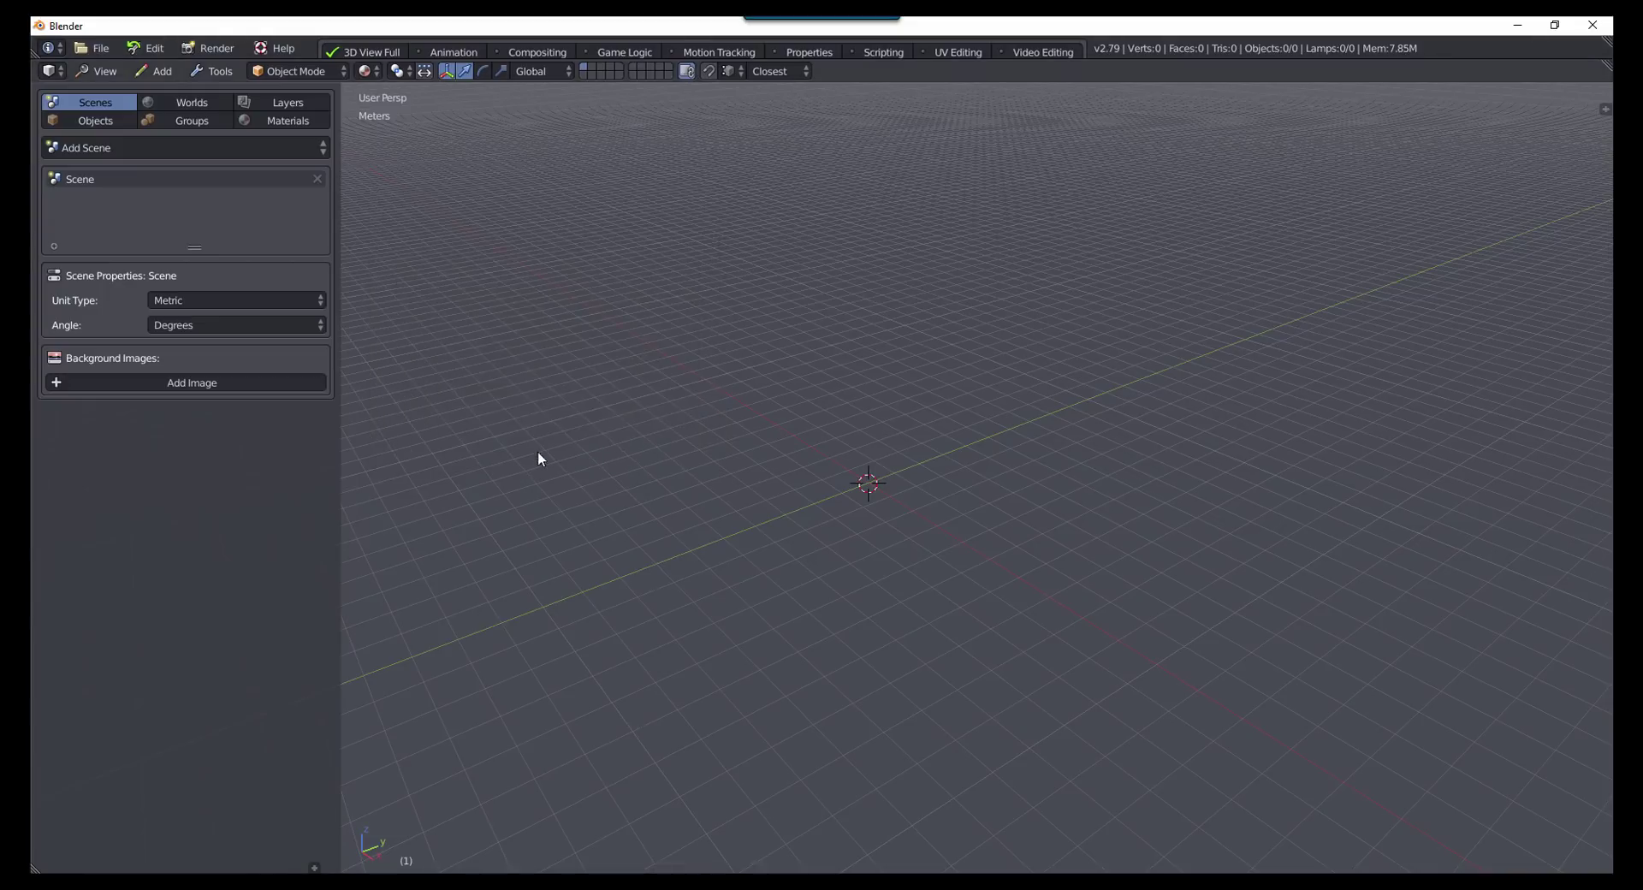
pyautogui.click(222, 72)
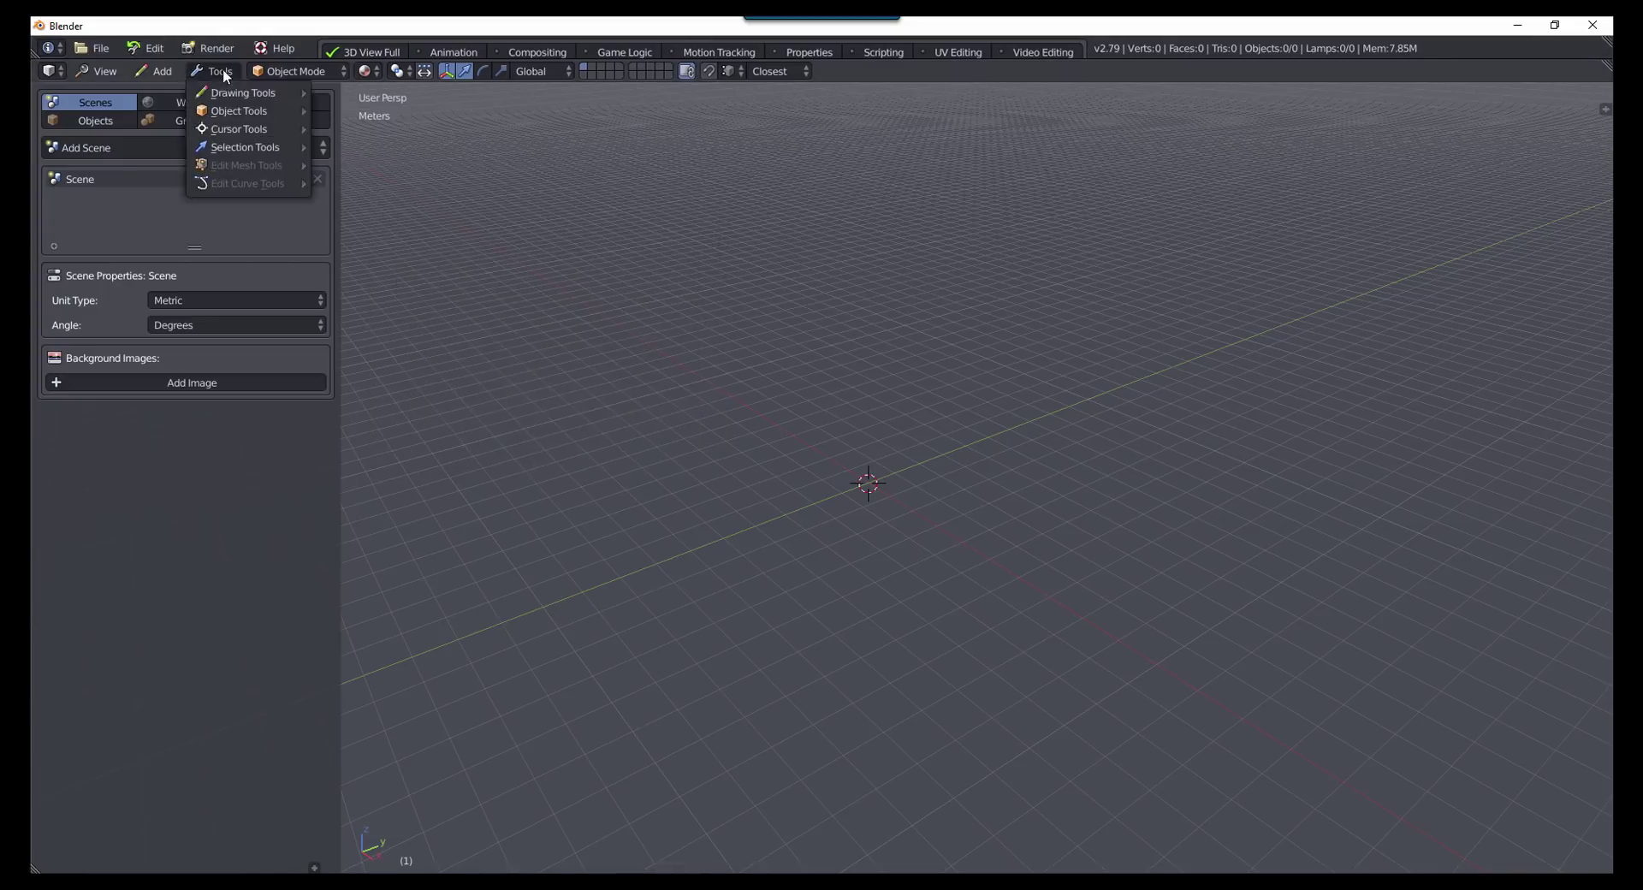
pyautogui.moveTo(248, 117)
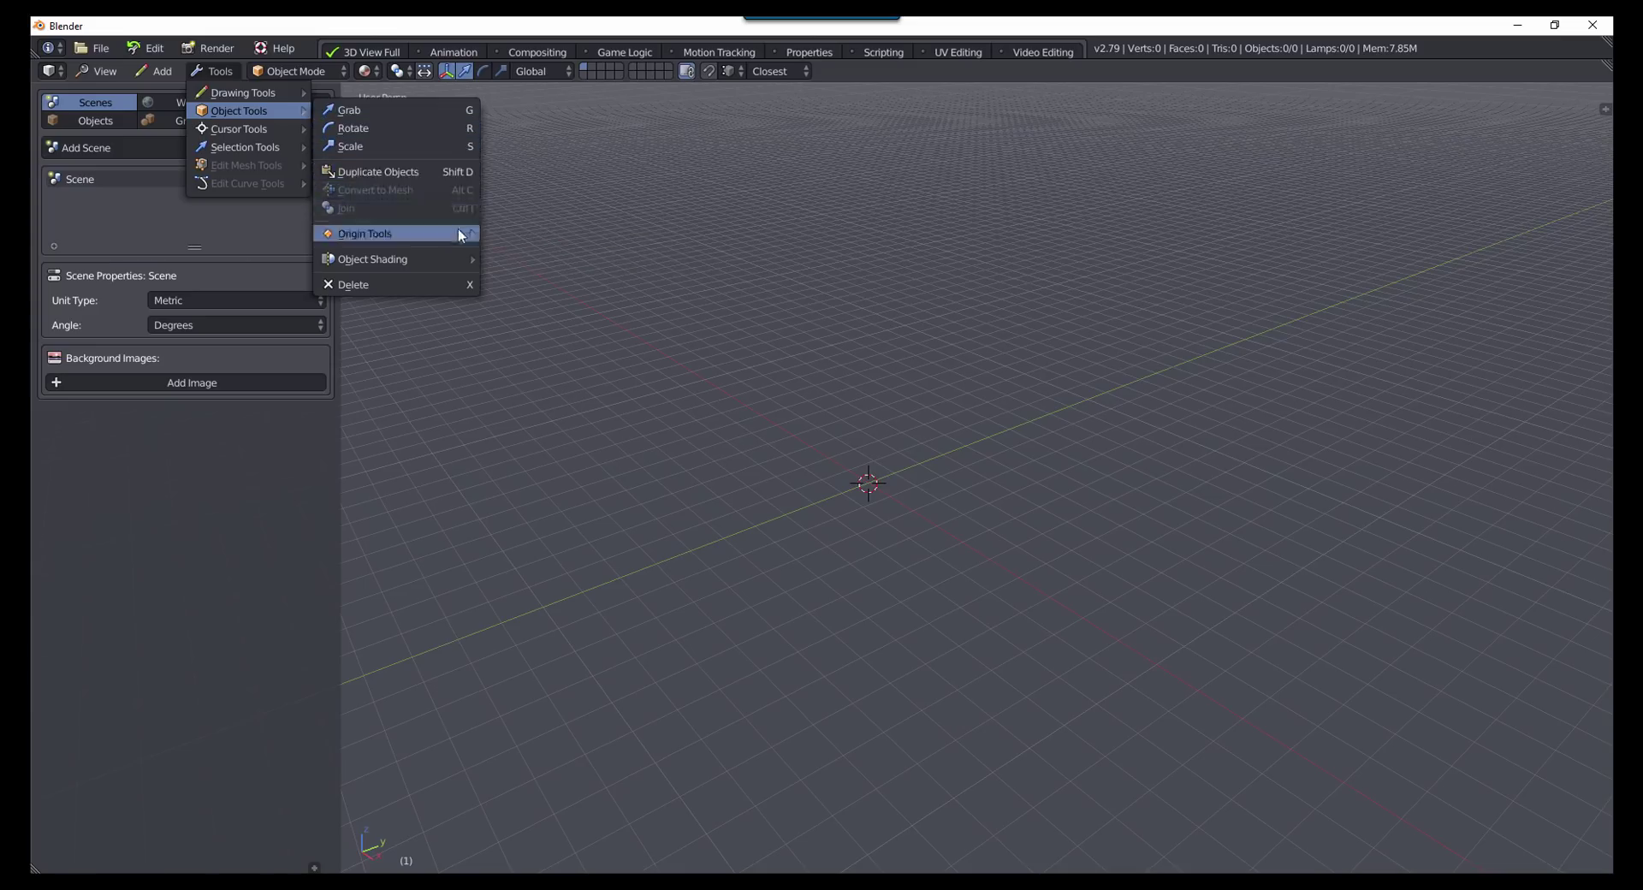
pyautogui.moveTo(457, 243)
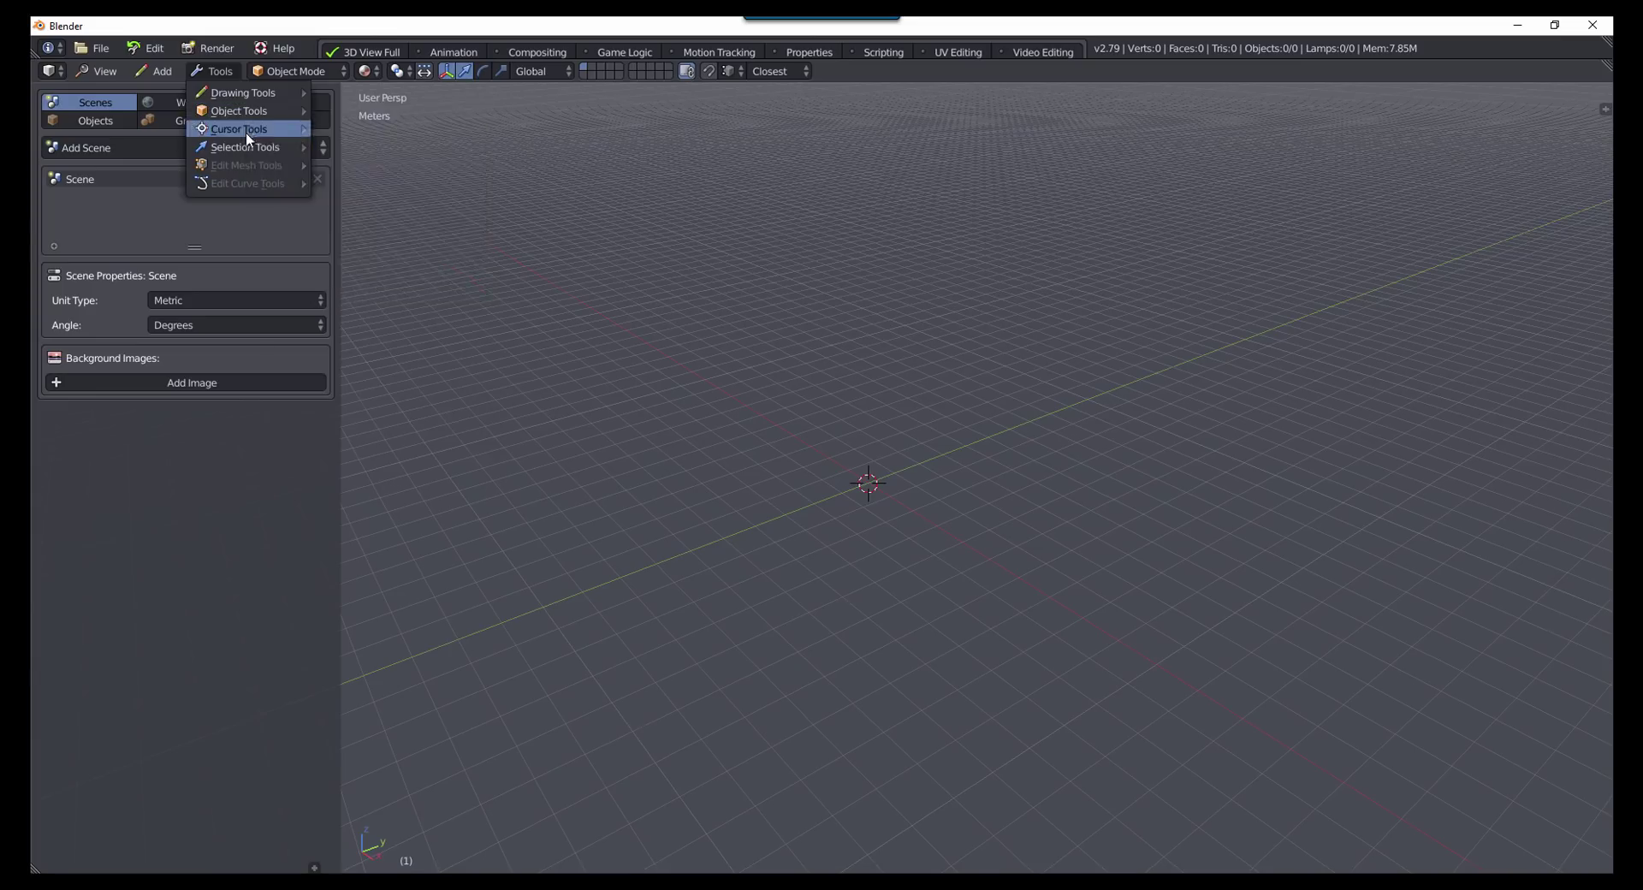
pyautogui.moveTo(244, 165)
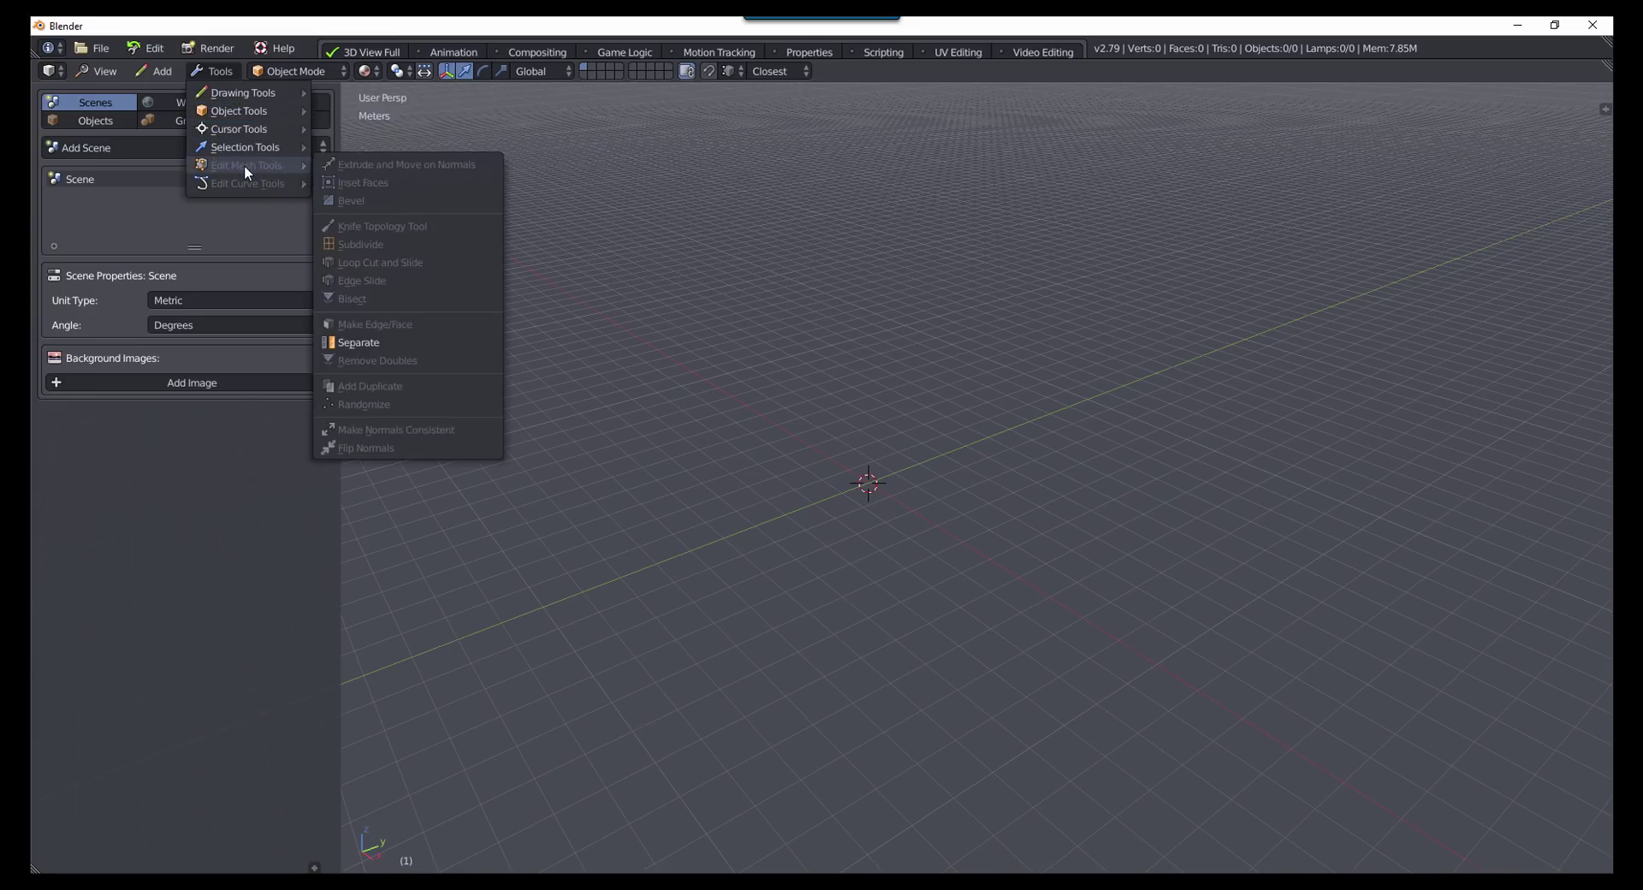
pyautogui.click(213, 70)
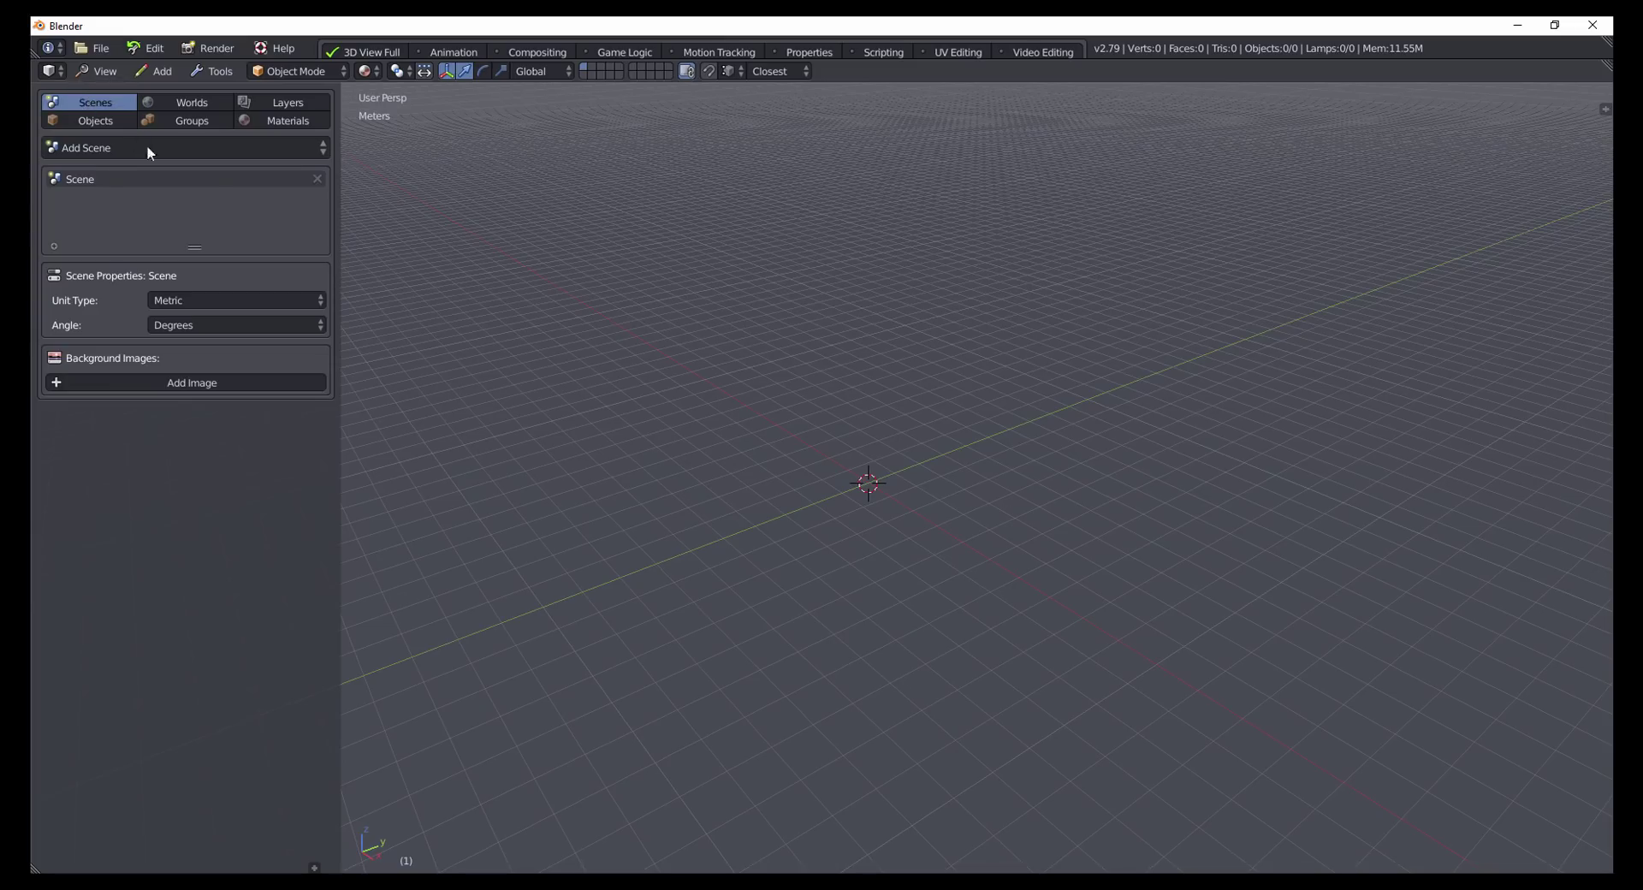
# Step: Create a new scene and delete it again
pyautogui.click(219, 158)
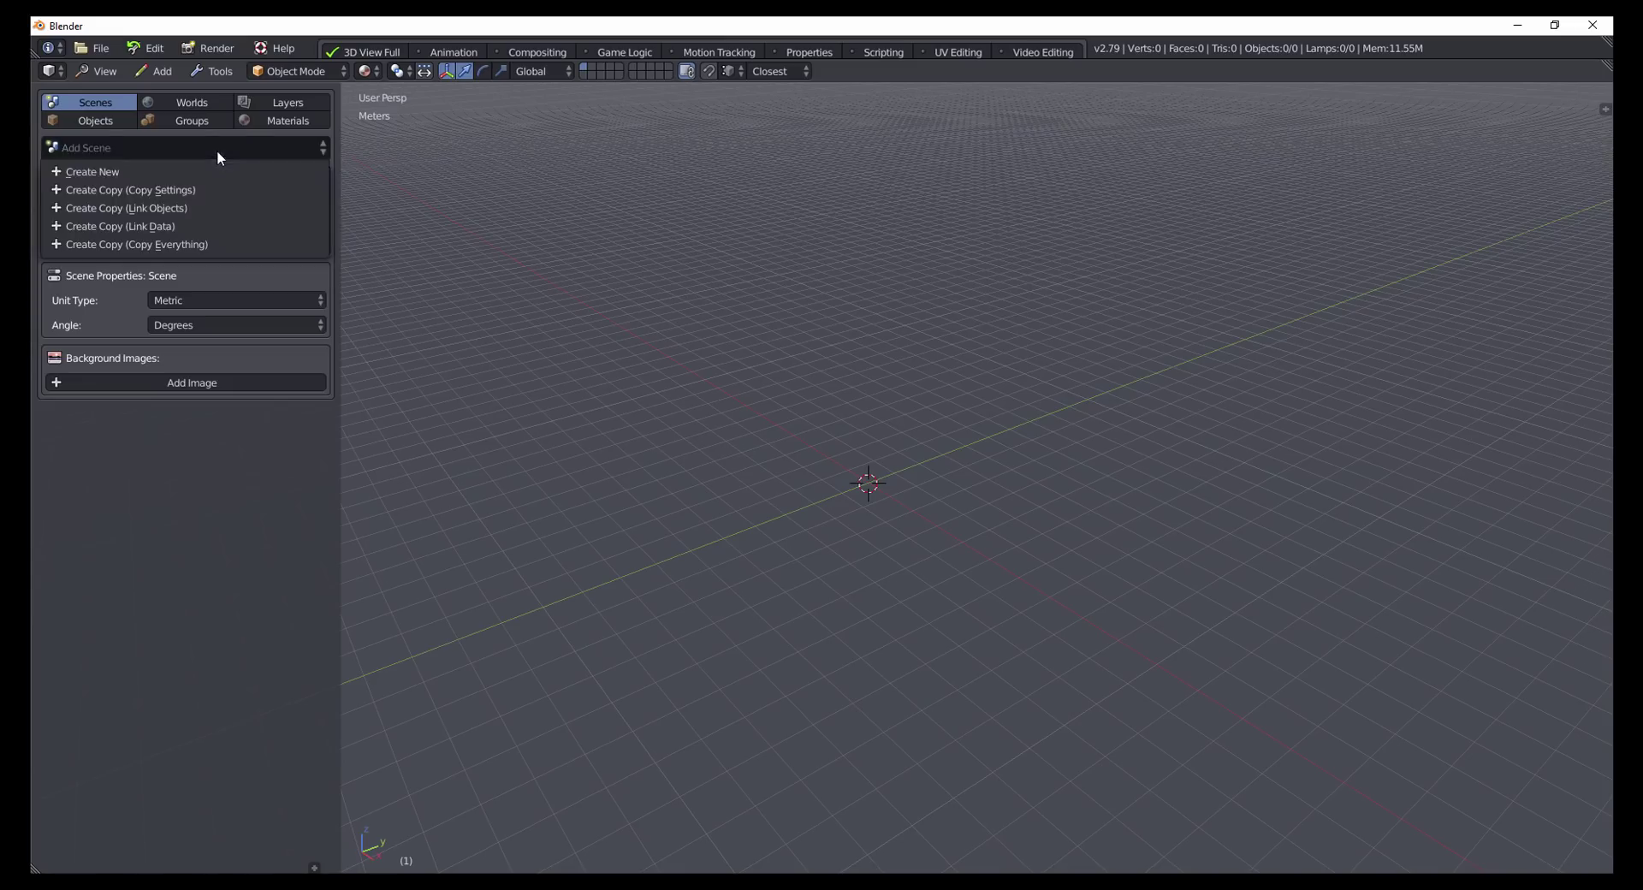
pyautogui.click(216, 173)
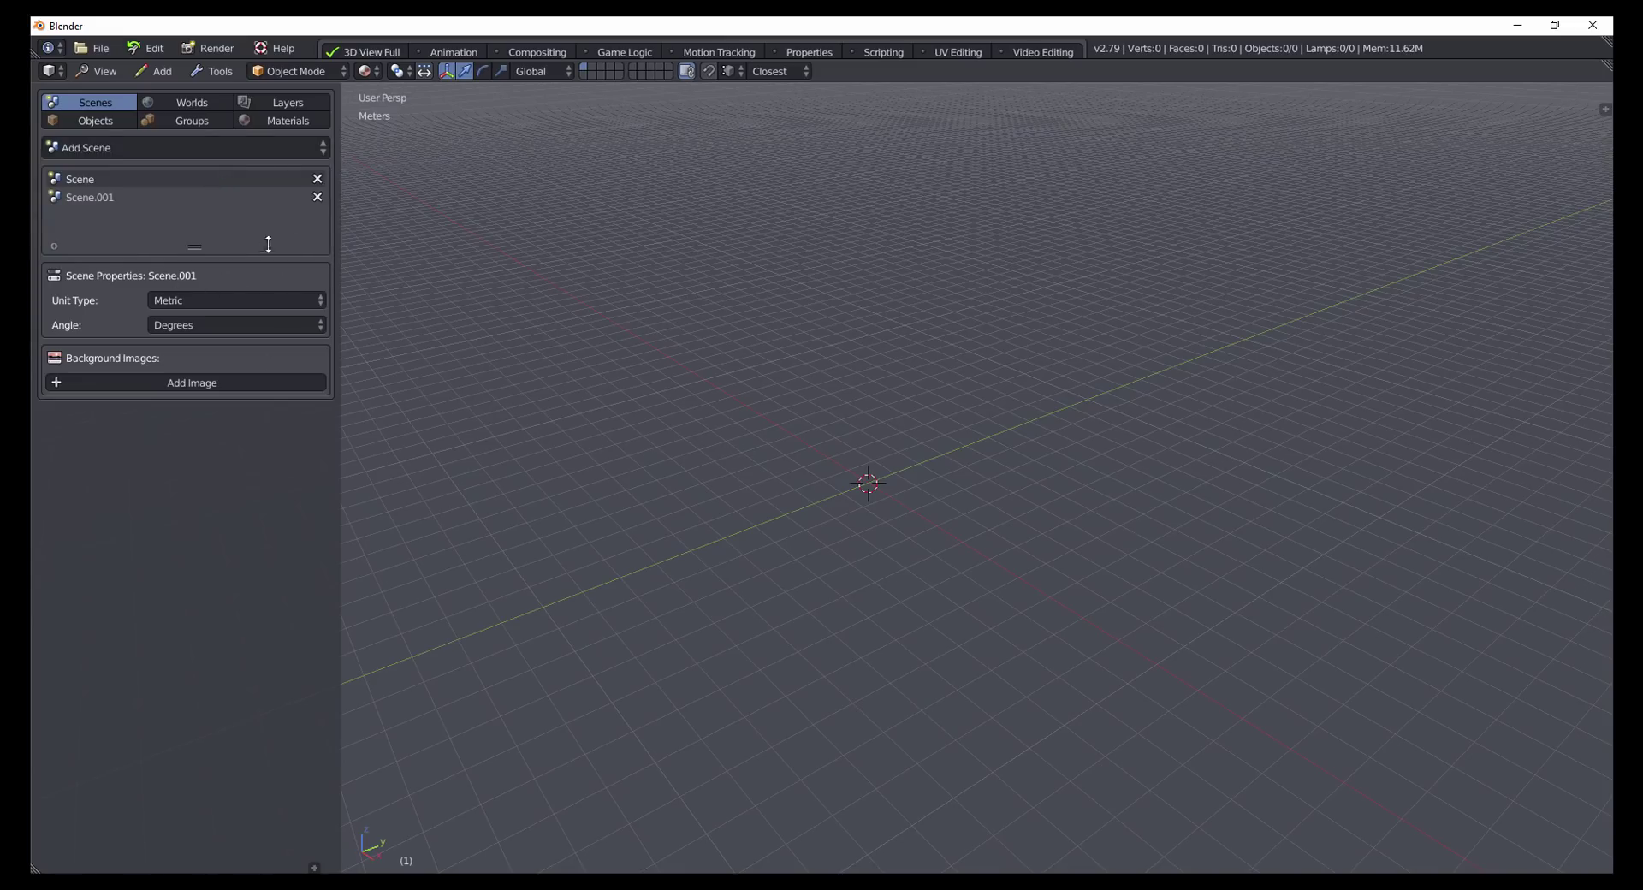
pyautogui.click(316, 197)
pyautogui.click(320, 261)
# Step: Create a new world from the HDR file bell_park_pier_8k.hdr in the world_hdr folder
pyautogui.click(186, 104)
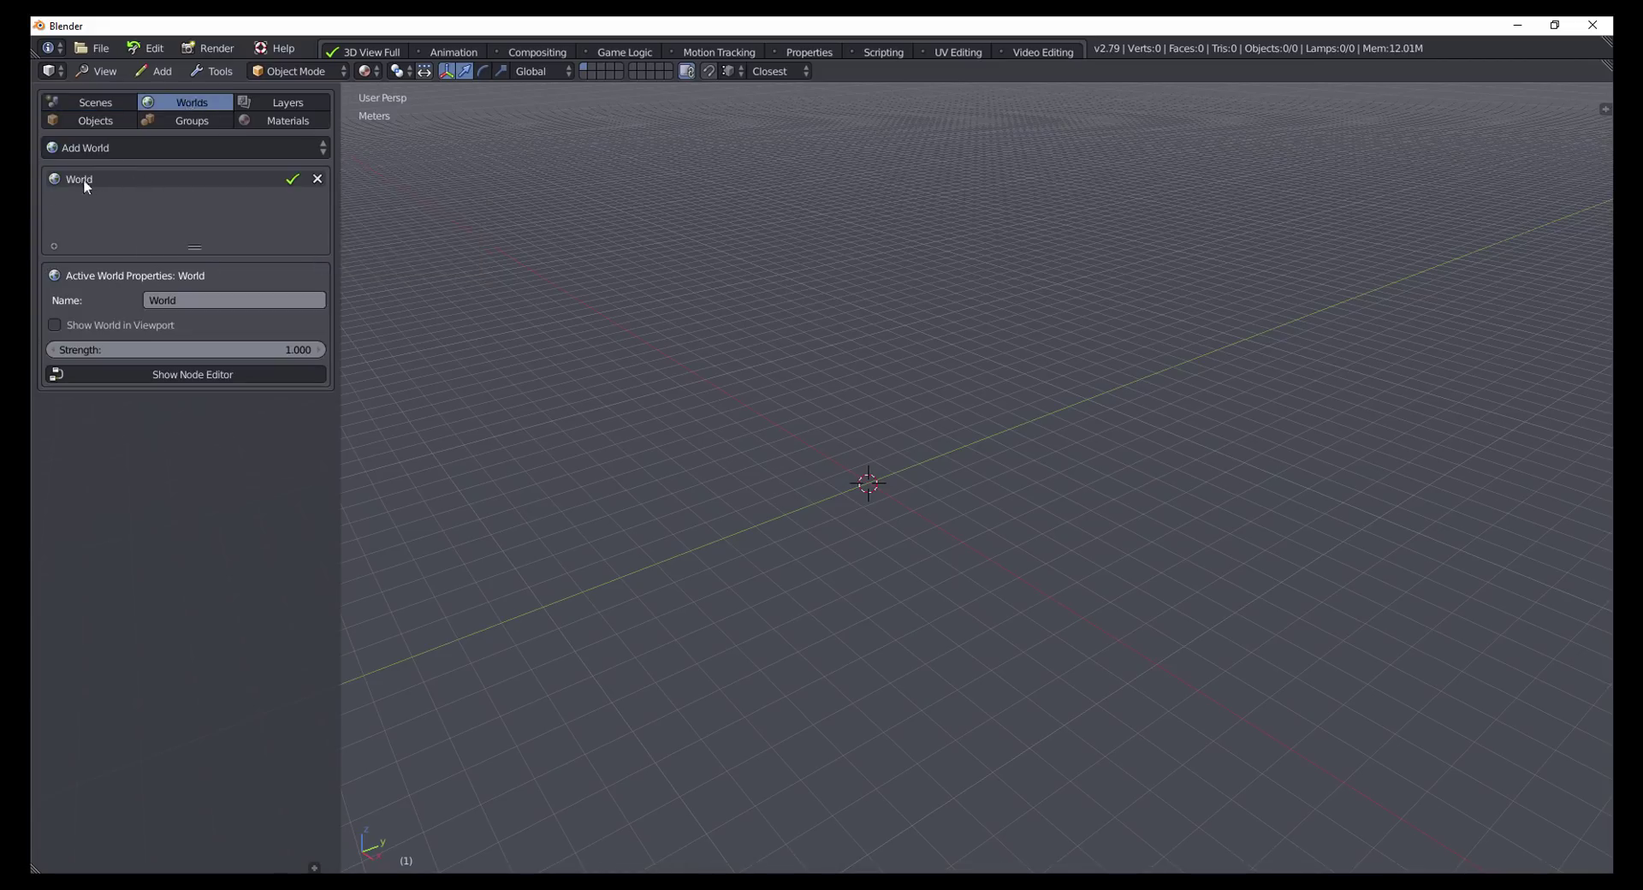
pyautogui.click(186, 150)
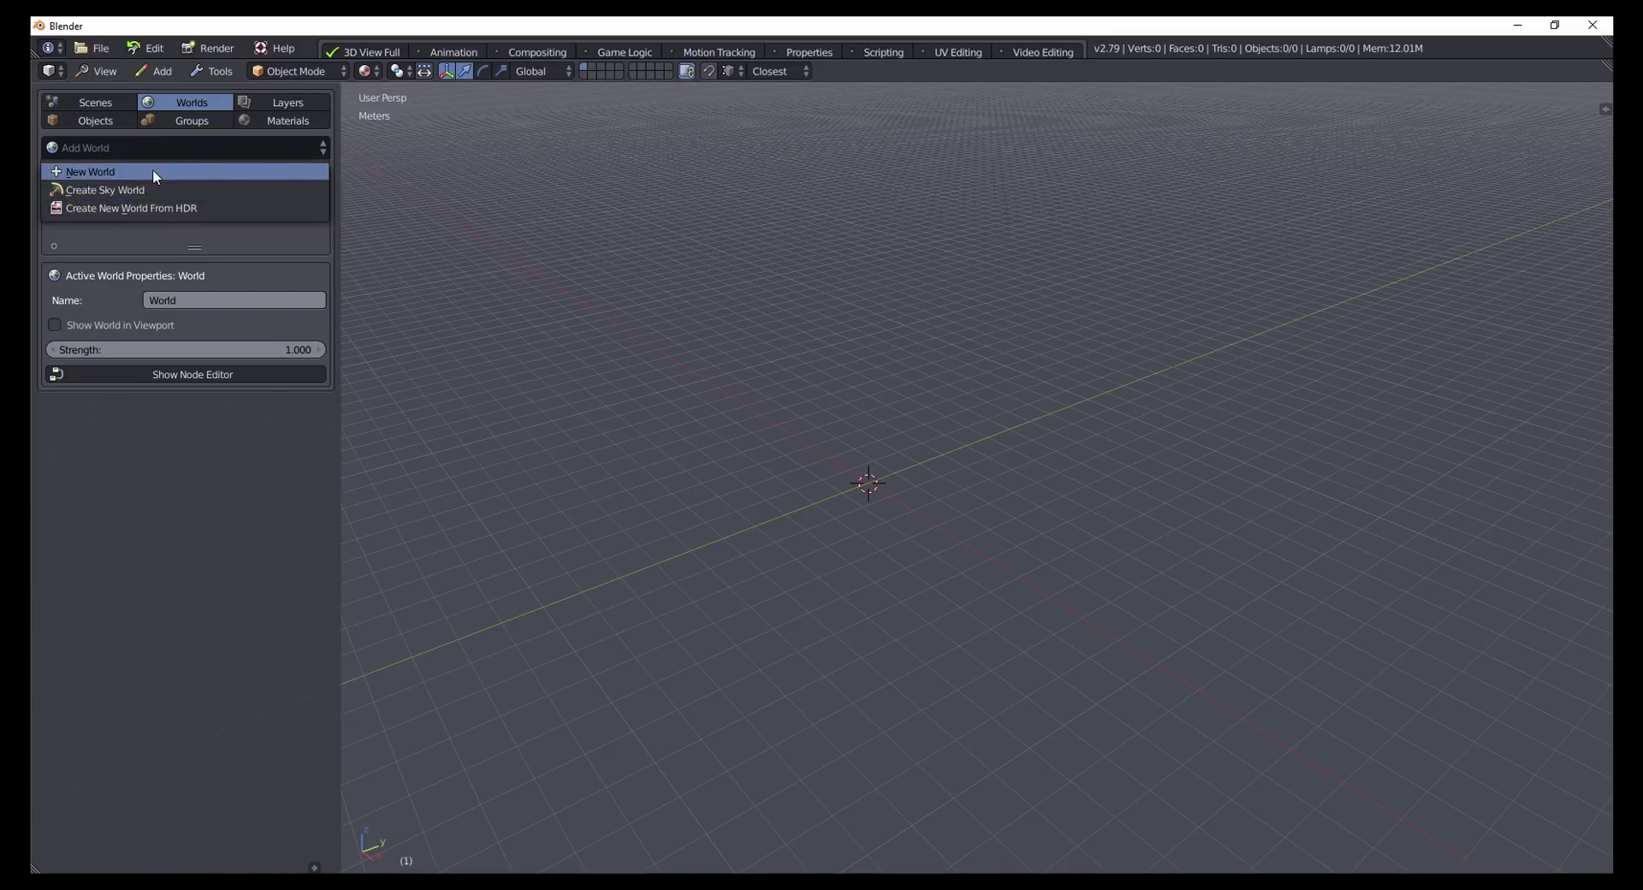
pyautogui.click(220, 213)
pyautogui.click(134, 480)
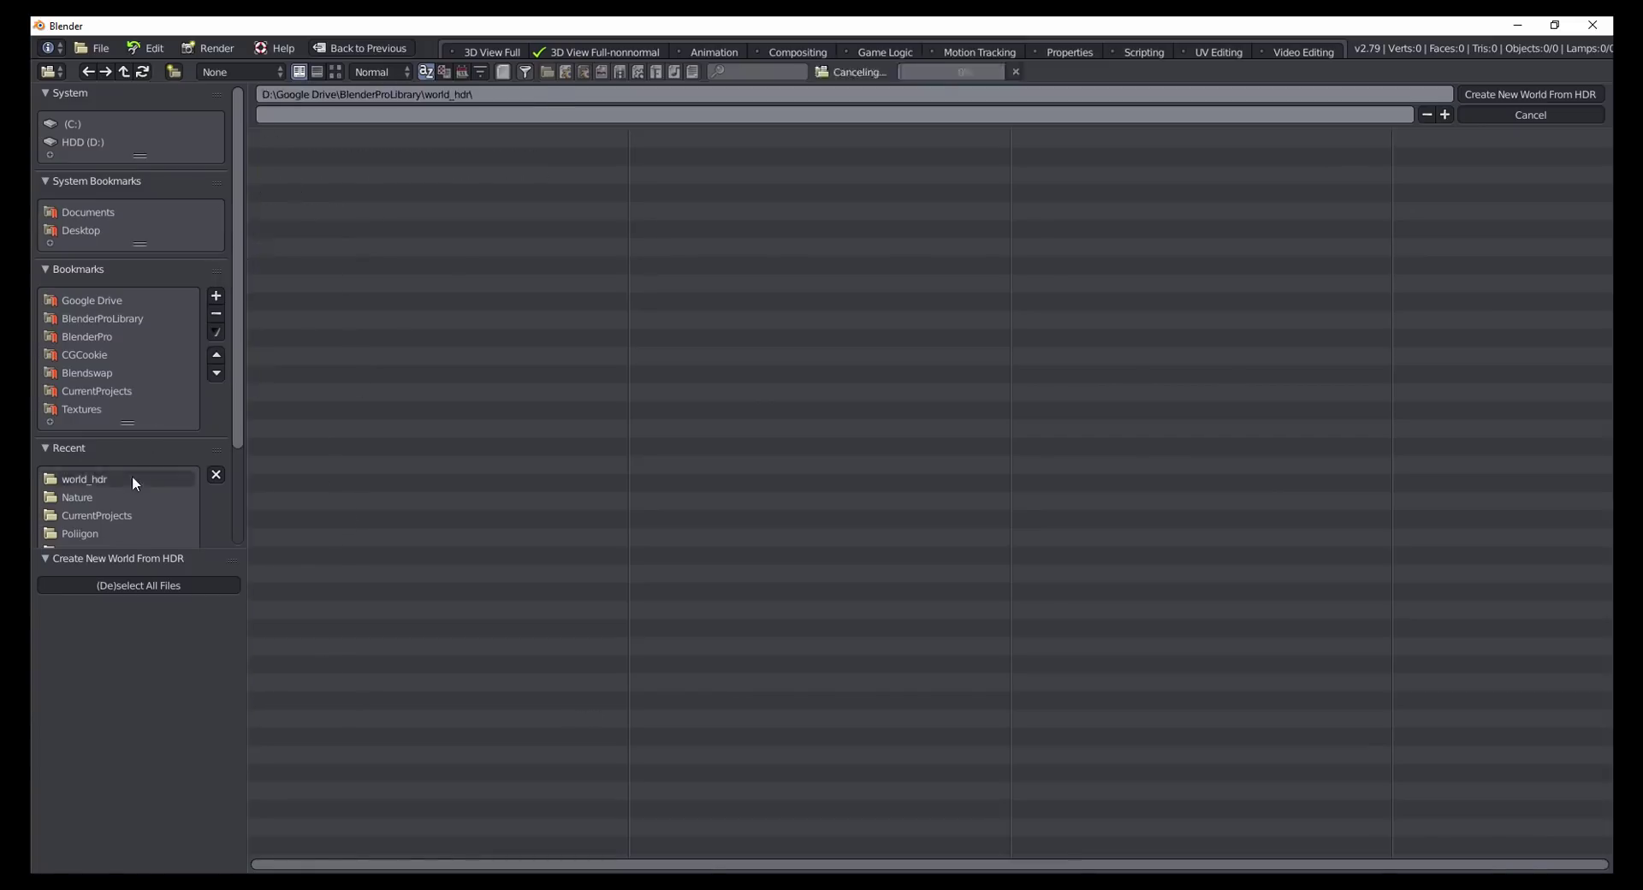
pyautogui.click(341, 155)
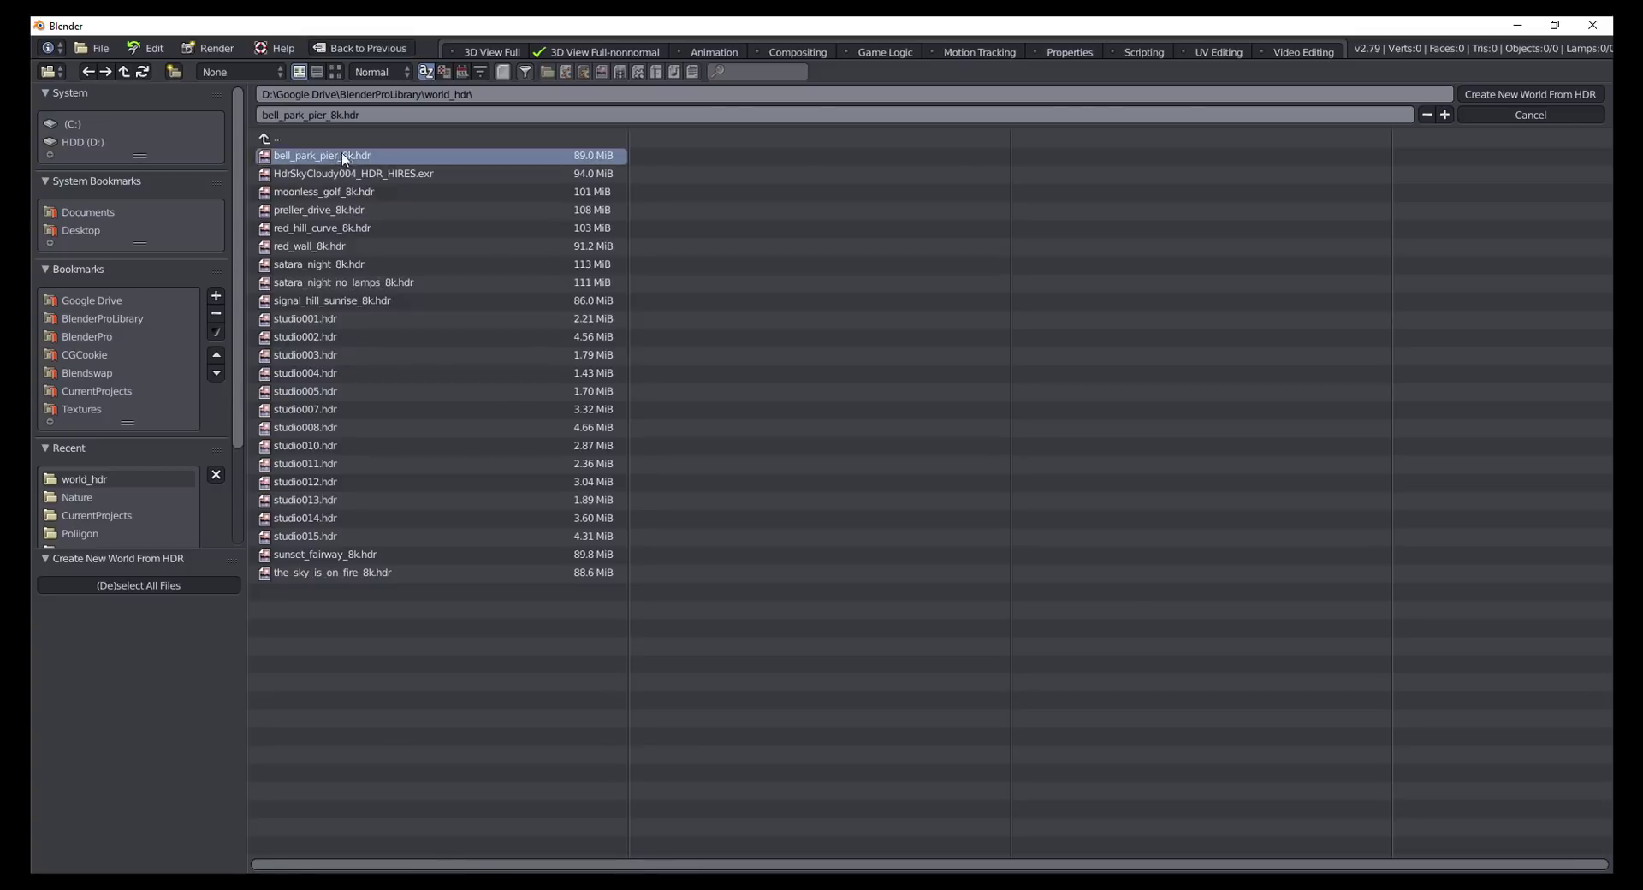
pyautogui.click(1501, 94)
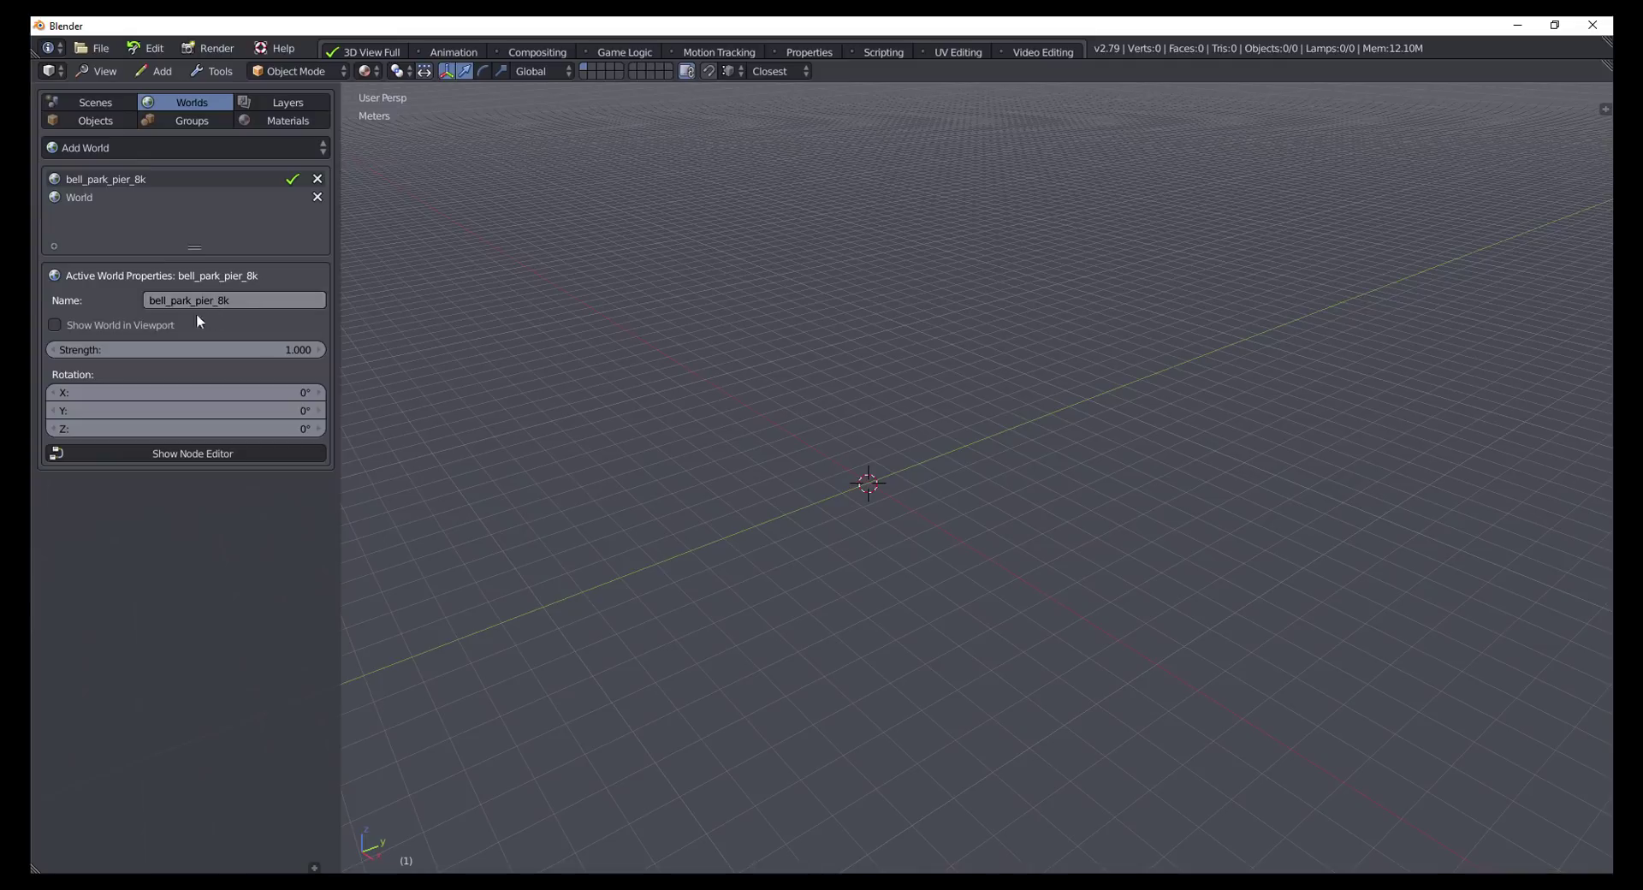
# Step: Show the bell_park_pier_8k world in the viewport and turn off the grid floor
pyautogui.click(55, 325)
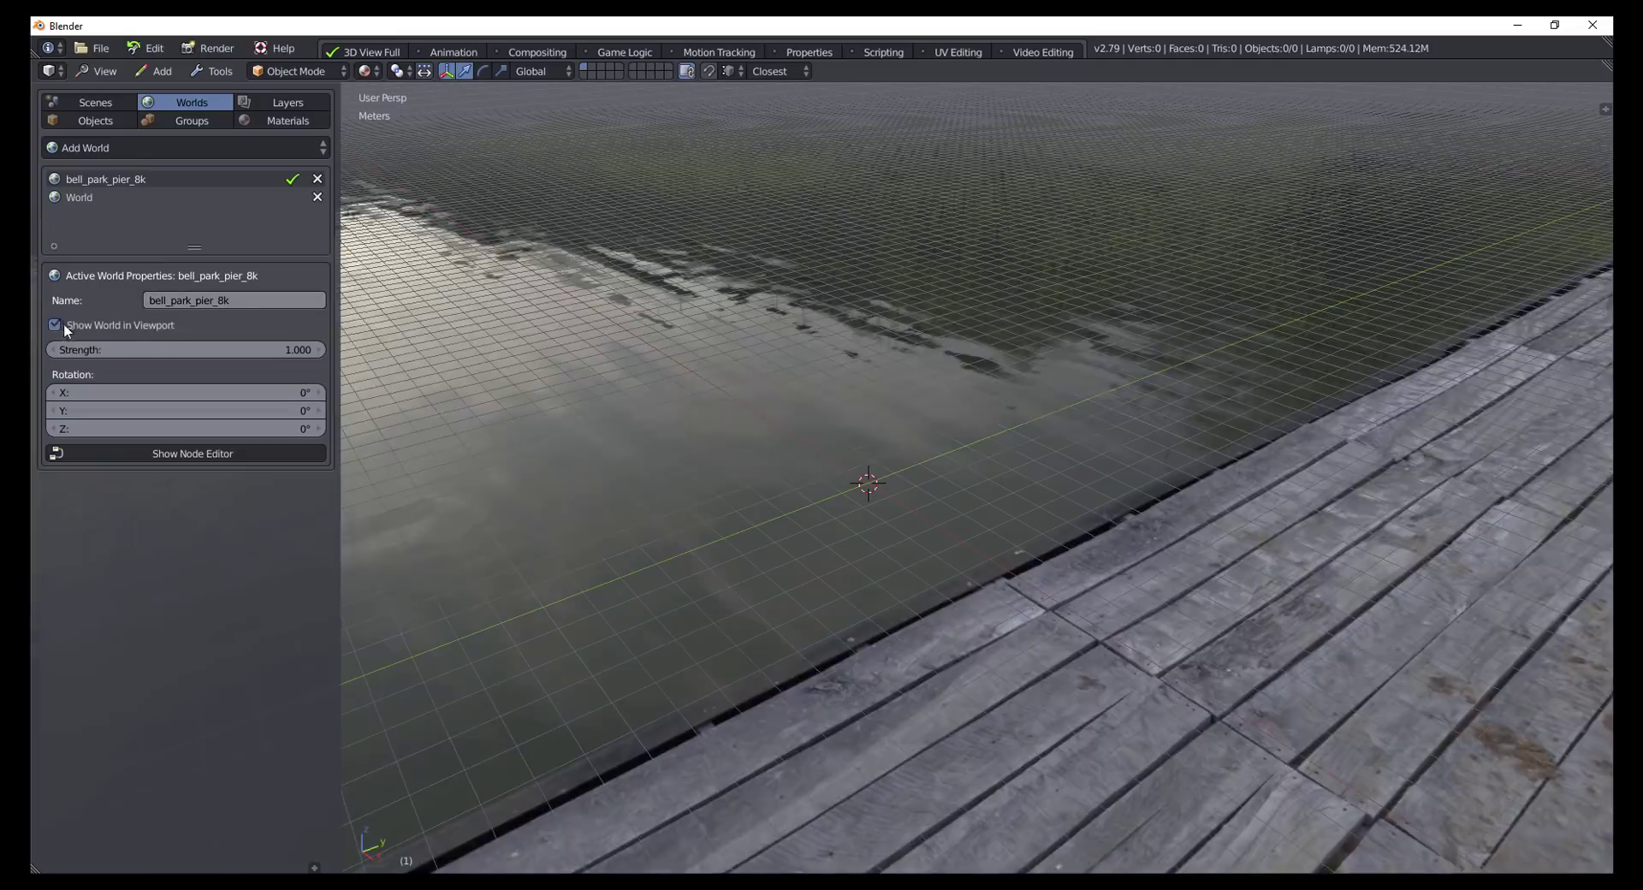
pyautogui.moveTo(797, 434)
pyautogui.mouseDown(button='middle')
pyautogui.moveTo(814, 454)
pyautogui.moveTo(770, 422)
pyautogui.moveTo(850, 423)
pyautogui.moveTo(789, 424)
pyautogui.mouseUp(button='middle')
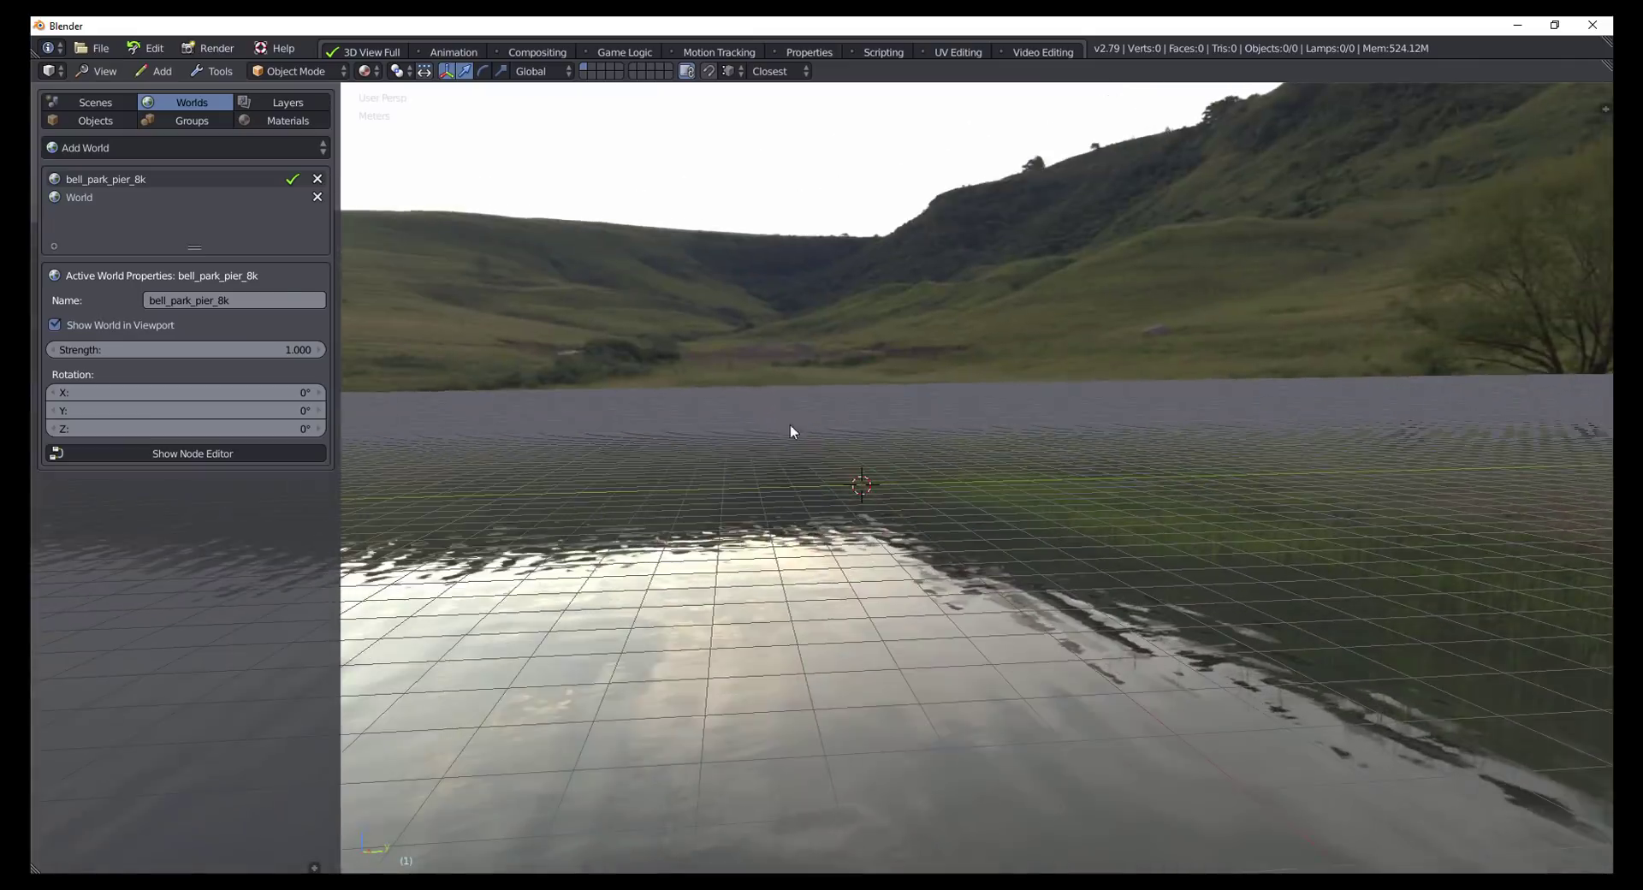
pyautogui.click(106, 70)
pyautogui.click(152, 387)
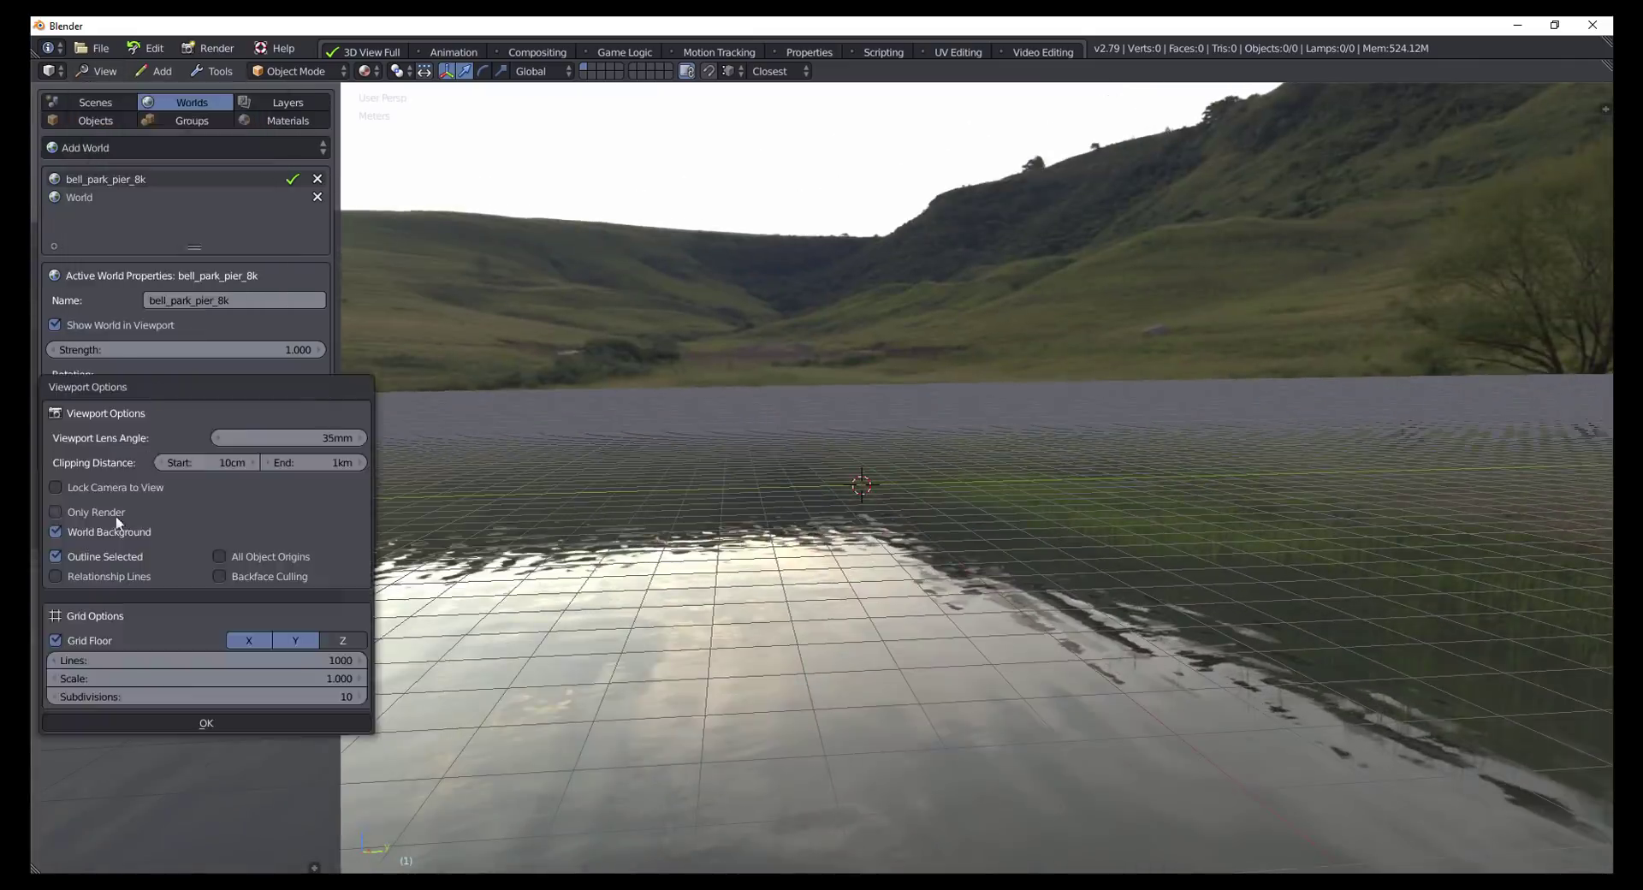
pyautogui.click(61, 639)
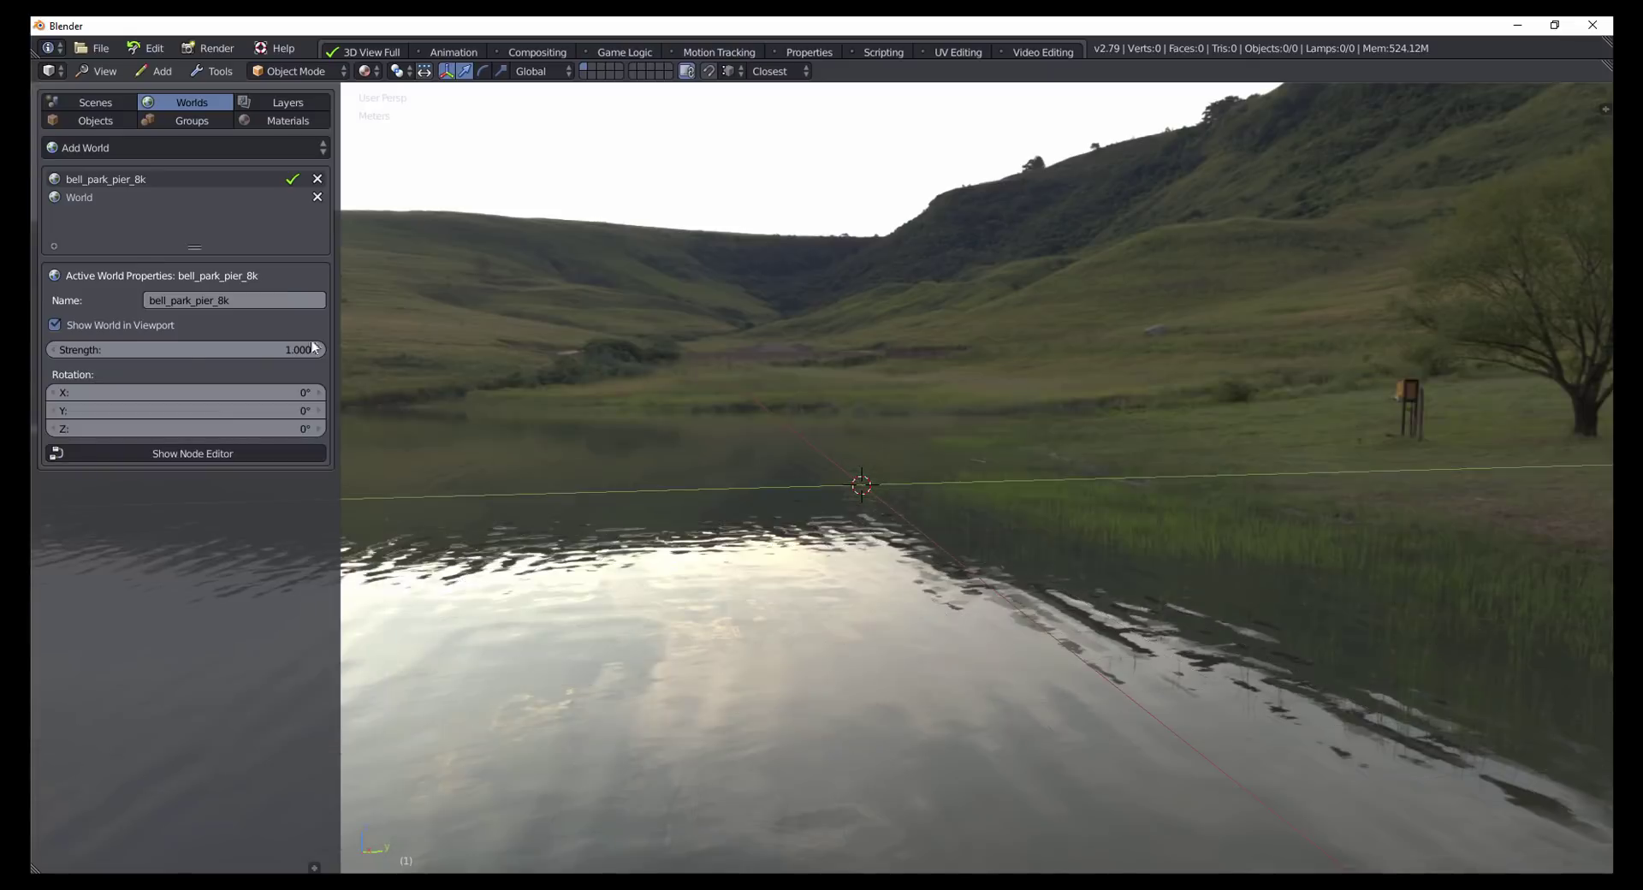
# Step: Rotate the bell_park_pier_8k world to about 60.8° around Z
pyautogui.moveTo(172, 348)
pyautogui.mouseDown()
pyautogui.moveTo(291, 347)
pyautogui.moveTo(172, 347)
pyautogui.mouseUp()
pyautogui.moveTo(175, 428); pyautogui.dragTo(343, 428)
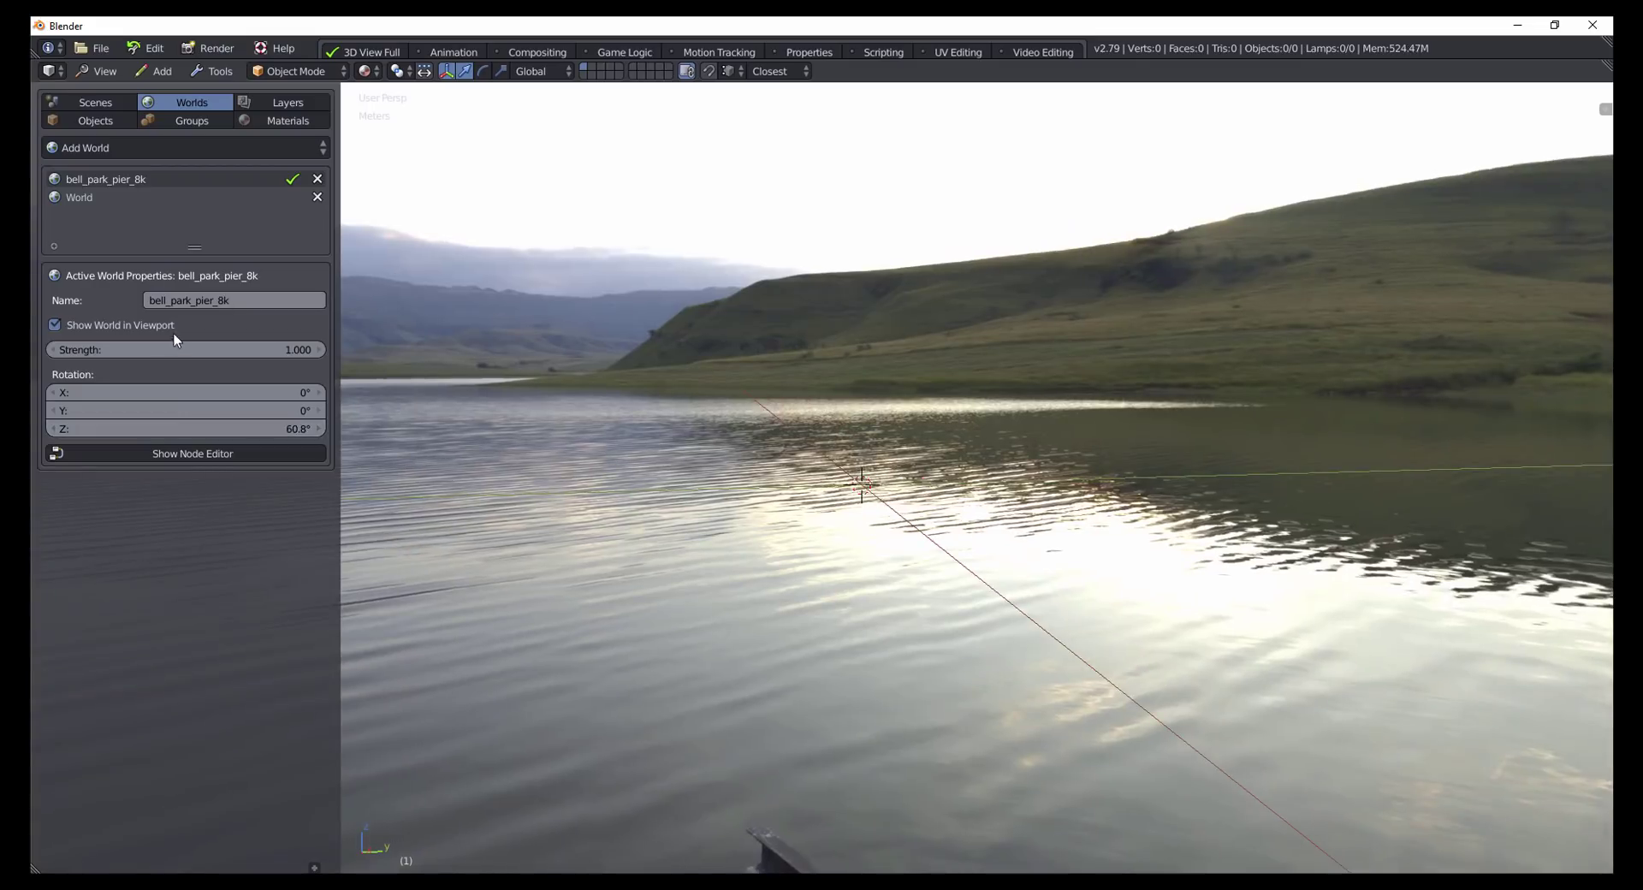
# Step: Inspect the node setup of the bell_park_pier_8k world and close the node editor window
pyautogui.click(187, 454)
pyautogui.moveTo(192, 454); pyautogui.dragTo(522, 363, button='middle')
pyautogui.moveTo(208, 534); pyautogui.dragTo(377, 424, button='middle')
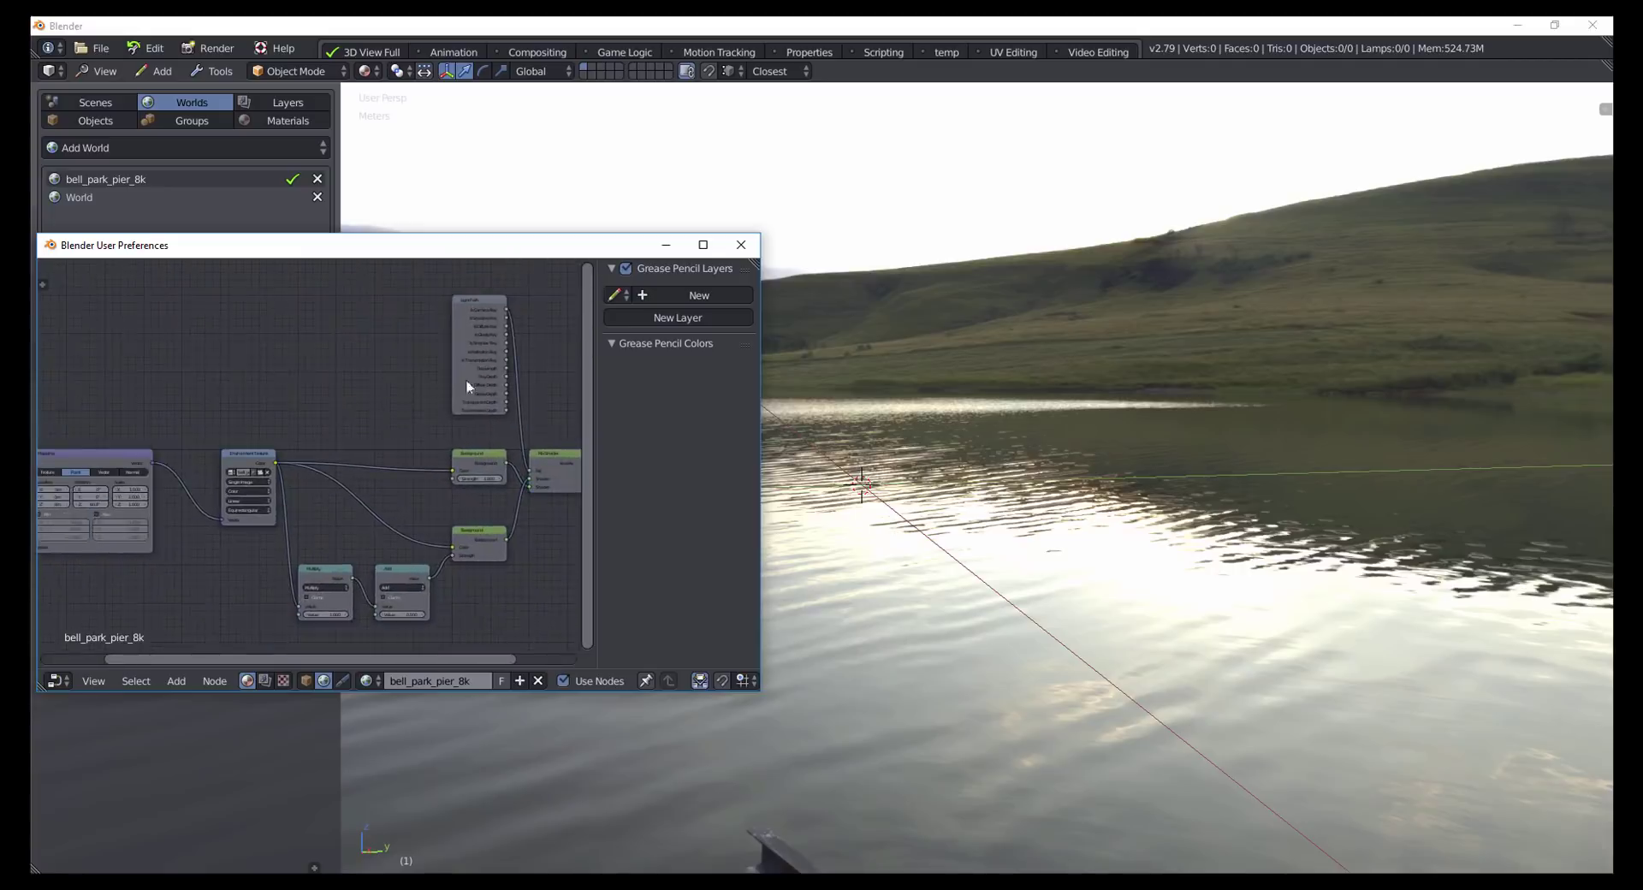
pyautogui.click(741, 245)
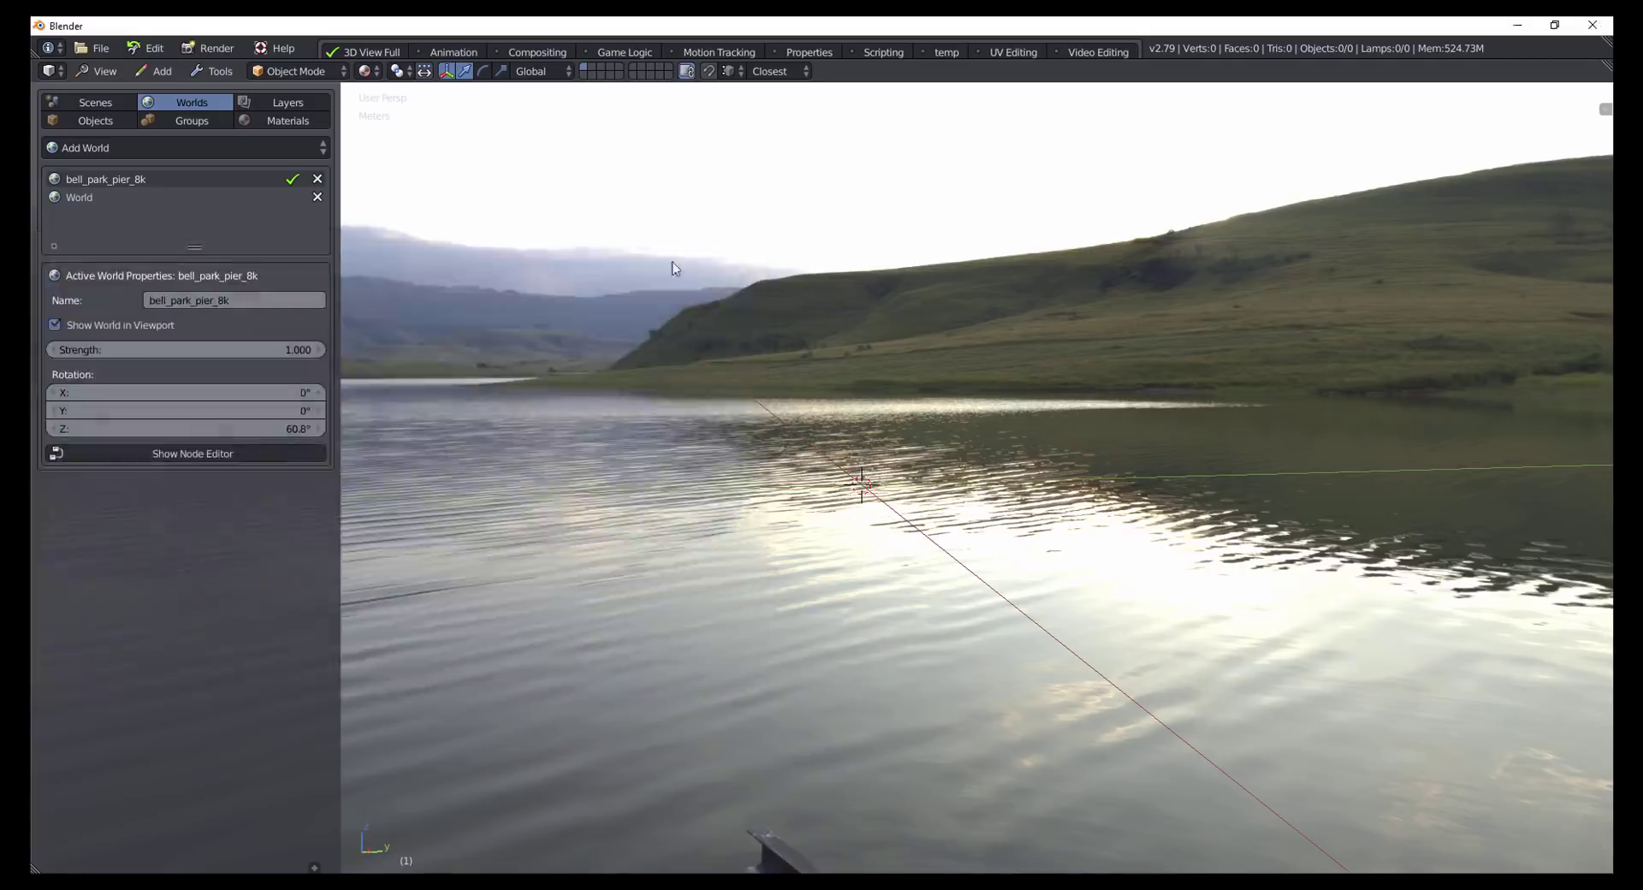
# Step: View the scene's layer list, then display the object list
pyautogui.click(278, 104)
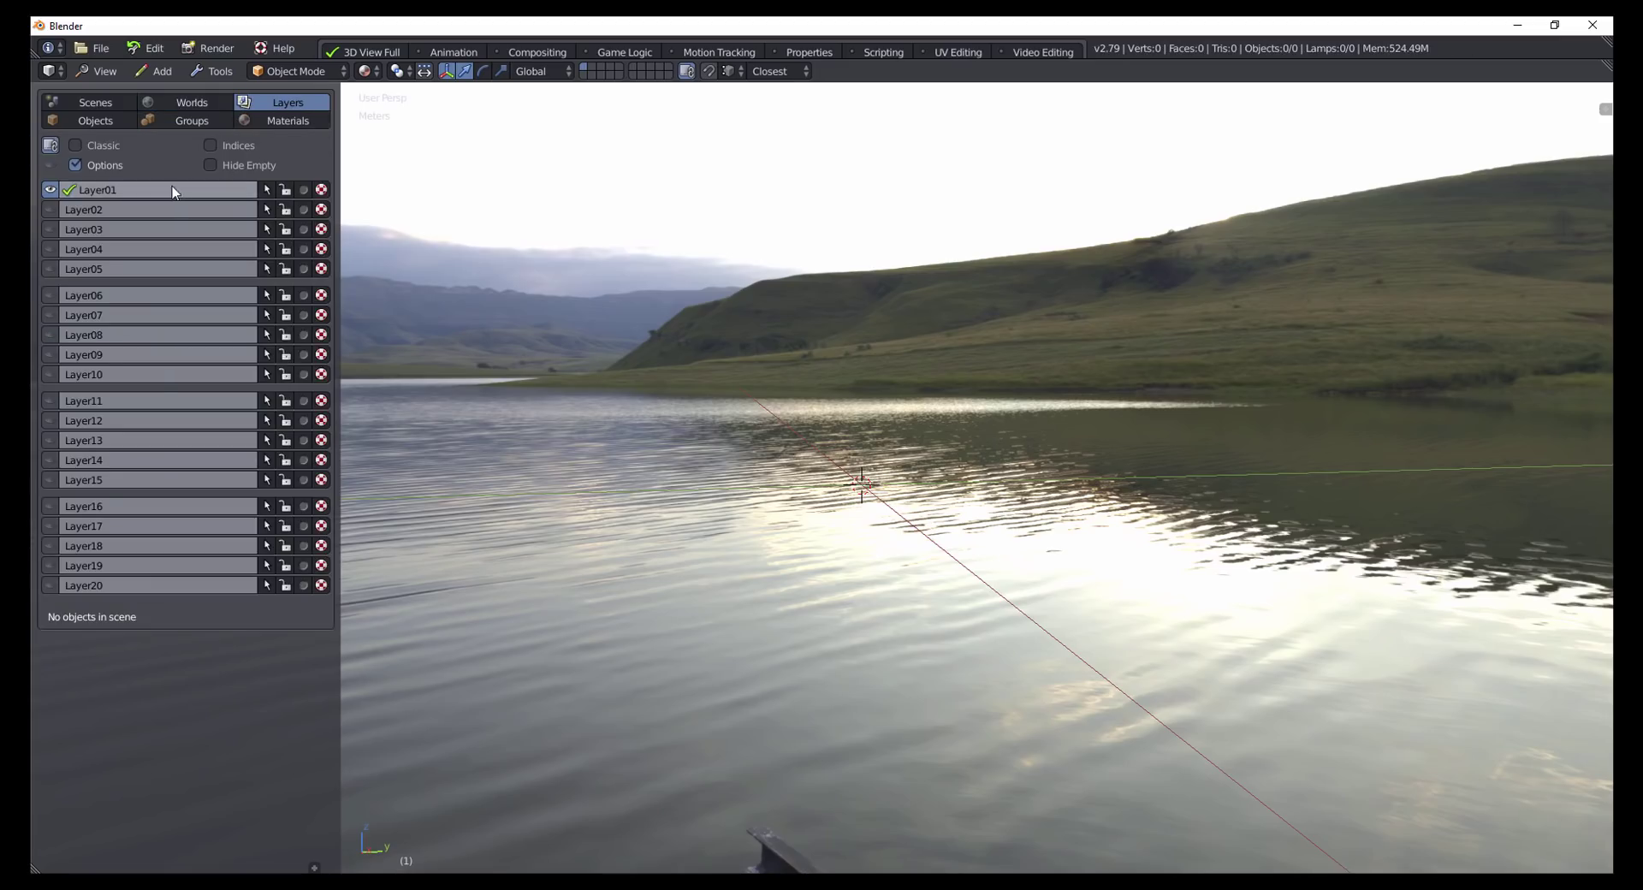
pyautogui.click(77, 122)
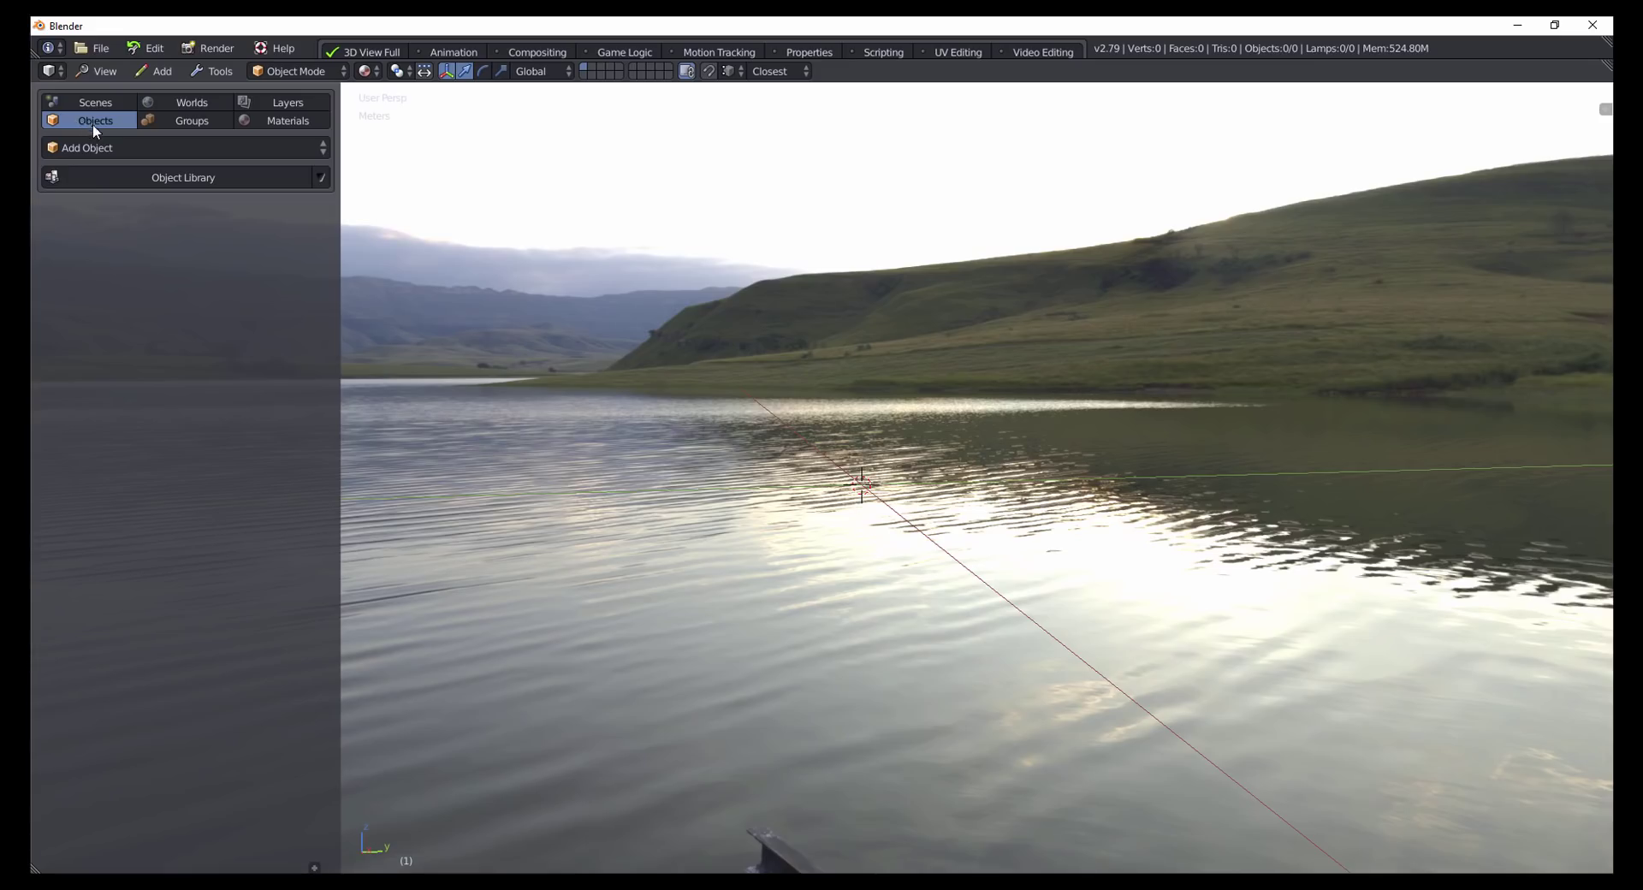
# Step: Add a mesh cube to the scene and delete it again
pyautogui.click(171, 147)
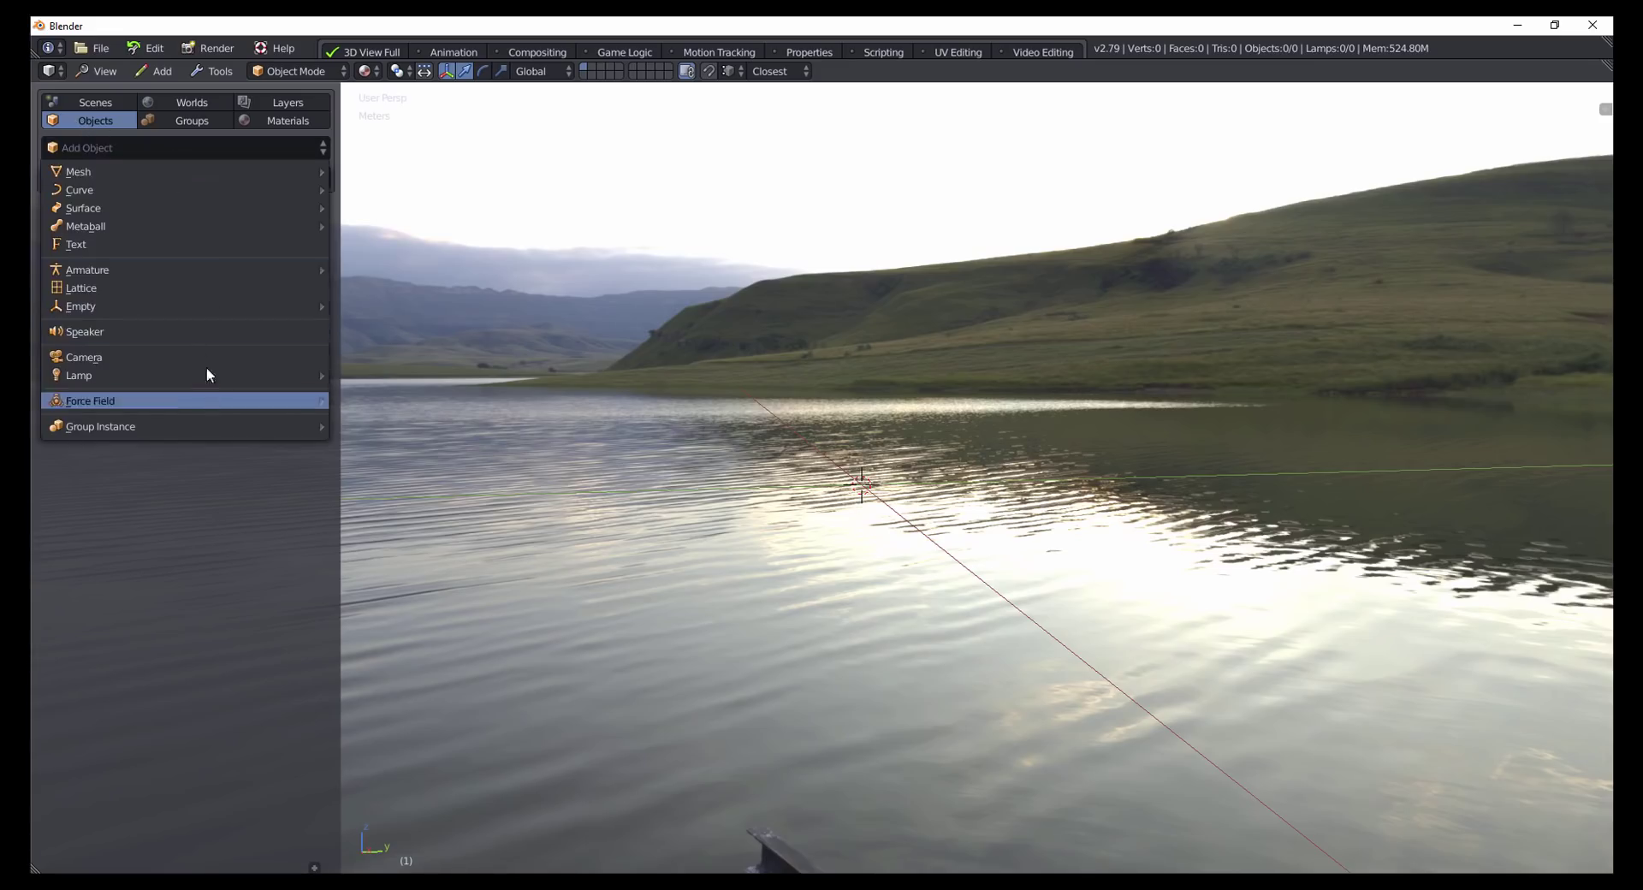
pyautogui.moveTo(219, 174)
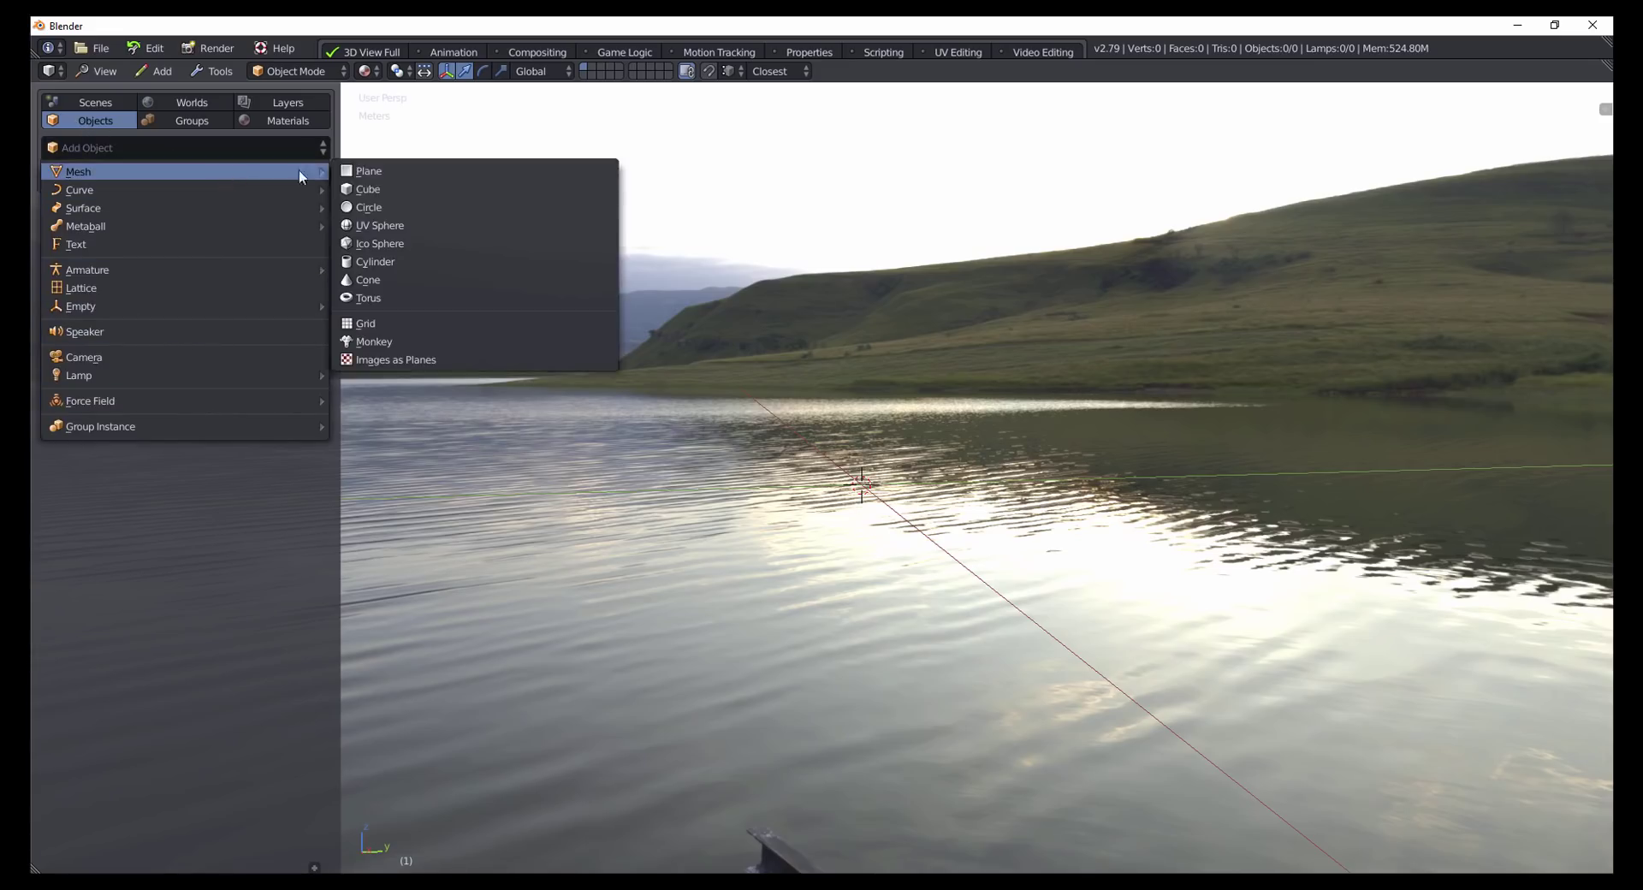
pyautogui.click(363, 187)
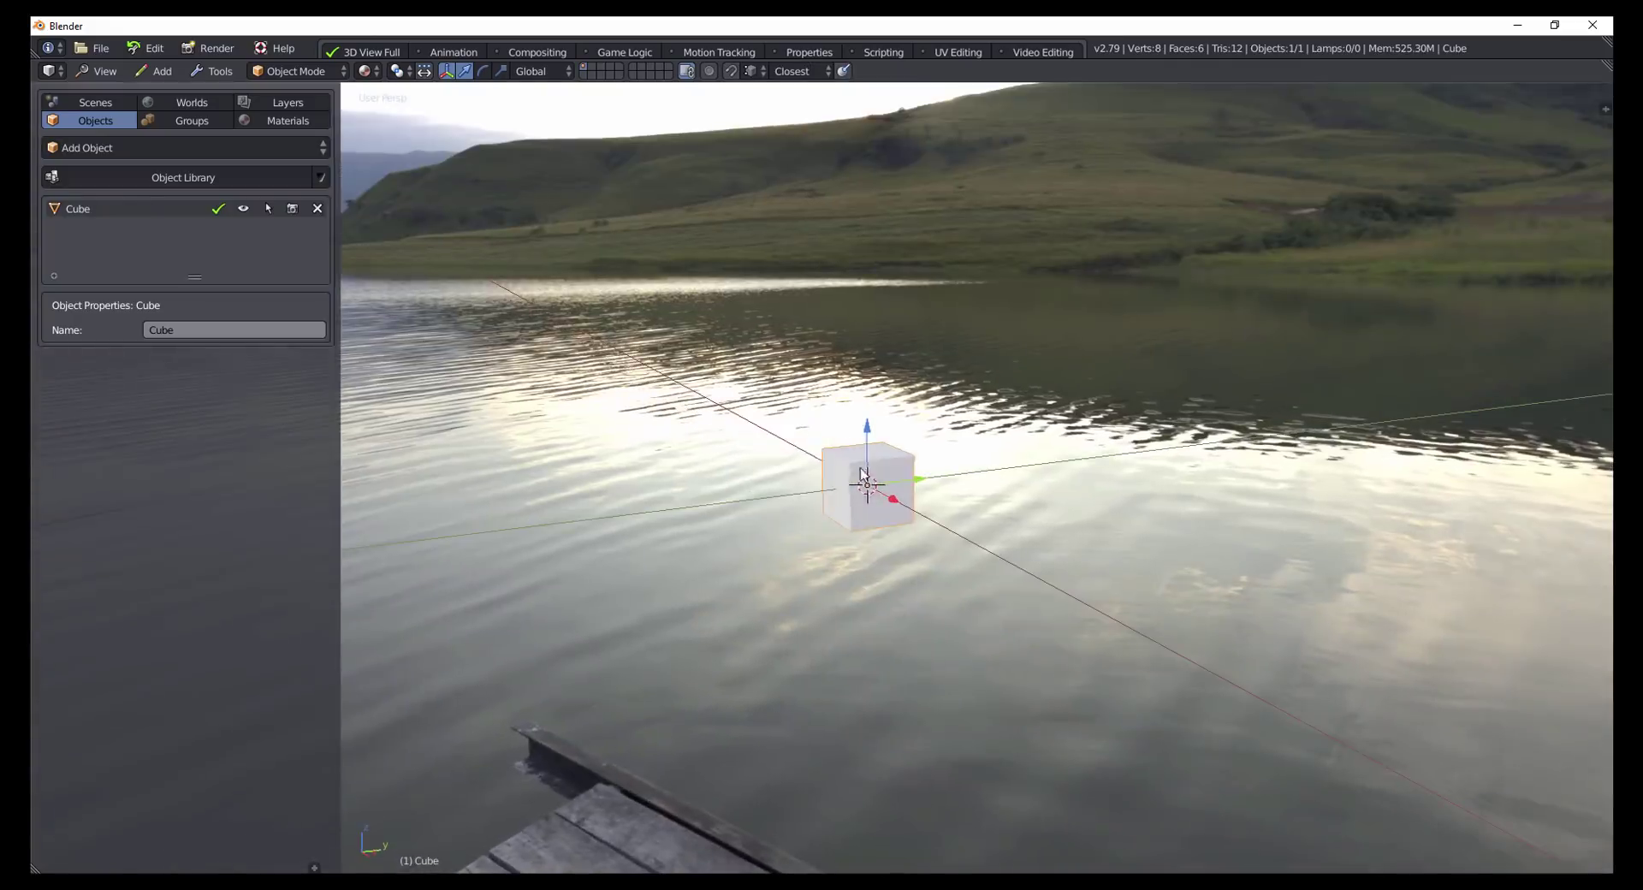
pyautogui.press('x')
pyautogui.click(856, 482)
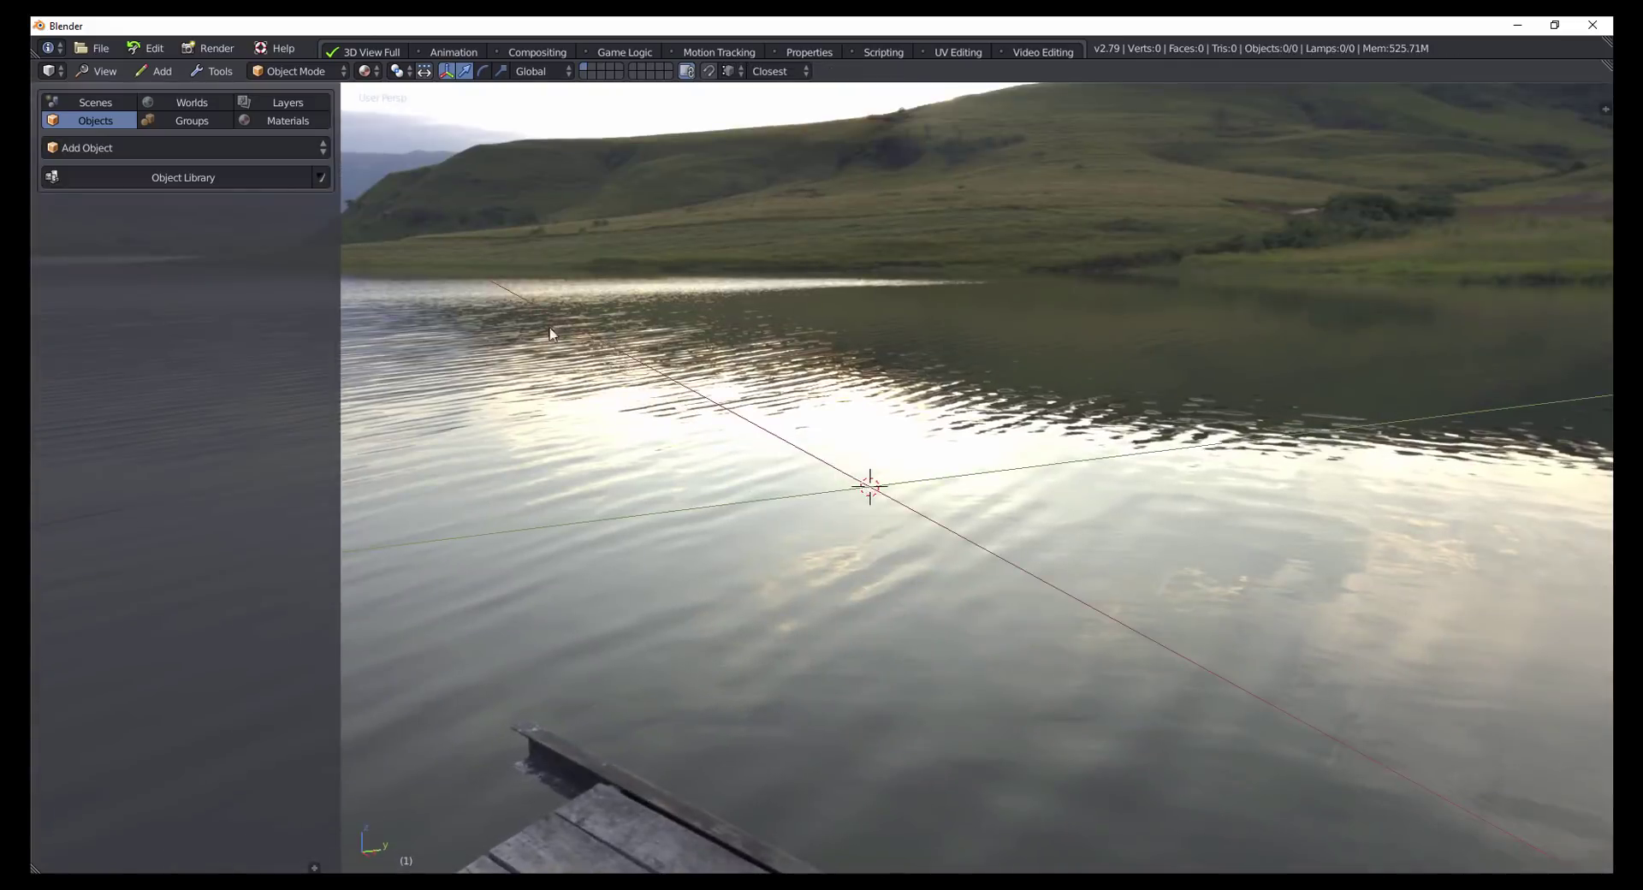
# Step: Browse the Backdrops and Base Mesh Objects categories of the object library
pyautogui.click(198, 178)
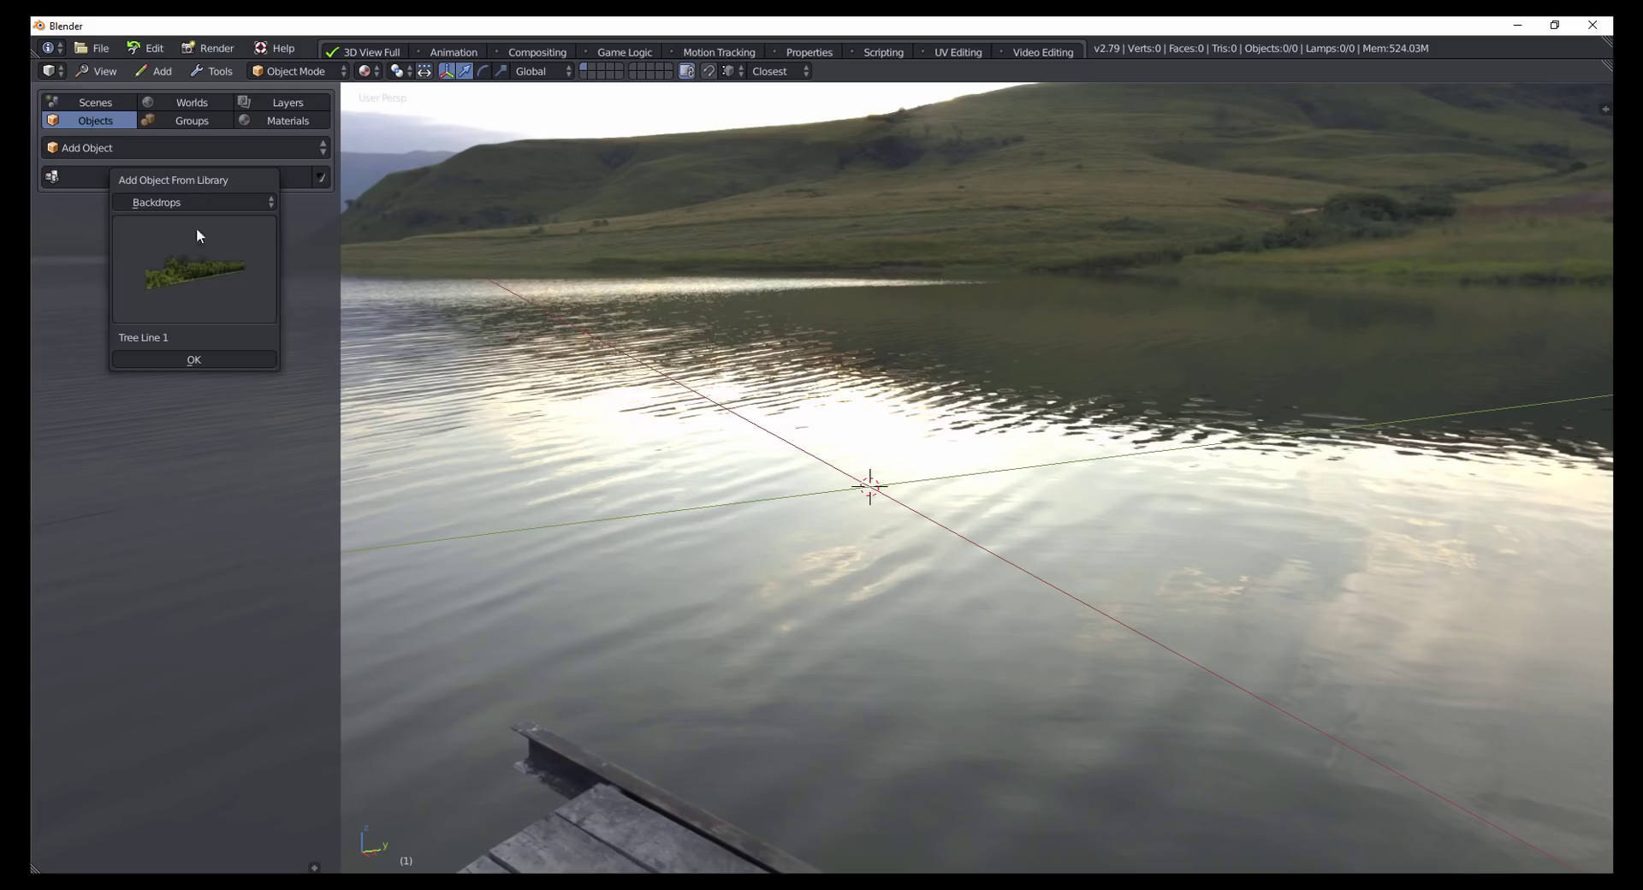
pyautogui.click(193, 248)
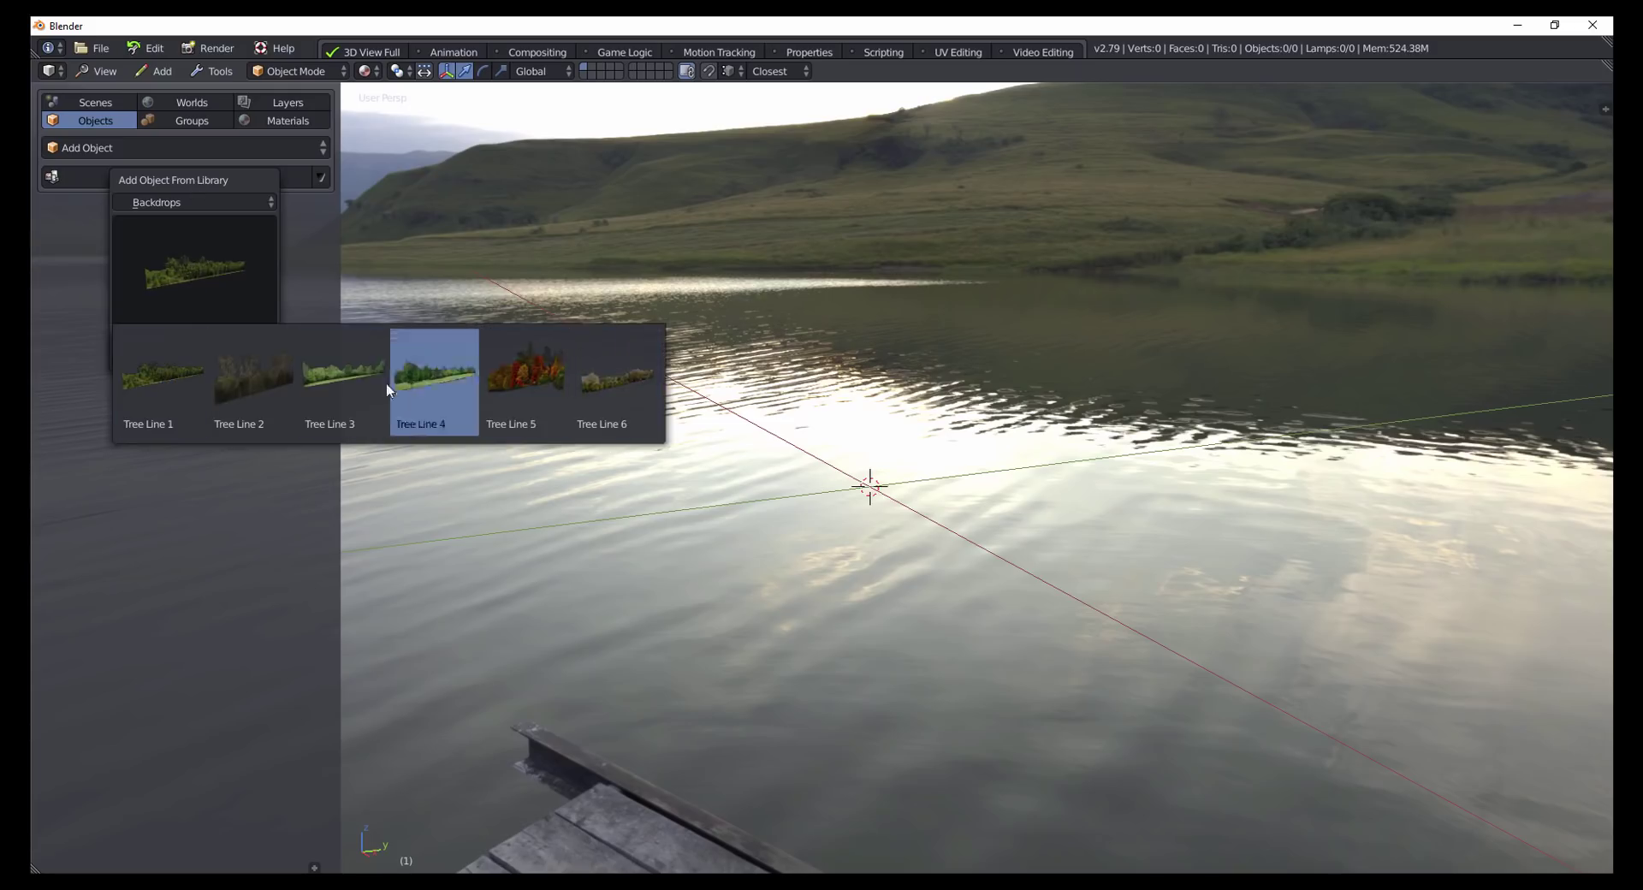
pyautogui.click(198, 202)
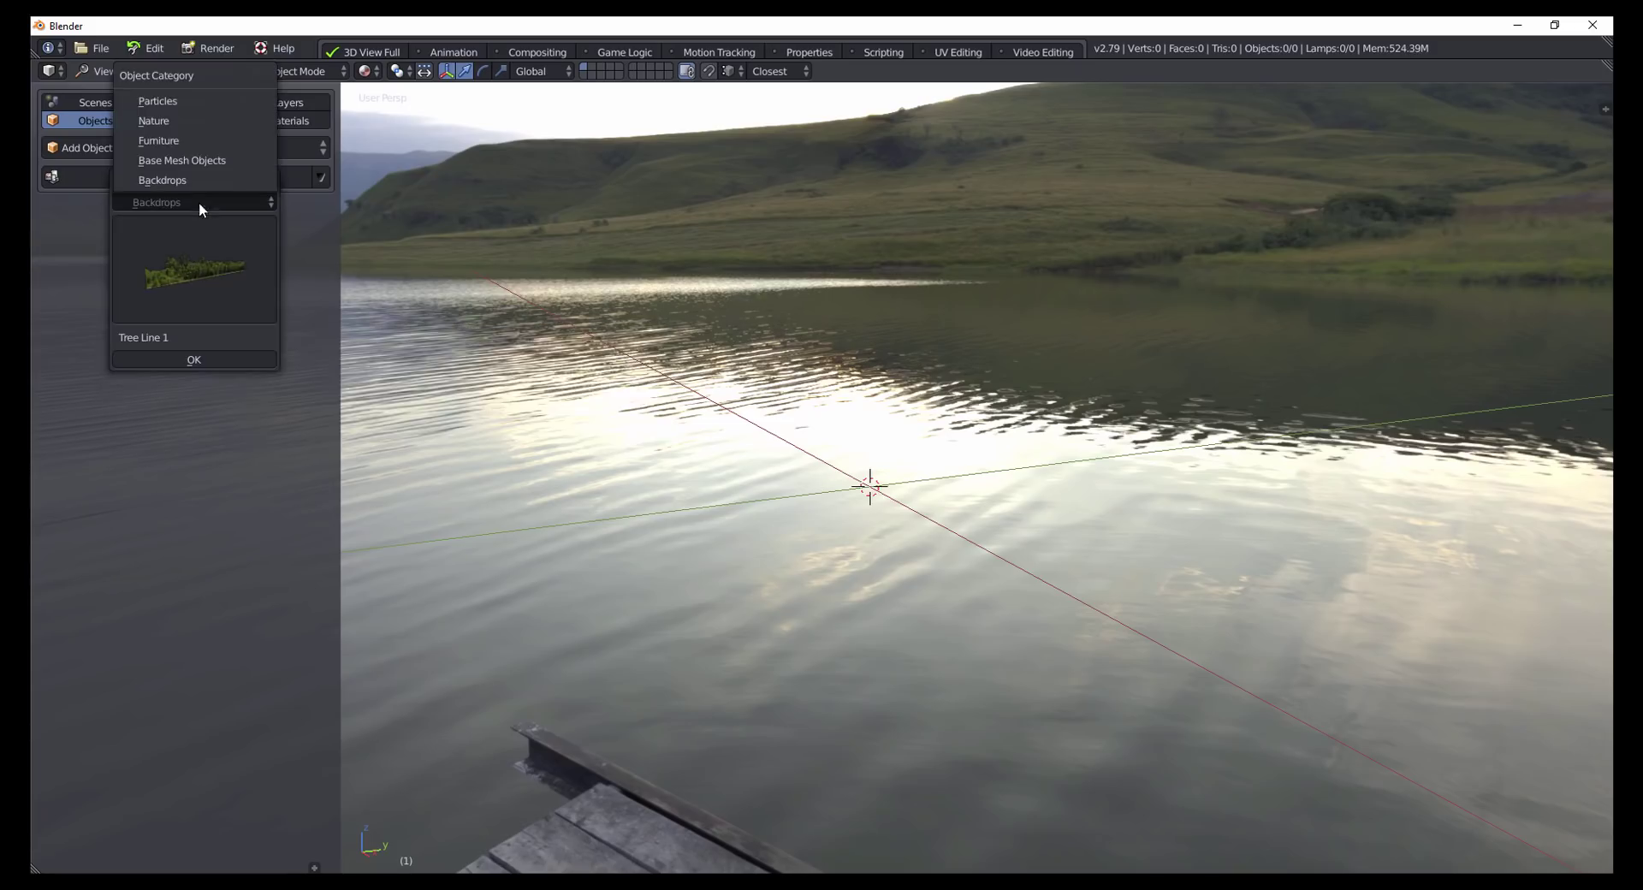
pyautogui.click(182, 160)
pyautogui.click(190, 270)
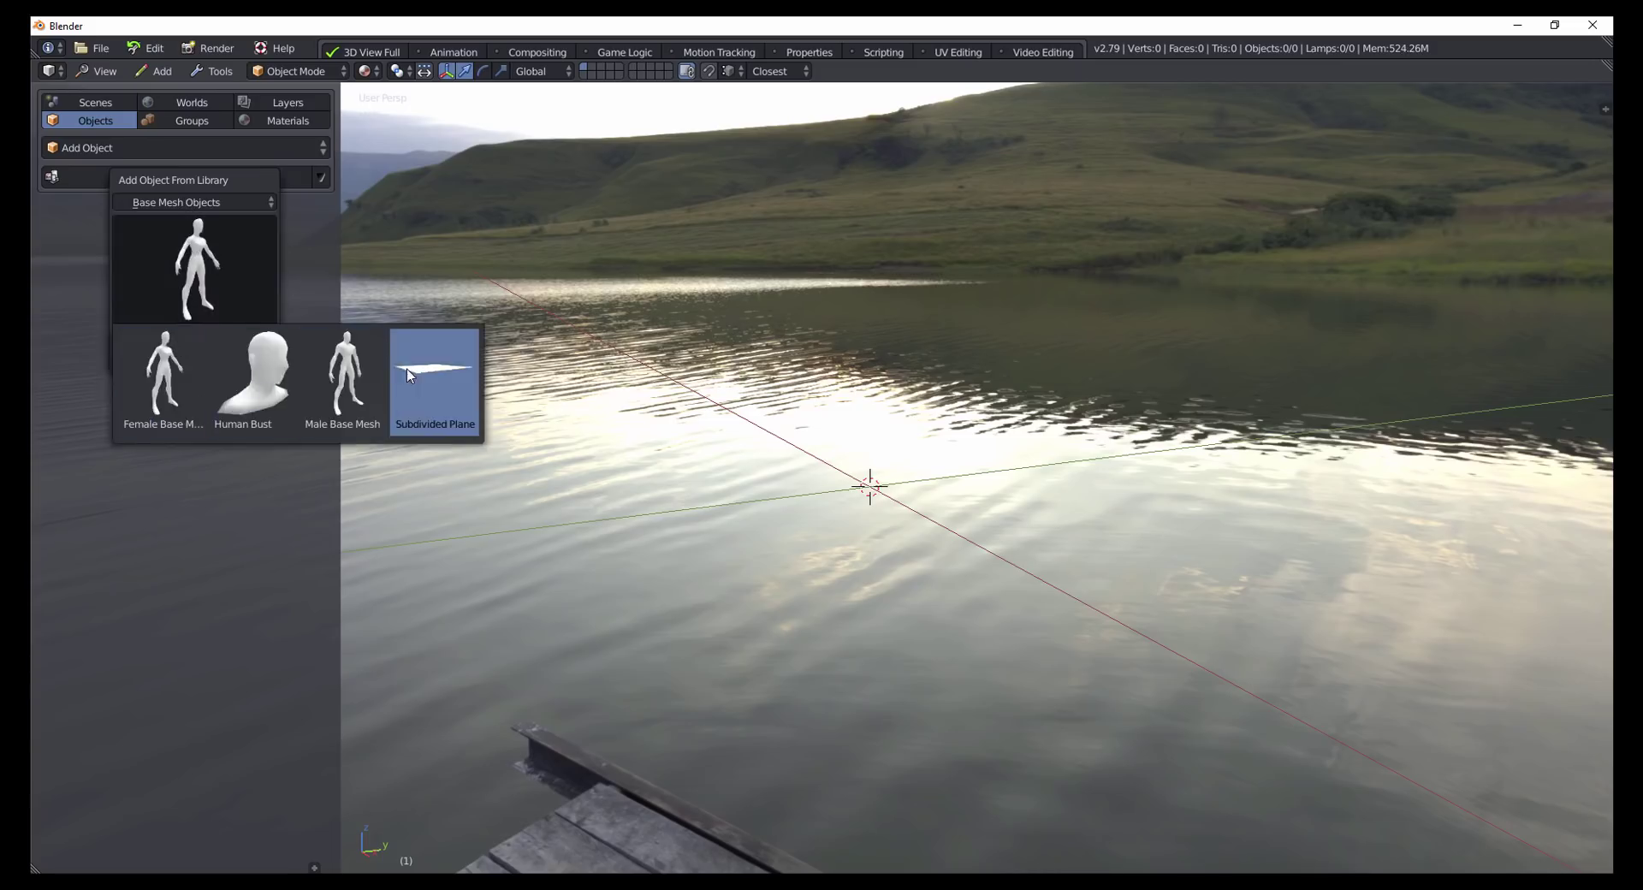
# Step: Add the Ground and Grass object from the library's Nature category and place it at the centre of the scene
pyautogui.click(212, 204)
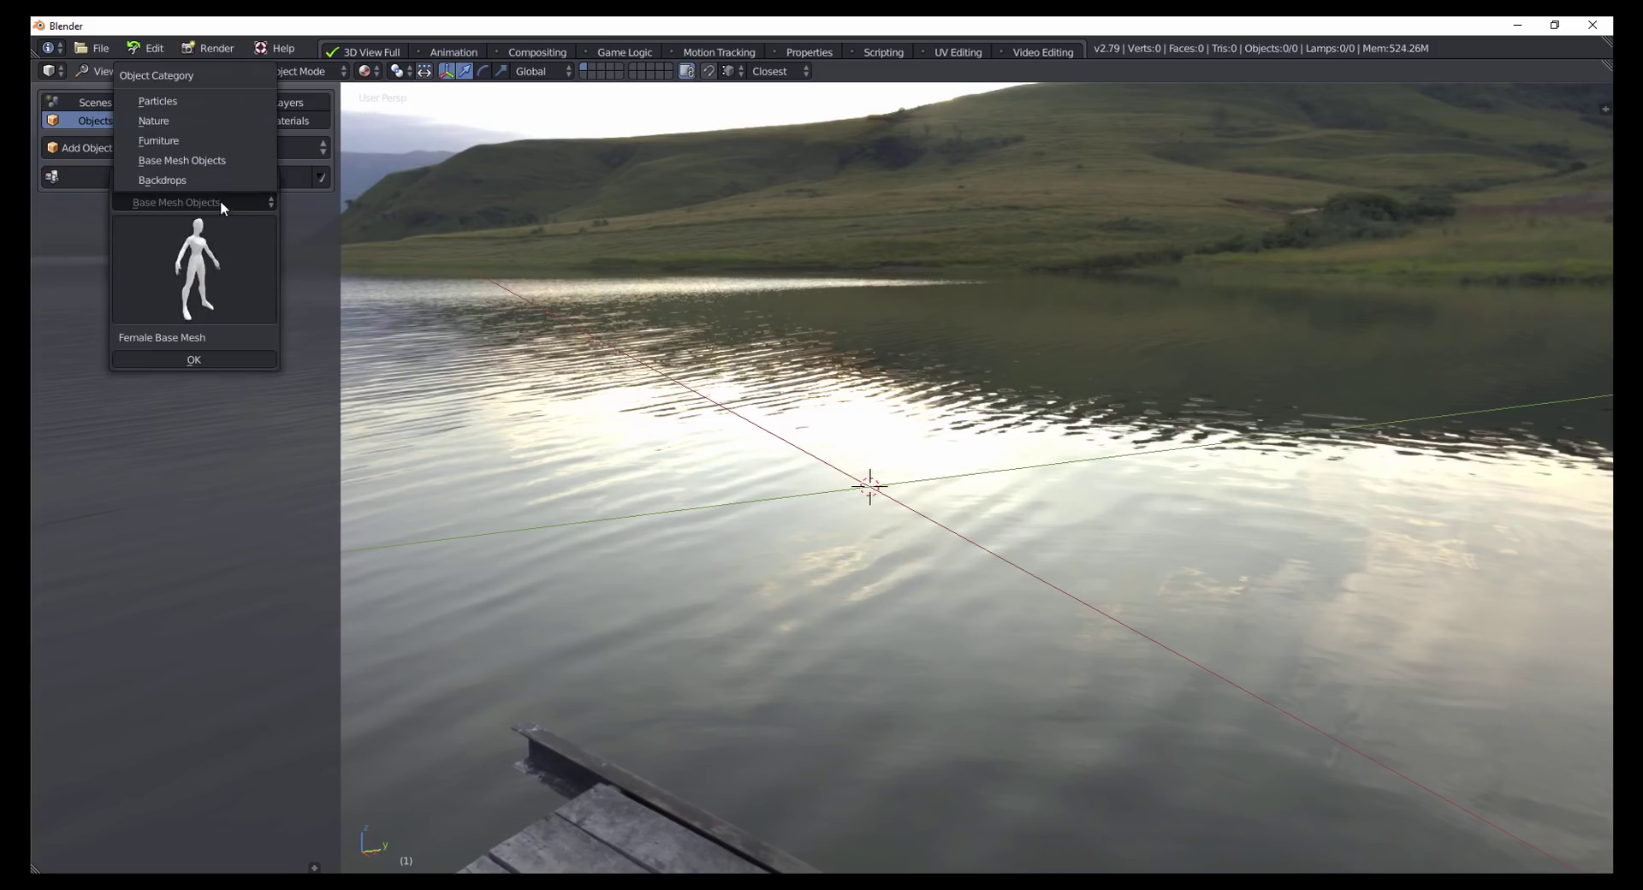
pyautogui.click(178, 117)
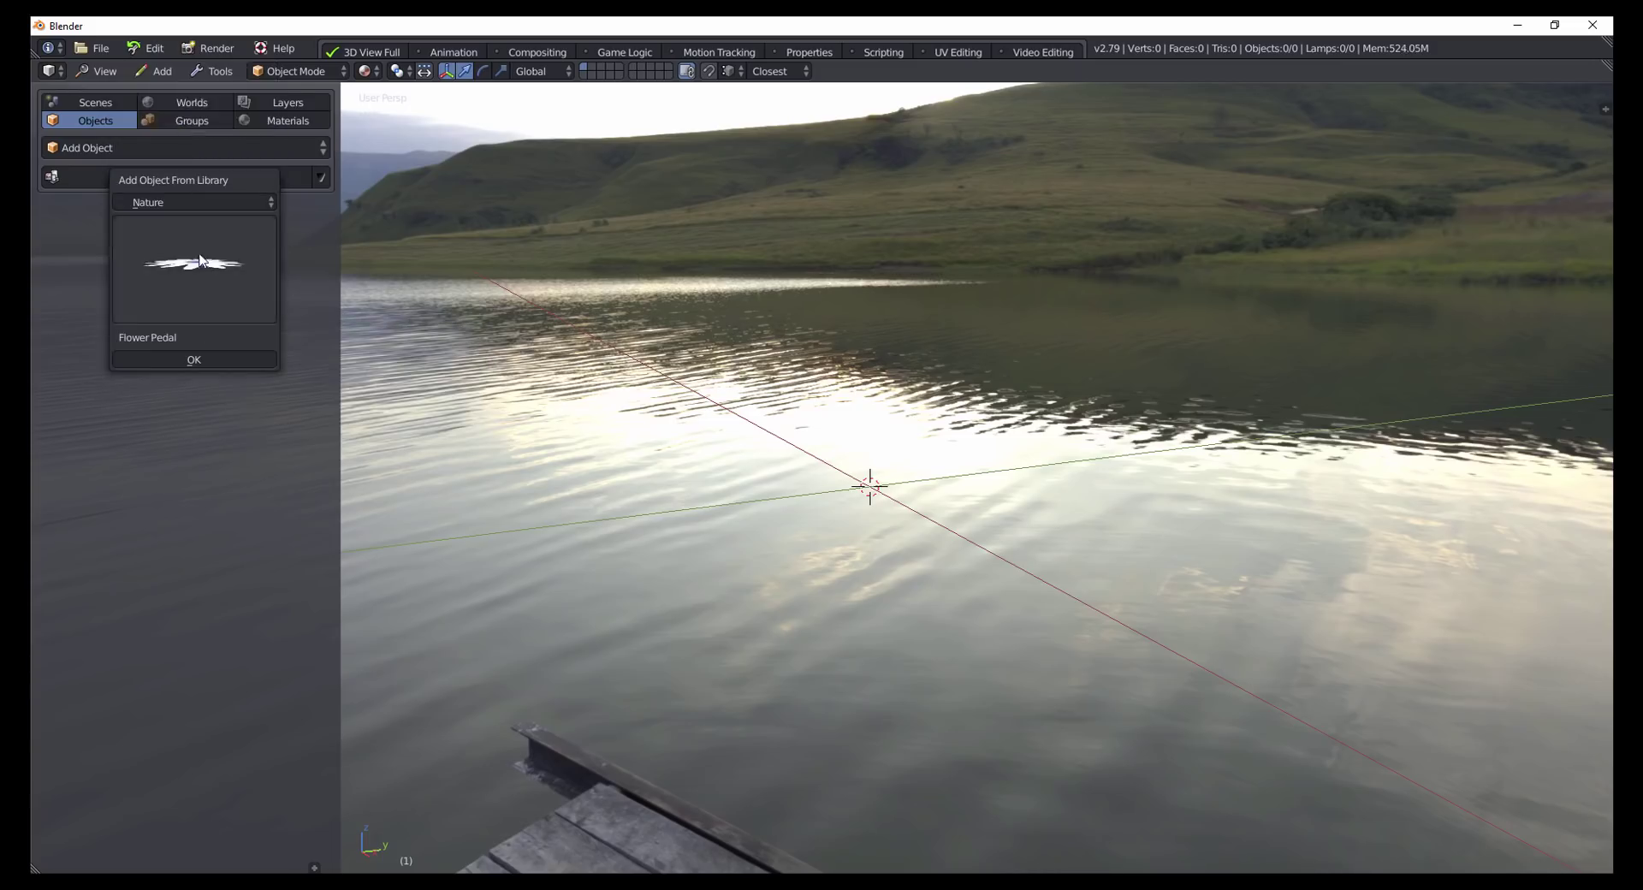
pyautogui.click(193, 267)
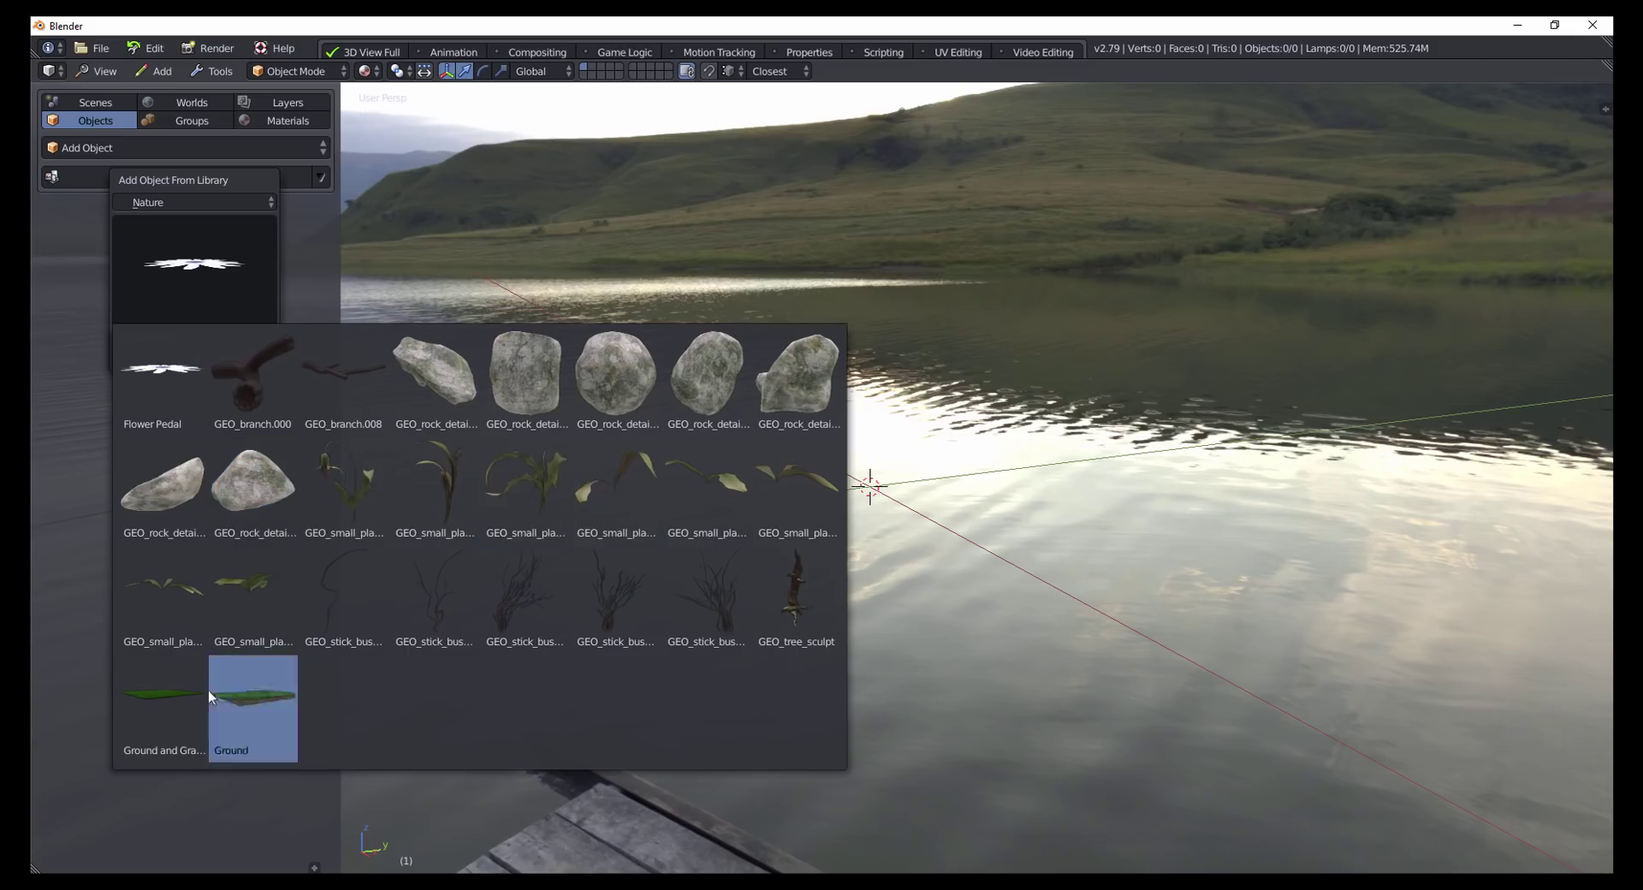
pyautogui.click(157, 705)
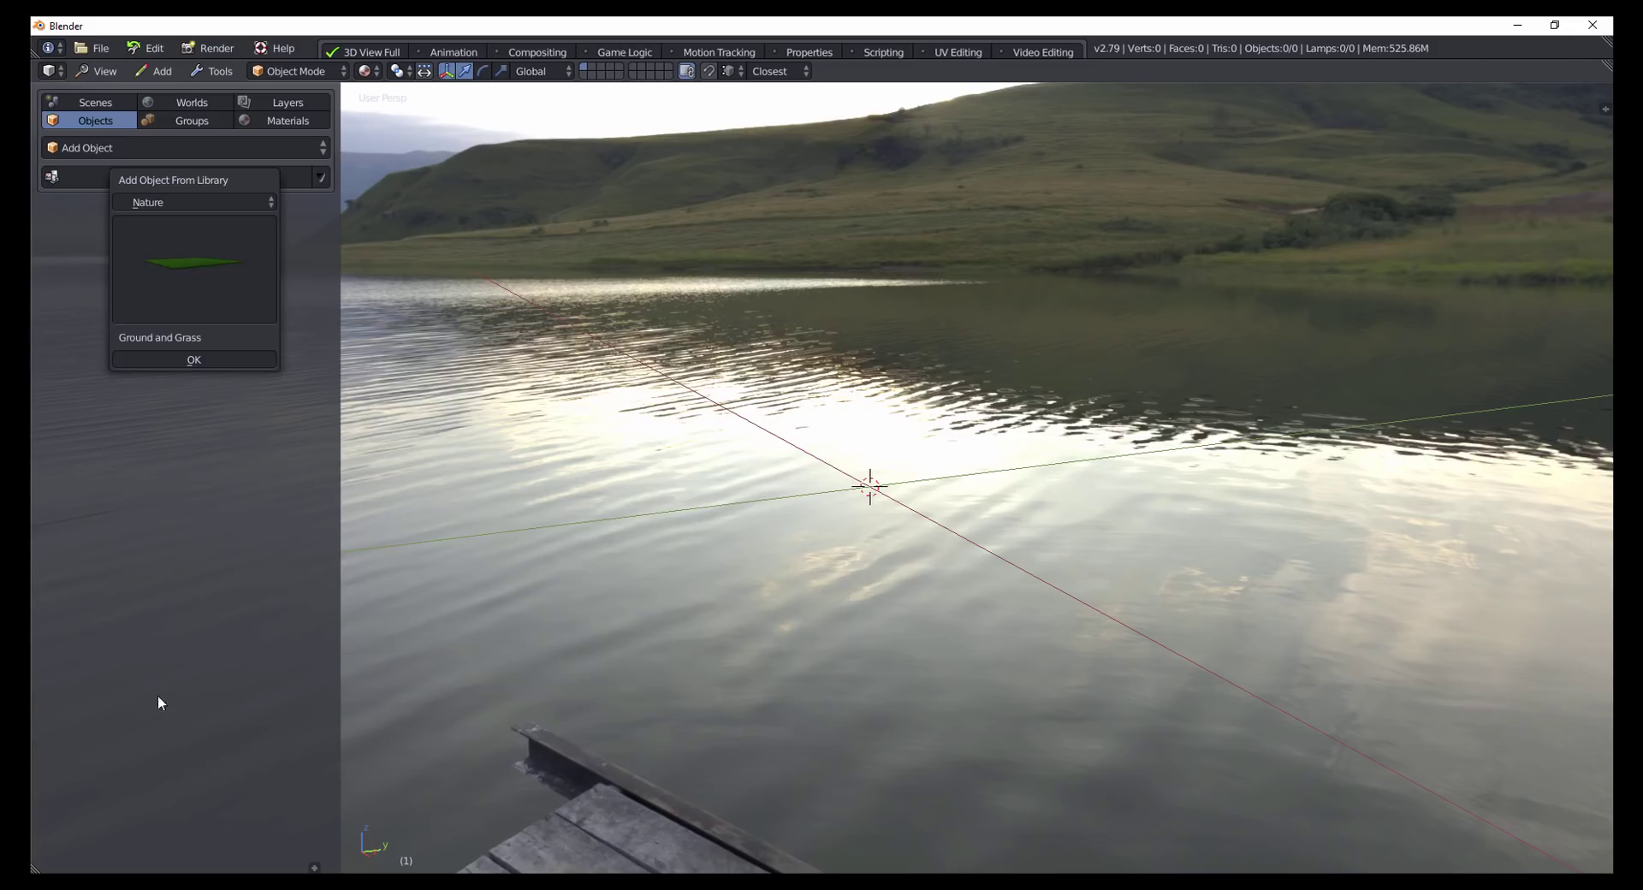
pyautogui.click(197, 360)
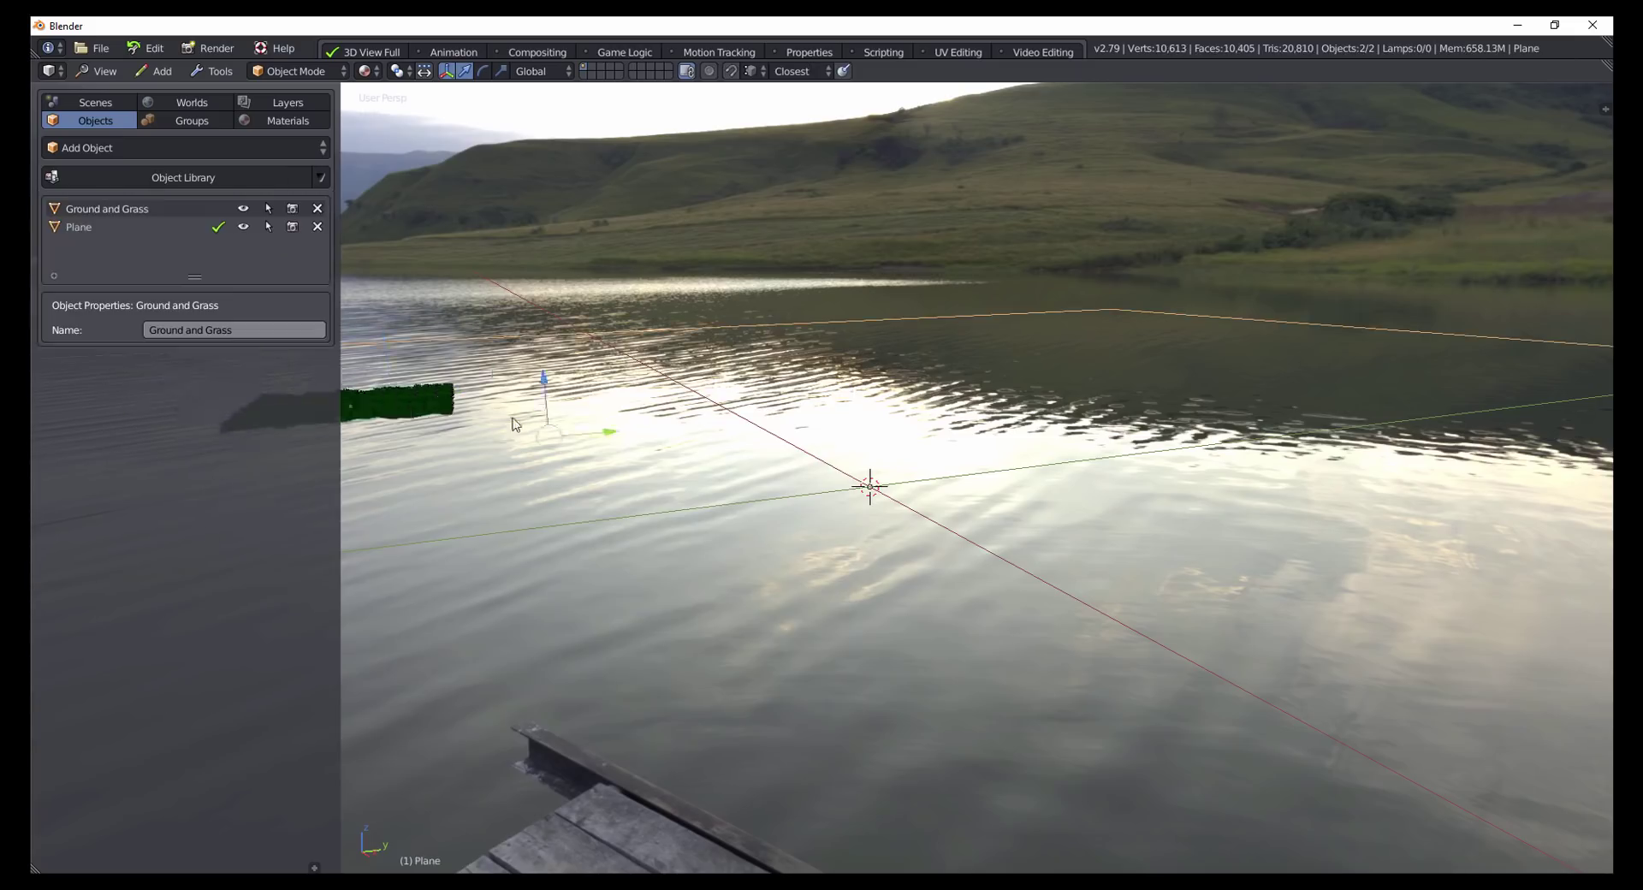
pyautogui.click(890, 605)
pyautogui.moveTo(888, 604); pyautogui.dragTo(873, 496)
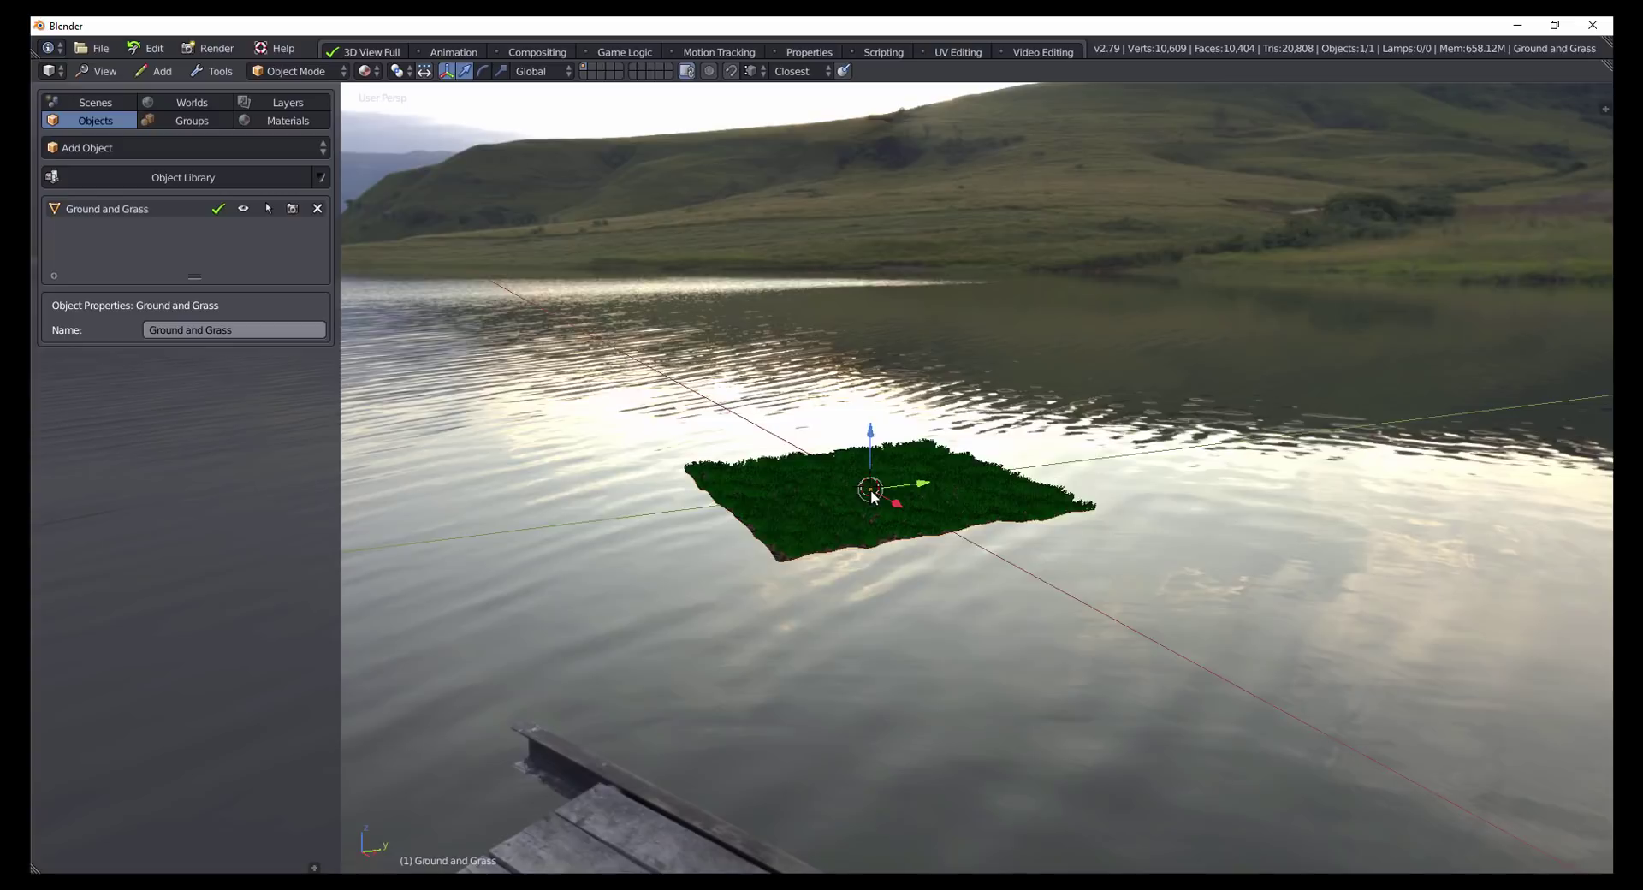
# Step: Add GEO_tree_sculpt from the Nature object library and place it in the middle of the grass
pyautogui.scroll(8, 871, 489)
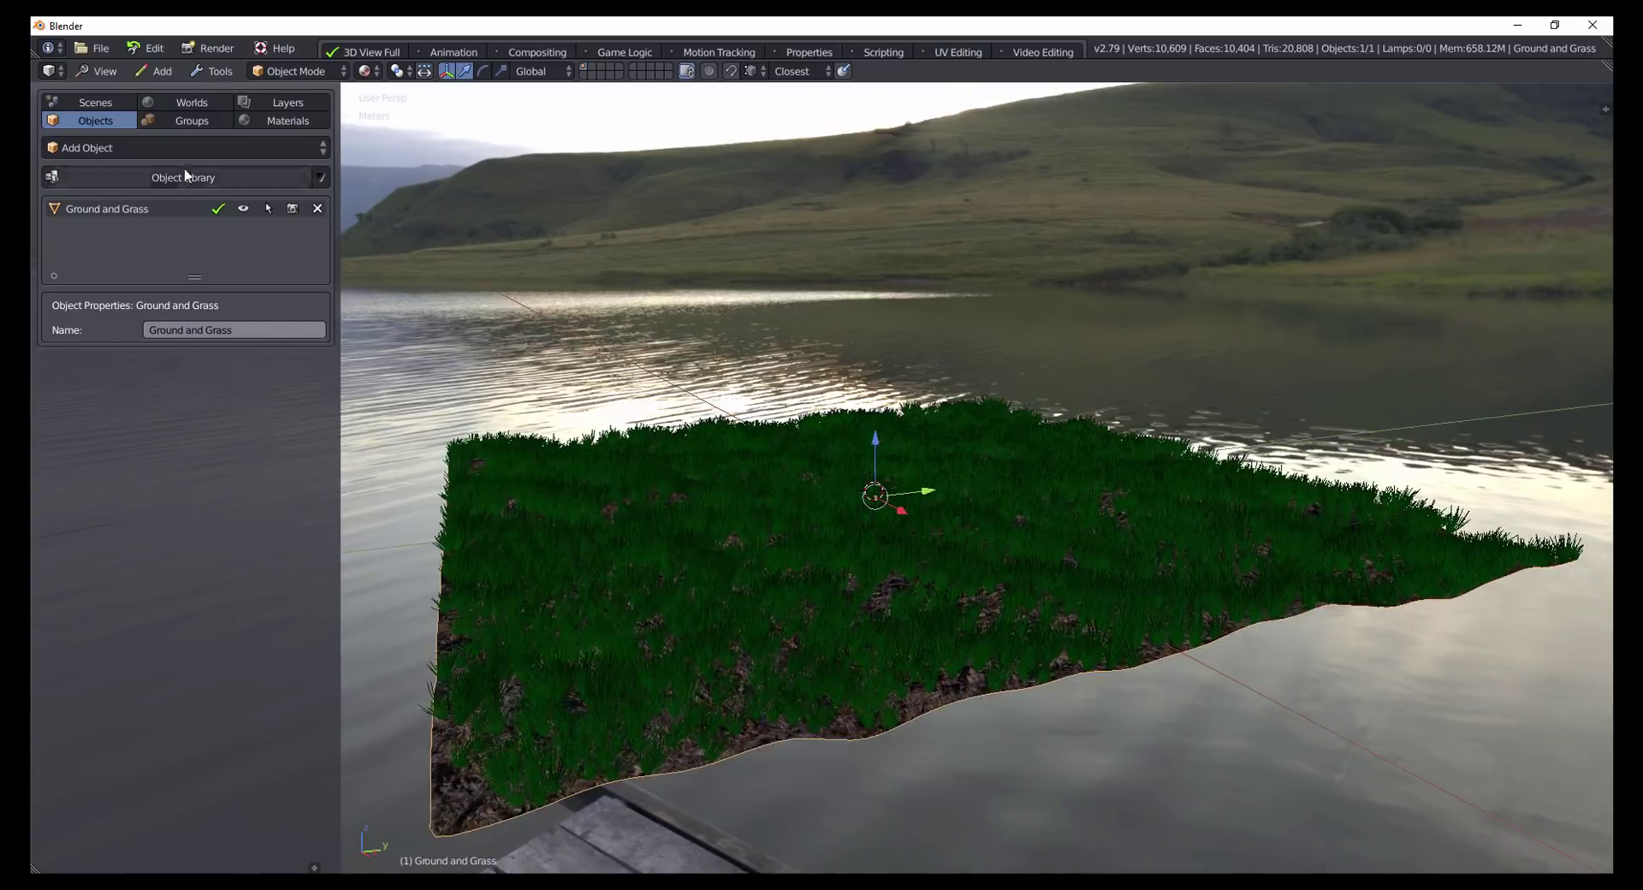
pyautogui.click(183, 177)
pyautogui.click(183, 255)
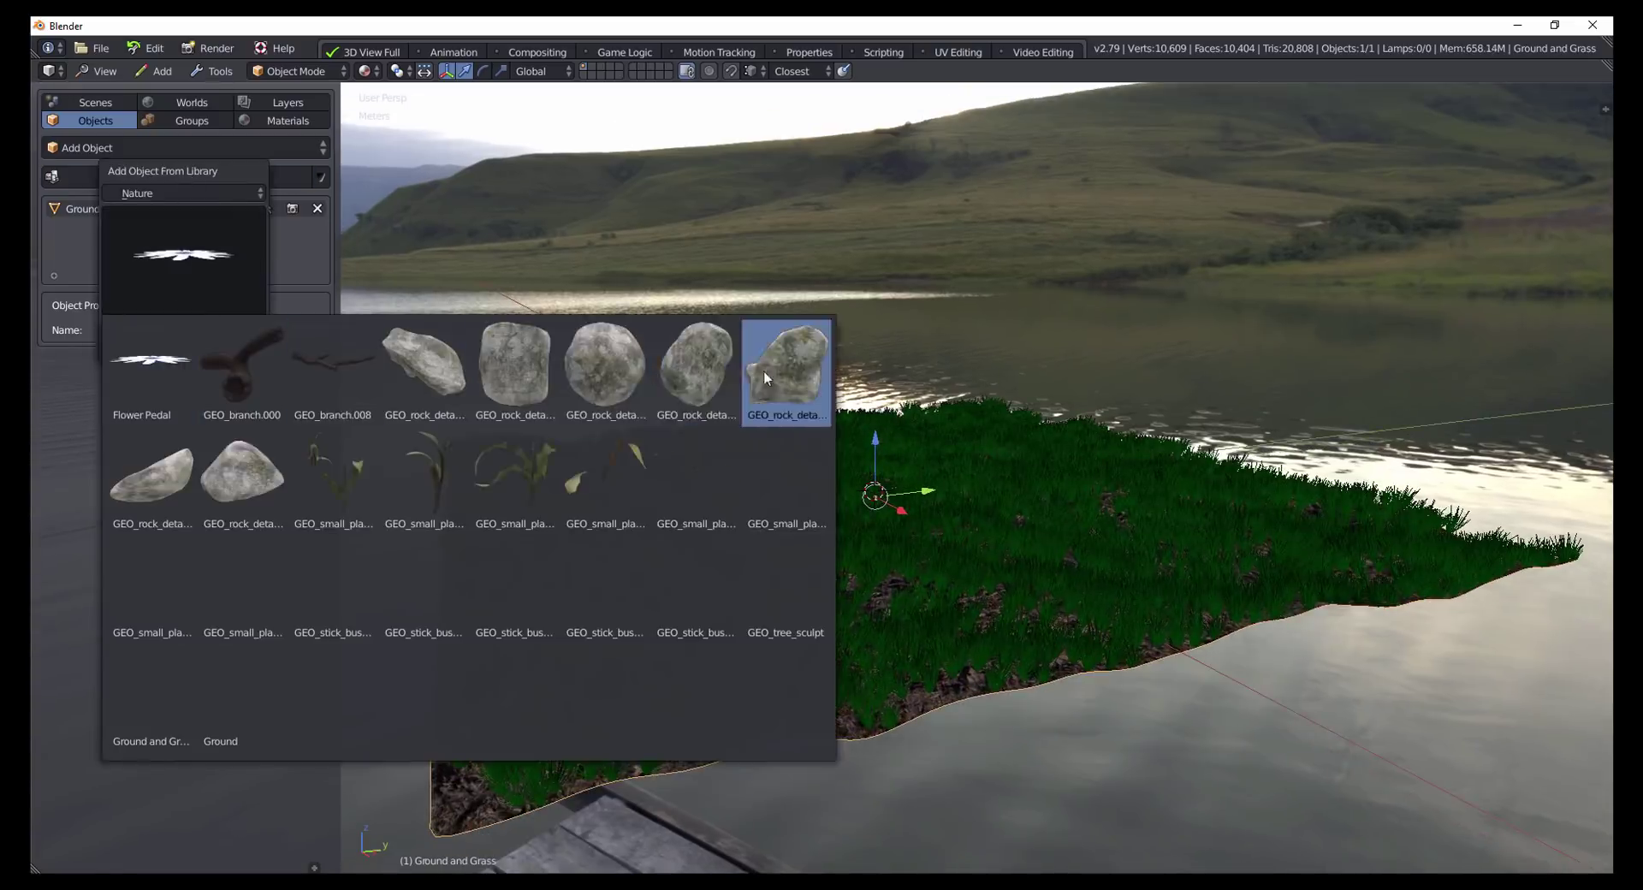
pyautogui.click(779, 588)
pyautogui.click(193, 350)
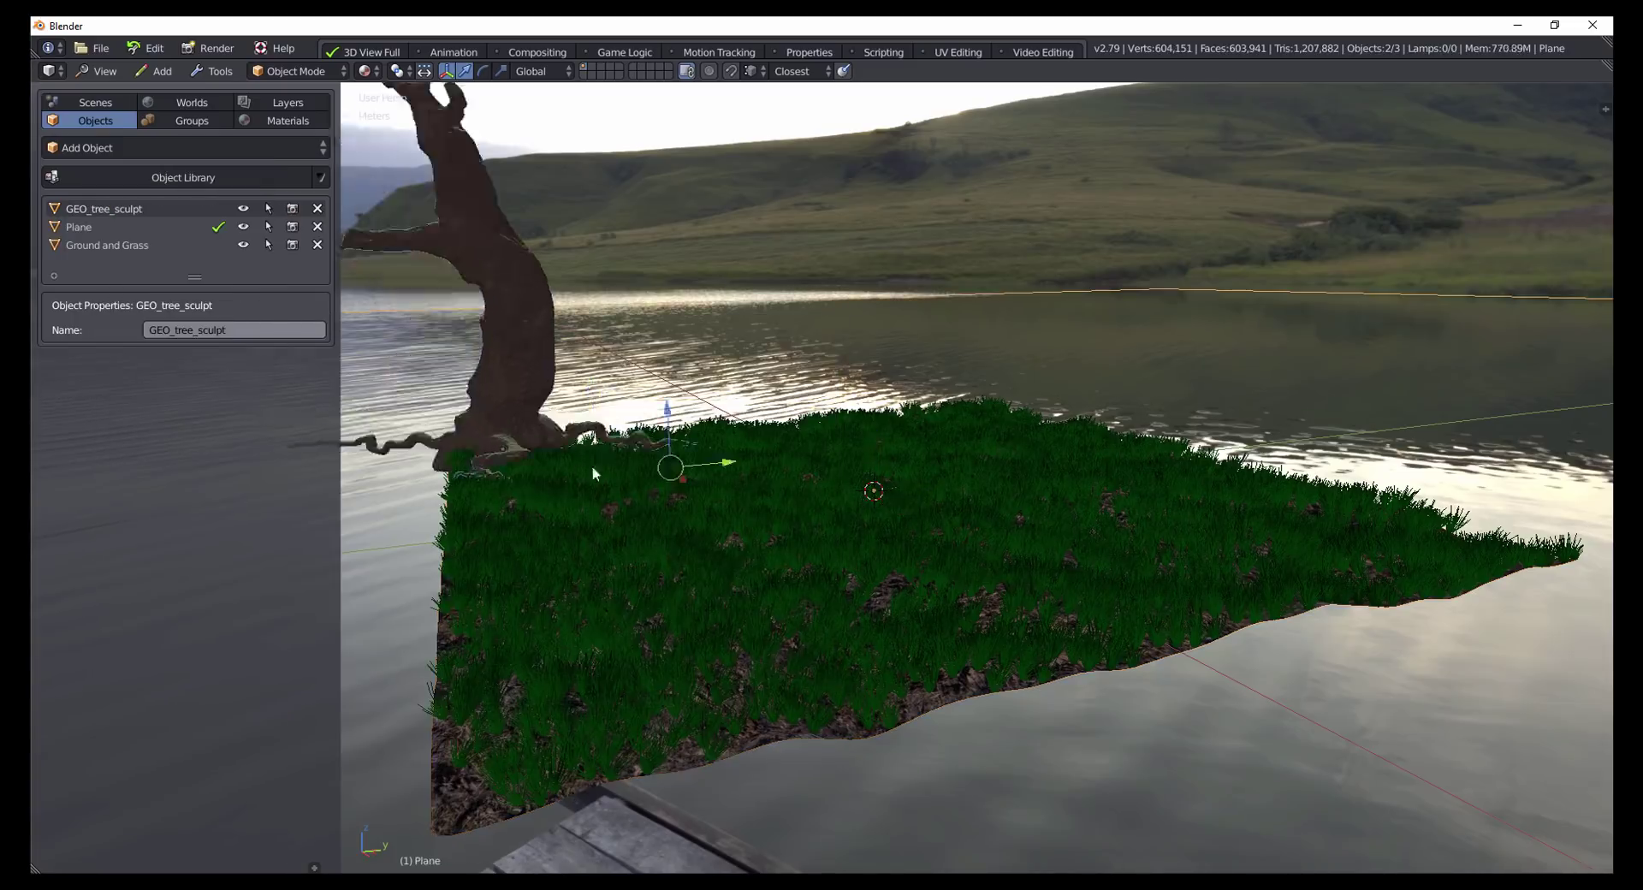
pyautogui.click(936, 486)
pyautogui.press('Delete')
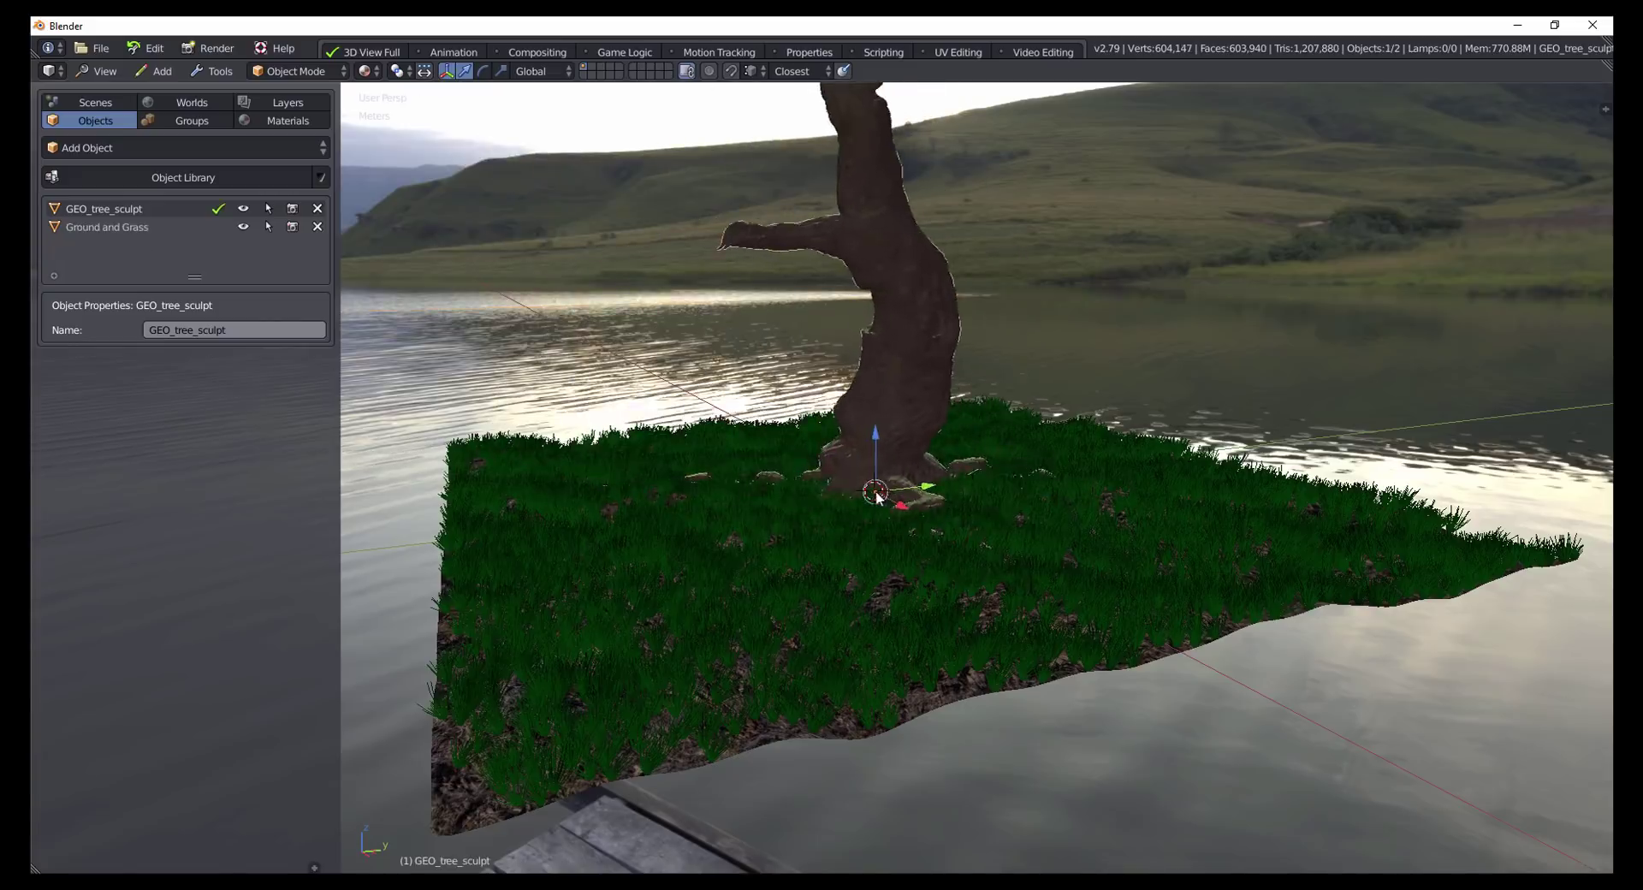
# Step: Add GEO_rock_detailed.004 from the Nature object library and place it on the grass to the right of the tree
pyautogui.scroll(-3, 855, 479)
pyautogui.moveTo(856, 479); pyautogui.dragTo(873, 404, button='middle')
pyautogui.scroll(4, 878, 406)
pyautogui.click(183, 178)
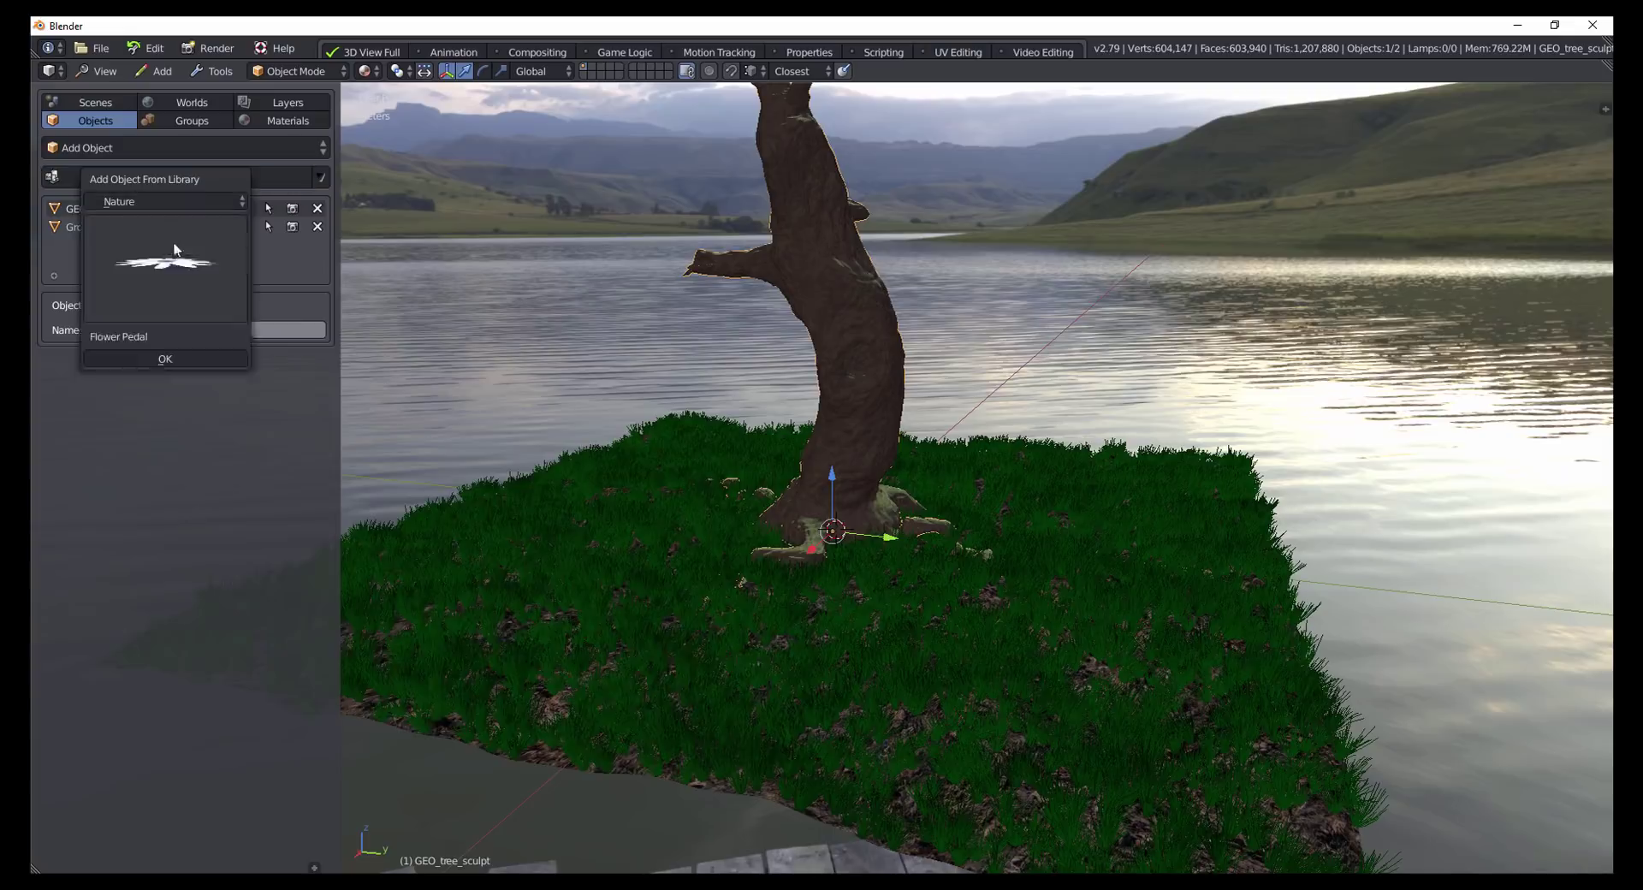
pyautogui.click(164, 264)
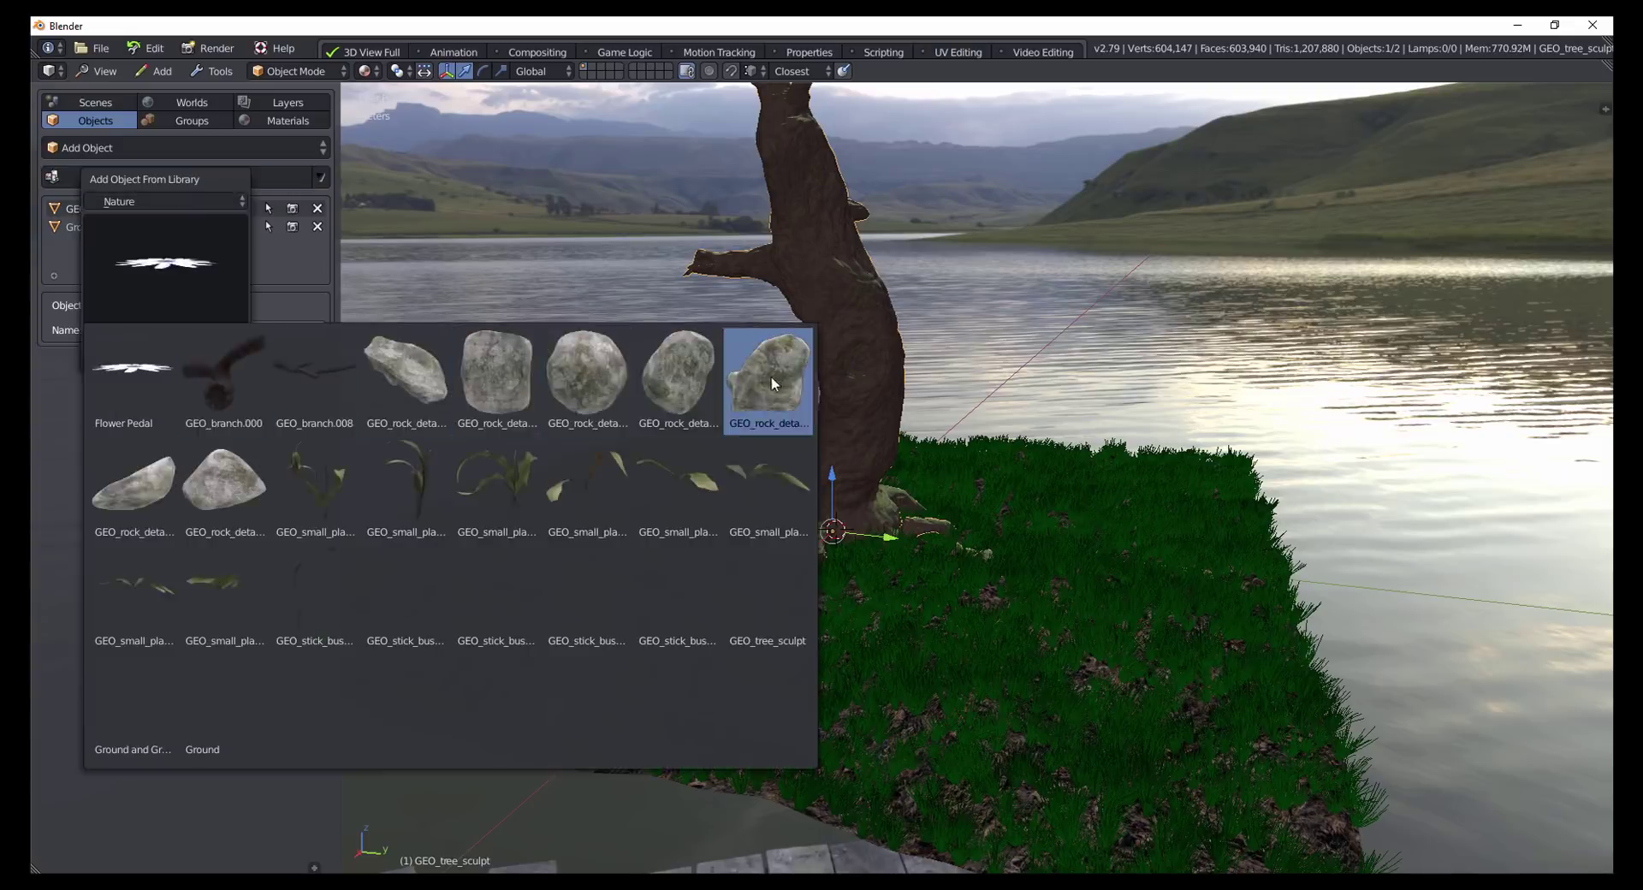
pyautogui.click(770, 381)
pyautogui.click(202, 360)
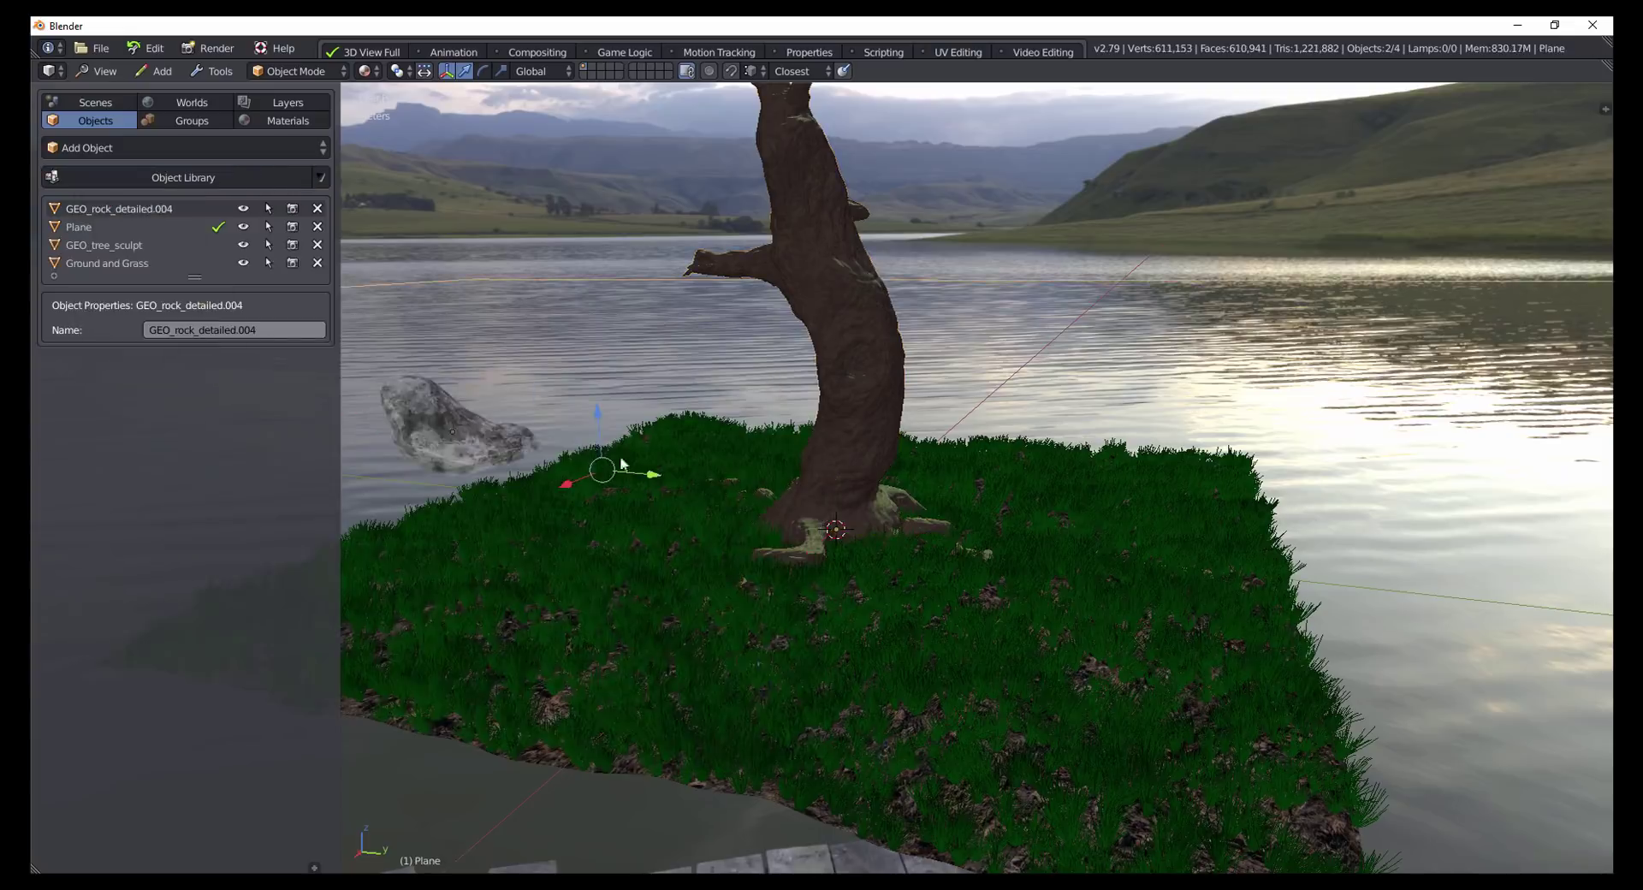
pyautogui.click(939, 501)
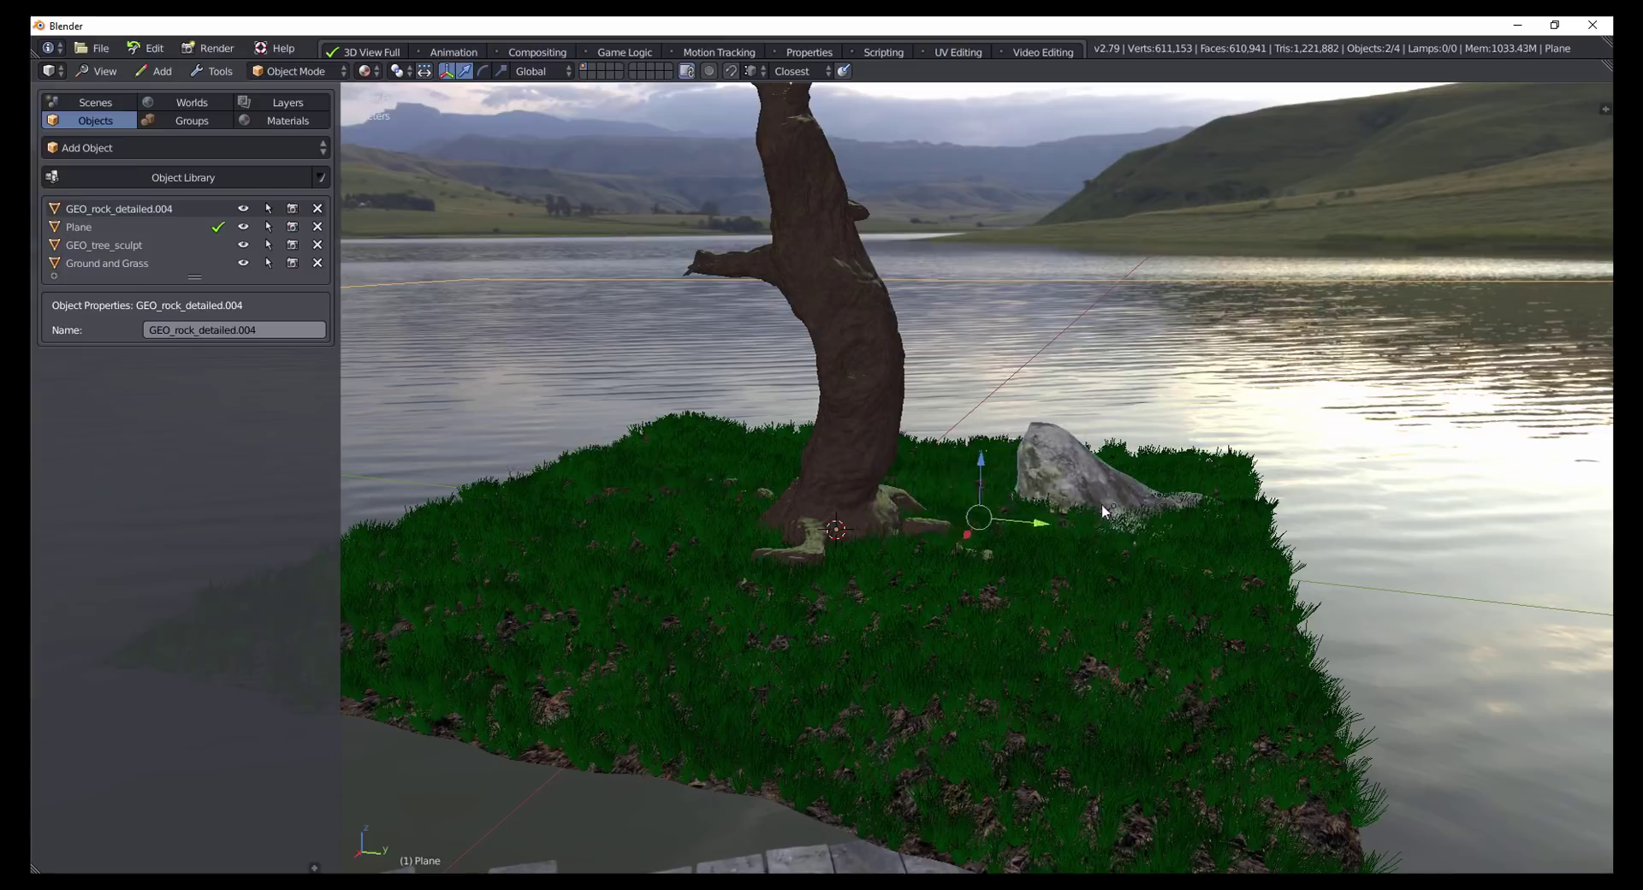
pyautogui.click(1063, 520)
# Step: Add GEO_rock_detailed.002 from the Nature object library and place it on the grass to the left of the tree
pyautogui.moveTo(1063, 521); pyautogui.dragTo(1048, 514, button='middle')
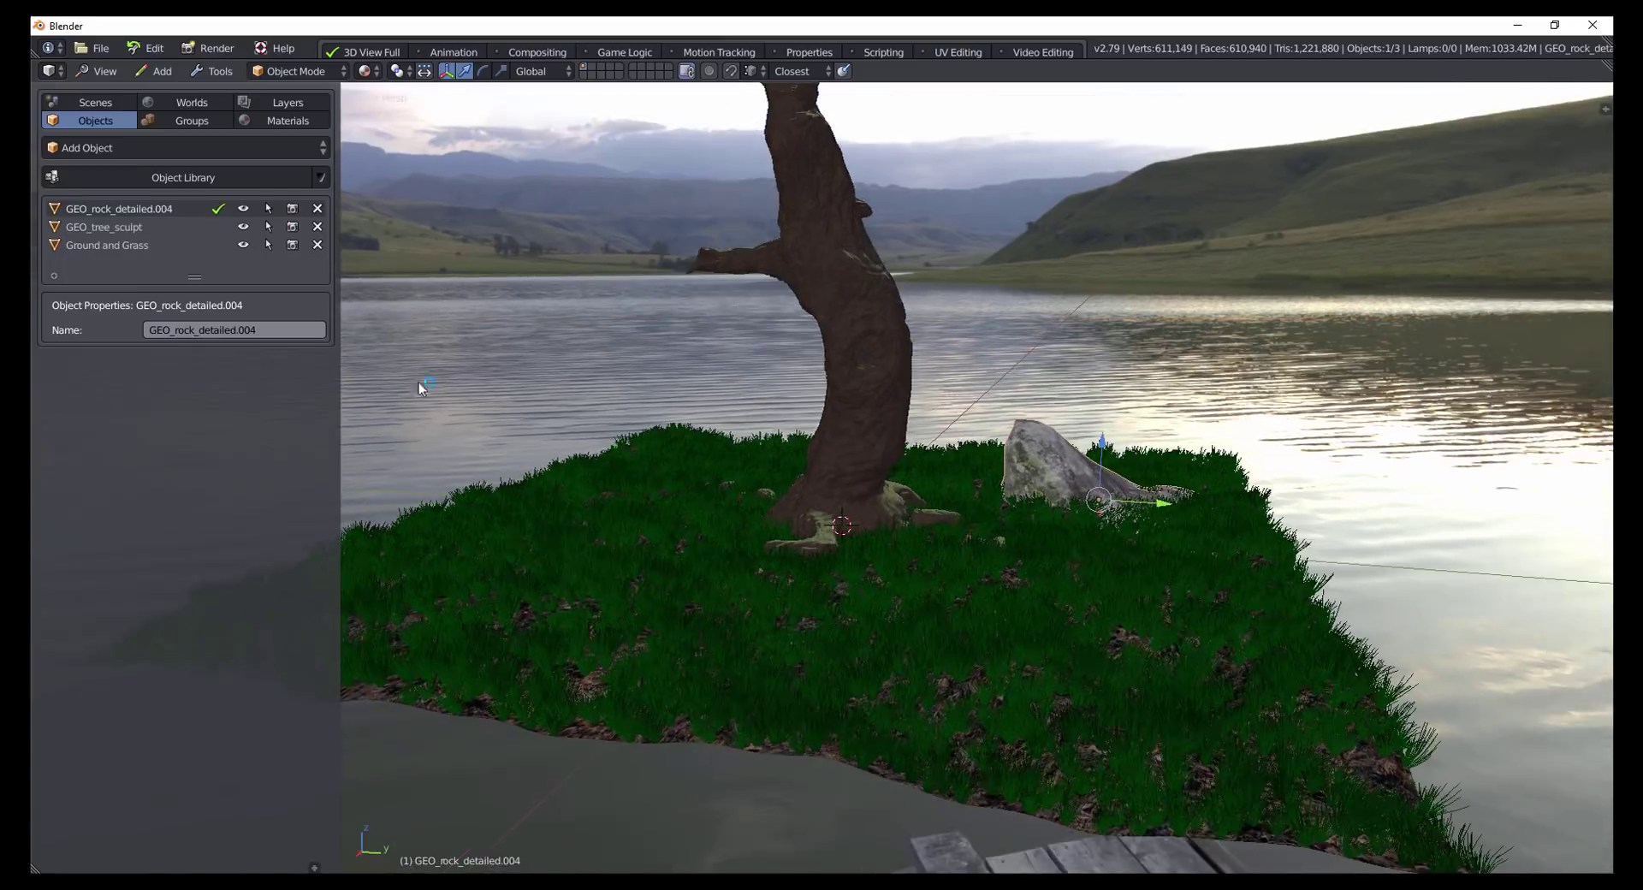
pyautogui.click(188, 177)
pyautogui.click(187, 261)
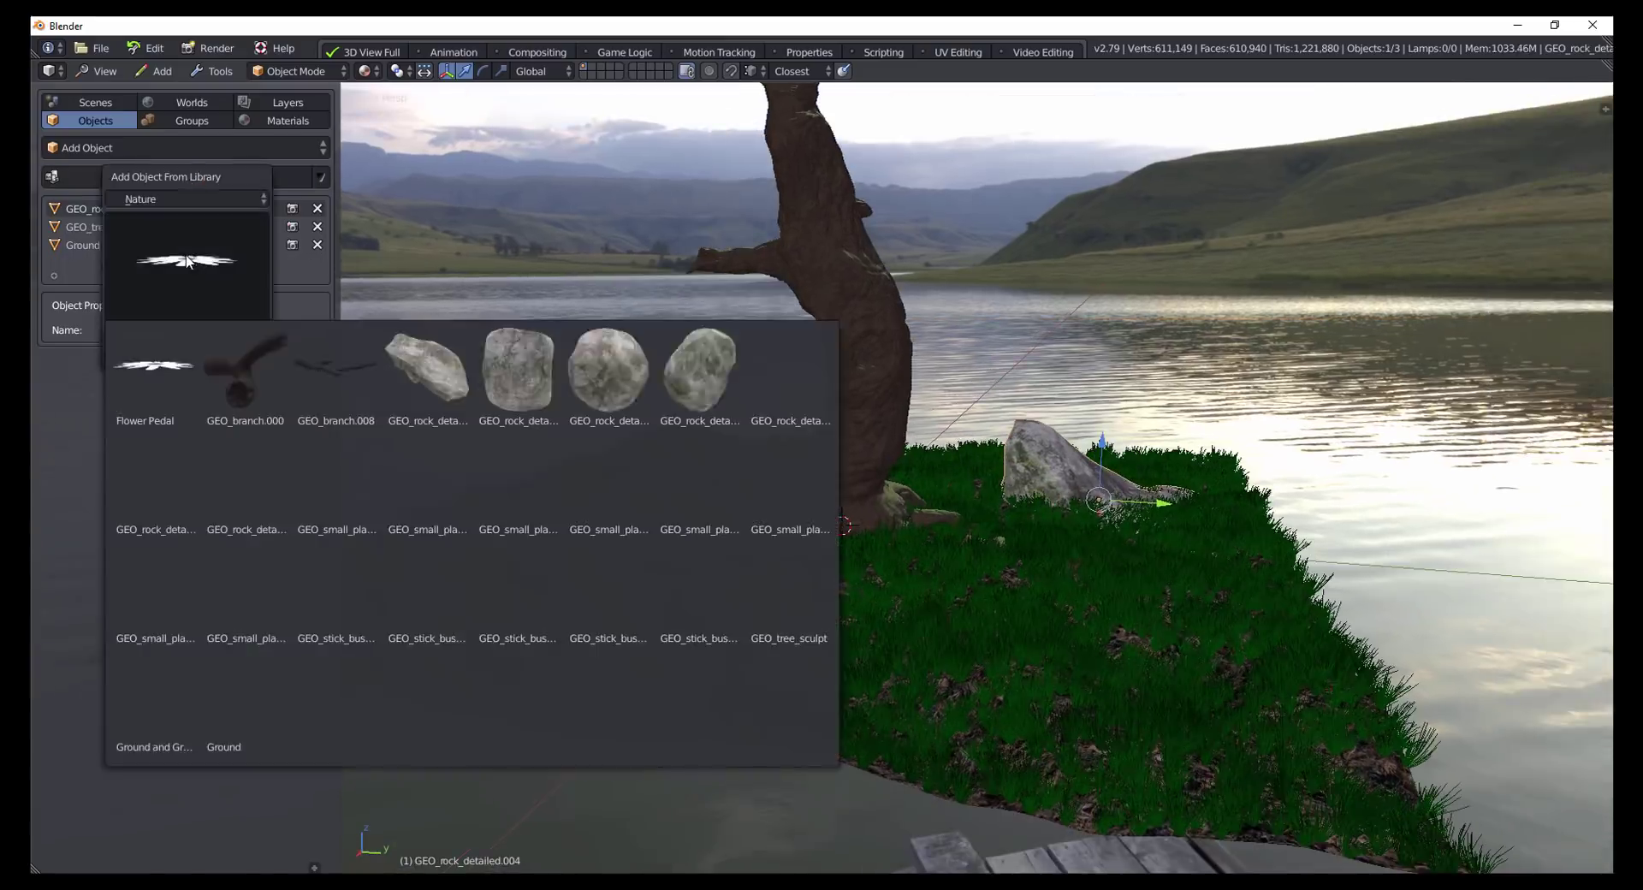
pyautogui.click(599, 376)
pyautogui.click(196, 357)
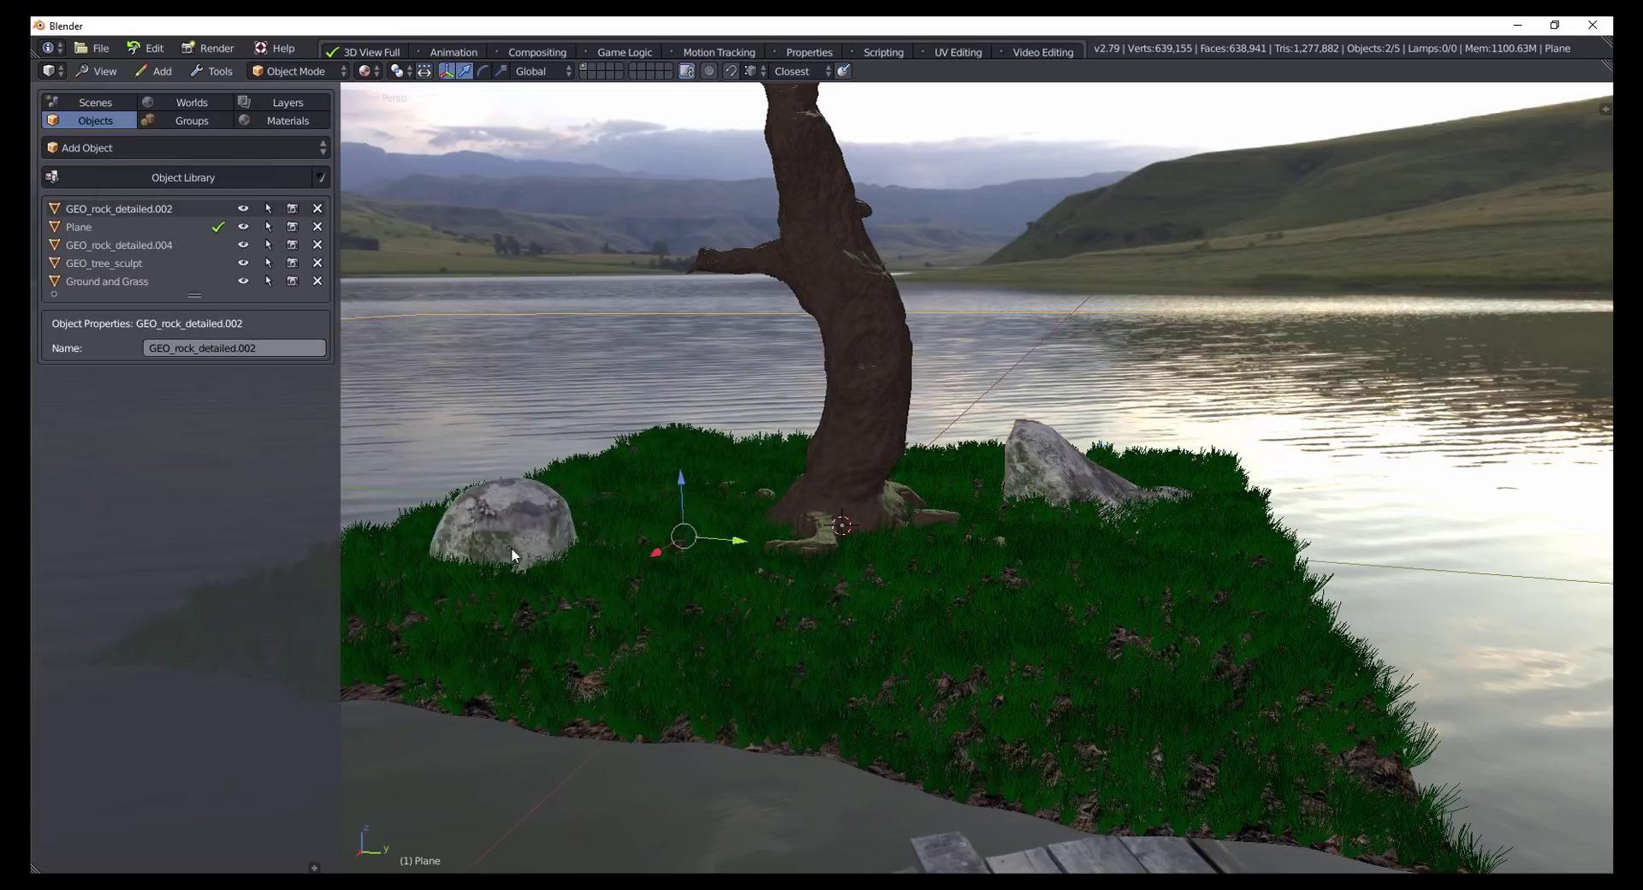
pyautogui.click(561, 584)
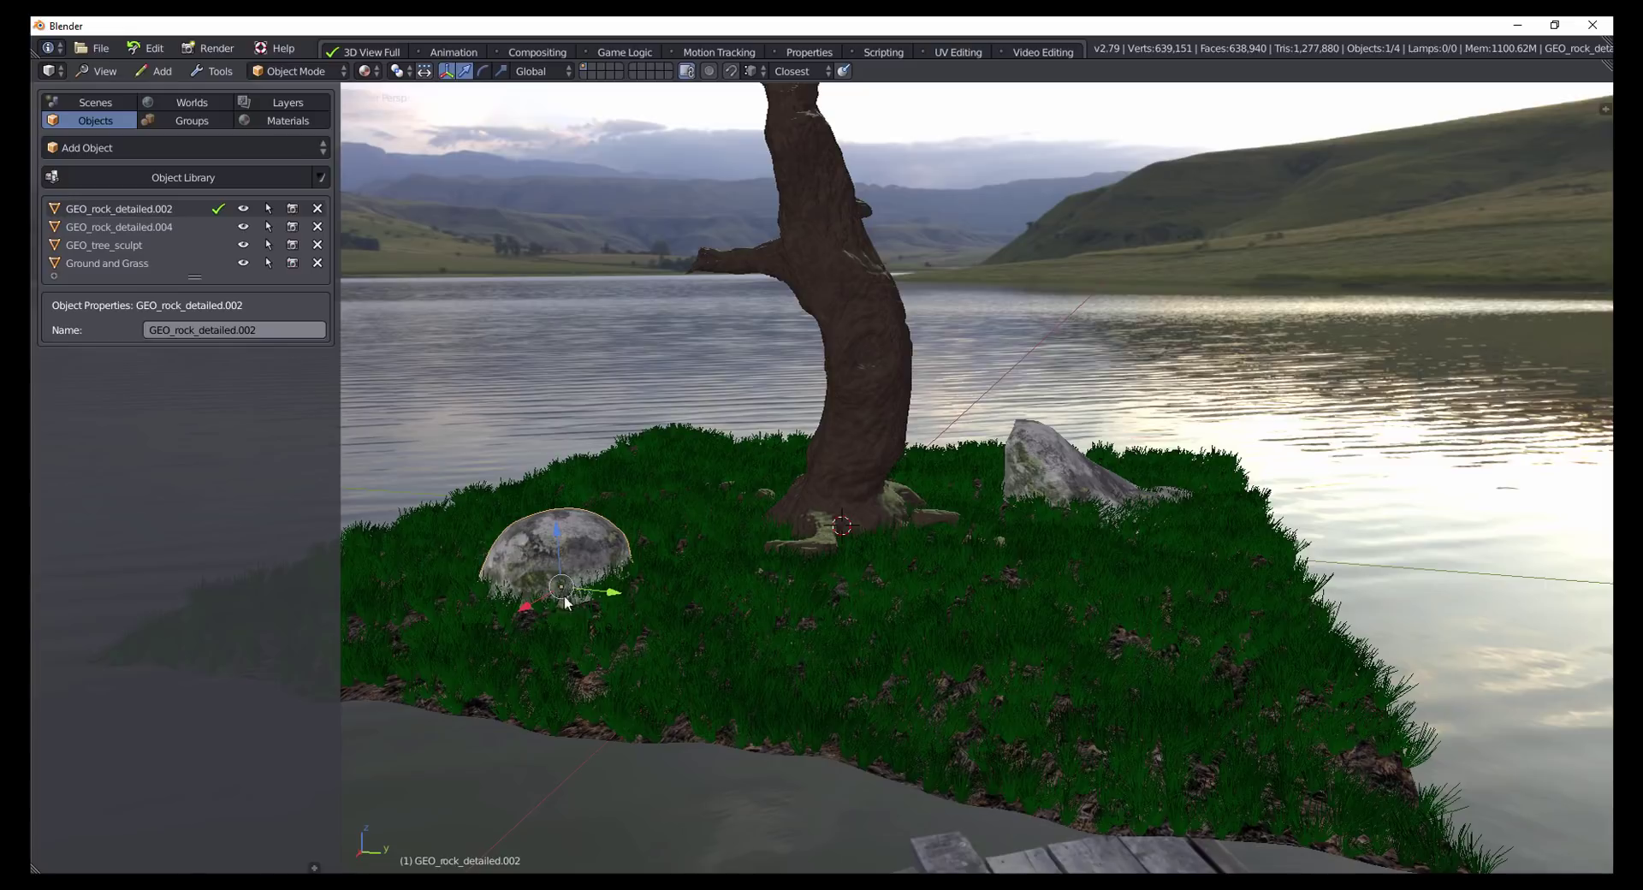
# Step: Select GEO_tree_sculpt and Ground and Grass one after the other from the object list
pyautogui.moveTo(871, 583)
pyautogui.mouseDown(button='middle')
pyautogui.moveTo(814, 582)
pyautogui.moveTo(866, 569)
pyautogui.mouseUp(button='middle')
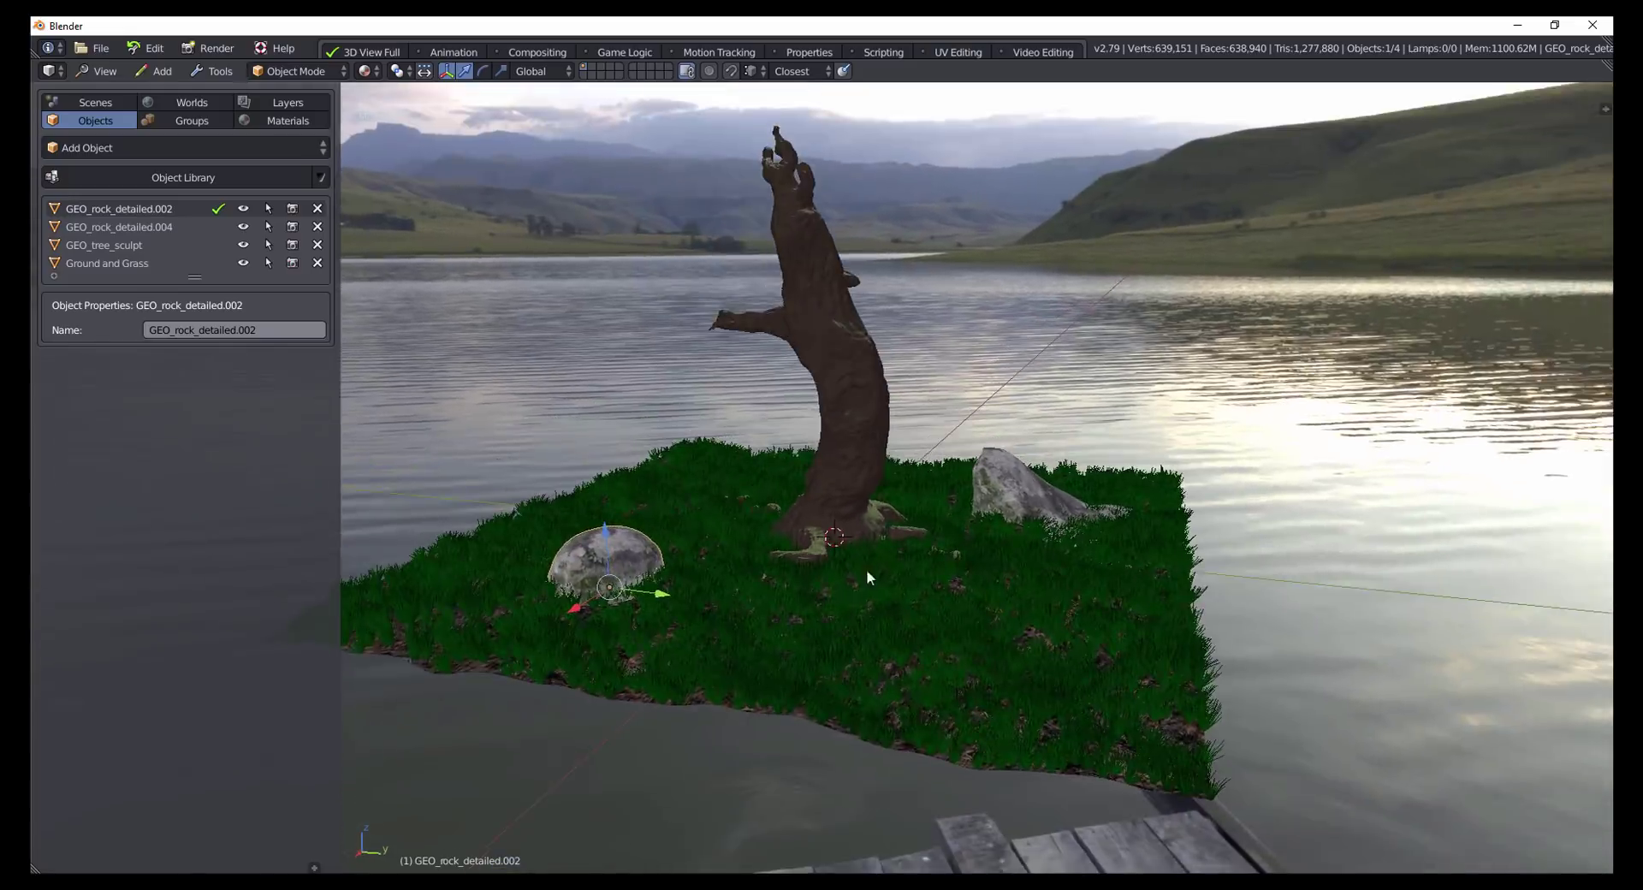
pyautogui.click(127, 240)
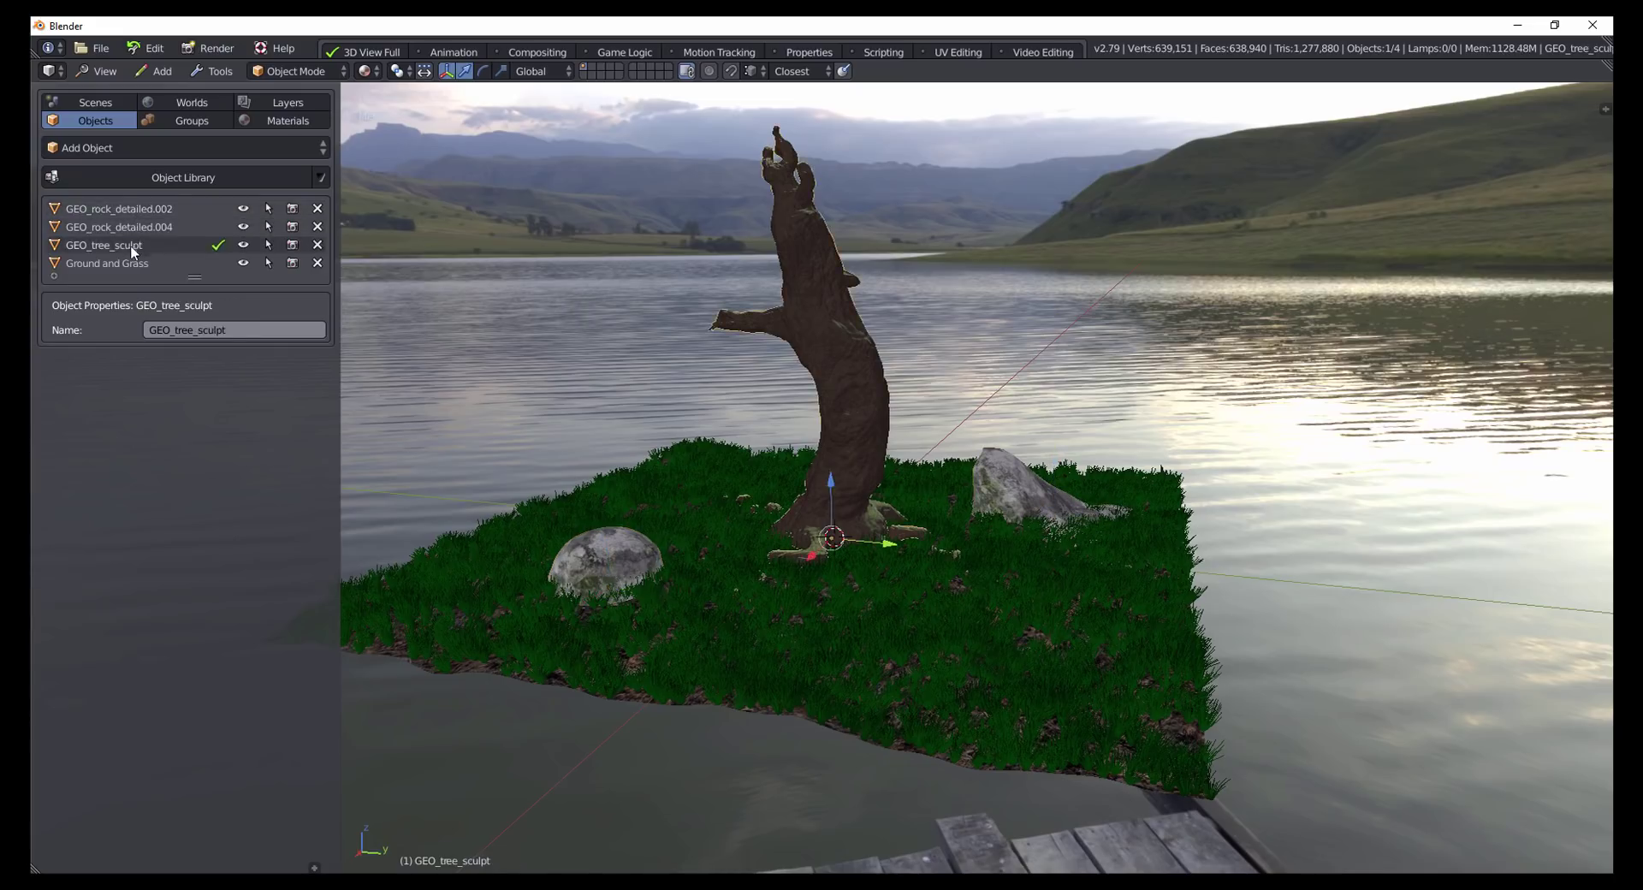
pyautogui.click(130, 260)
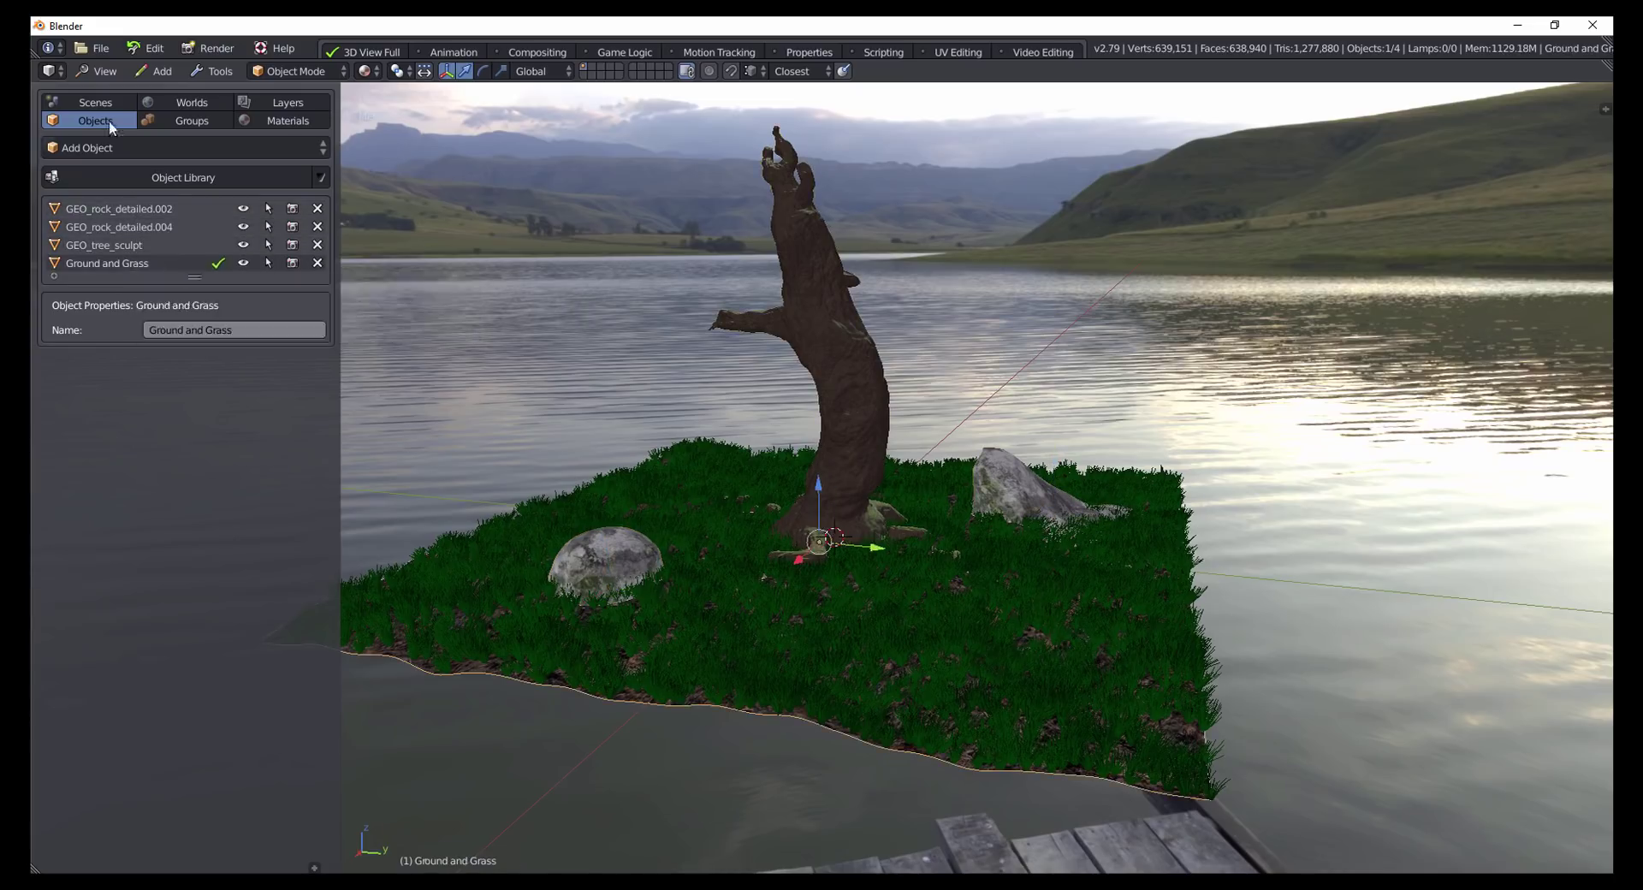
# Step: Display the scene's groups and look at the options for adding a group
pyautogui.click(187, 121)
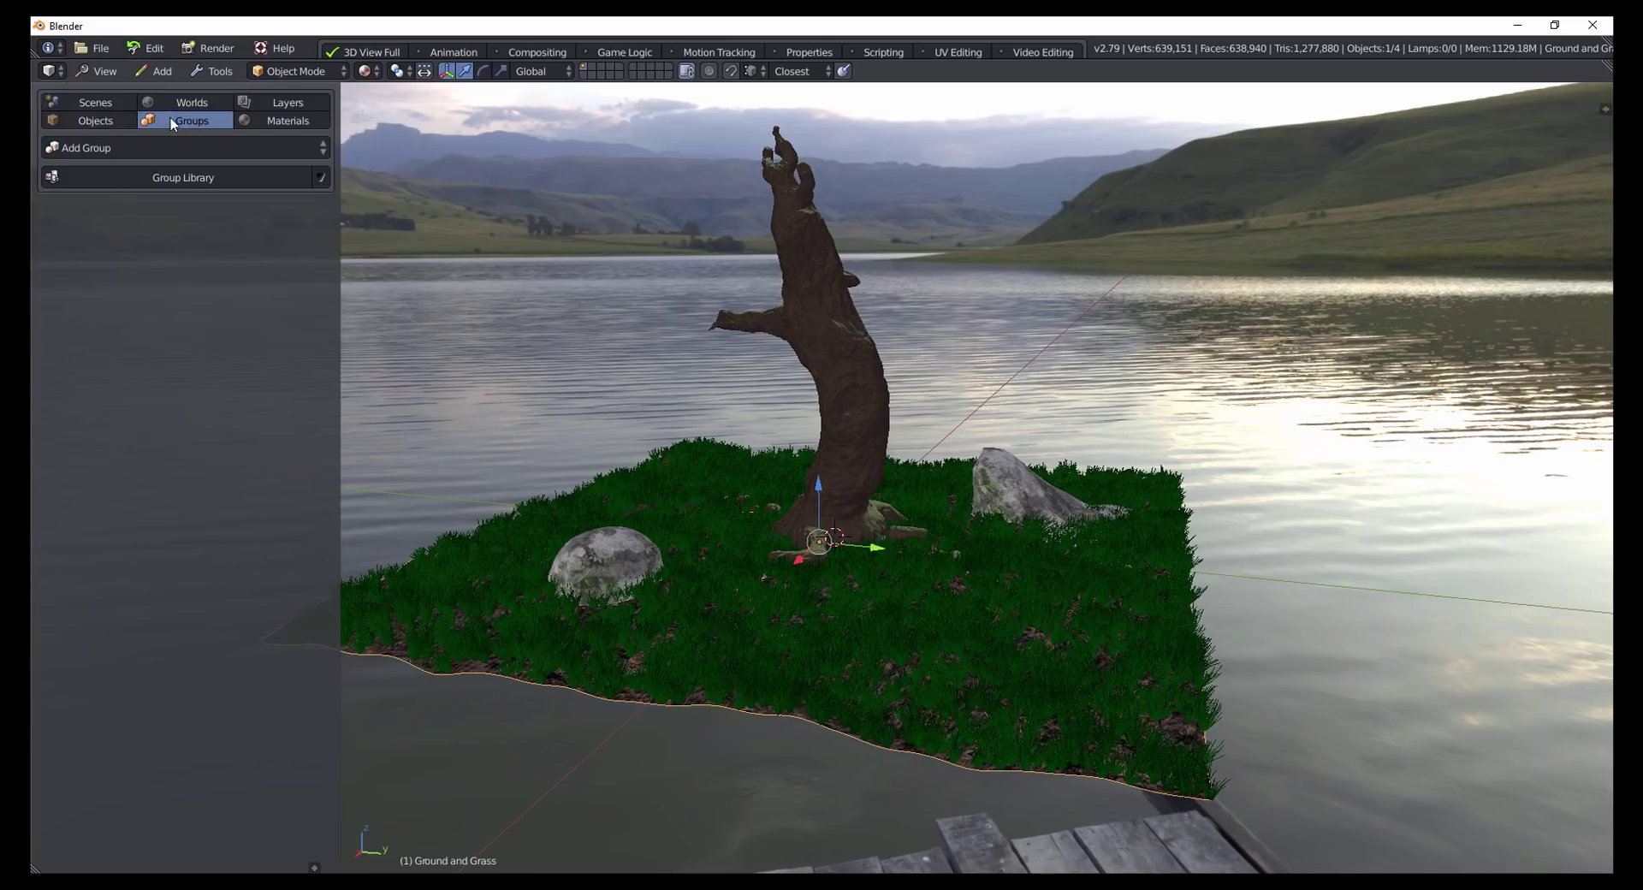
pyautogui.click(190, 146)
pyautogui.click(202, 171)
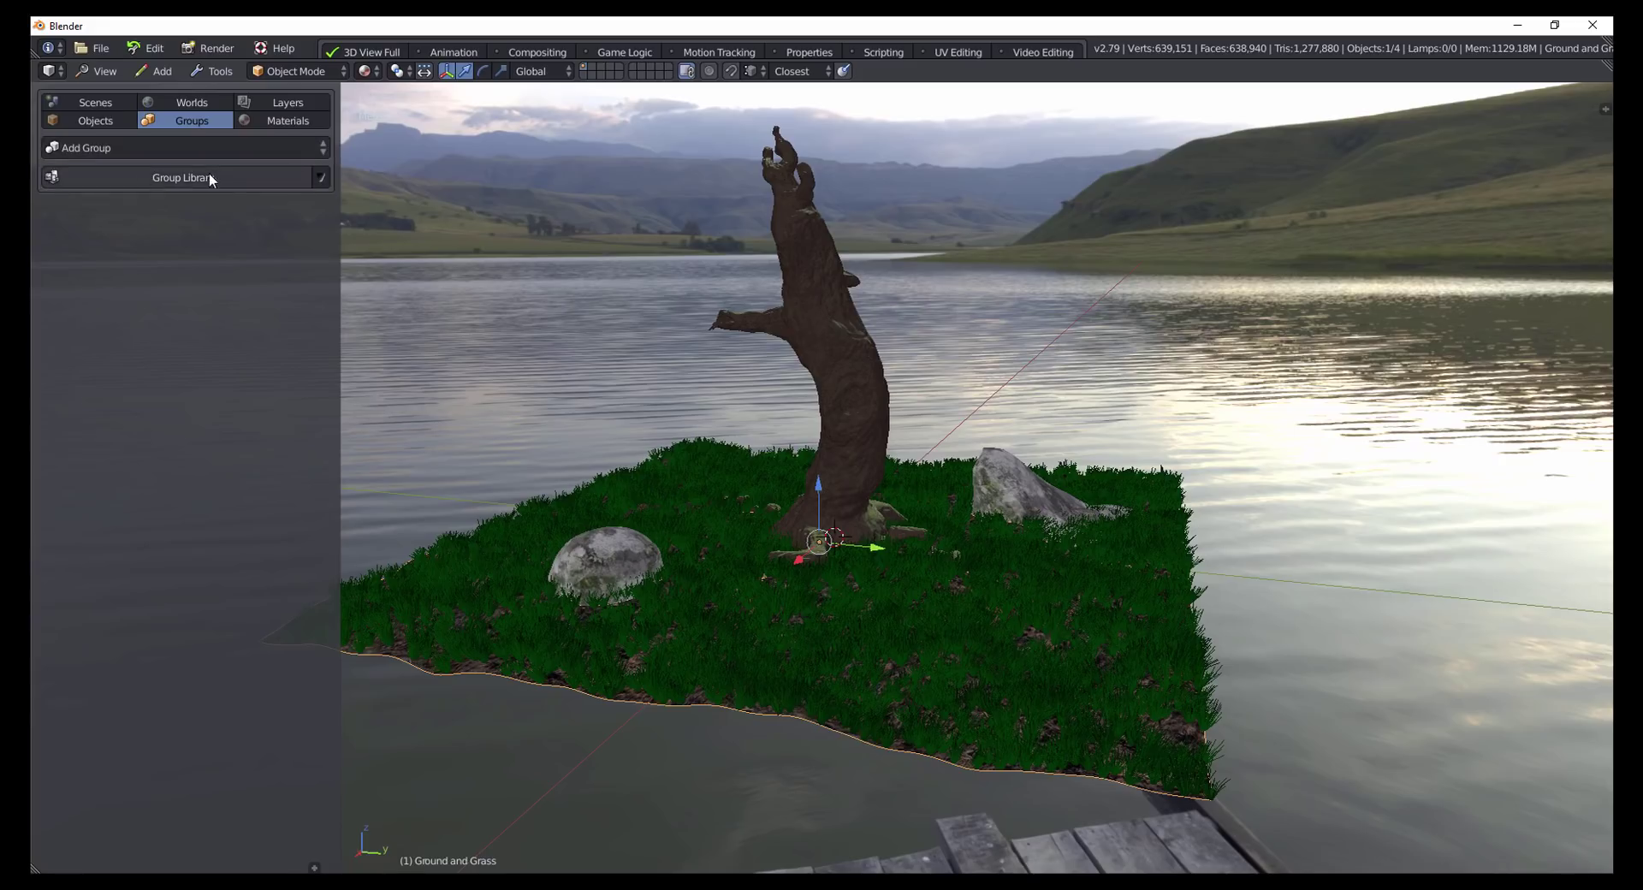
# Step: Add the Plant_Knotweed01 group from the group library's Bushes category and place it on the grass in front of the tree
pyautogui.click(208, 174)
pyautogui.click(202, 195)
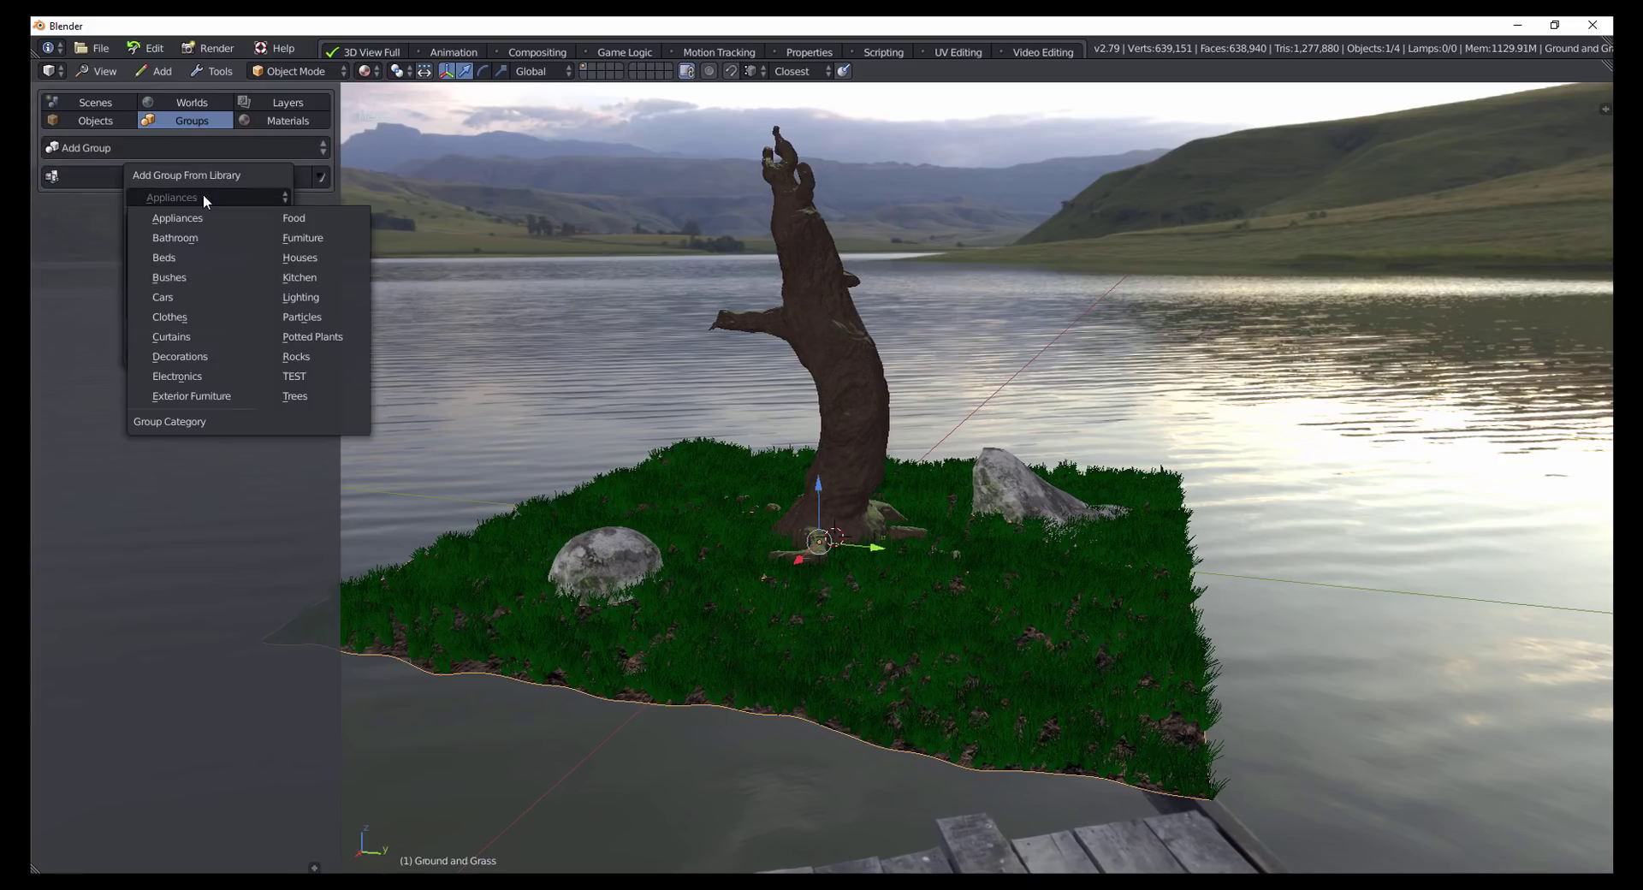
pyautogui.click(190, 279)
pyautogui.click(191, 265)
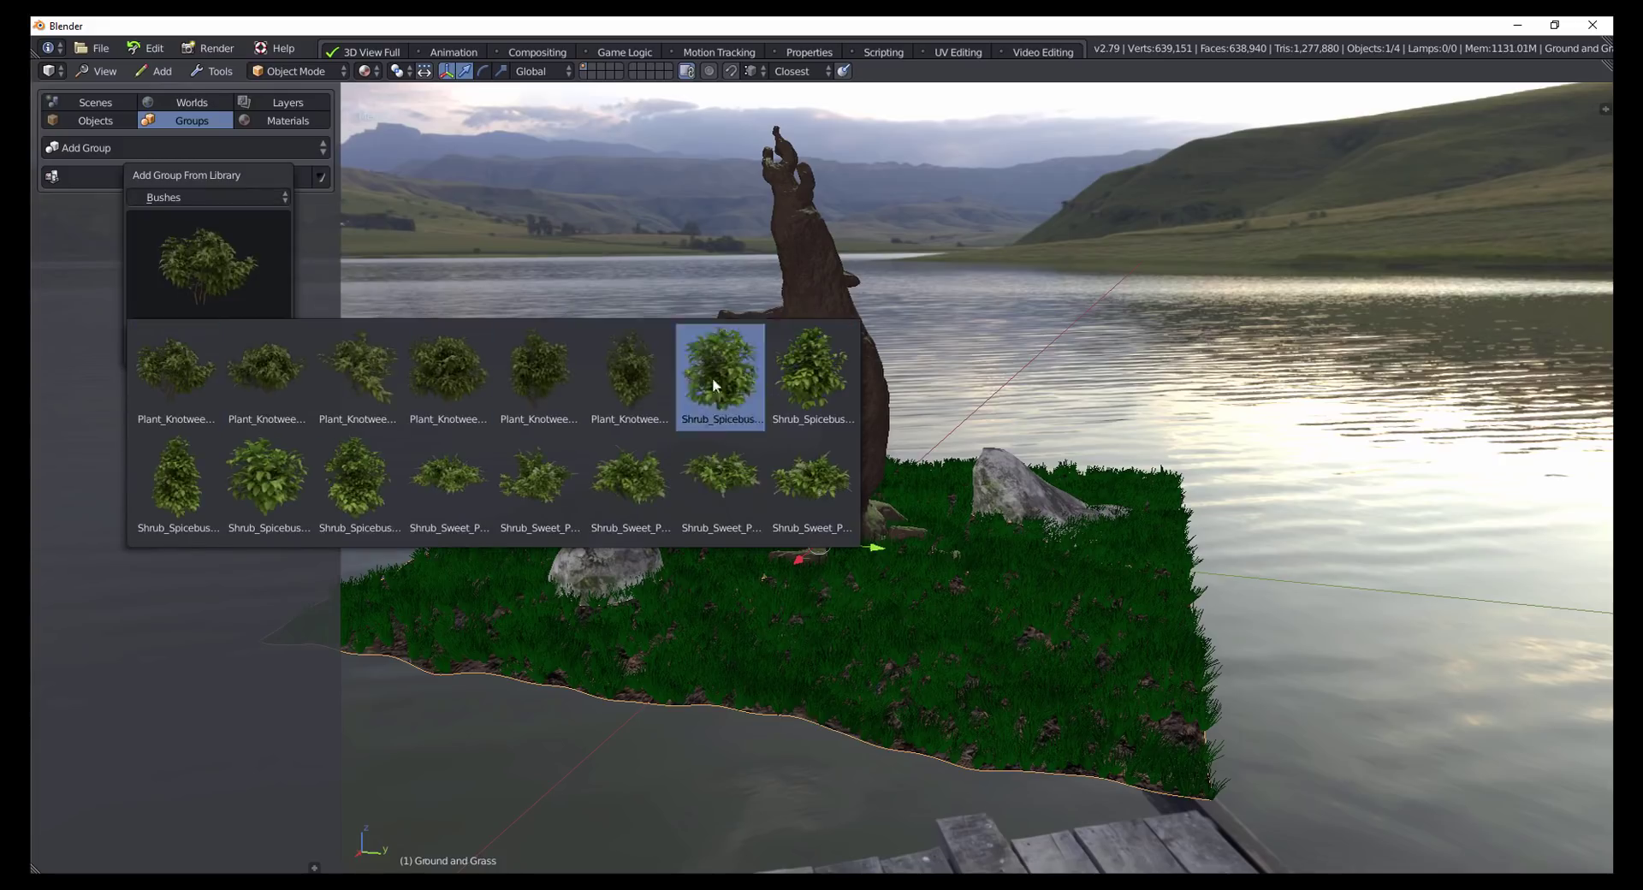
pyautogui.click(186, 378)
pyautogui.click(205, 354)
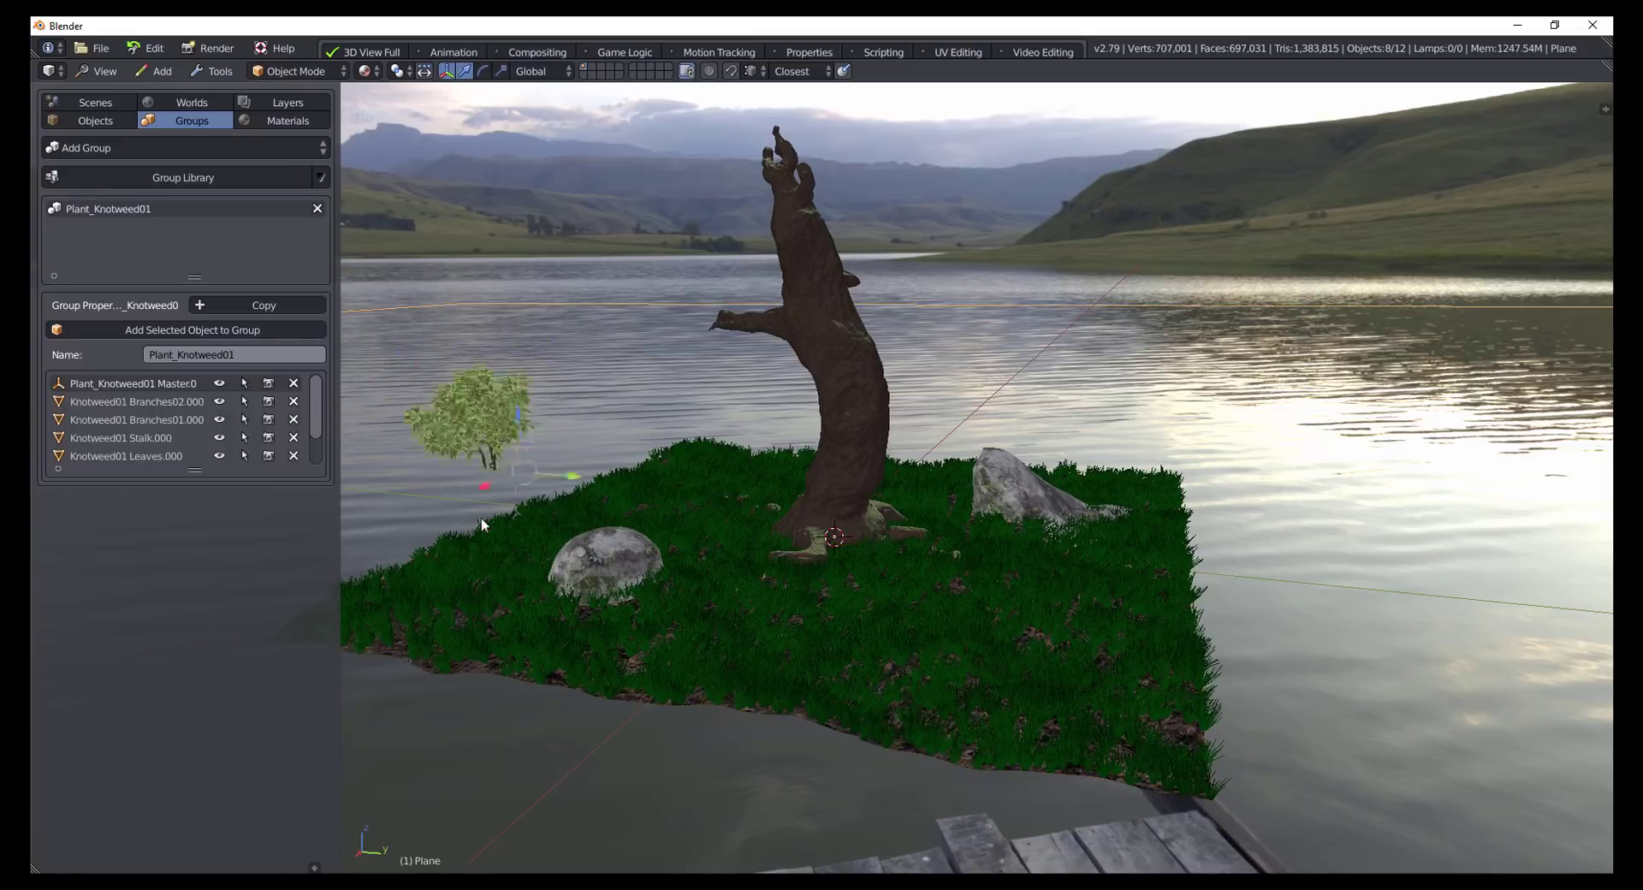
pyautogui.moveTo(479, 521); pyautogui.dragTo(998, 652)
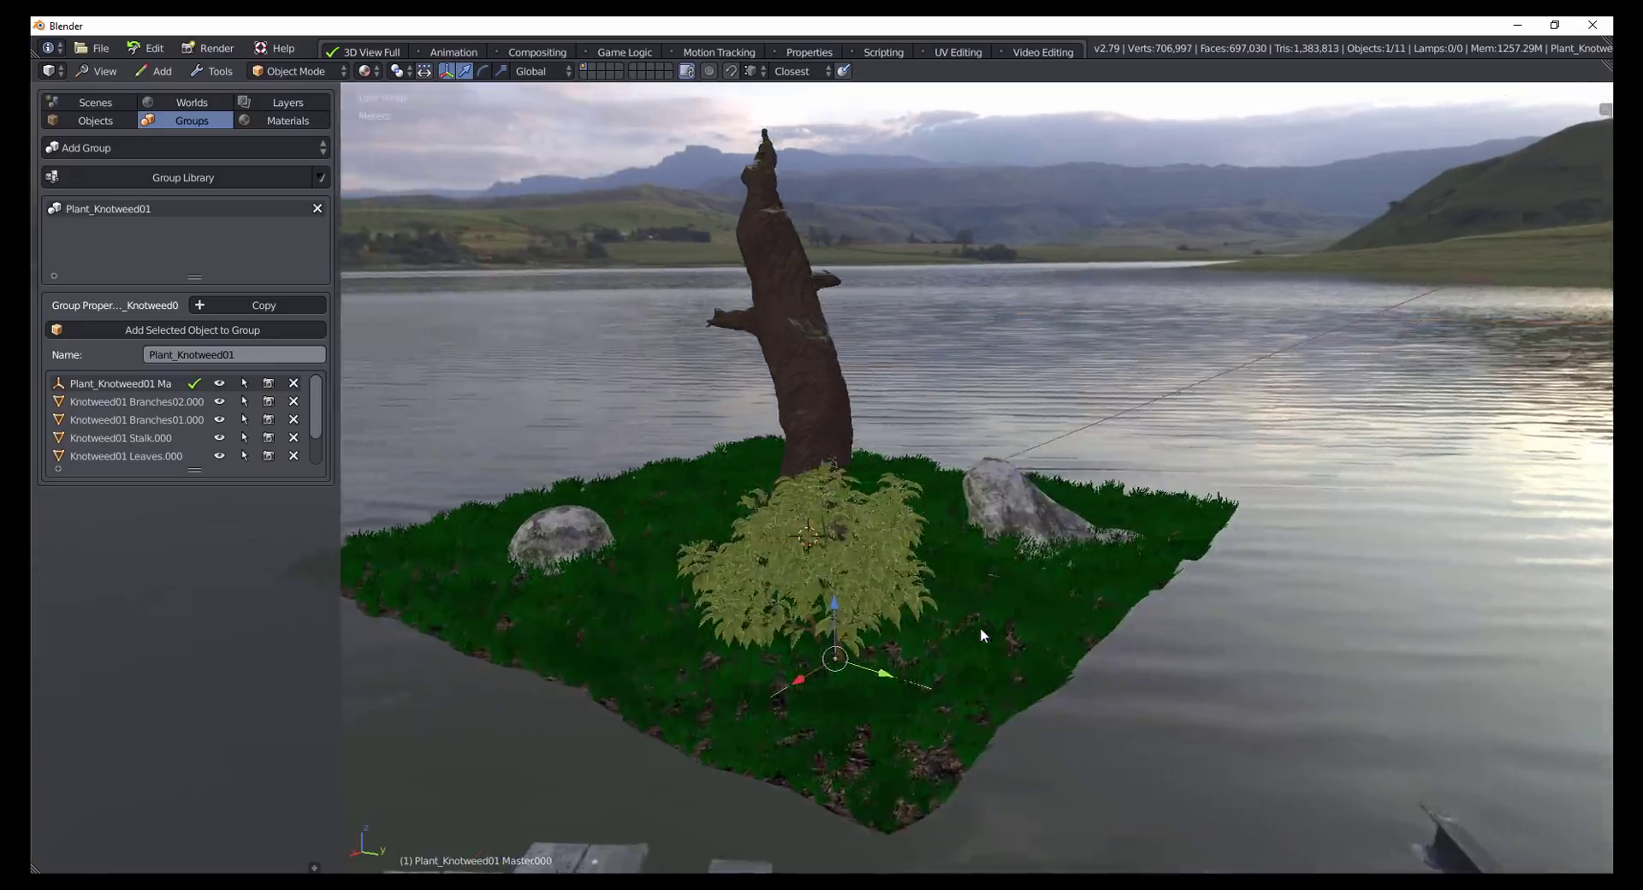
# Step: Enlarge the member list of the Plant_Knotweed01 group to view all of its objects
pyautogui.moveTo(979, 624); pyautogui.dragTo(904, 582, button='middle')
pyautogui.scroll(-2, 904, 583)
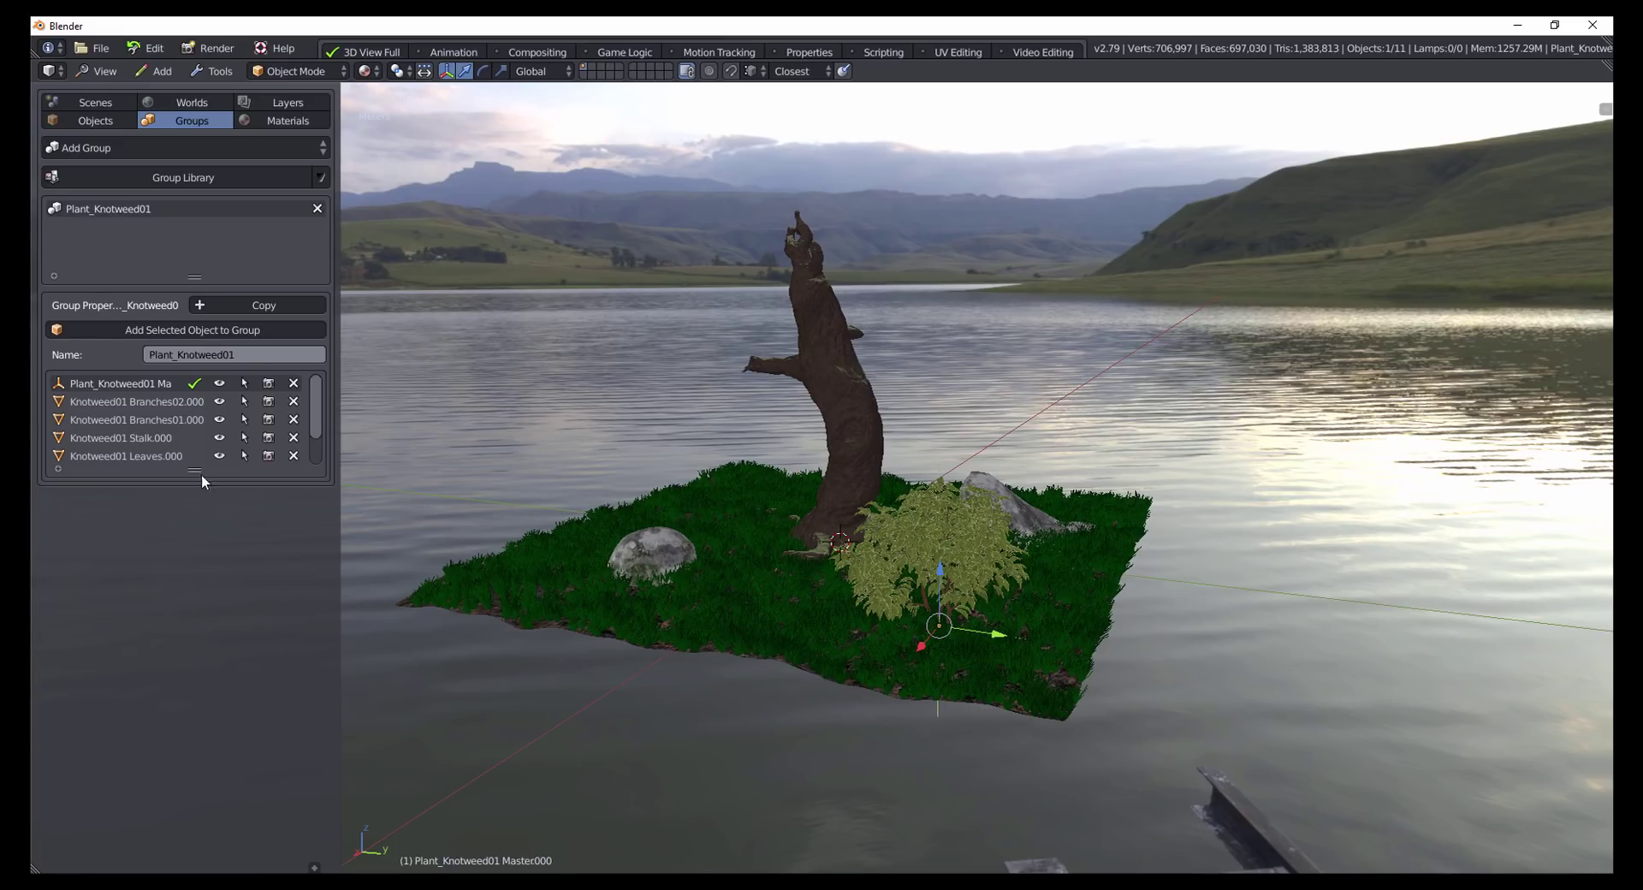
pyautogui.moveTo(195, 470); pyautogui.dragTo(193, 558)
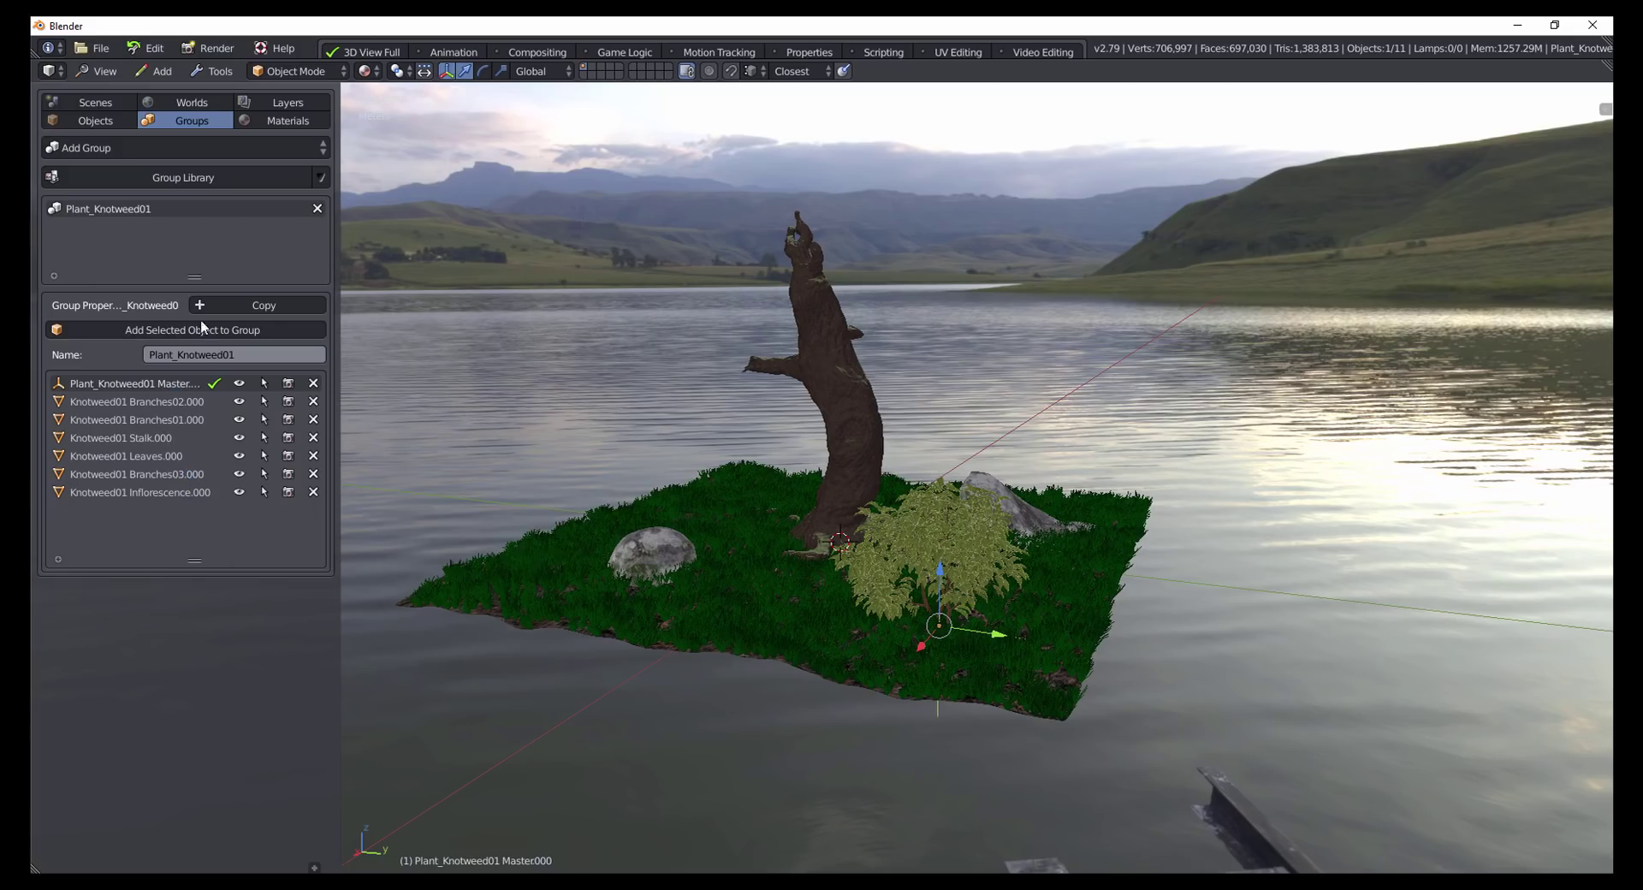
# Step: Display the scene's materials in an enlarged list and look at the options for adding a material
pyautogui.click(278, 120)
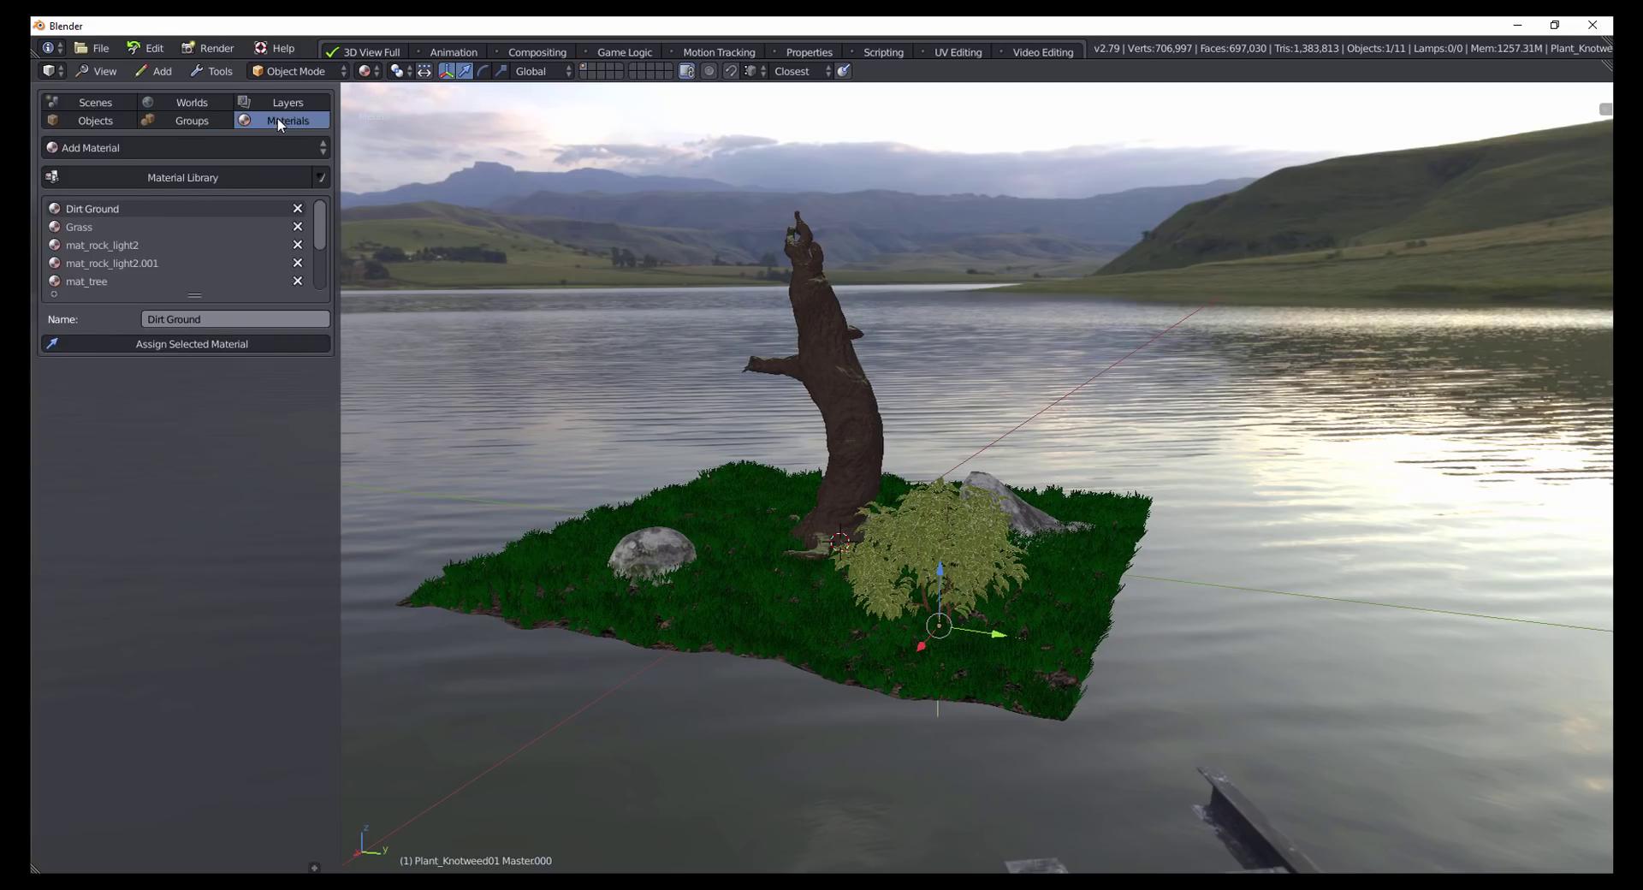
pyautogui.moveTo(195, 295); pyautogui.dragTo(204, 428)
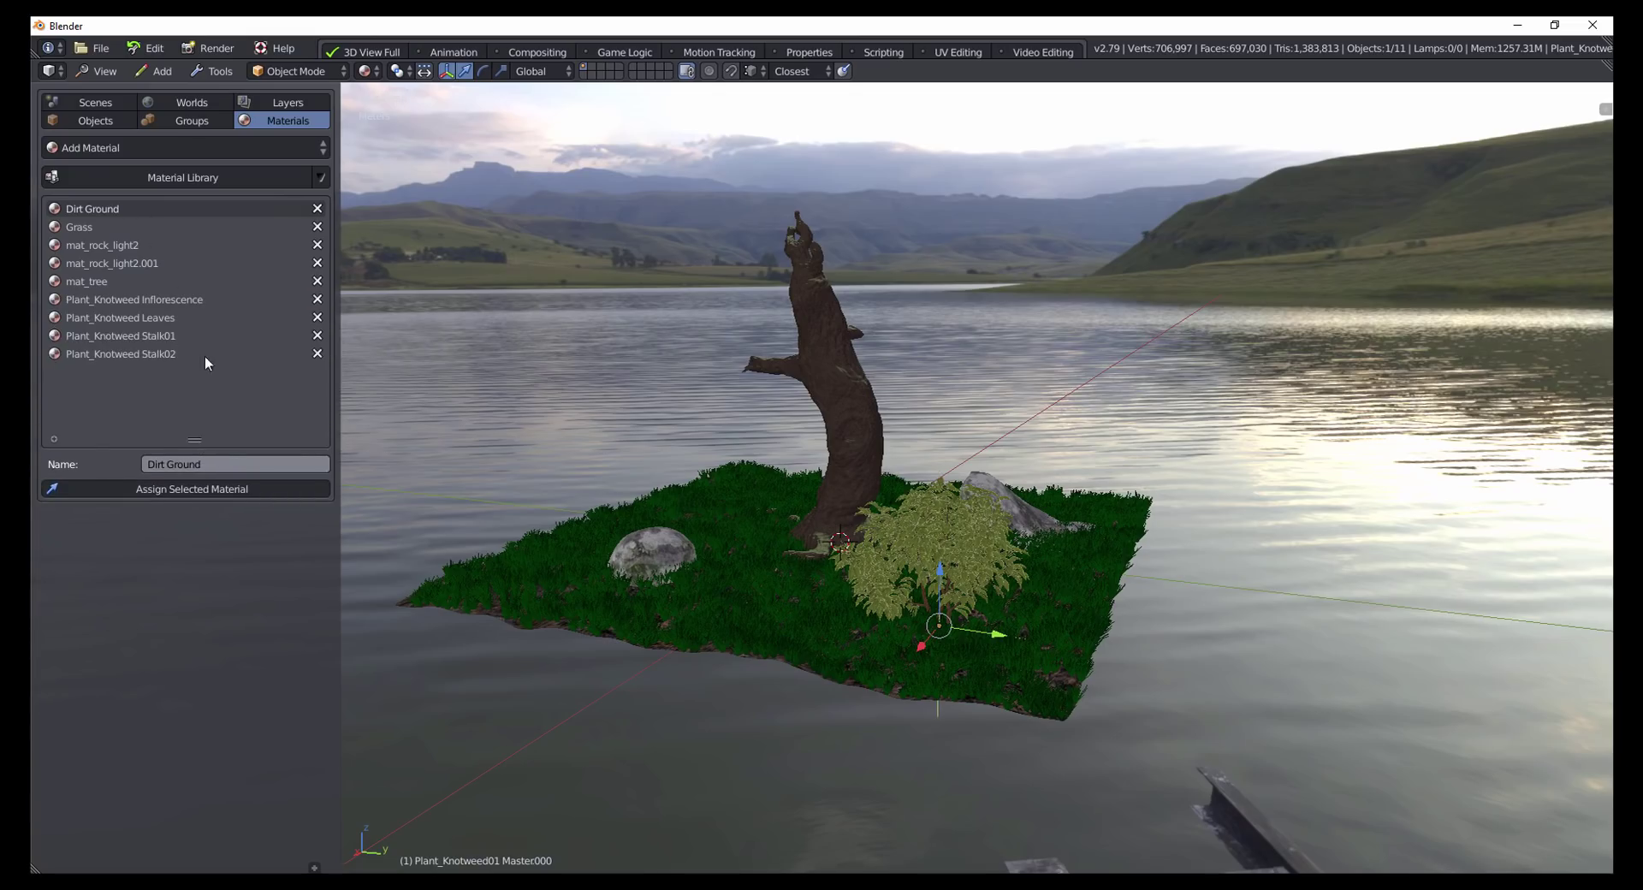
pyautogui.click(173, 147)
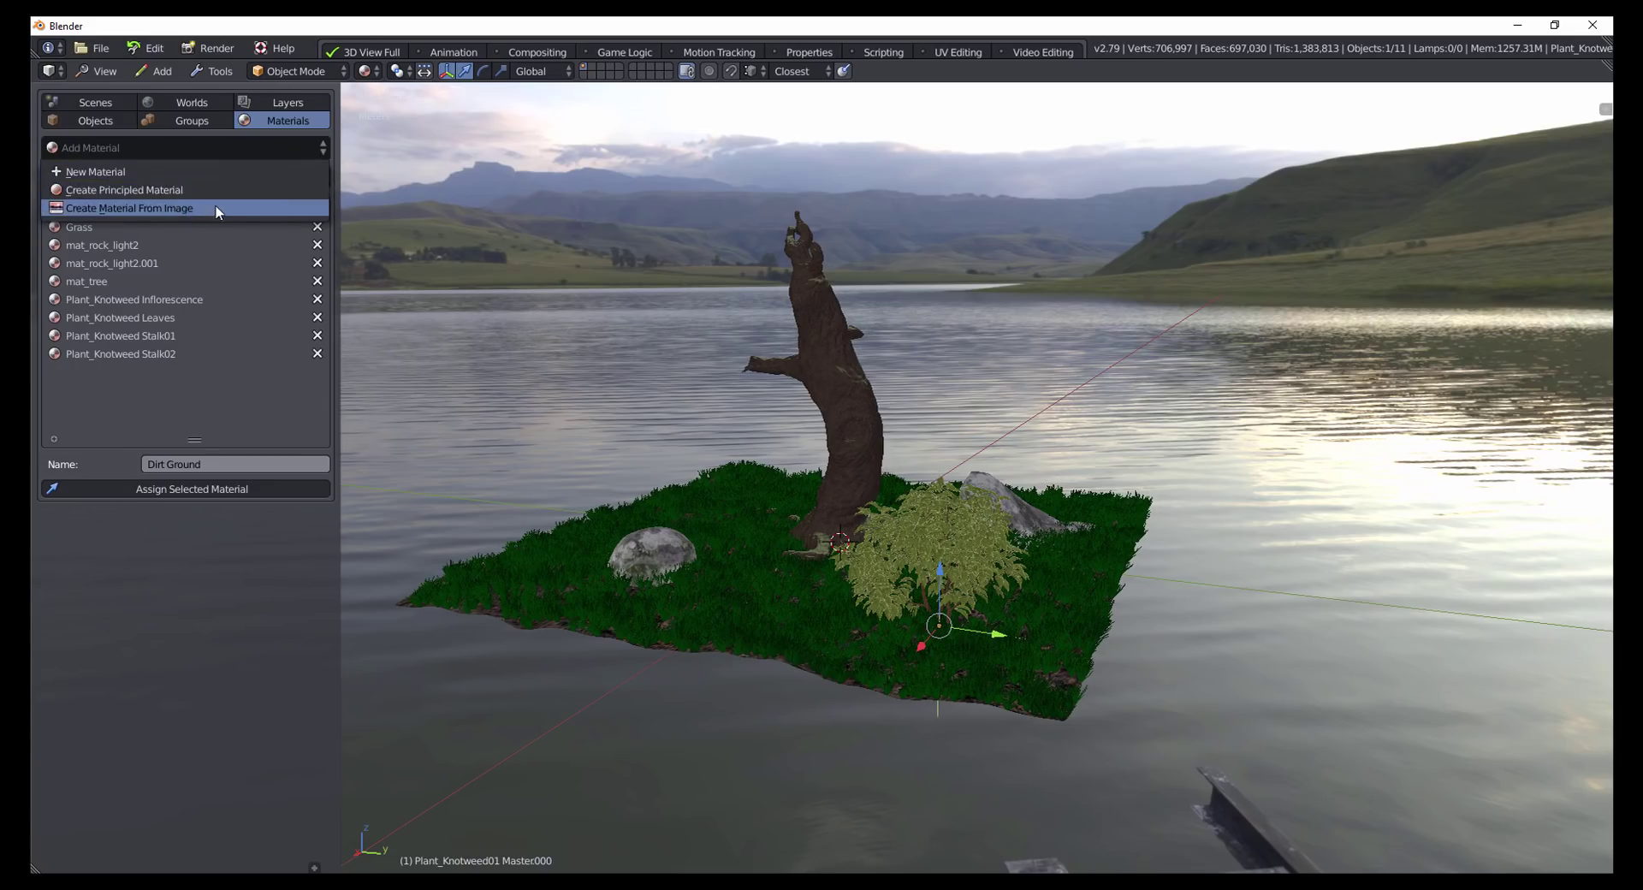
pyautogui.click(190, 151)
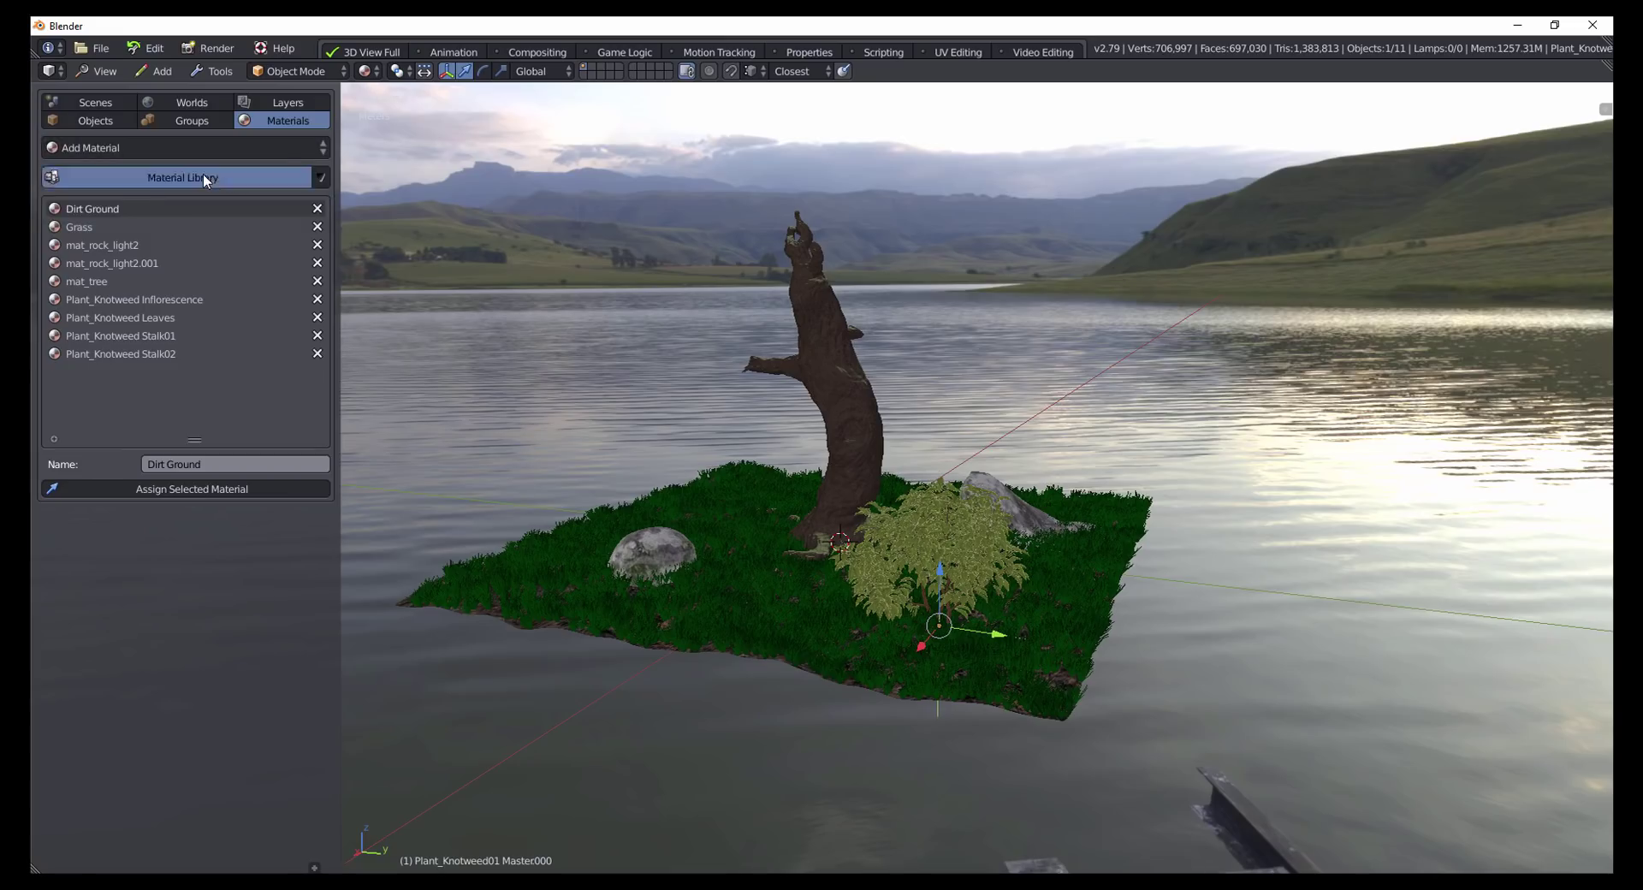
# Step: Add the GroundForestRoots002_3K material from the material library's Poliigon category
pyautogui.click(203, 175)
pyautogui.click(195, 200)
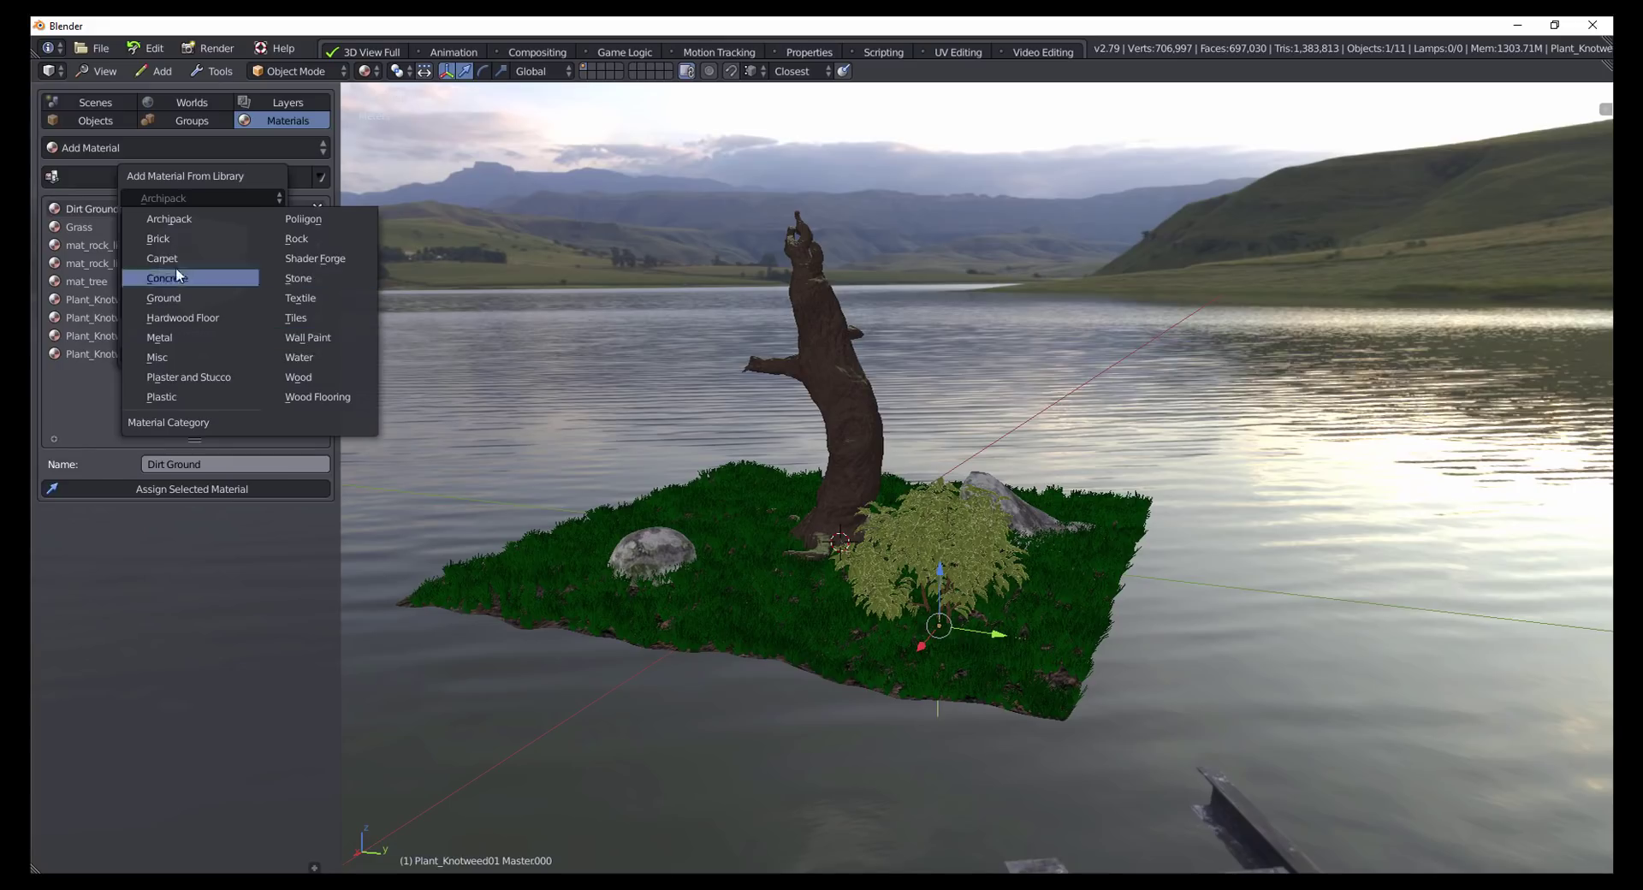
pyautogui.click(301, 220)
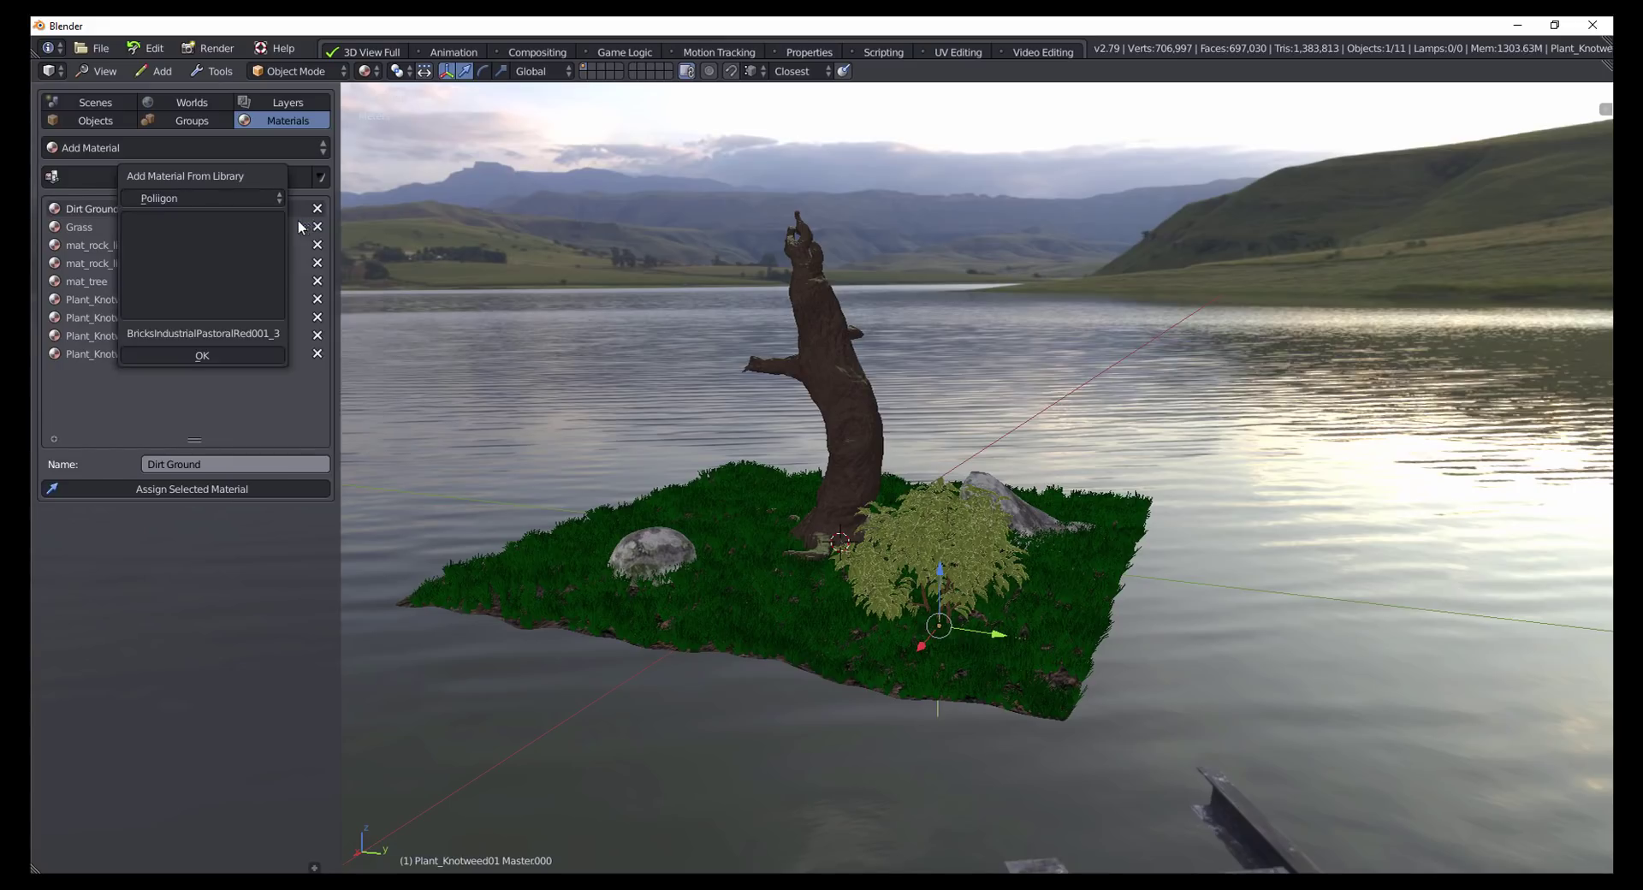
pyautogui.click(190, 268)
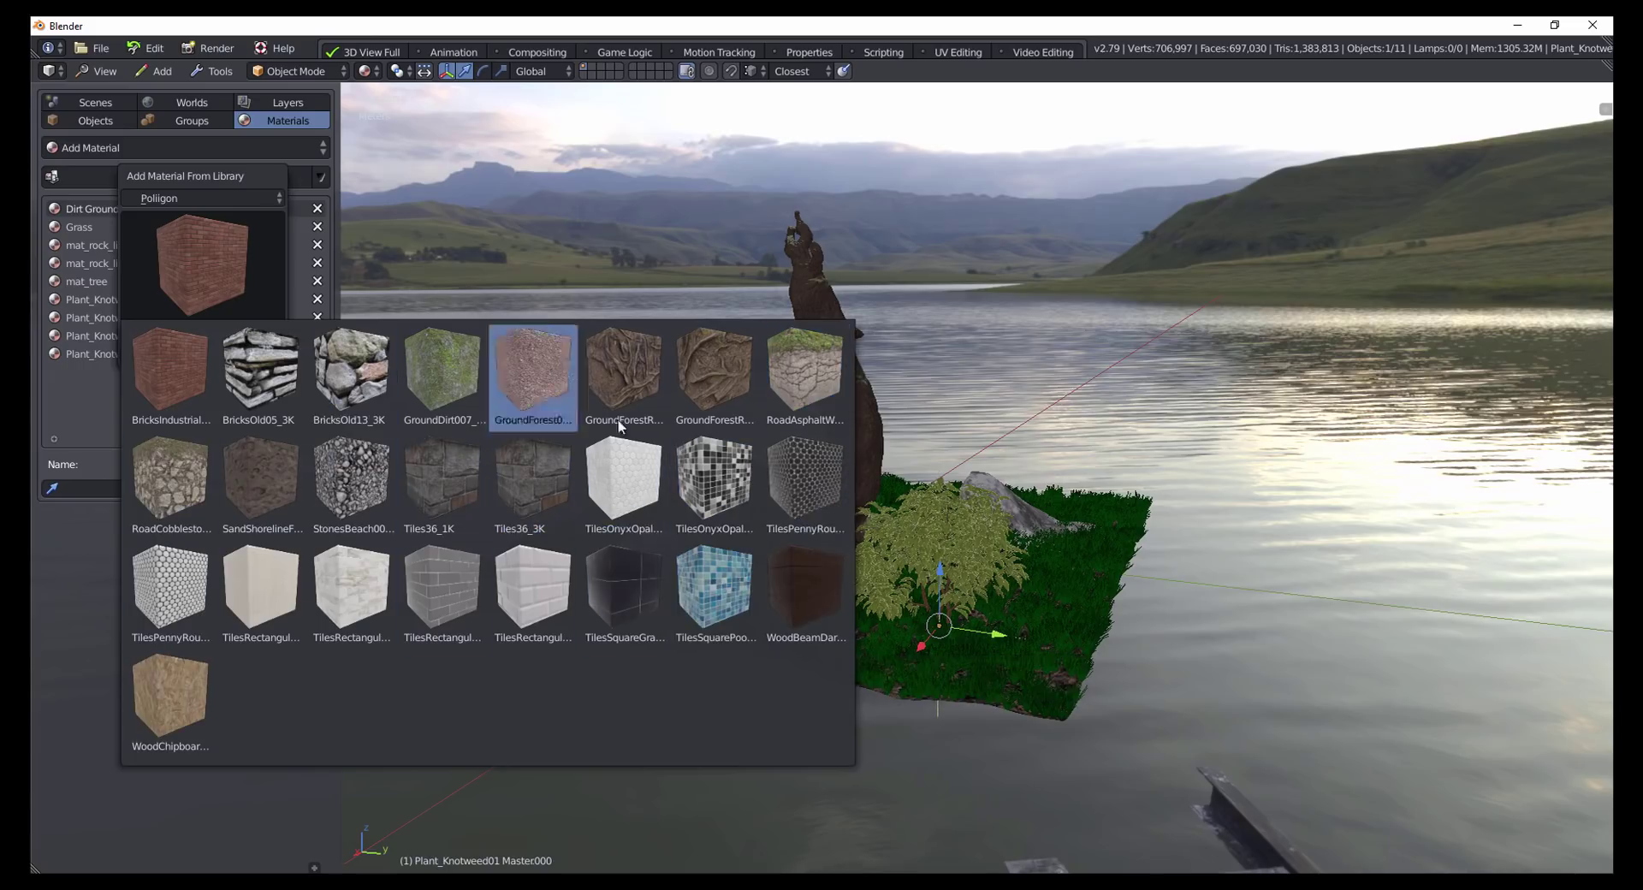
pyautogui.click(639, 373)
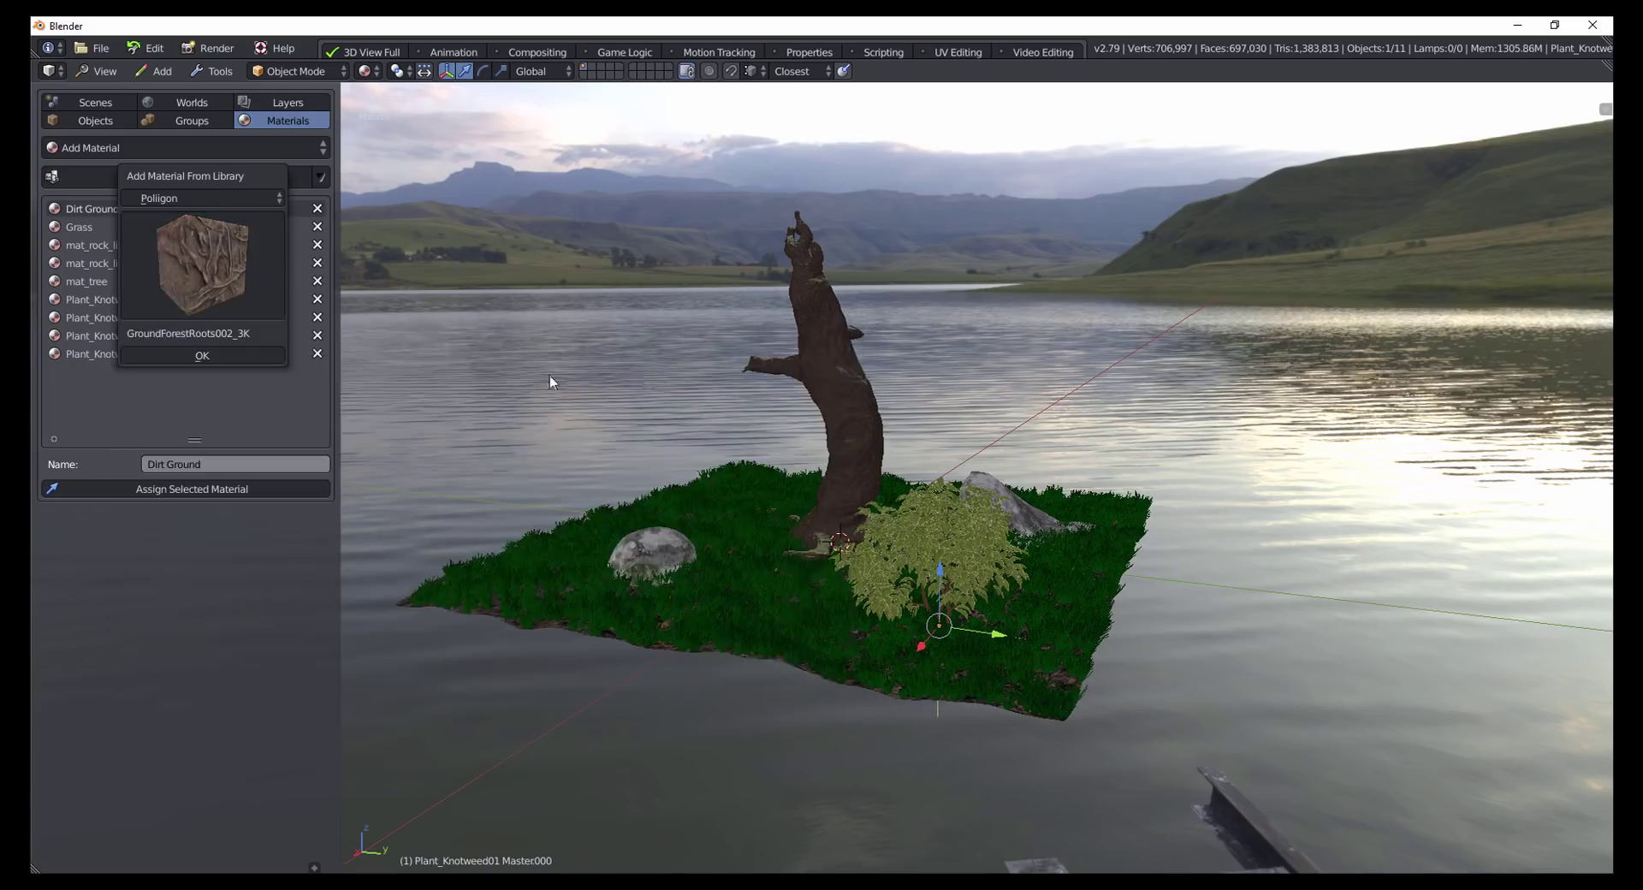
pyautogui.click(214, 356)
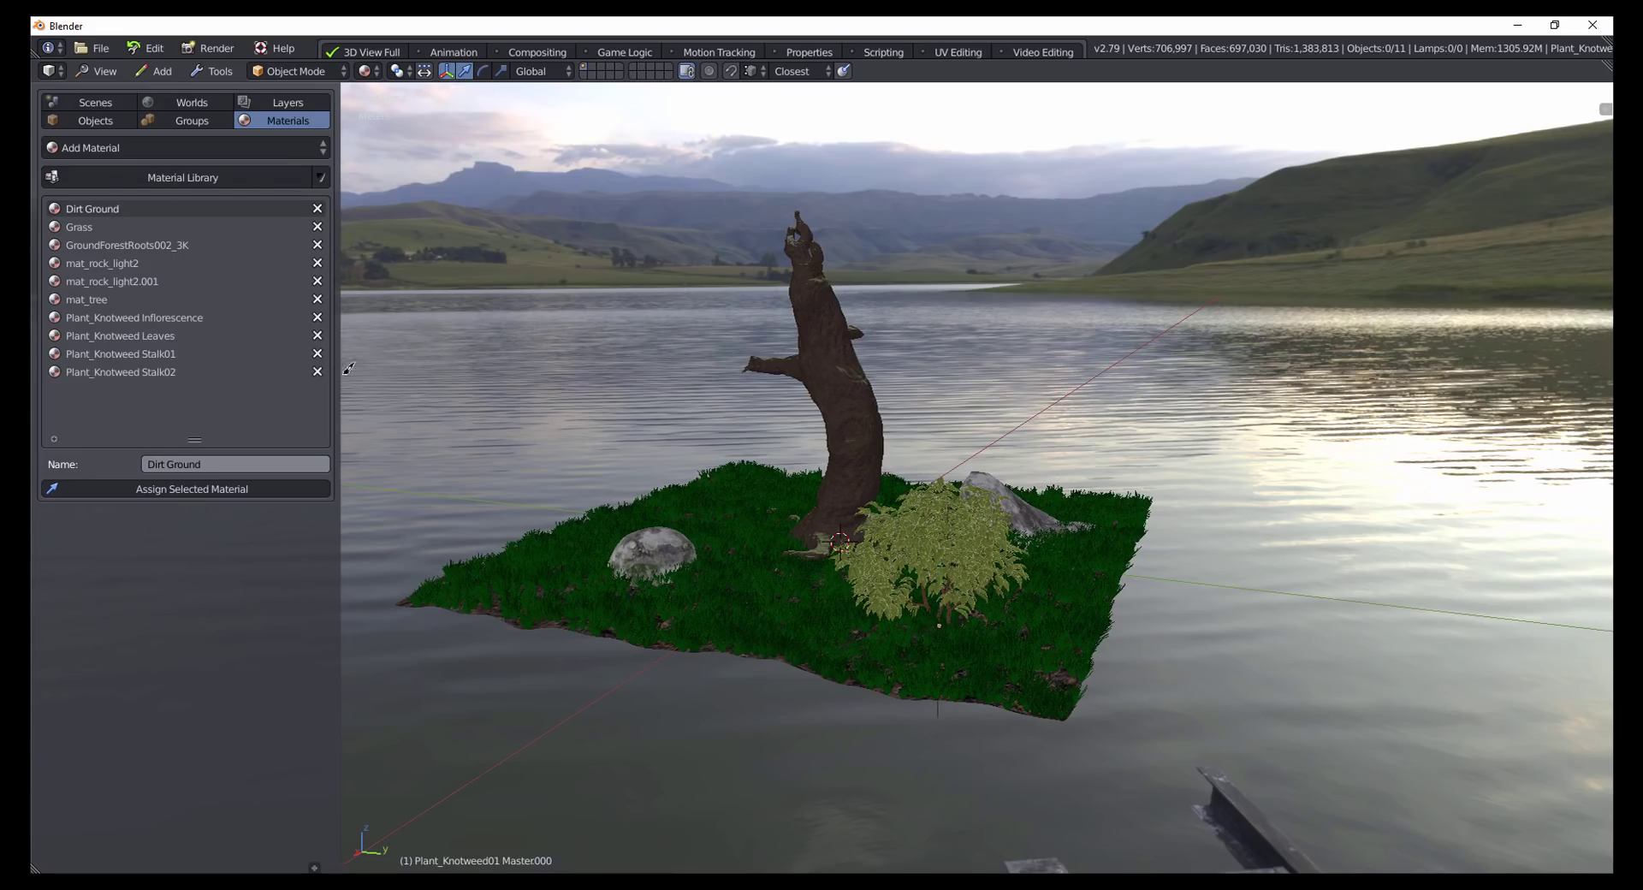
# Step: Assign GroundForestRoots002_3K to the Ground and Grass object in place of its Dirt Ground material
pyautogui.rightClick(709, 519)
pyautogui.rightClick(871, 452)
pyautogui.rightClick(951, 541)
pyautogui.rightClick(742, 569)
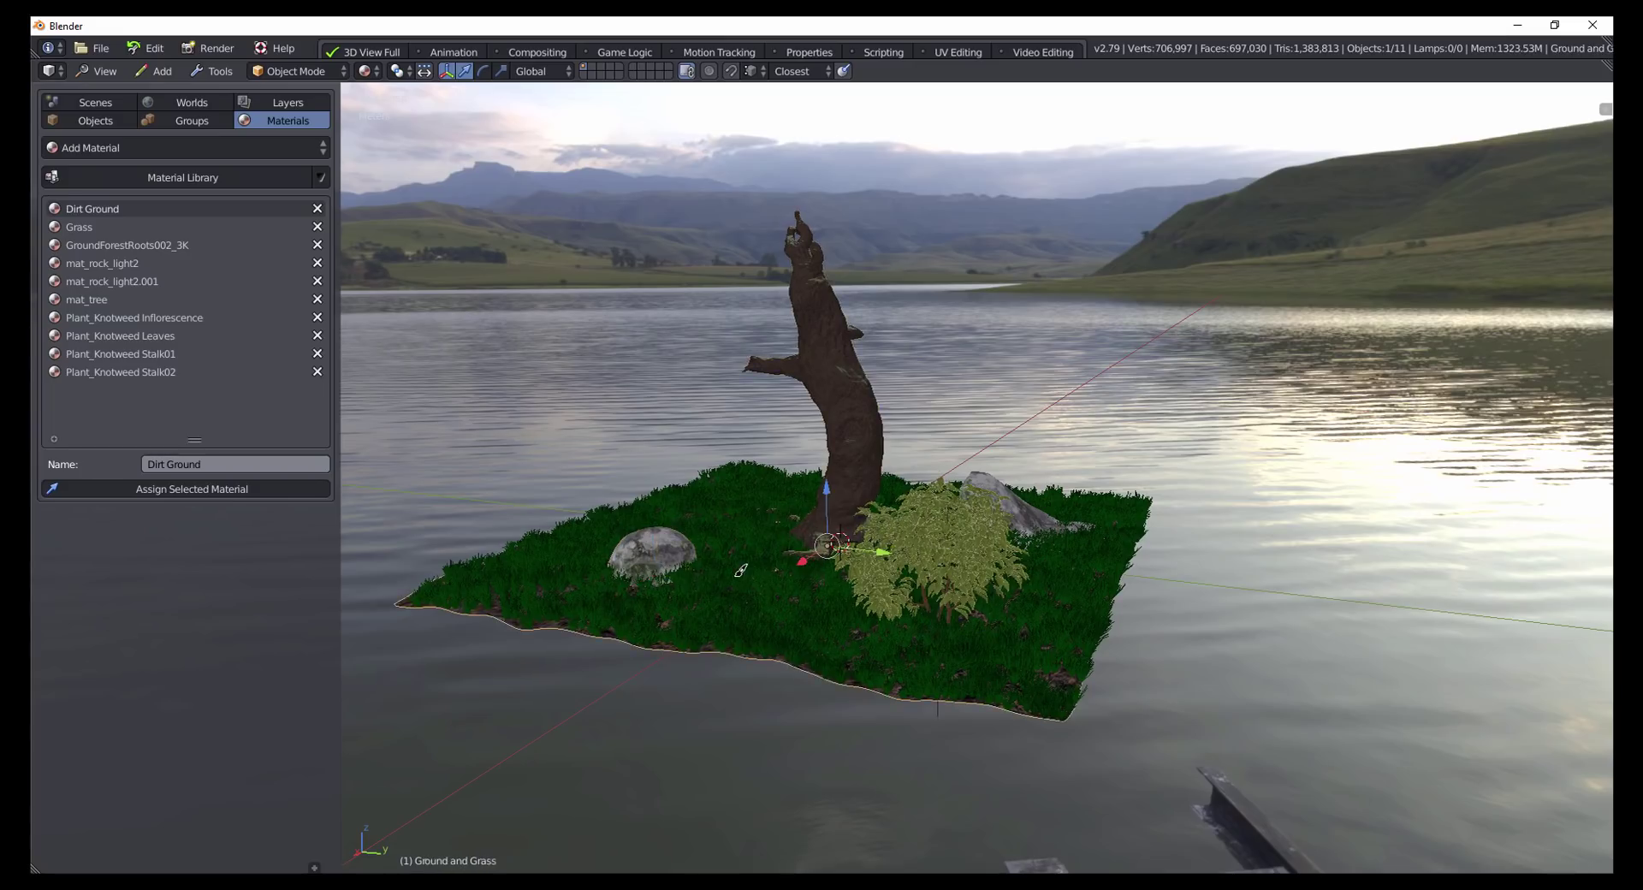
pyautogui.click(729, 586)
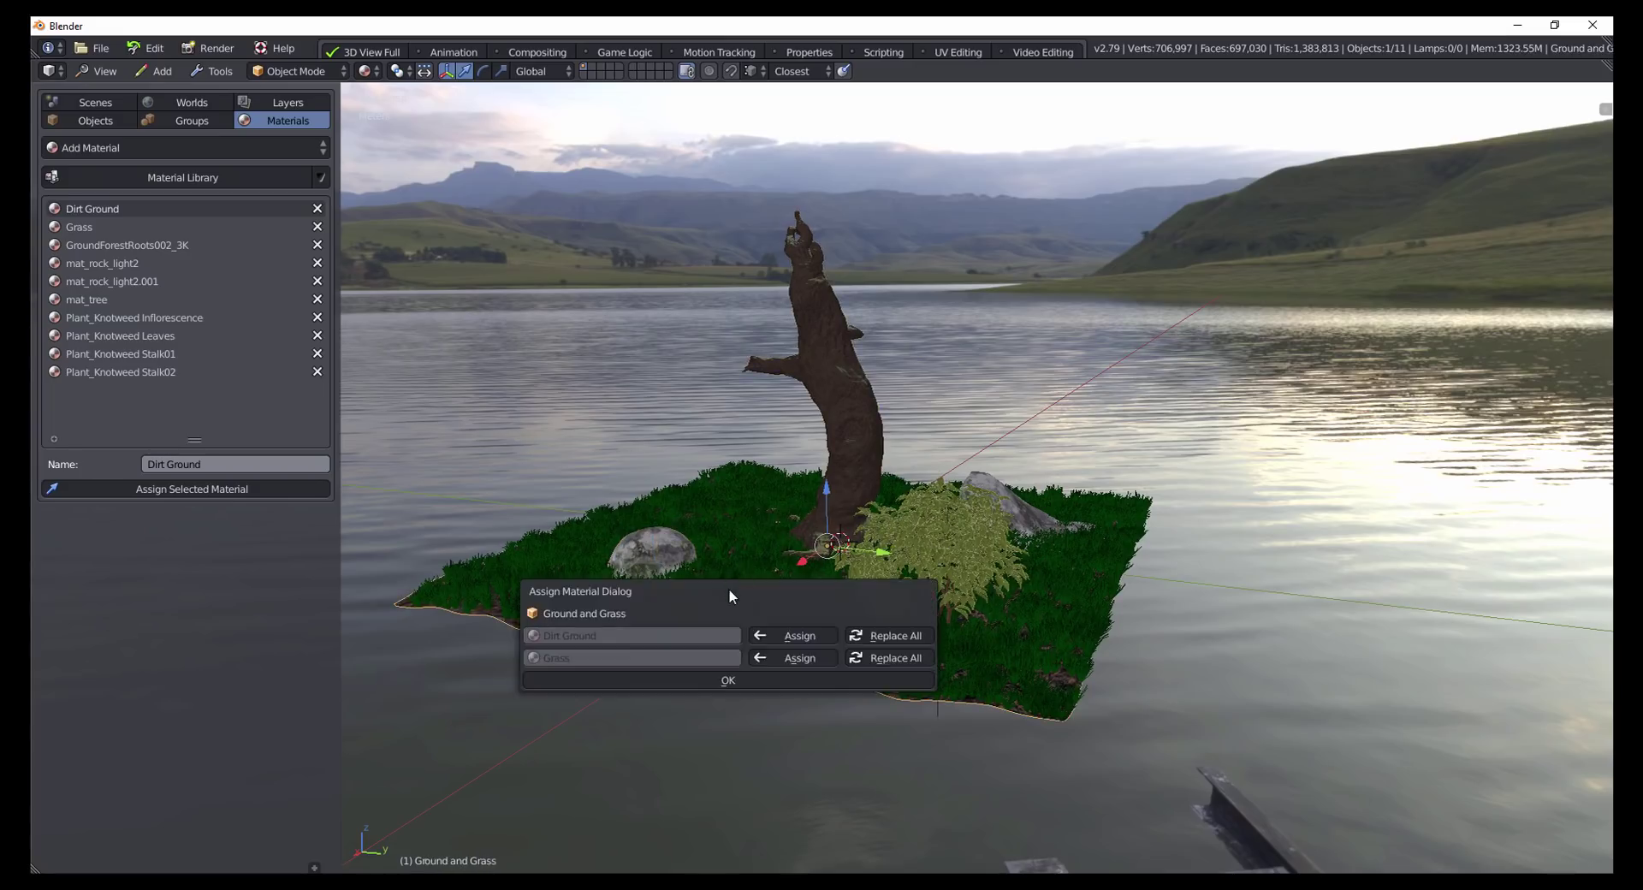
pyautogui.moveTo(730, 590); pyautogui.dragTo(549, 254)
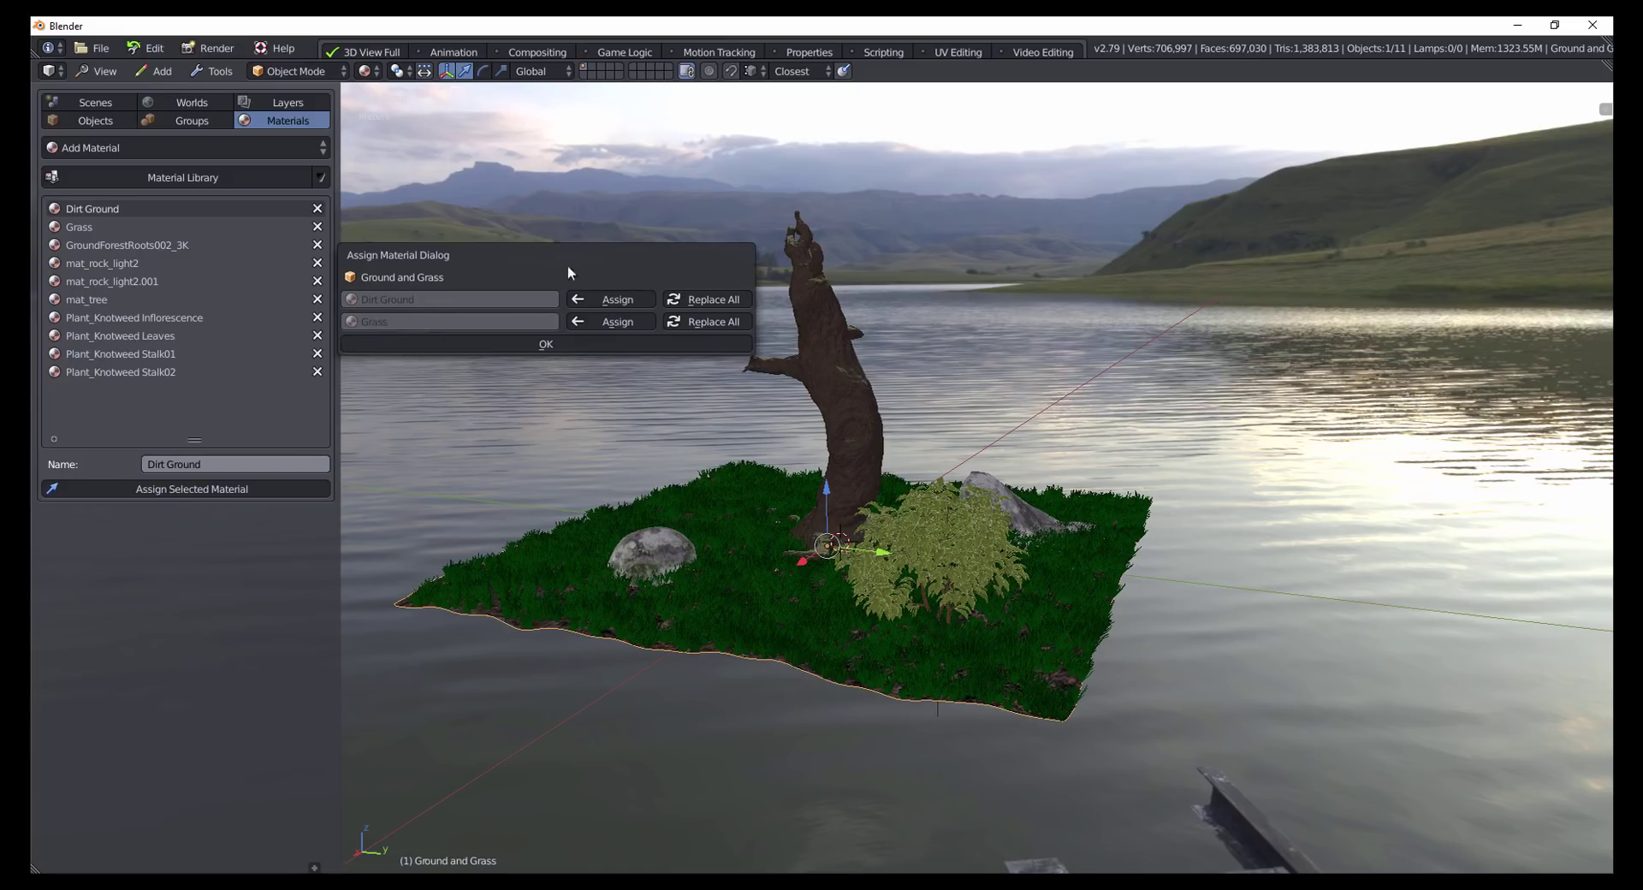
pyautogui.click(611, 301)
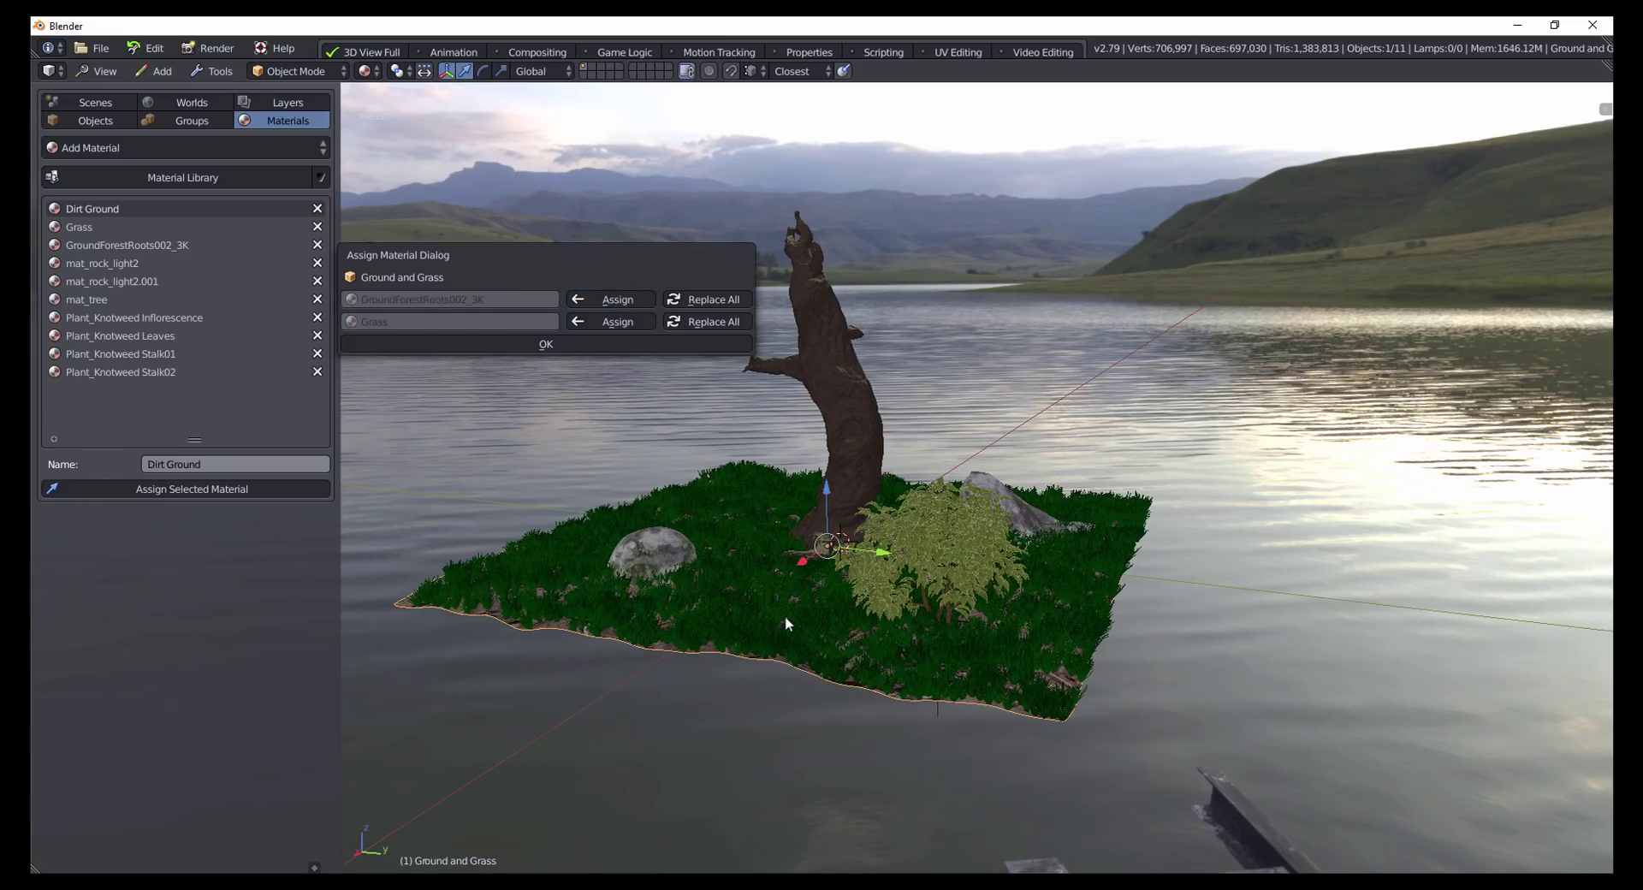
pyautogui.click(569, 344)
# Step: Preview the nature scene from closer up with Rendered viewport shading
pyautogui.moveTo(773, 465); pyautogui.dragTo(843, 466, button='middle')
pyautogui.scroll(4, 851, 466)
pyautogui.click(368, 71)
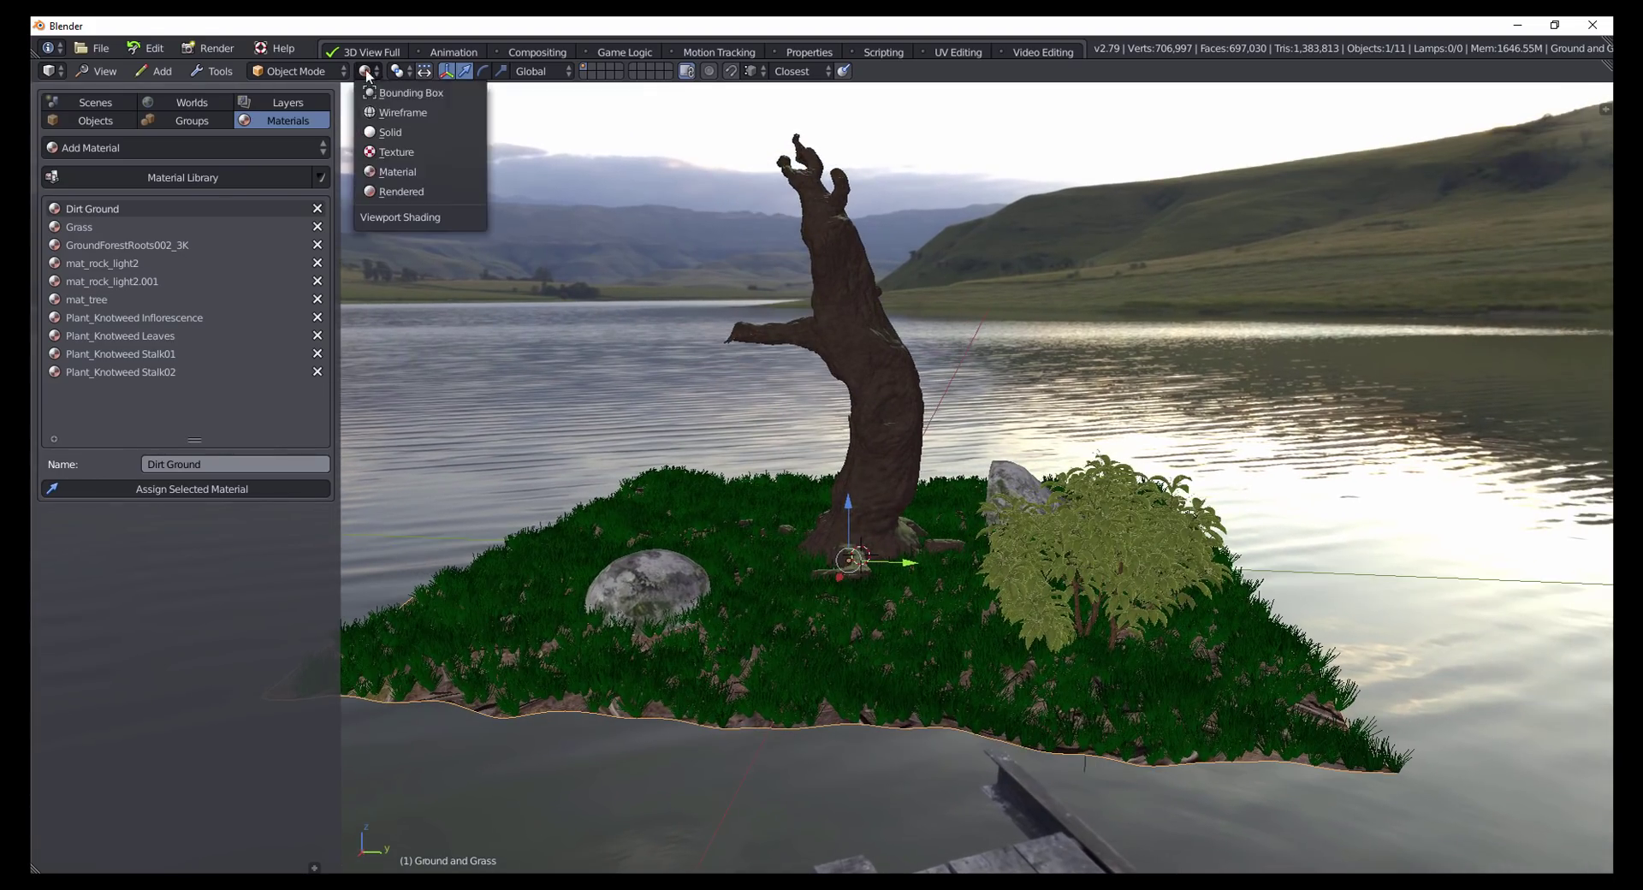
pyautogui.click(407, 191)
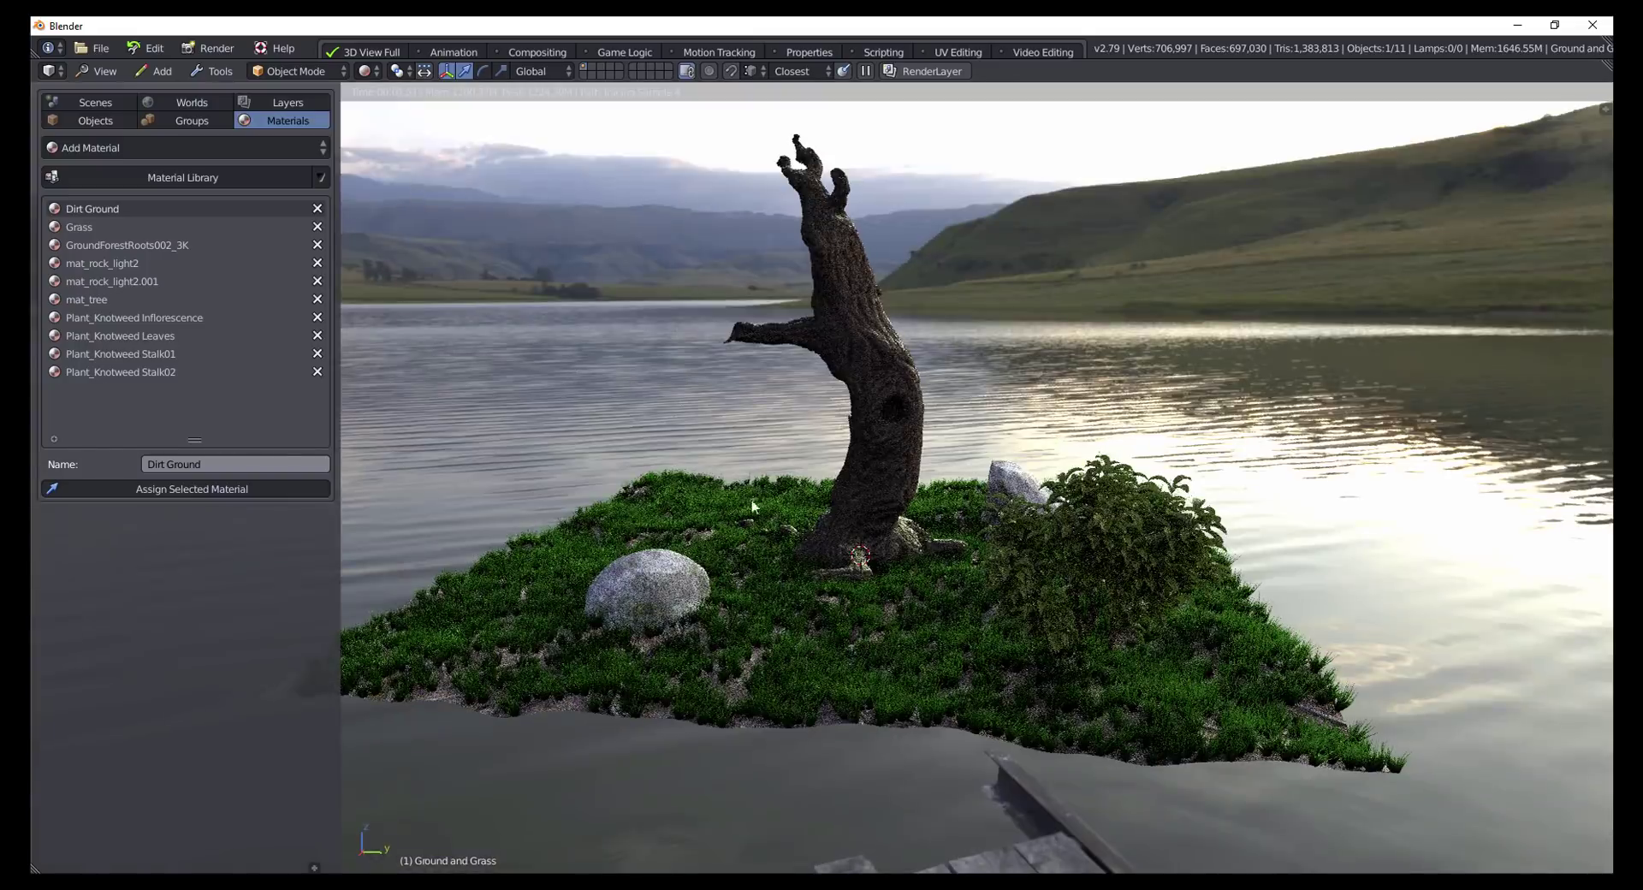
# Step: Open the render settings and look at the available rendering engines, keeping Cycles Render
pyautogui.click(212, 49)
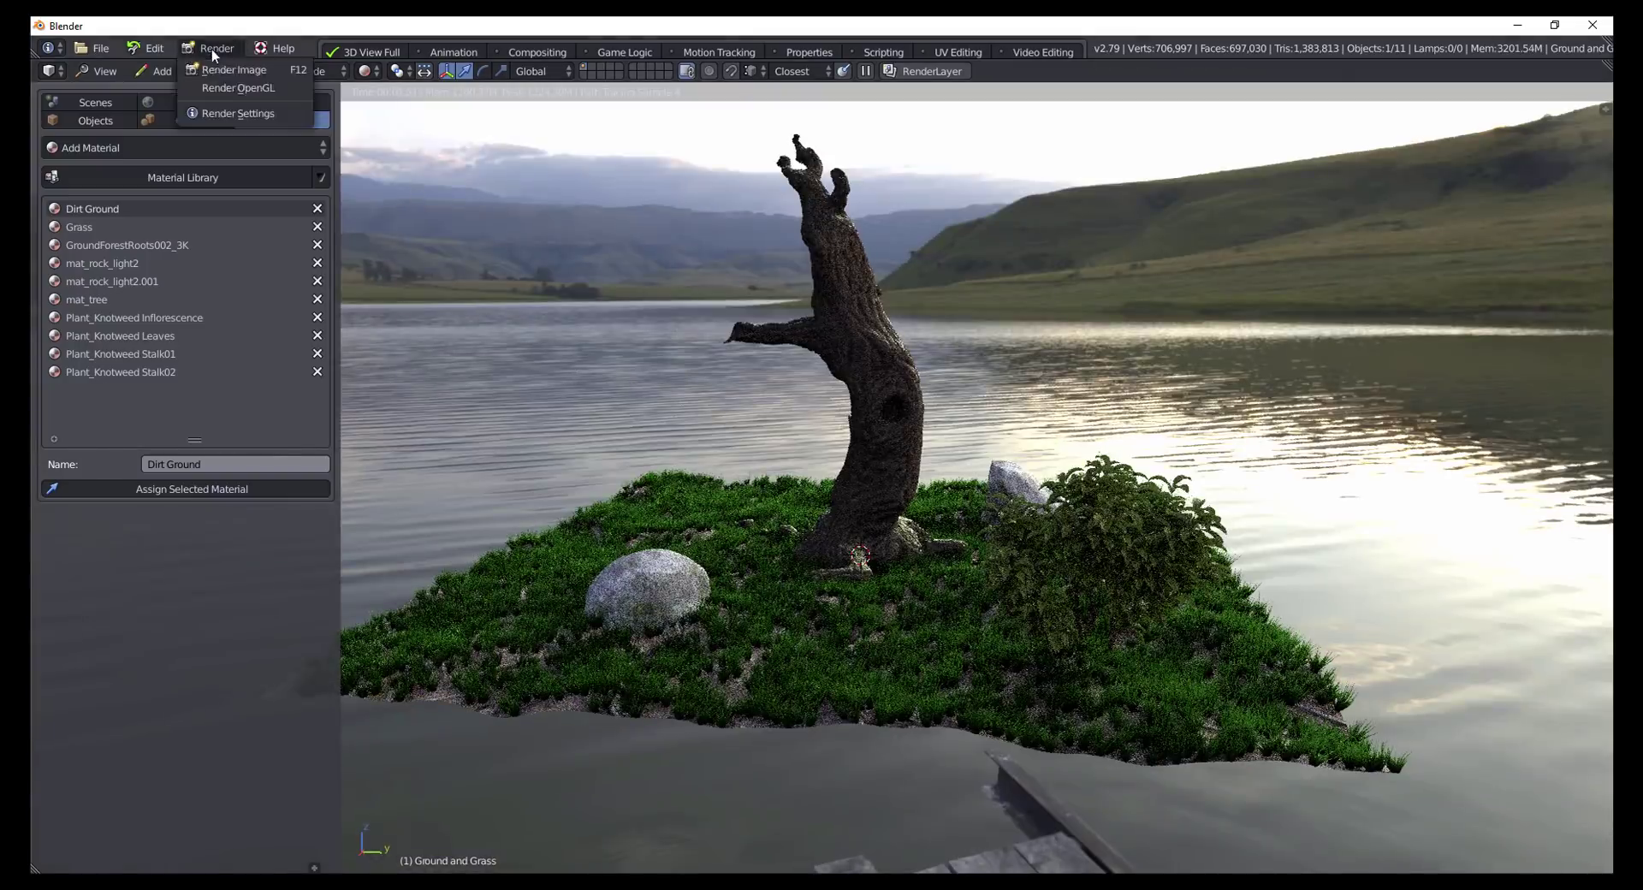
pyautogui.click(234, 113)
pyautogui.click(254, 137)
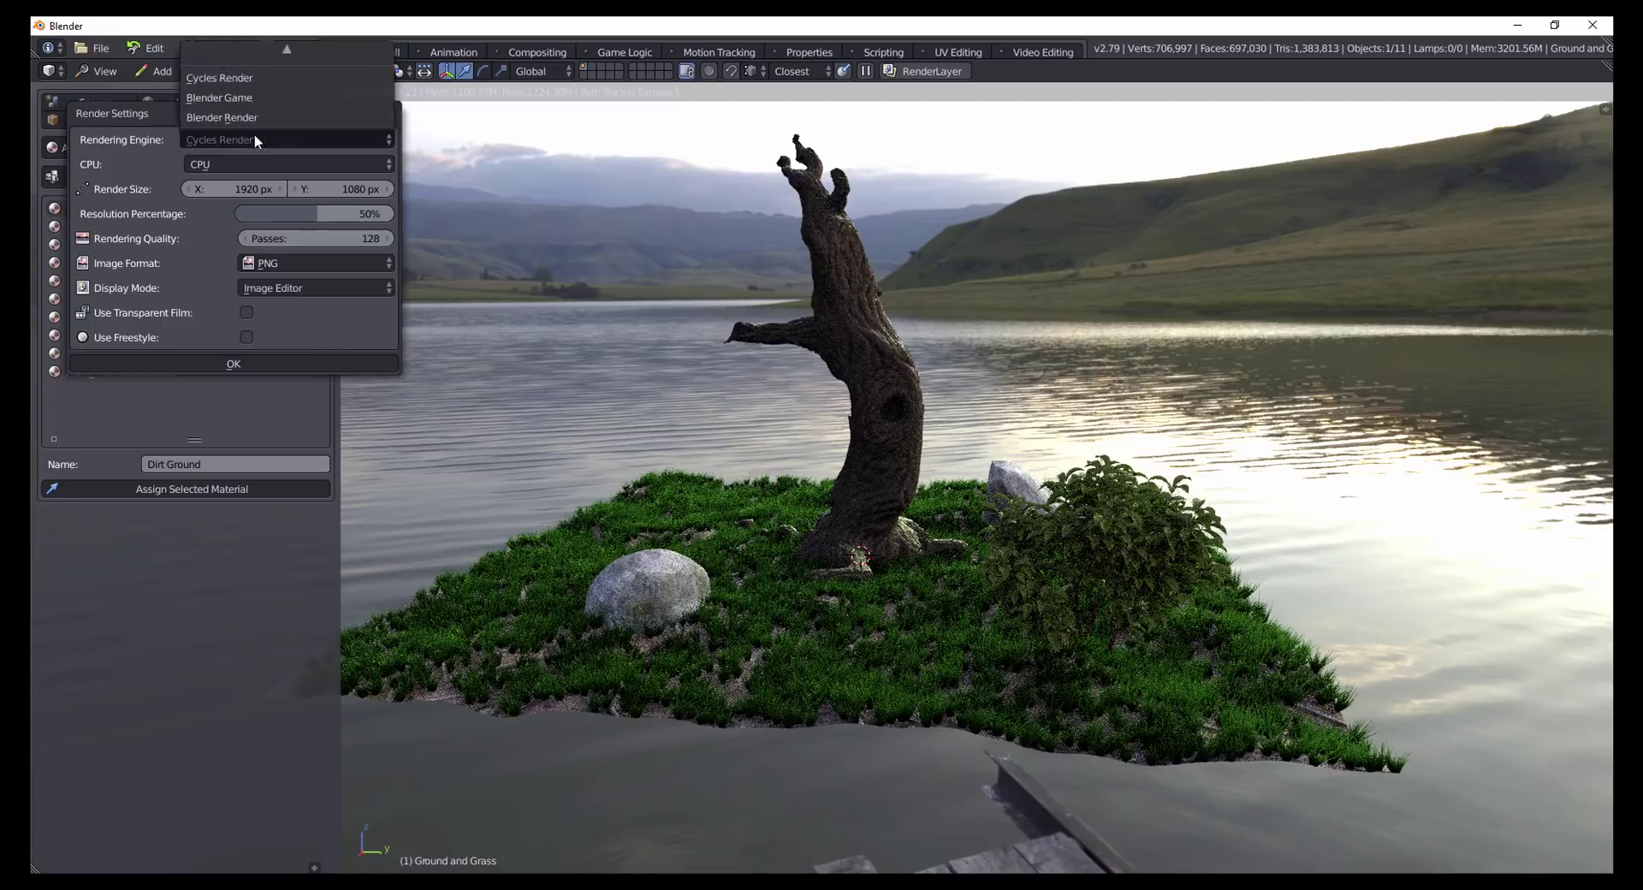
pyautogui.click(254, 135)
pyautogui.click(238, 157)
pyautogui.click(240, 121)
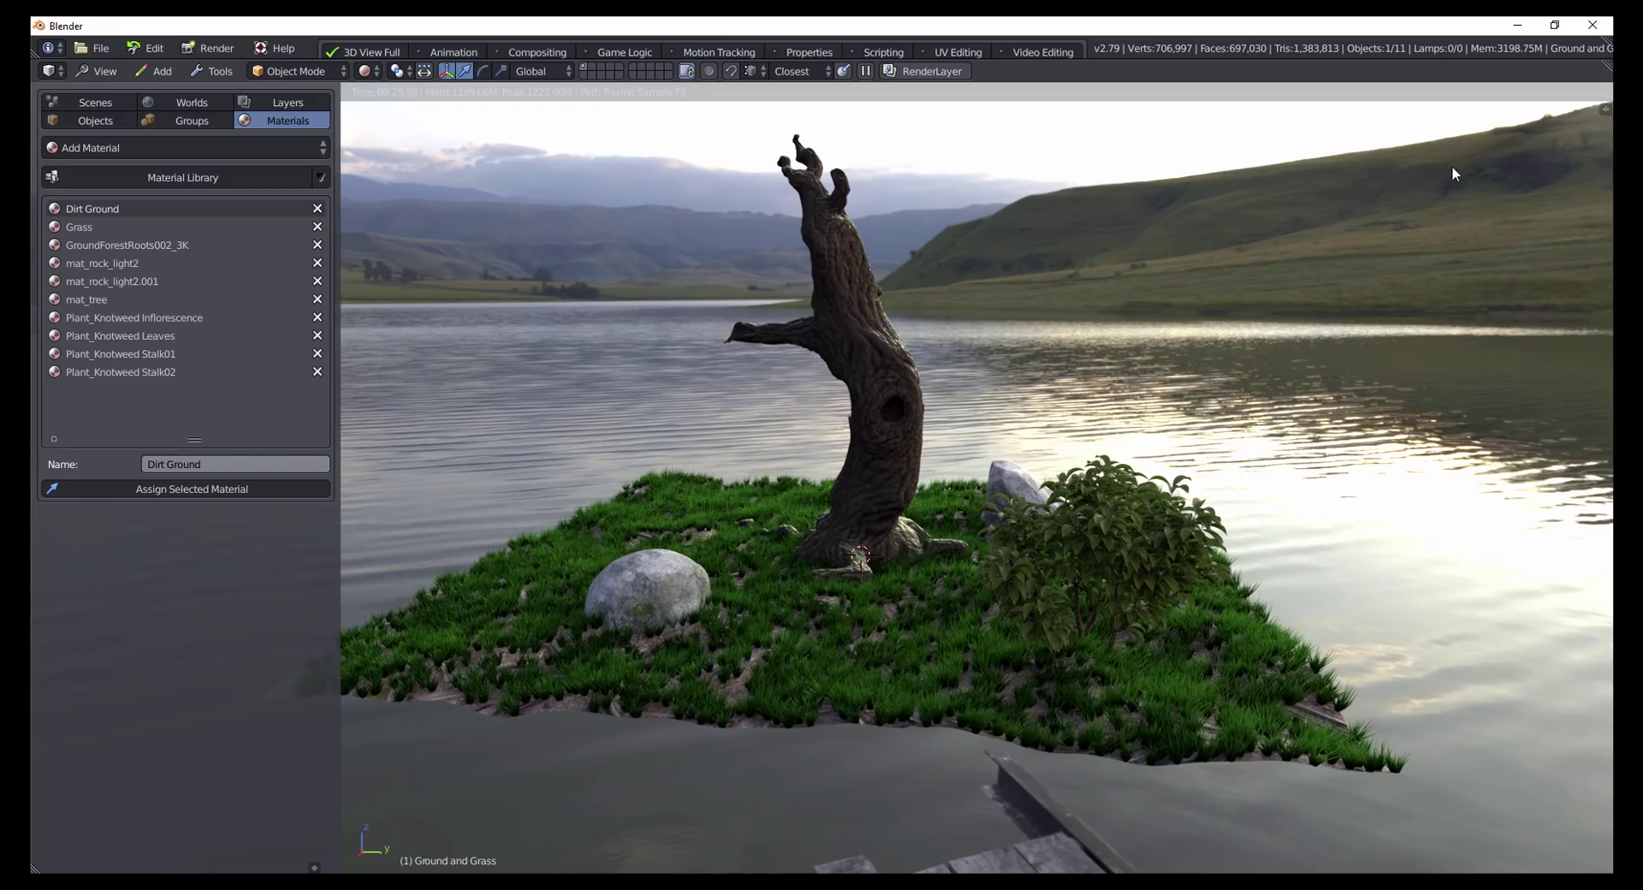
# Step: Show the main object properties of Ground and Grass and return the viewport shading to Material
pyautogui.press('n')
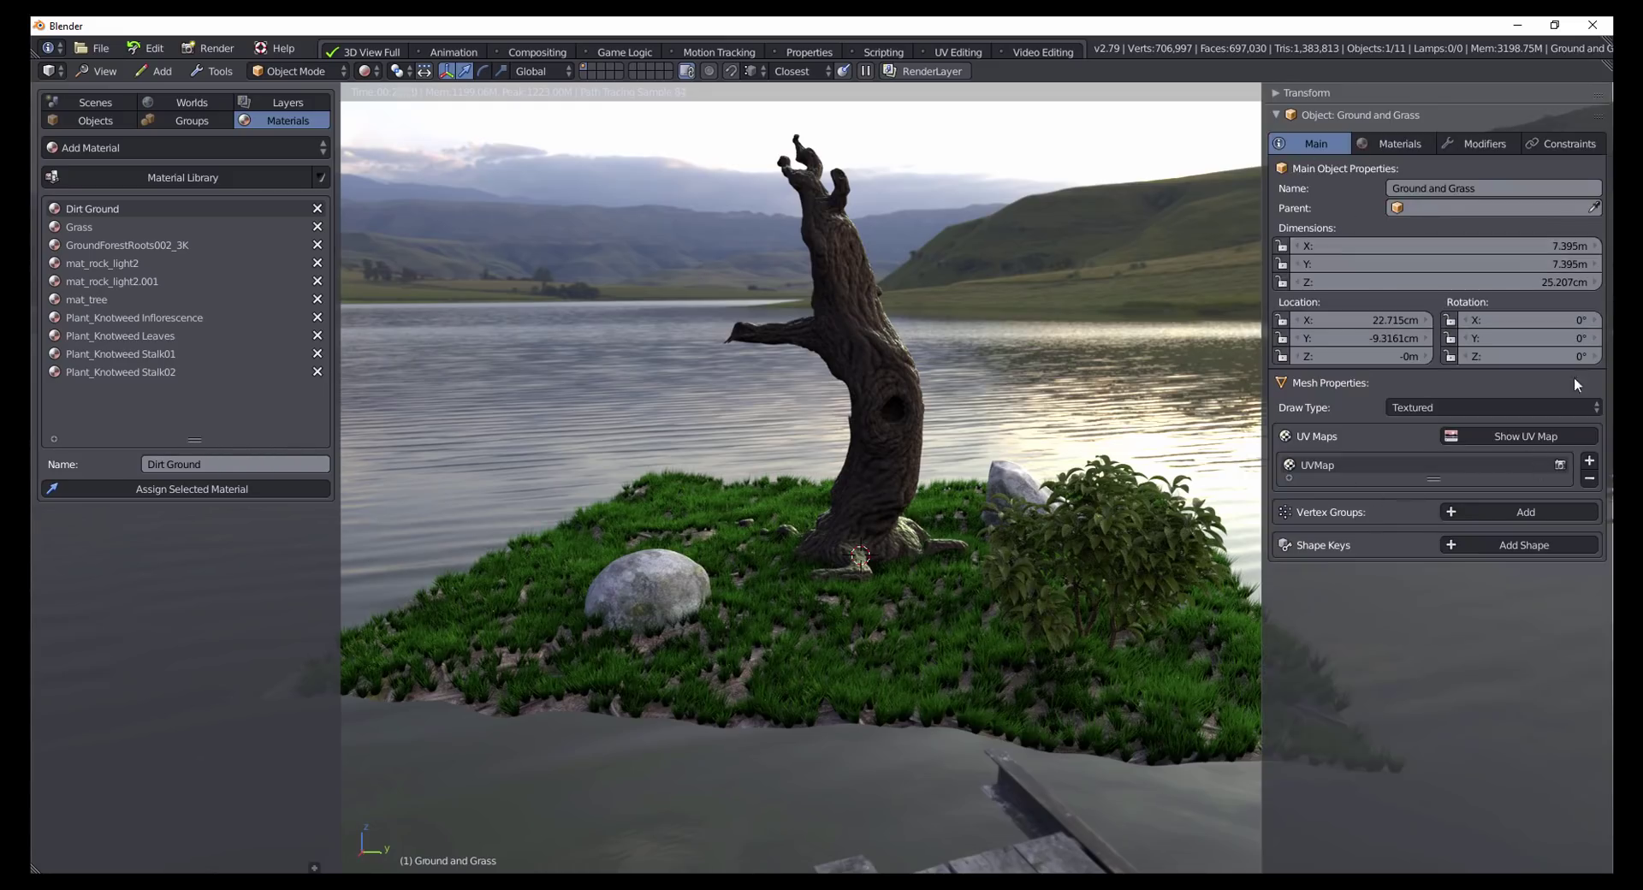
pyautogui.click(367, 71)
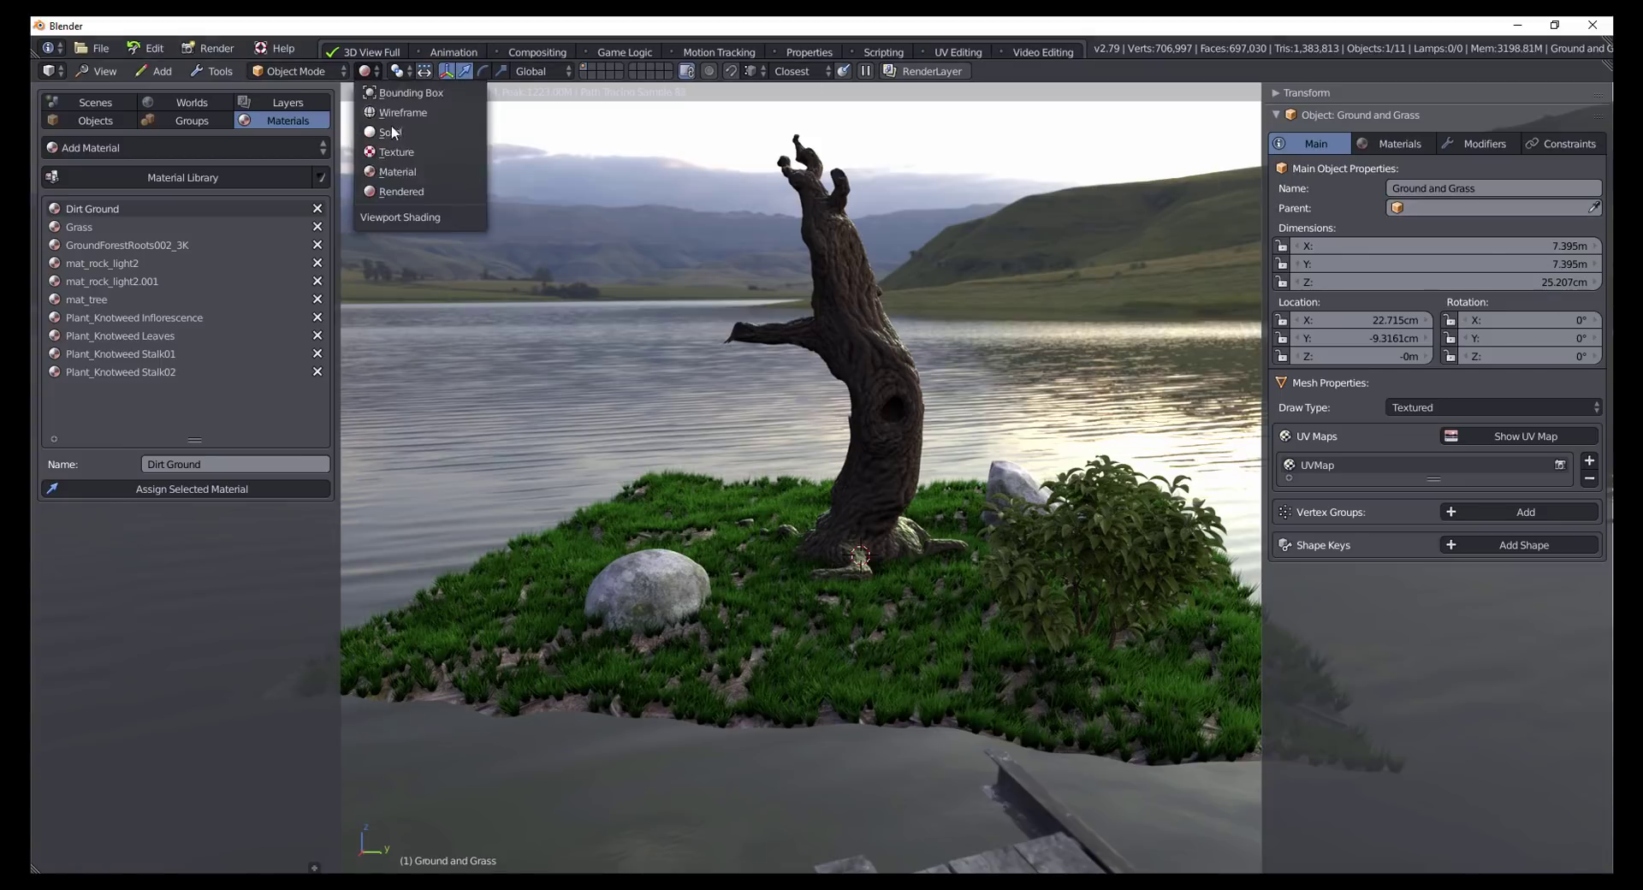
pyautogui.click(402, 170)
pyautogui.moveTo(465, 236); pyautogui.dragTo(1023, 298, button='middle')
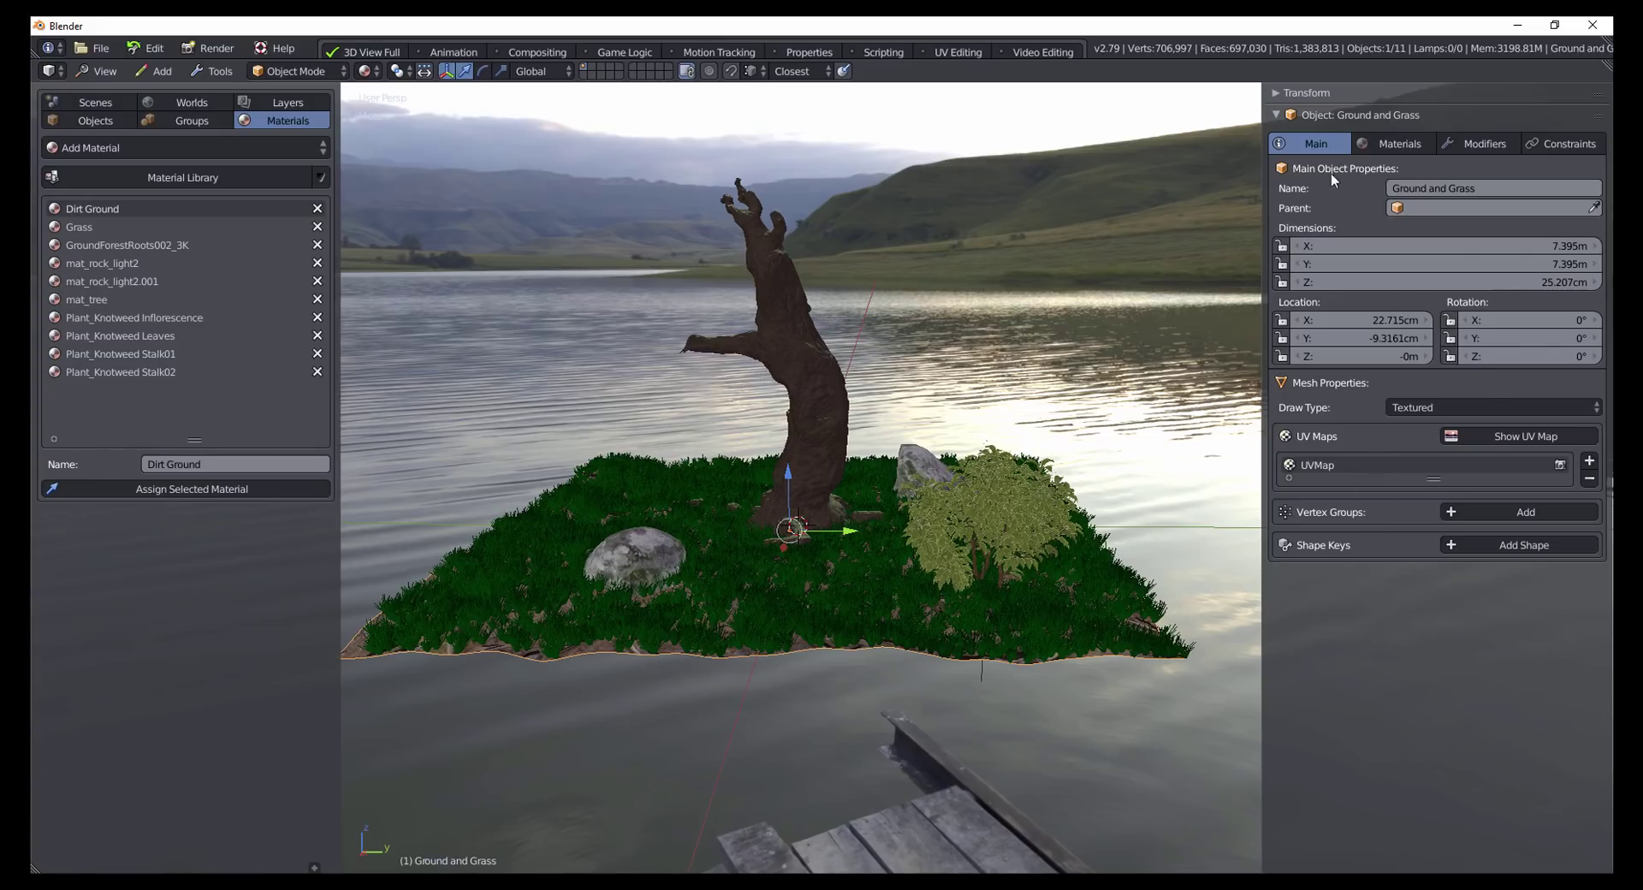
# Step: View the materials of Ground and Grass and examine the Grass material's nodes in the material editor
pyautogui.click(1395, 142)
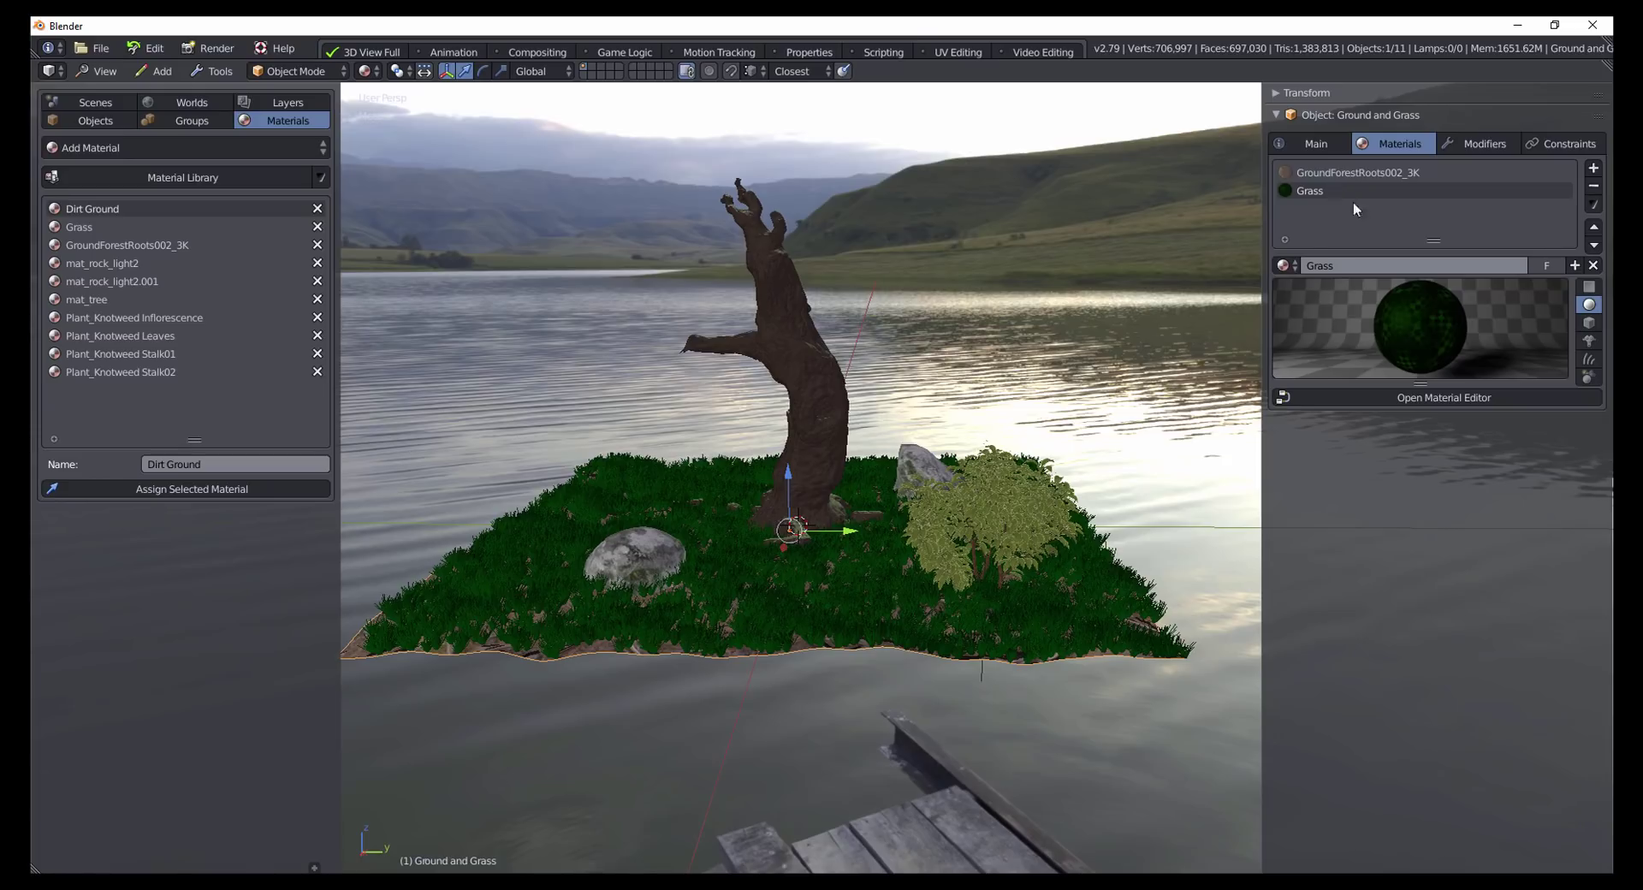
pyautogui.click(1416, 397)
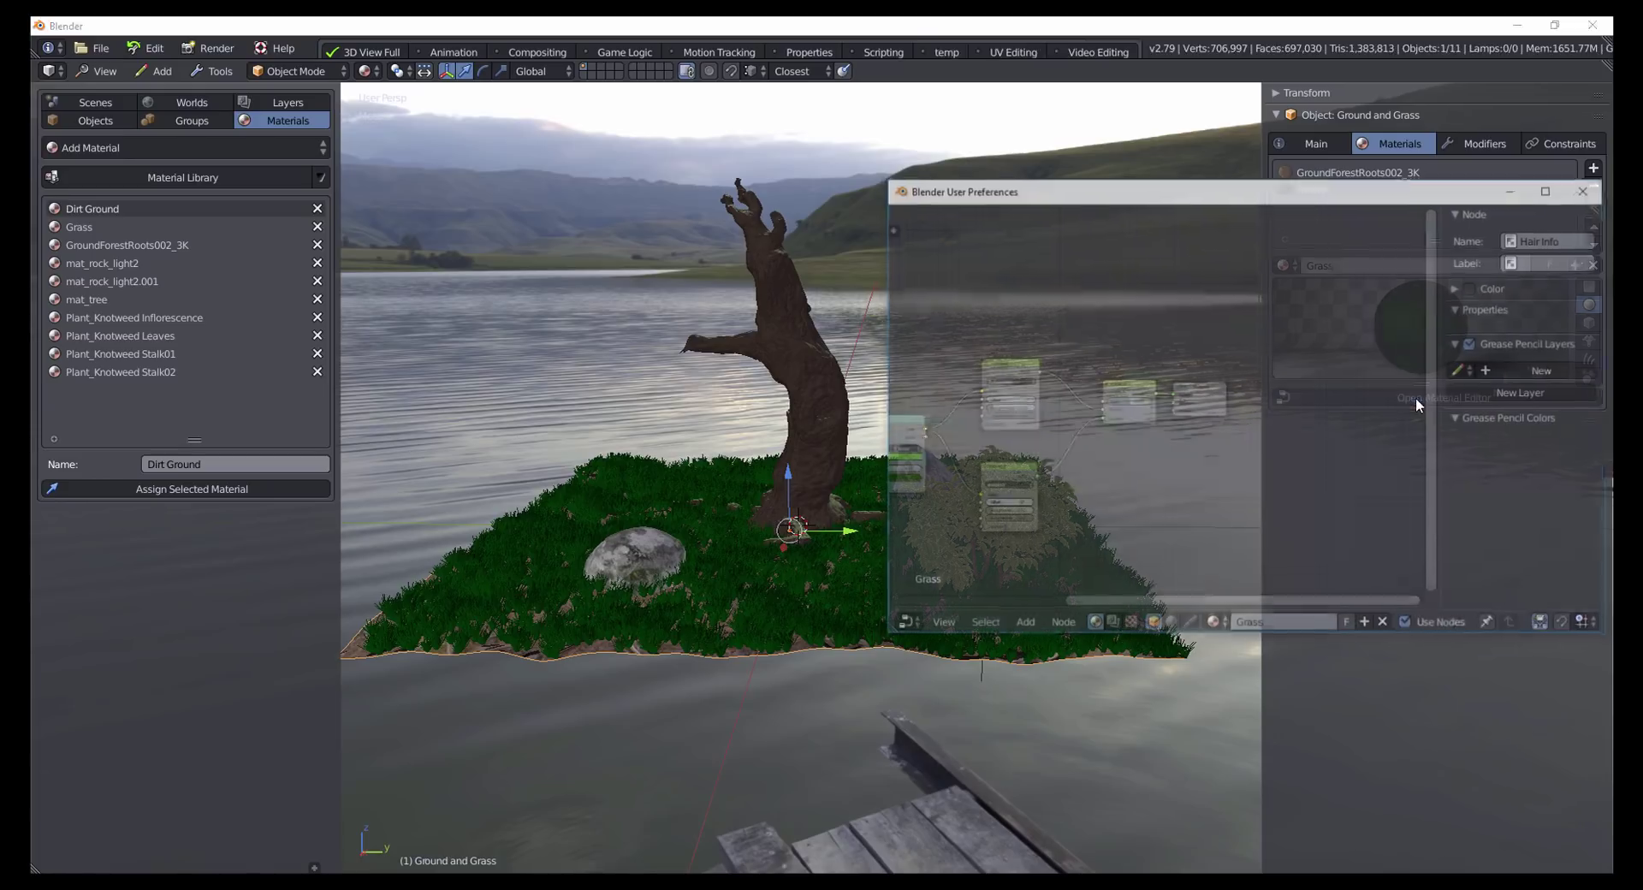
pyautogui.moveTo(1191, 459); pyautogui.dragTo(1268, 448, button='middle')
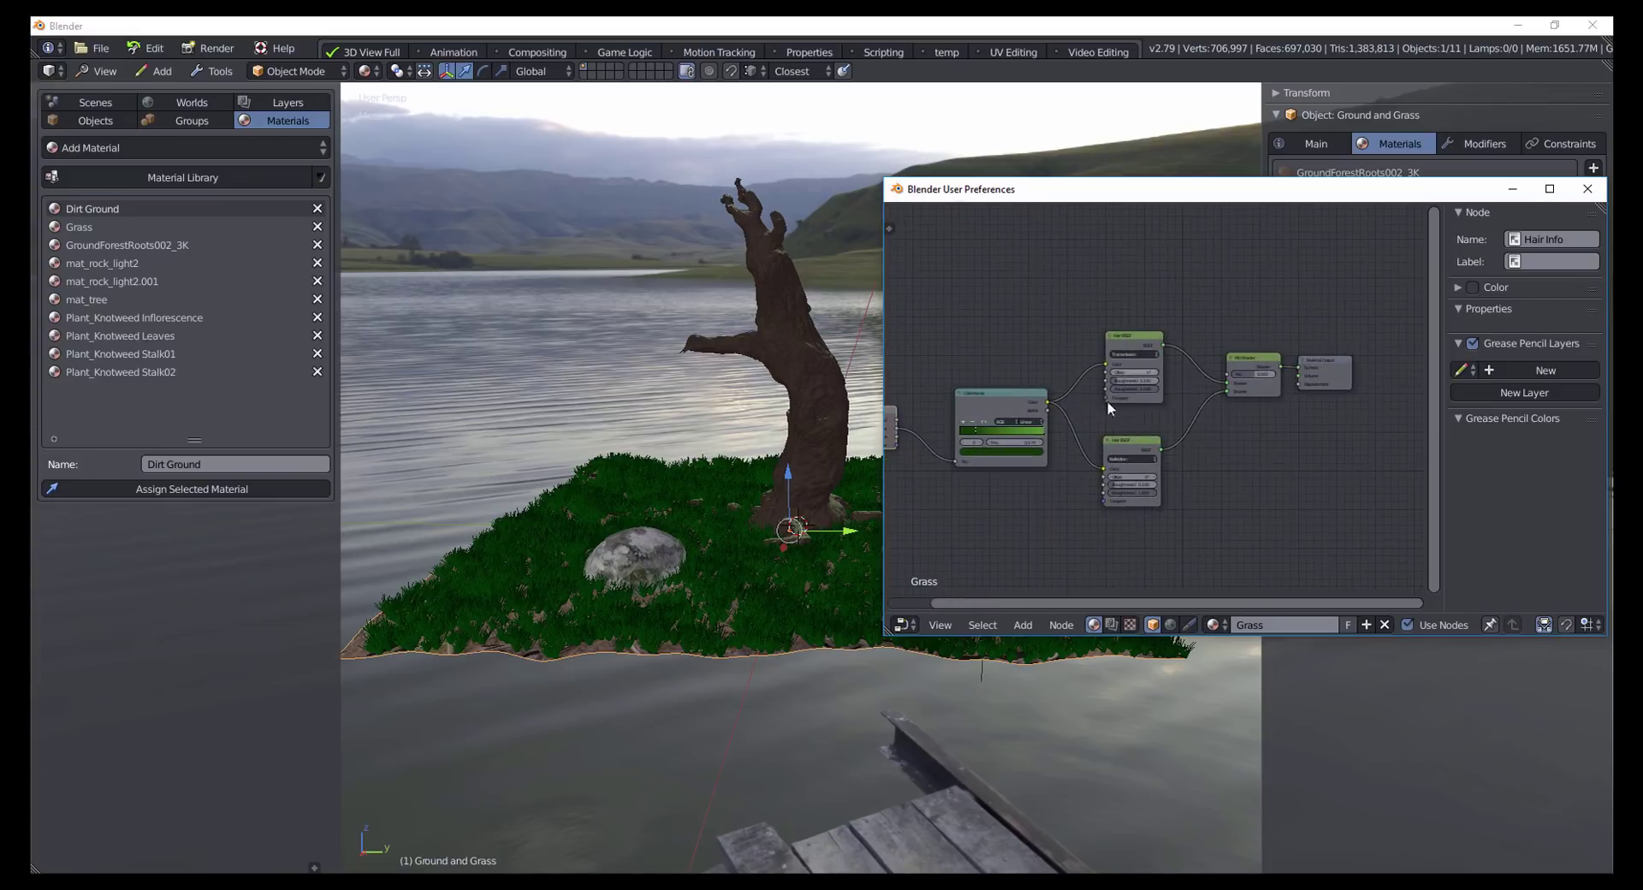
pyautogui.click(1587, 188)
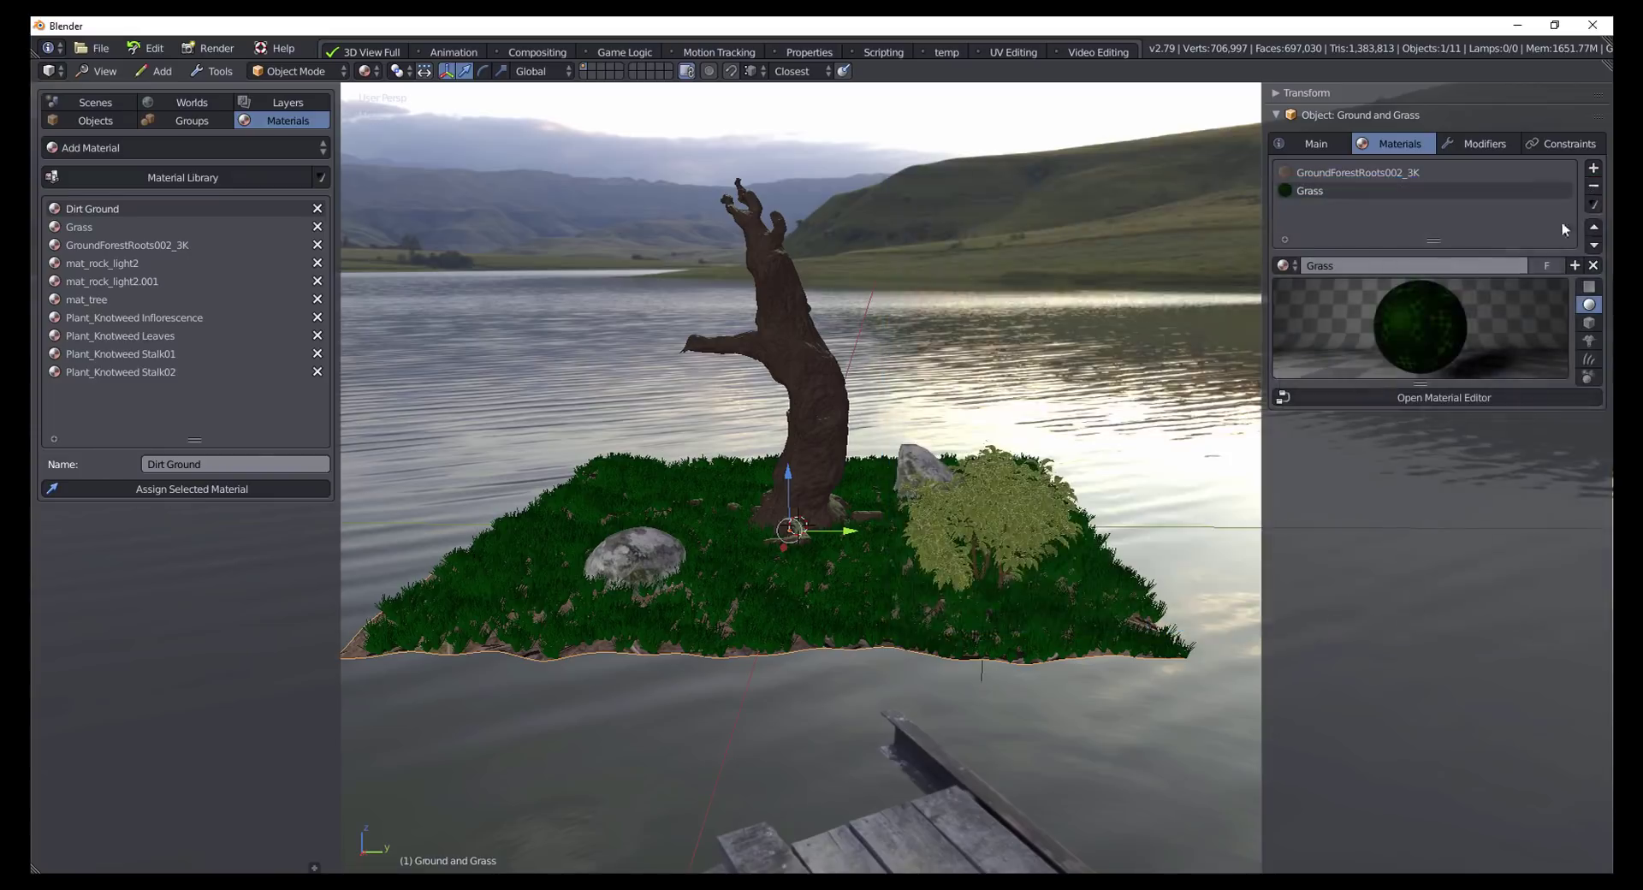
# Step: Collapse all modifiers of Ground and Grass and look at the Subsurf modifier's settings
pyautogui.click(1481, 140)
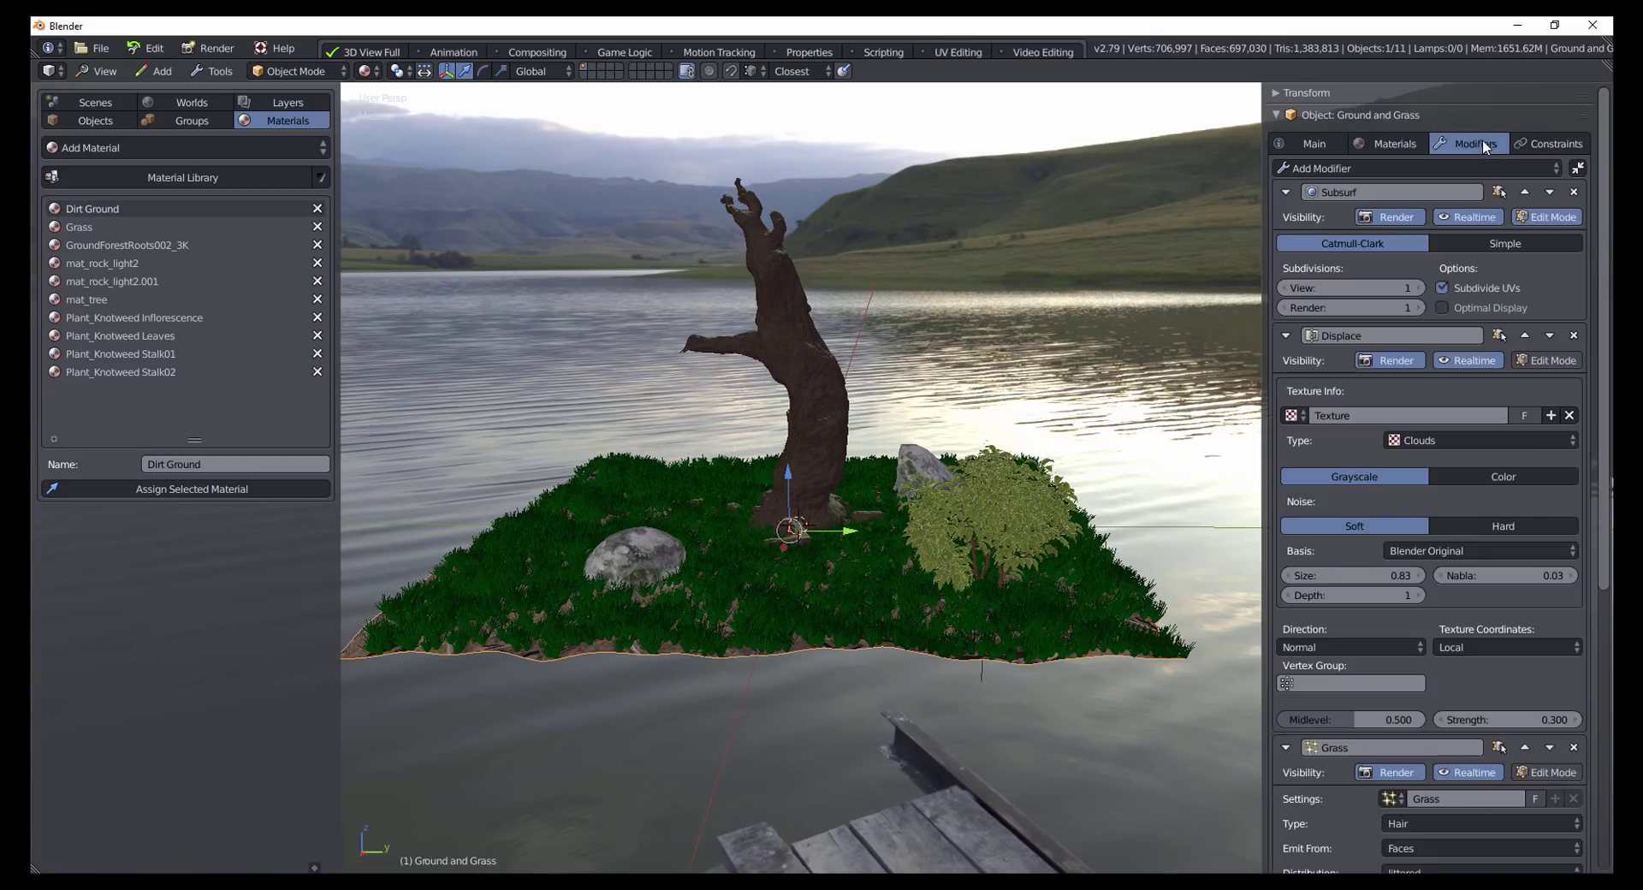
pyautogui.click(1579, 169)
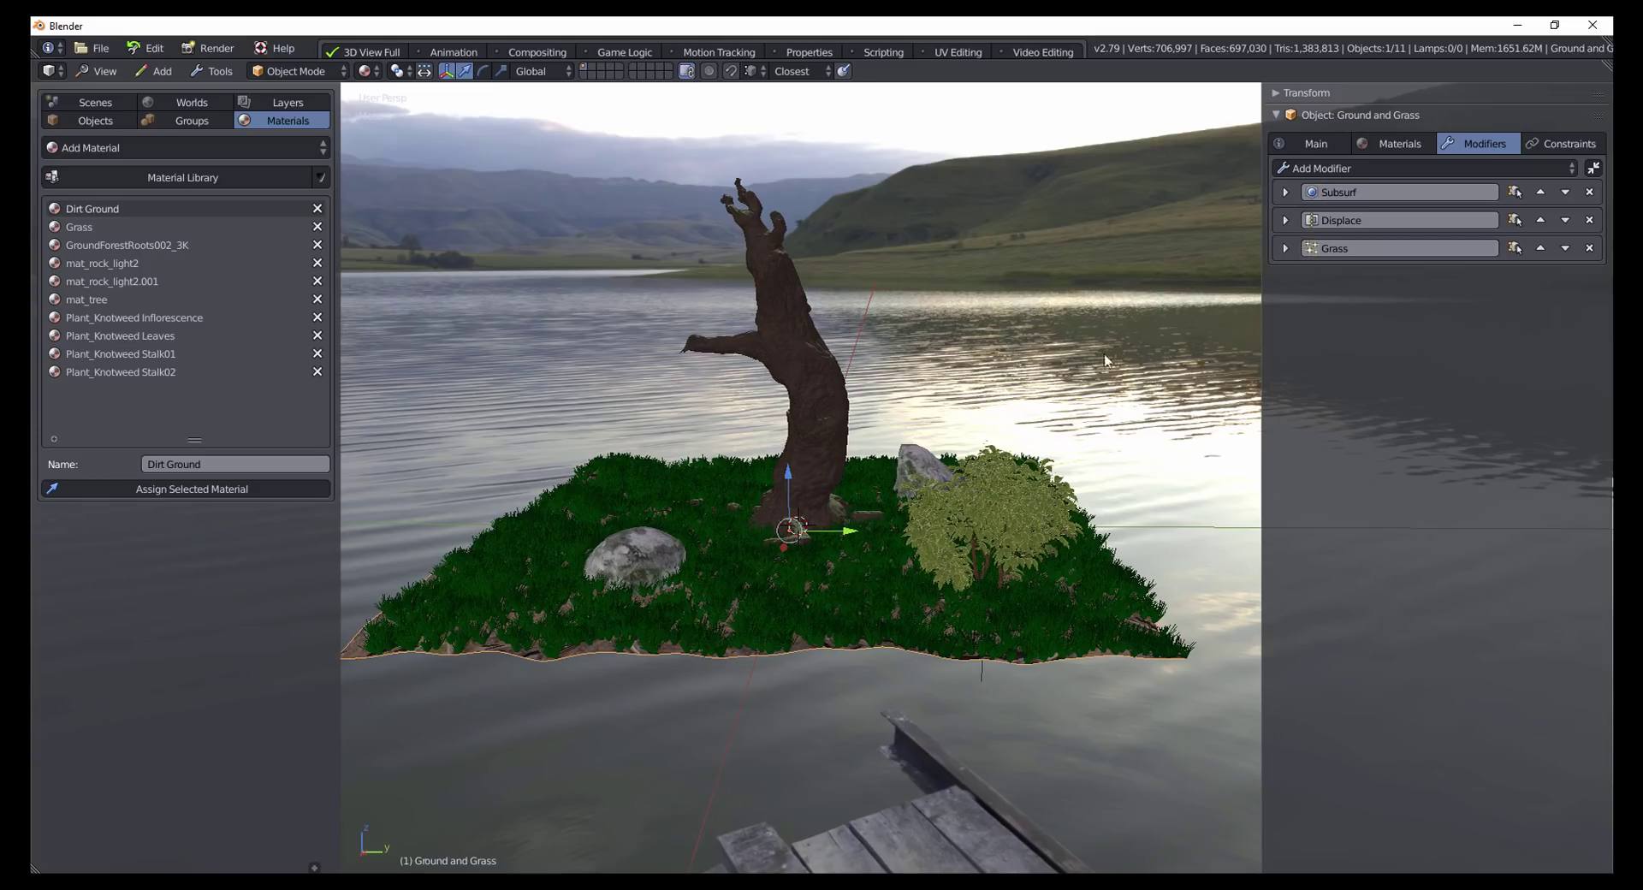
pyautogui.click(1285, 192)
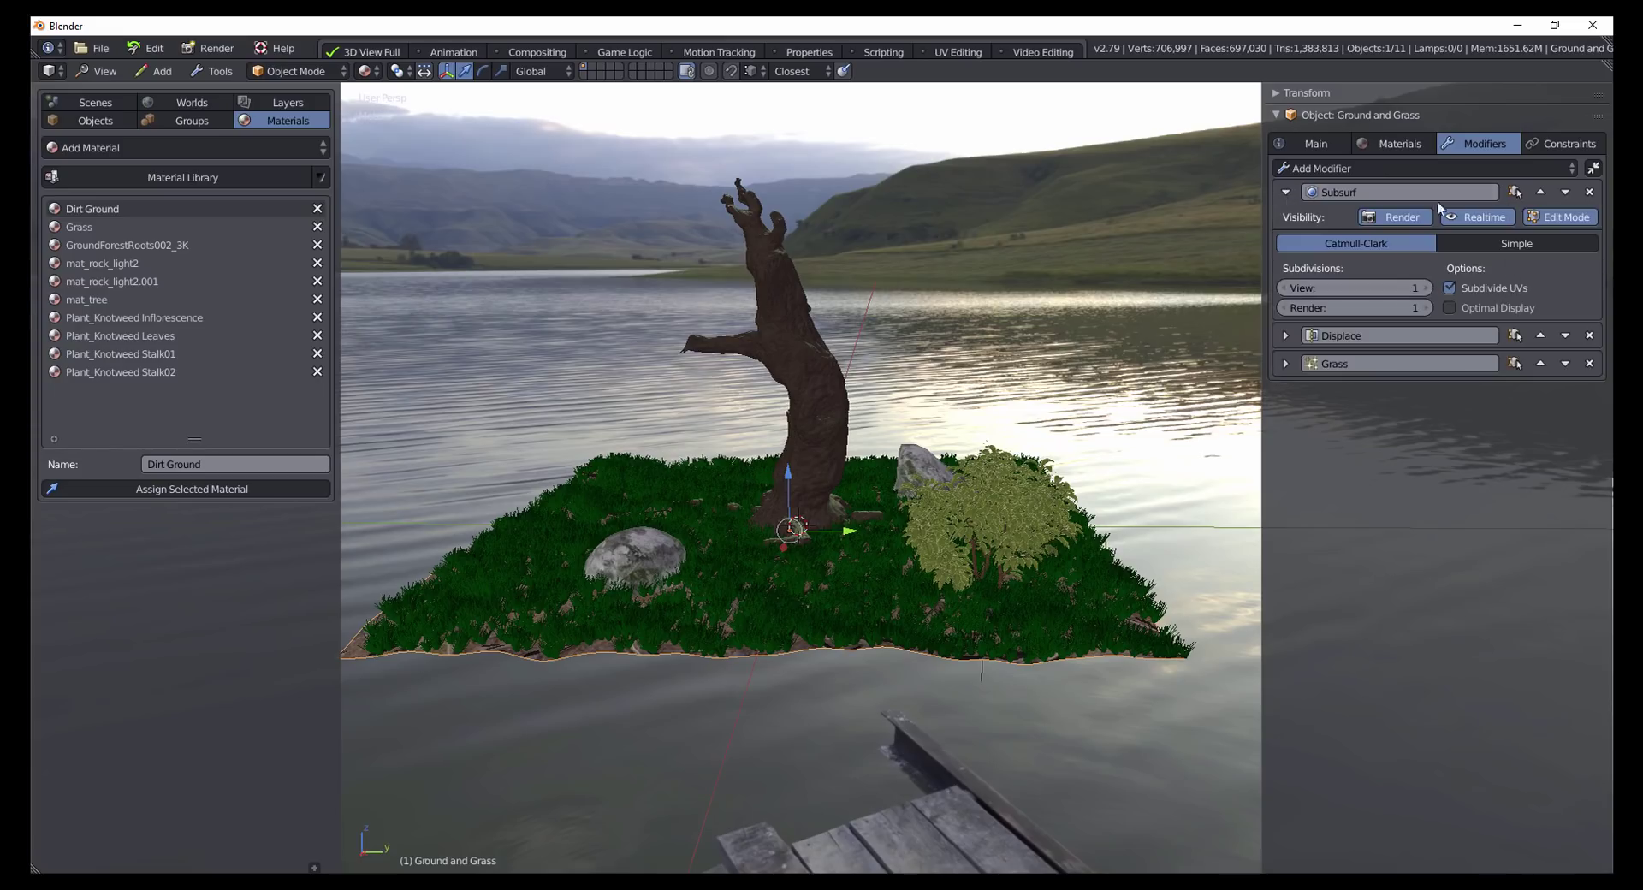
pyautogui.click(1285, 191)
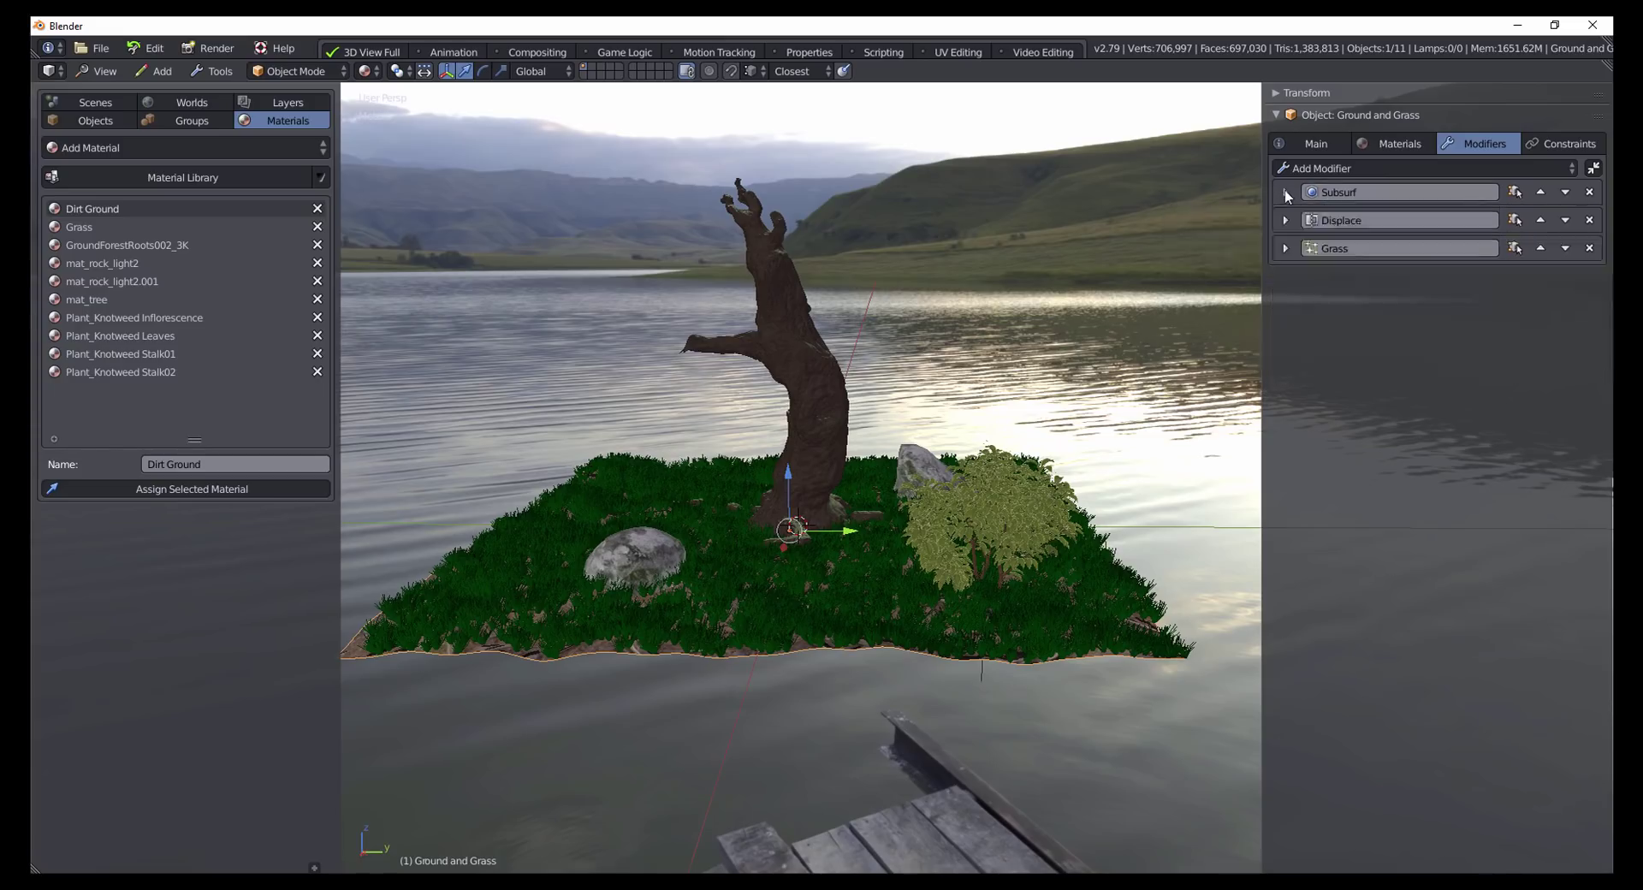
# Step: Set the Grass particle modifier's number of particles to 8000 and collapse its settings
pyautogui.click(1285, 248)
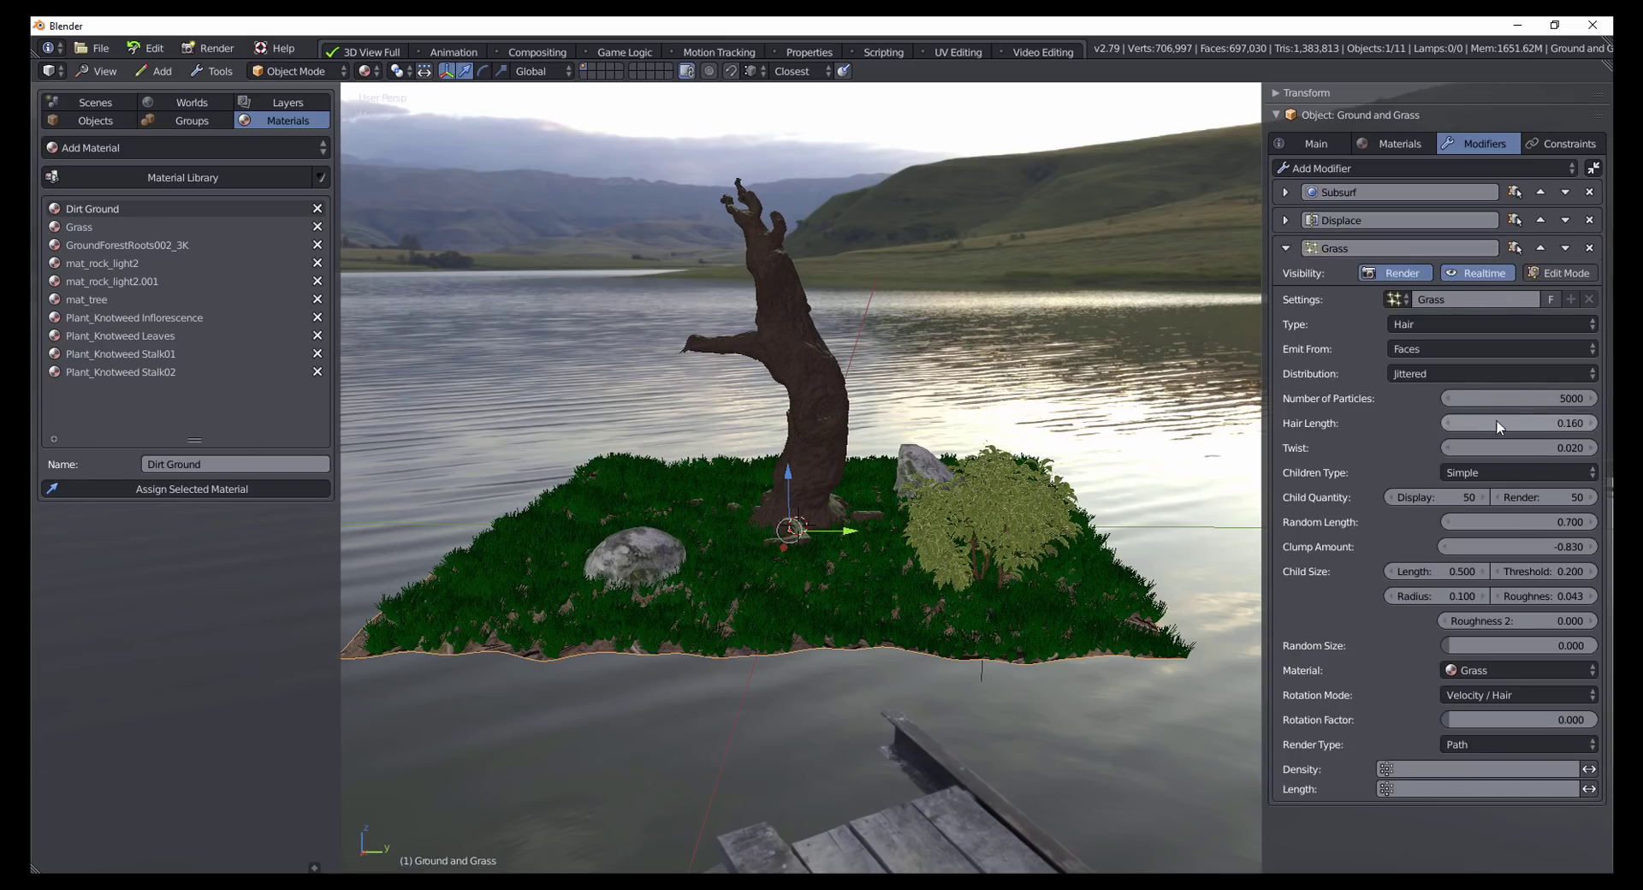
pyautogui.click(1571, 398)
pyautogui.write('80')
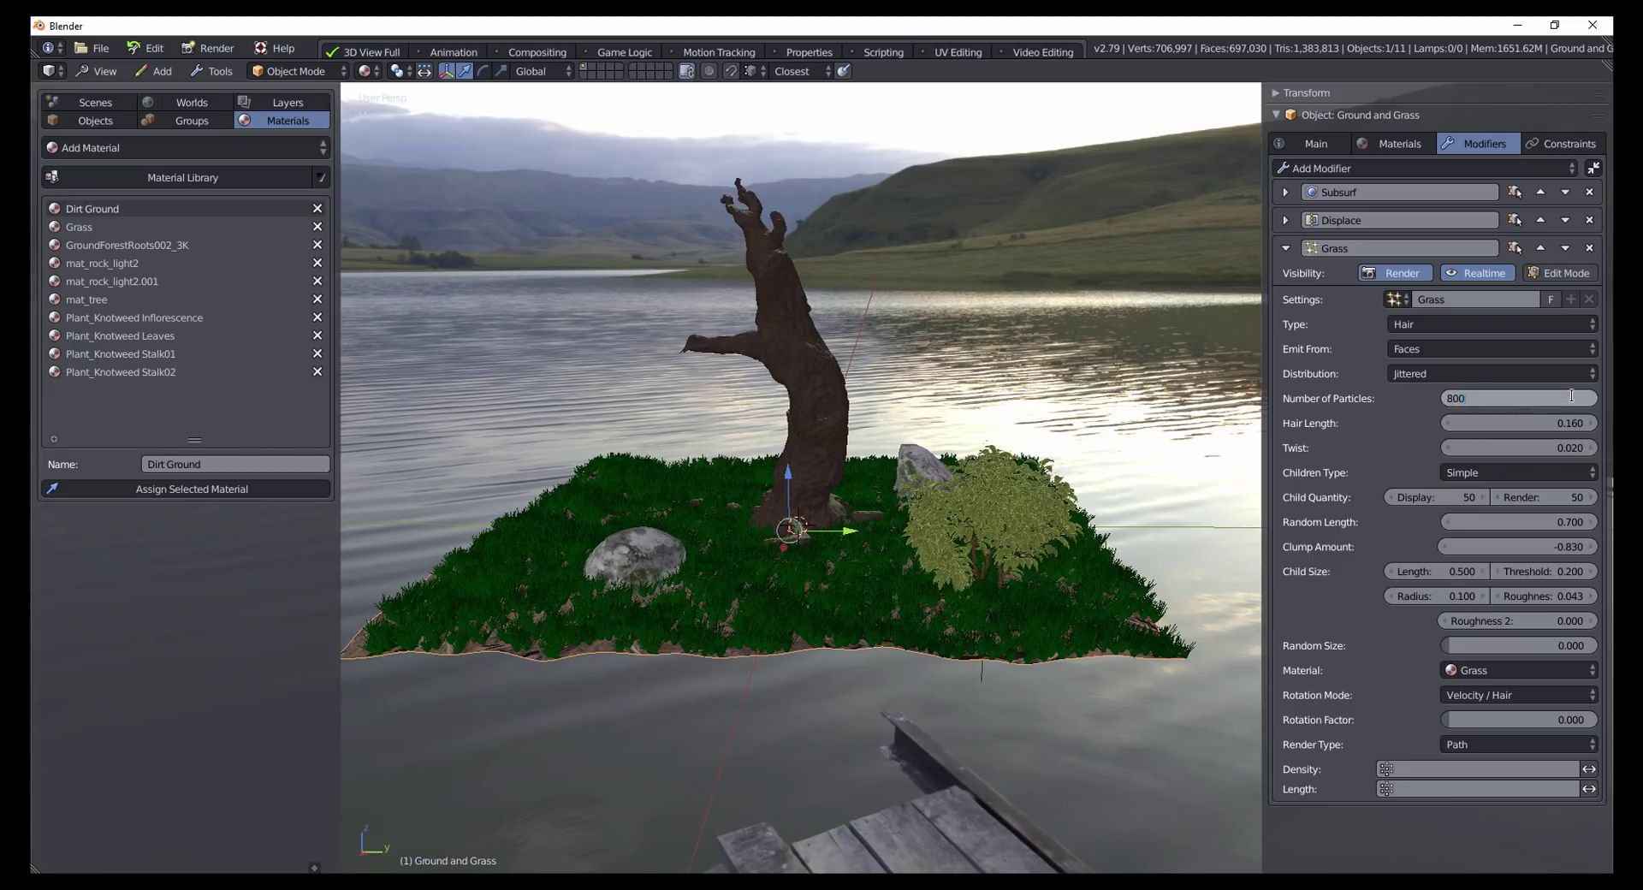
pyautogui.write('00')
pyautogui.press('Return')
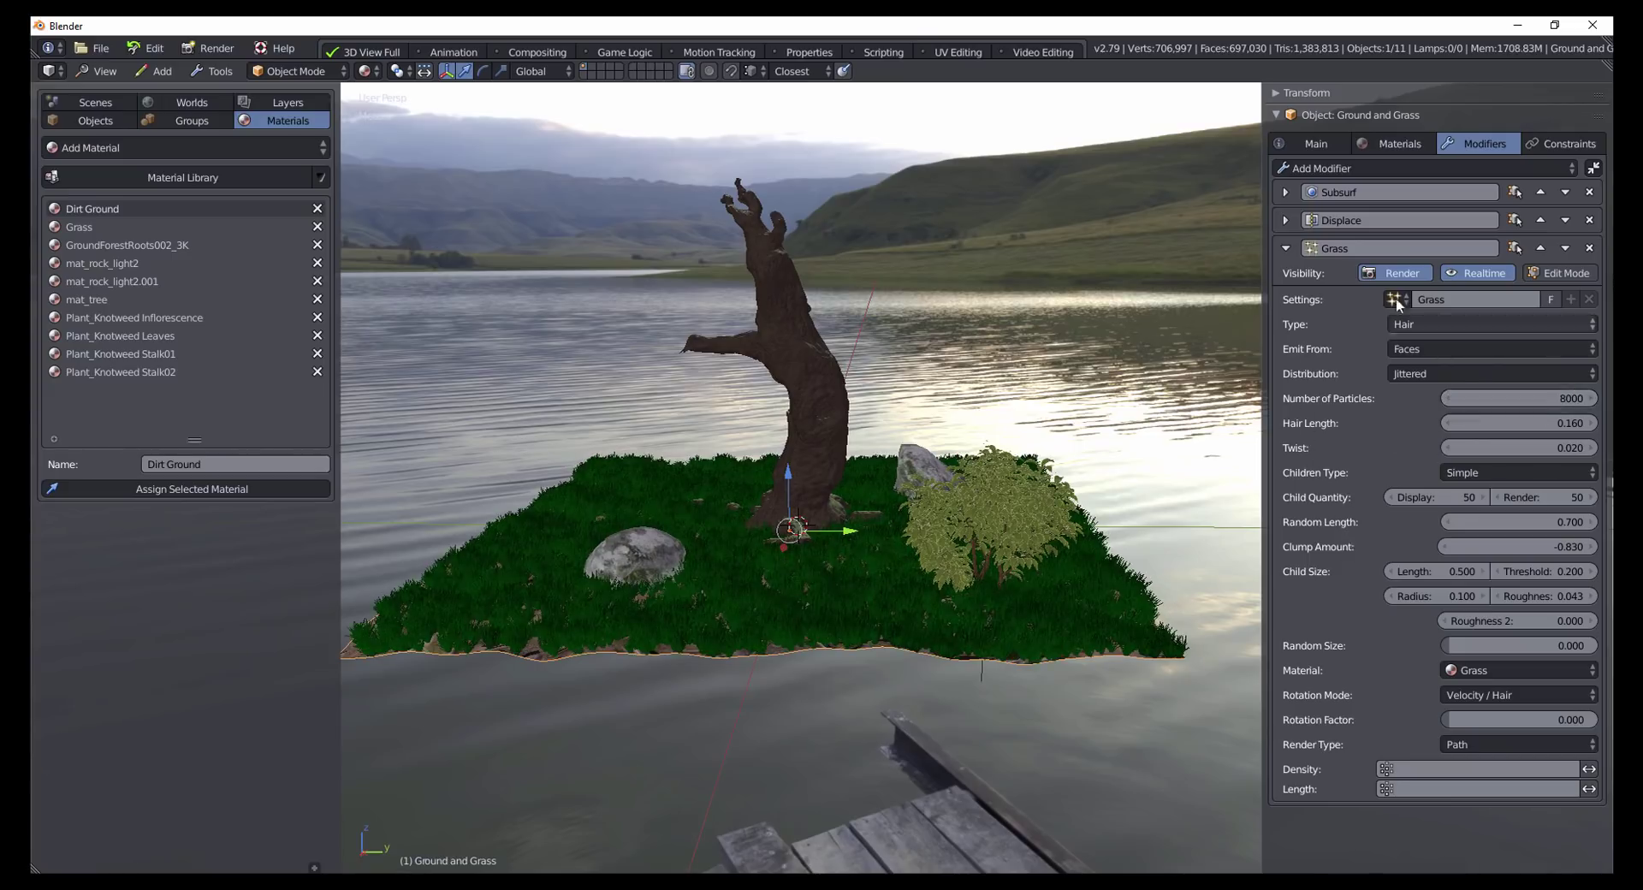
pyautogui.click(1286, 248)
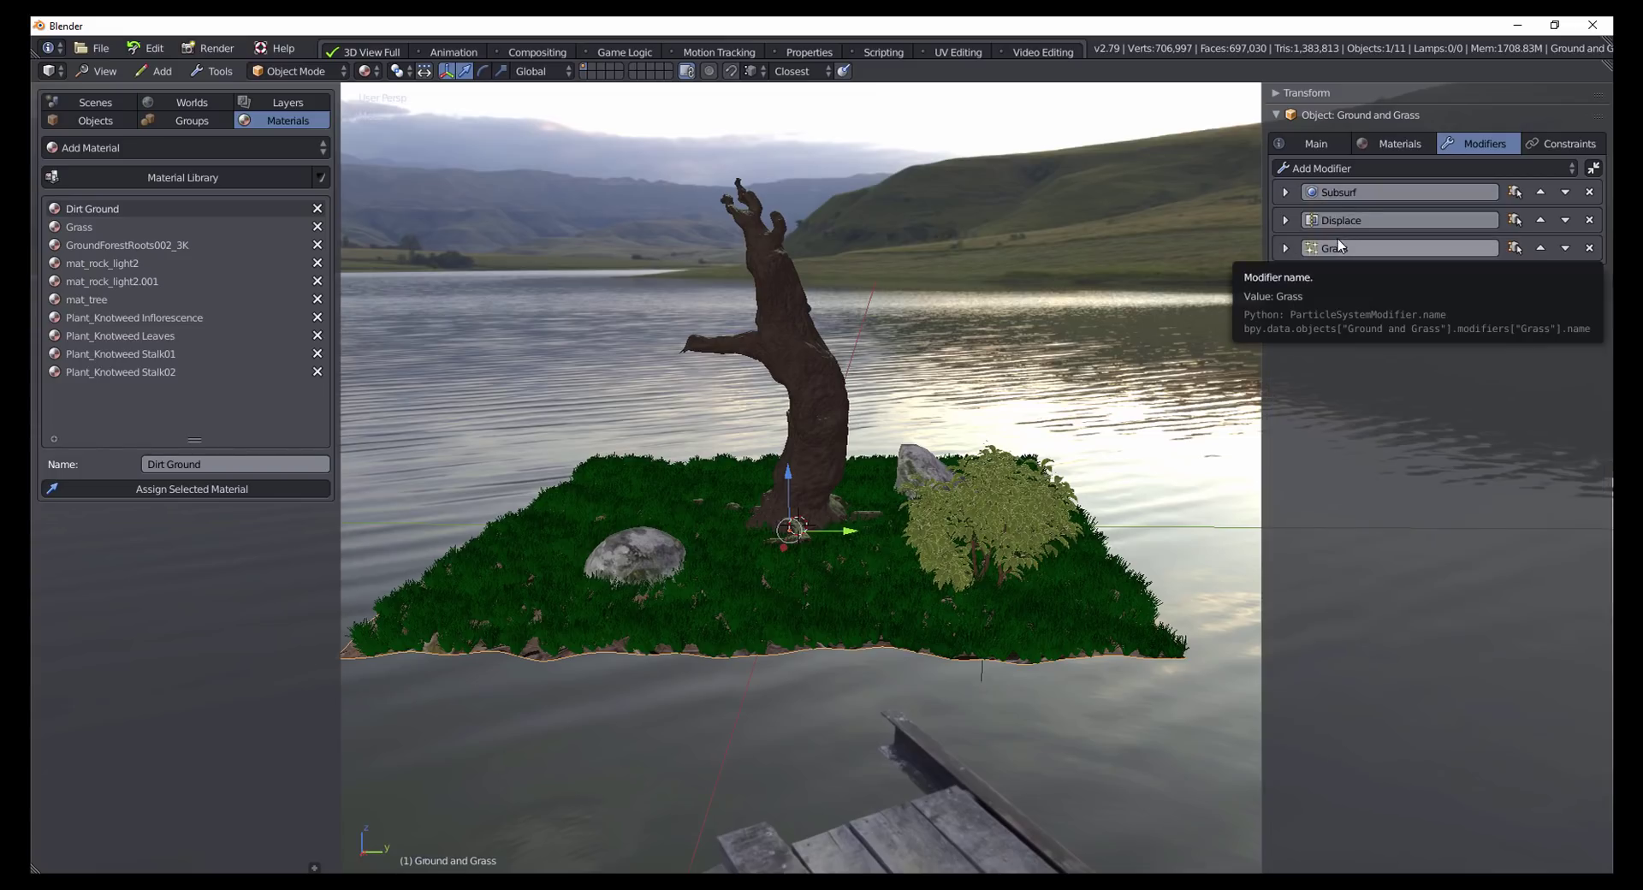
# Step: Examine the Displace modifier's settings on Ground and Grass and preview its Grass and GroundForestRoots002_3K materials
pyautogui.click(1285, 221)
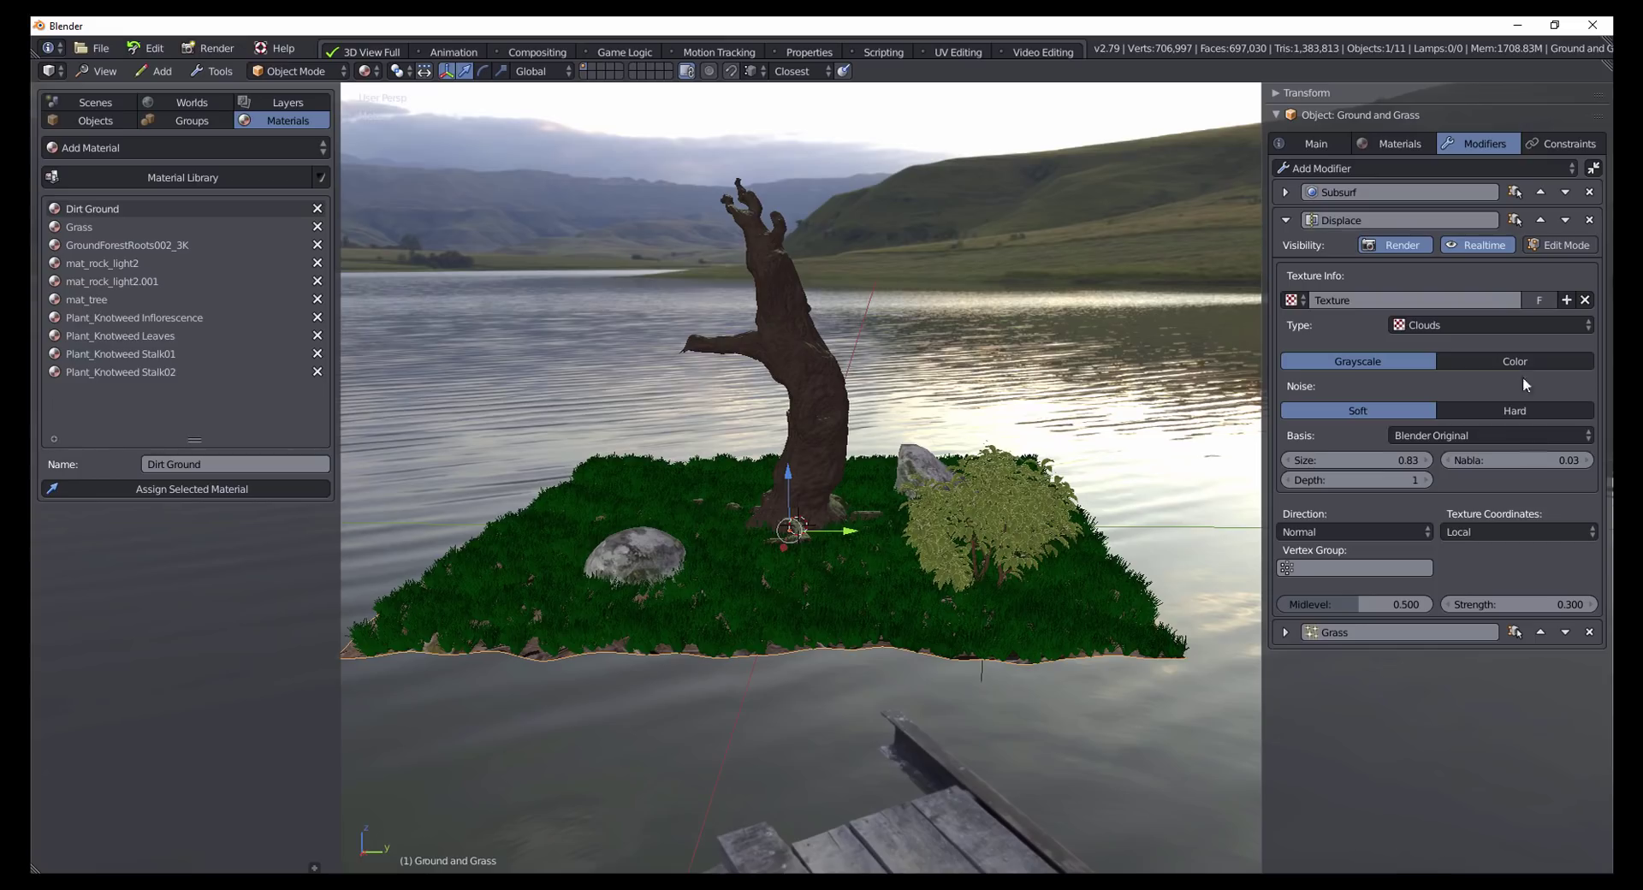
pyautogui.click(1285, 219)
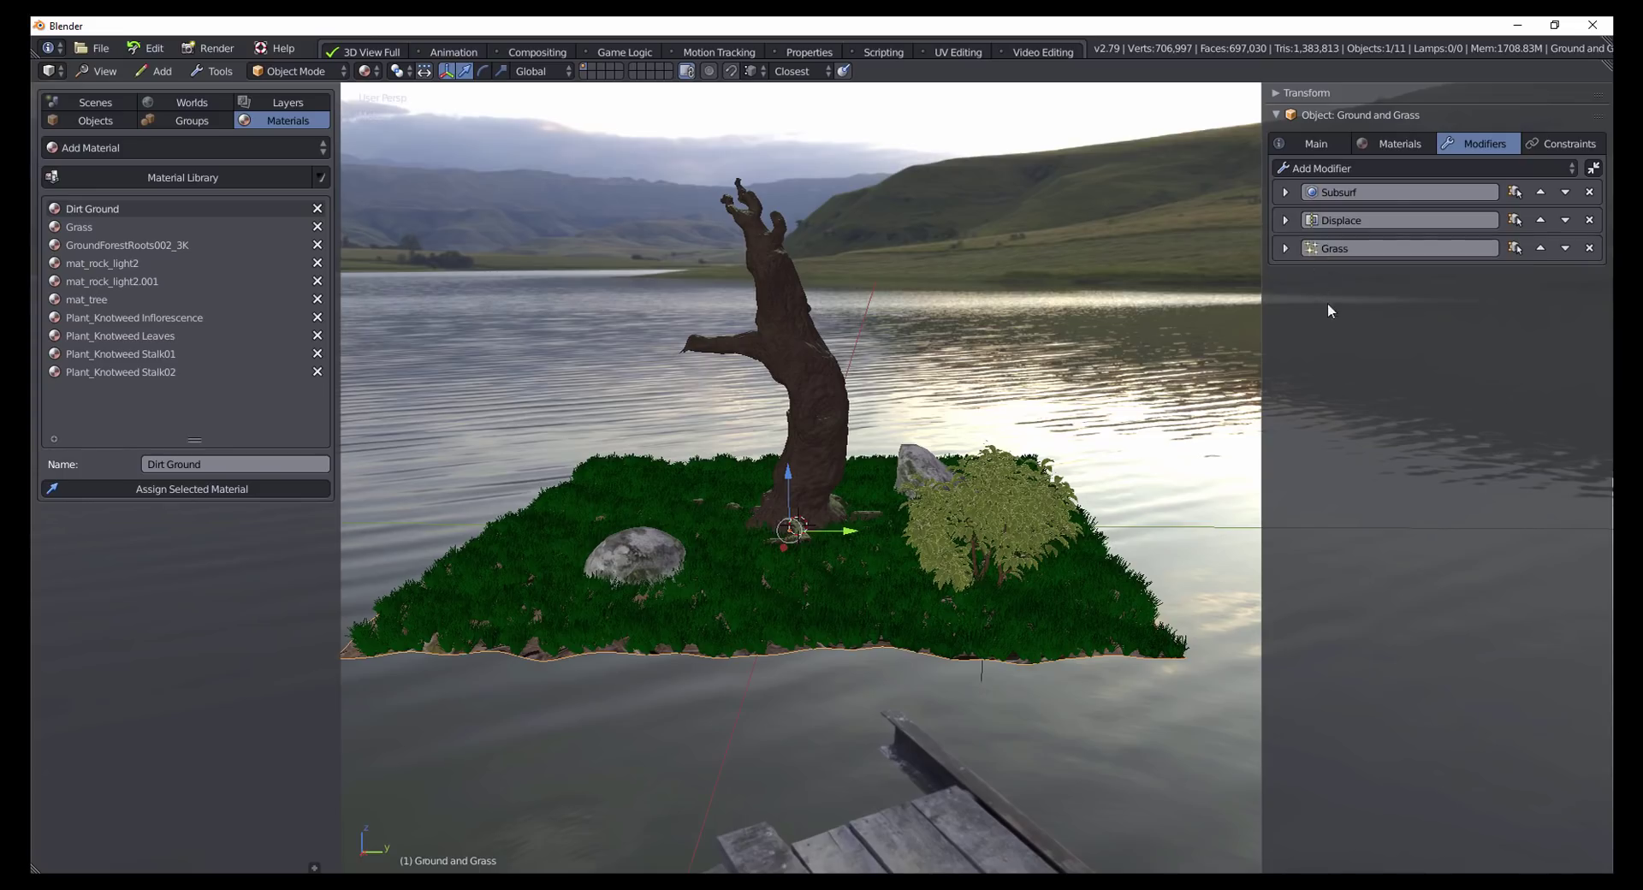
pyautogui.click(1395, 144)
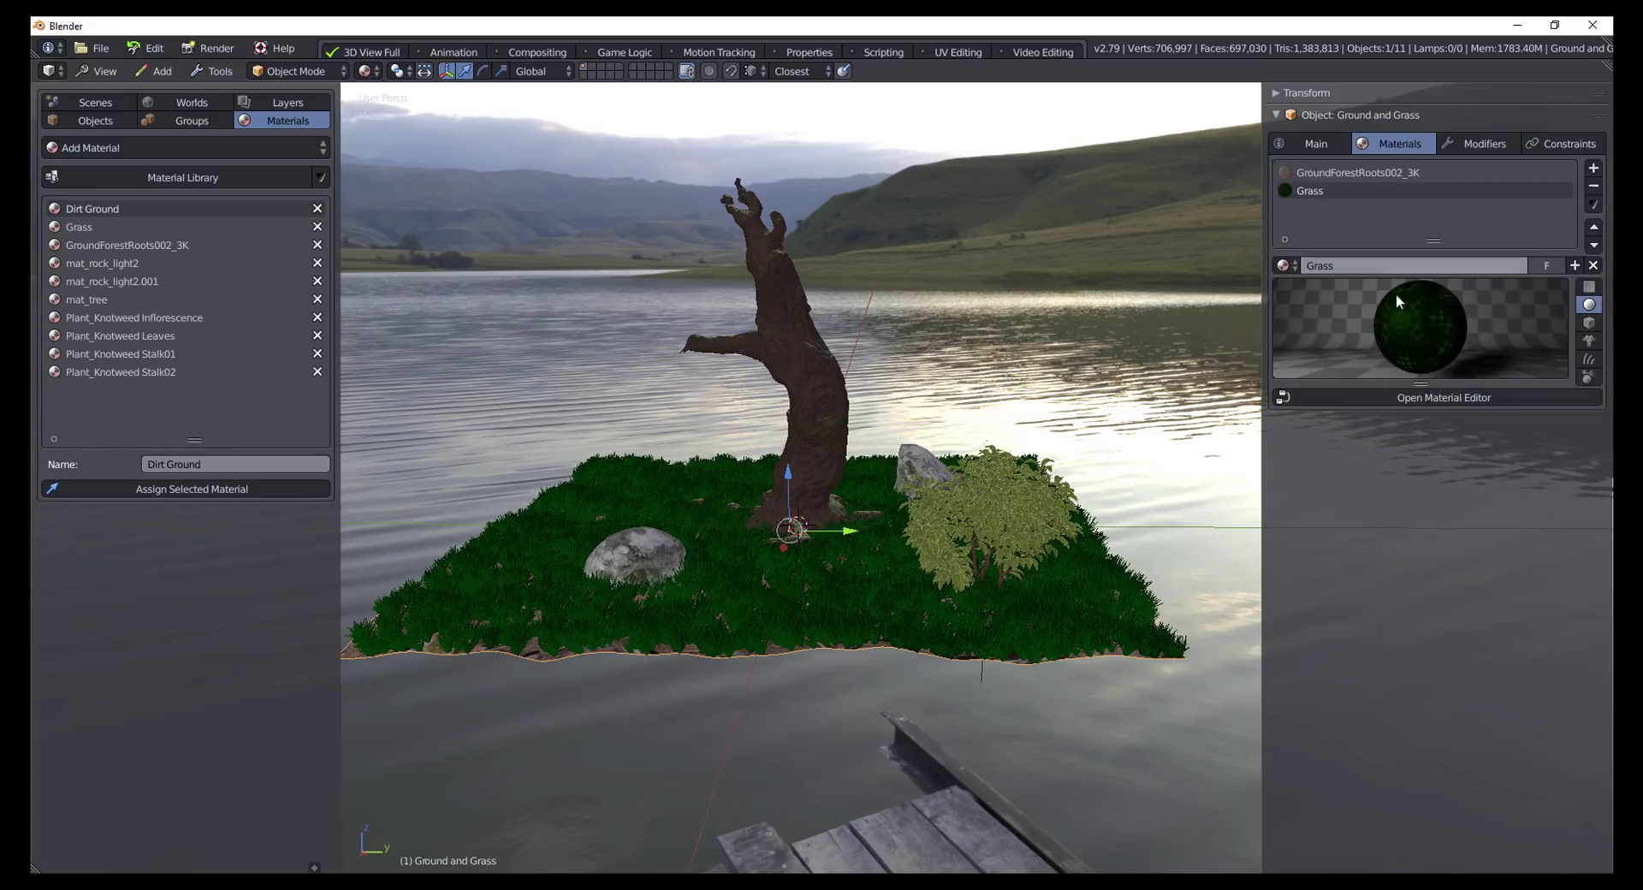
pyautogui.click(1329, 173)
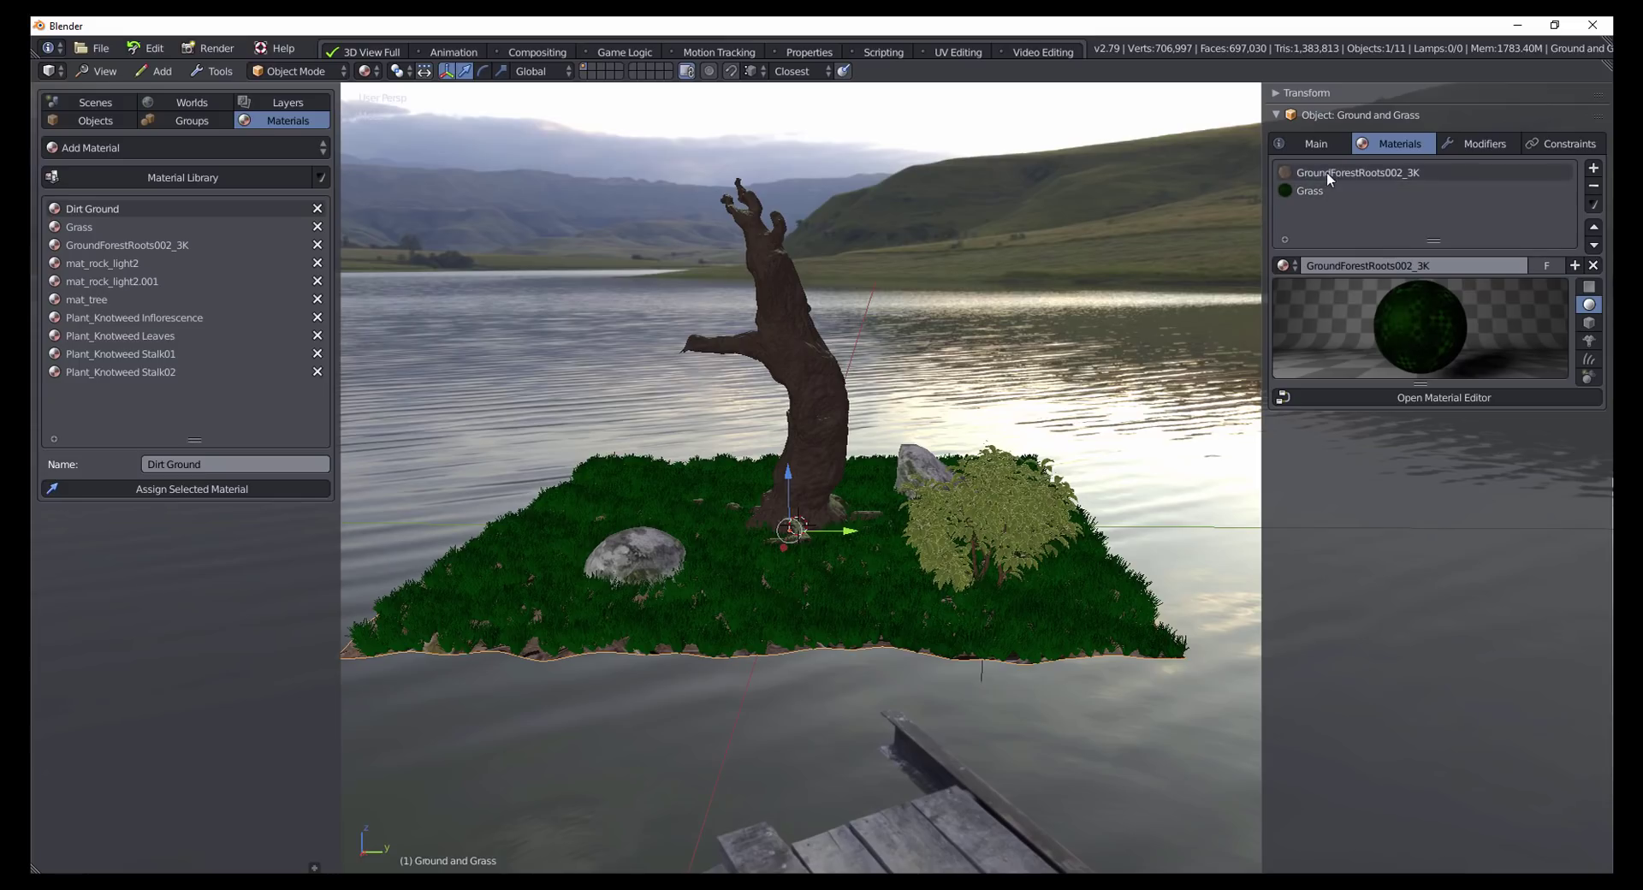
pyautogui.click(1325, 189)
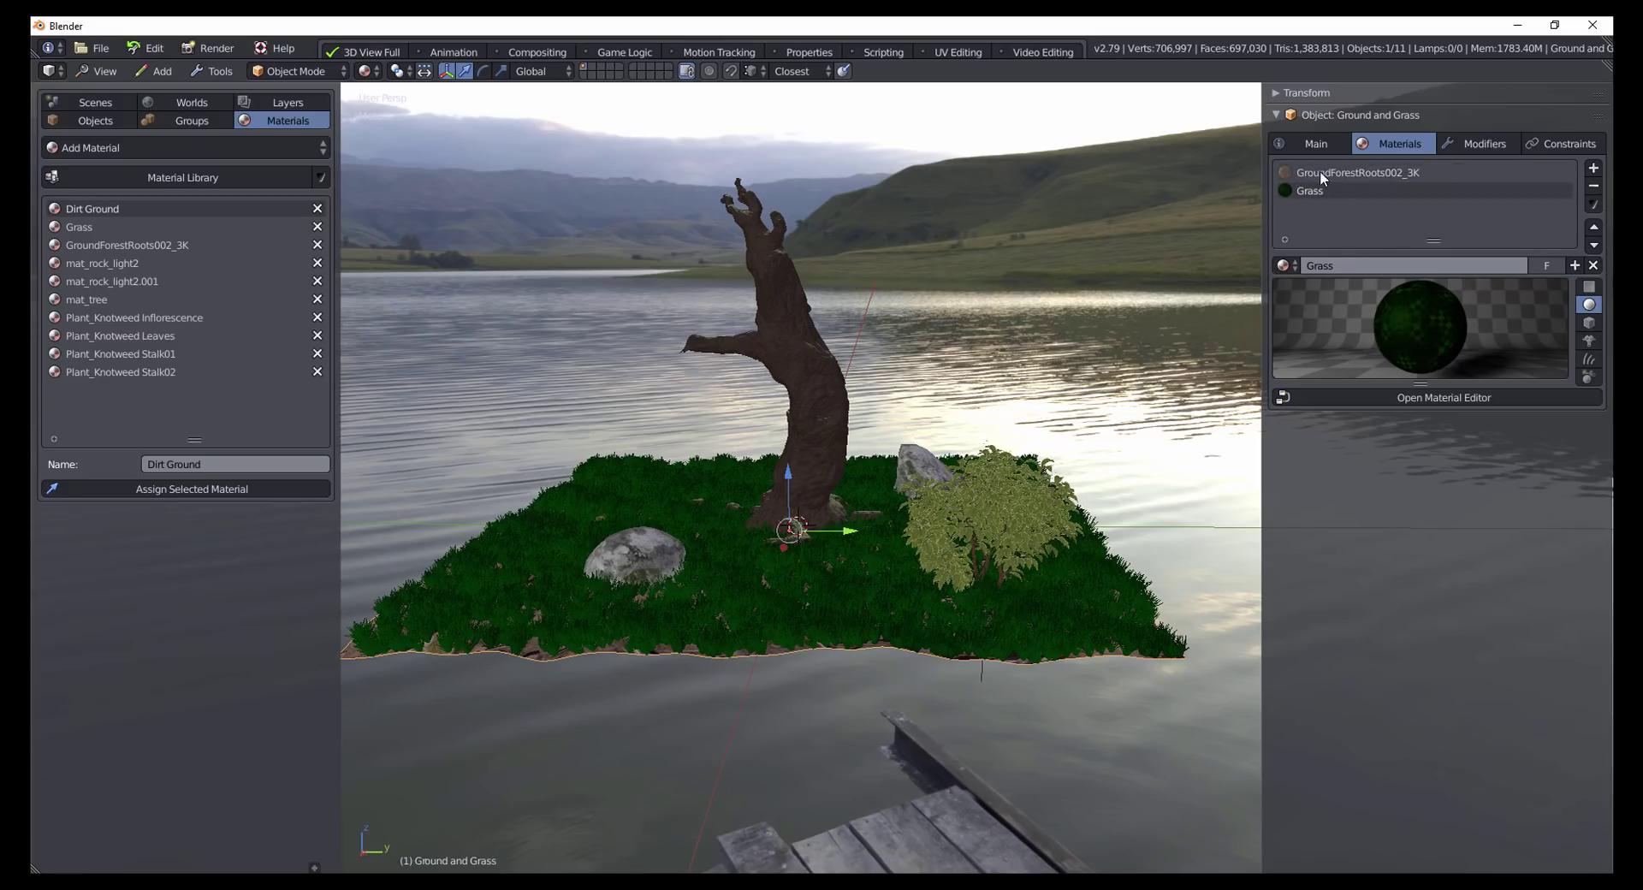
pyautogui.click(1317, 171)
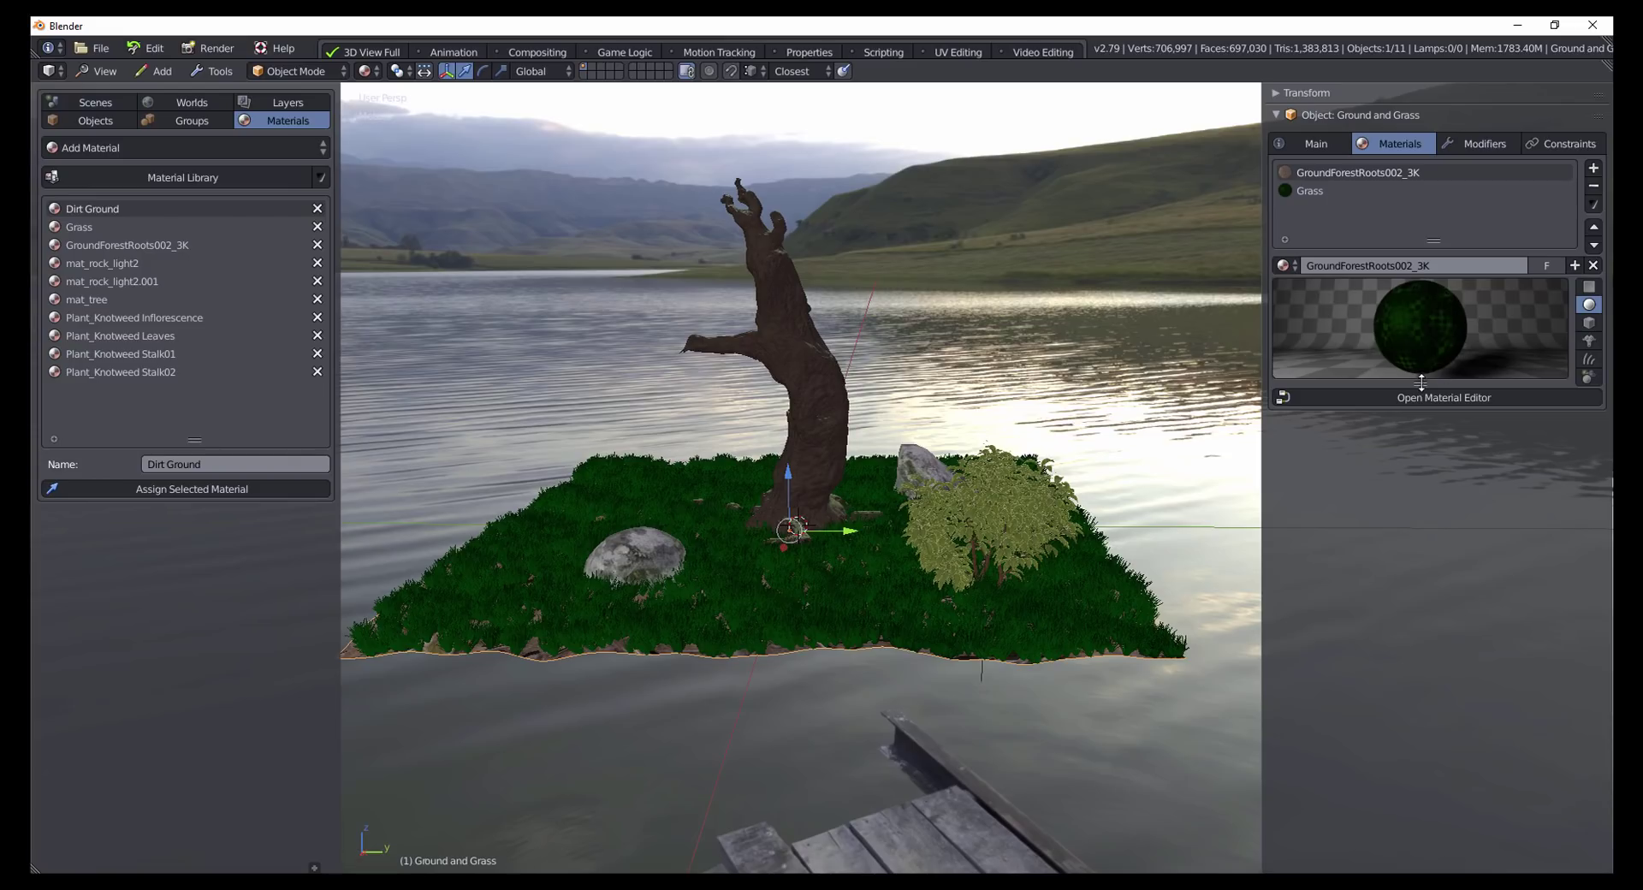
pyautogui.moveTo(1421, 383); pyautogui.dragTo(1424, 385)
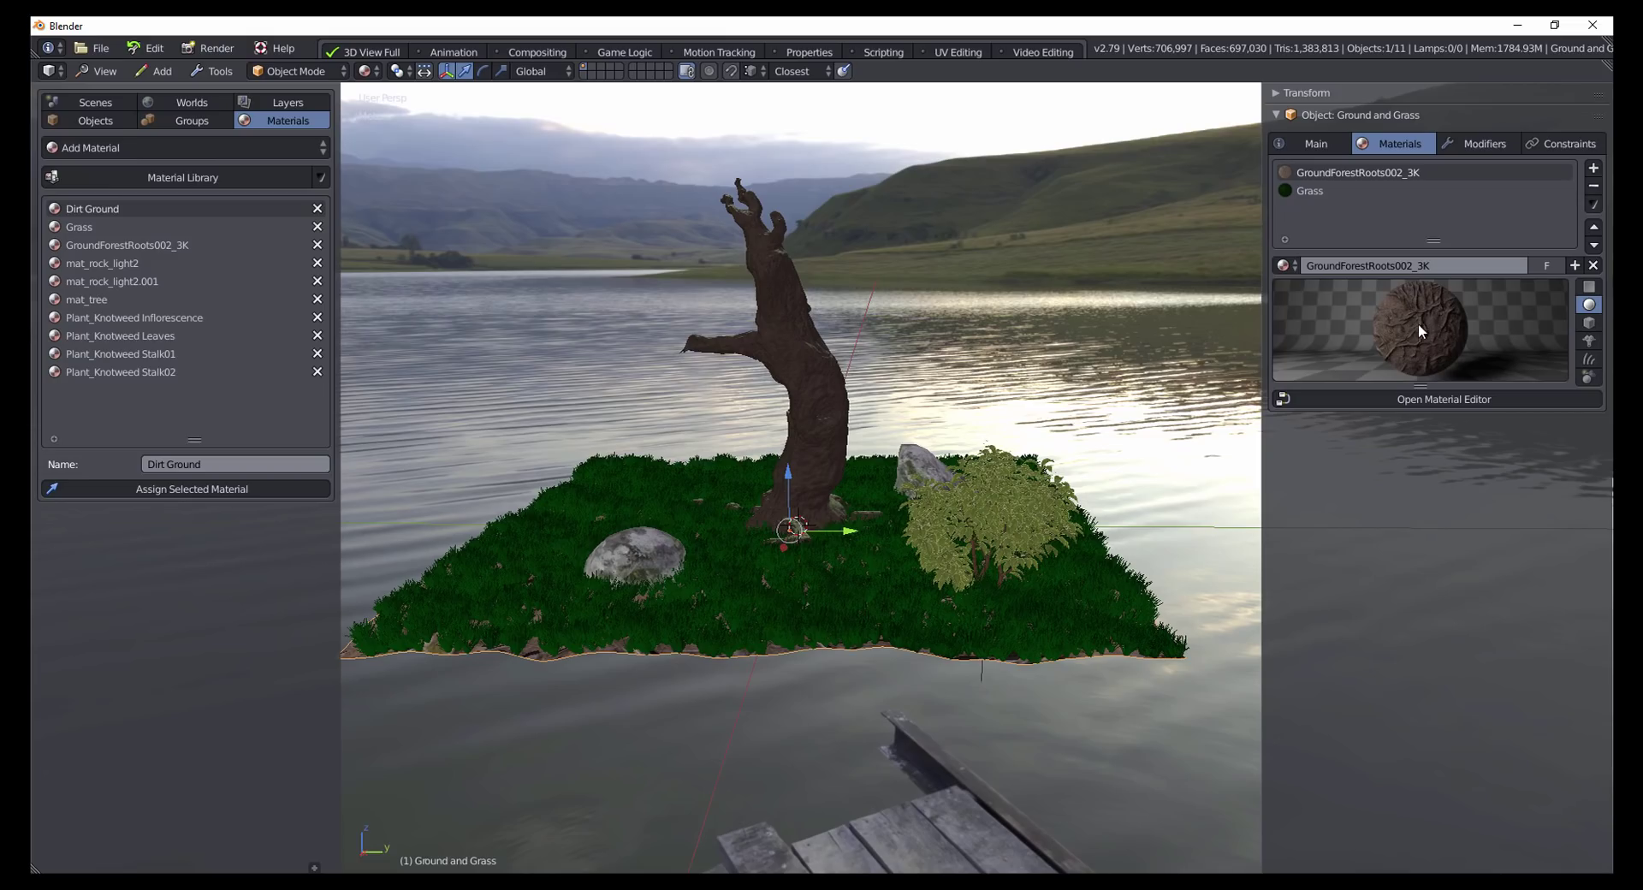
# Step: Show the scene's object list and lengthen it until every object fits
pyautogui.click(84, 121)
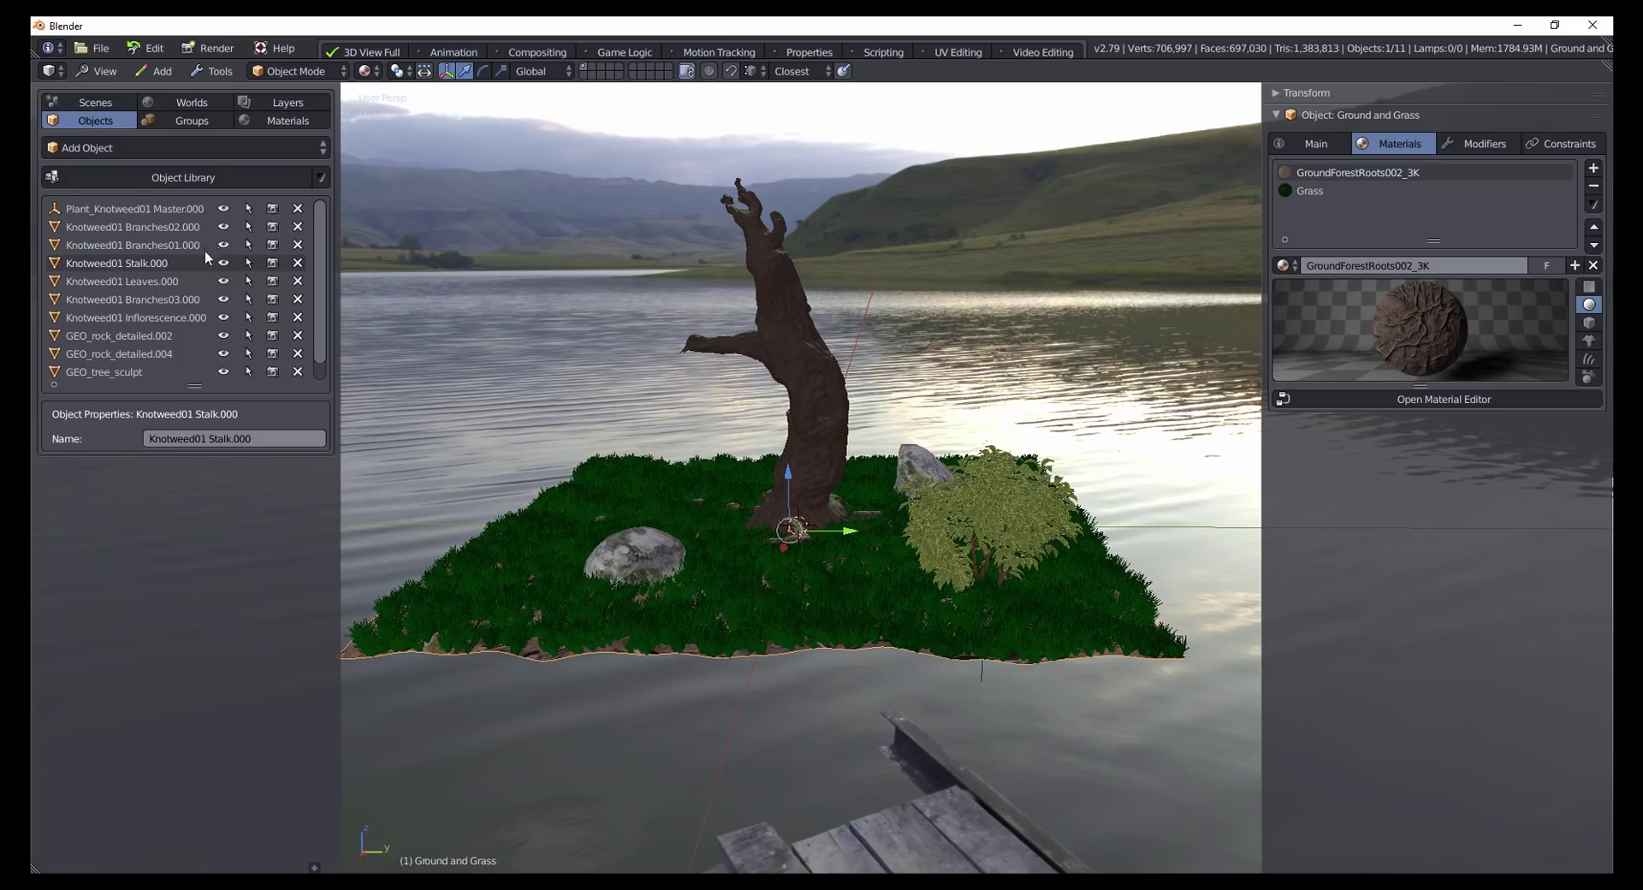
pyautogui.moveTo(194, 386); pyautogui.dragTo(194, 463)
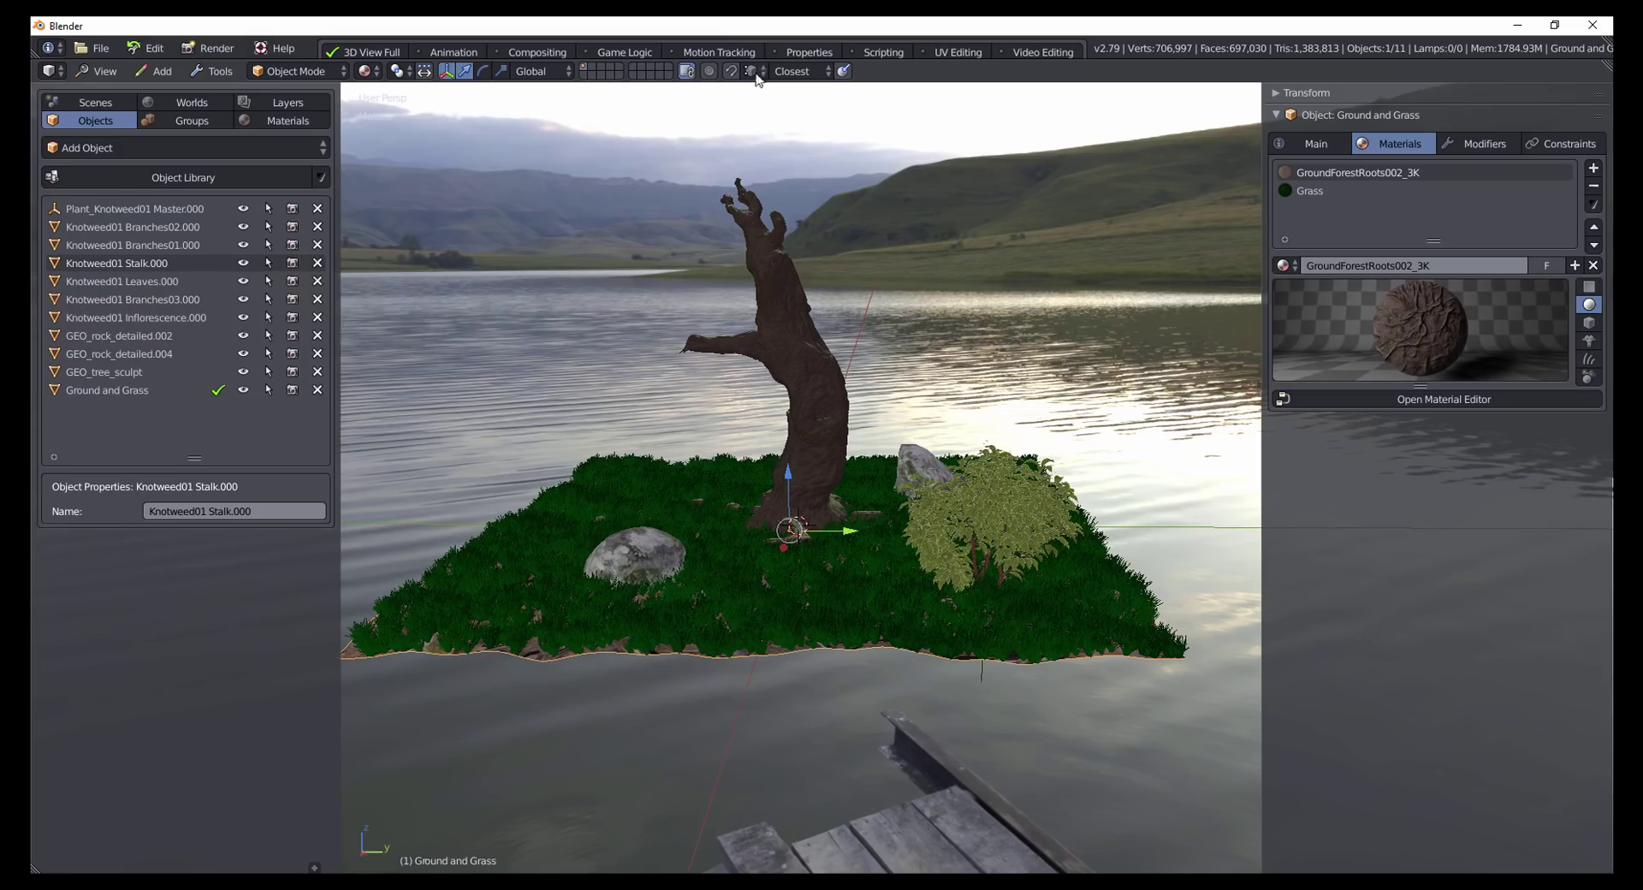
# Step: Switch to the Properties workspace and inspect the outliner entries of Ground and Grass and GEO_tree_sculpt
pyautogui.click(804, 52)
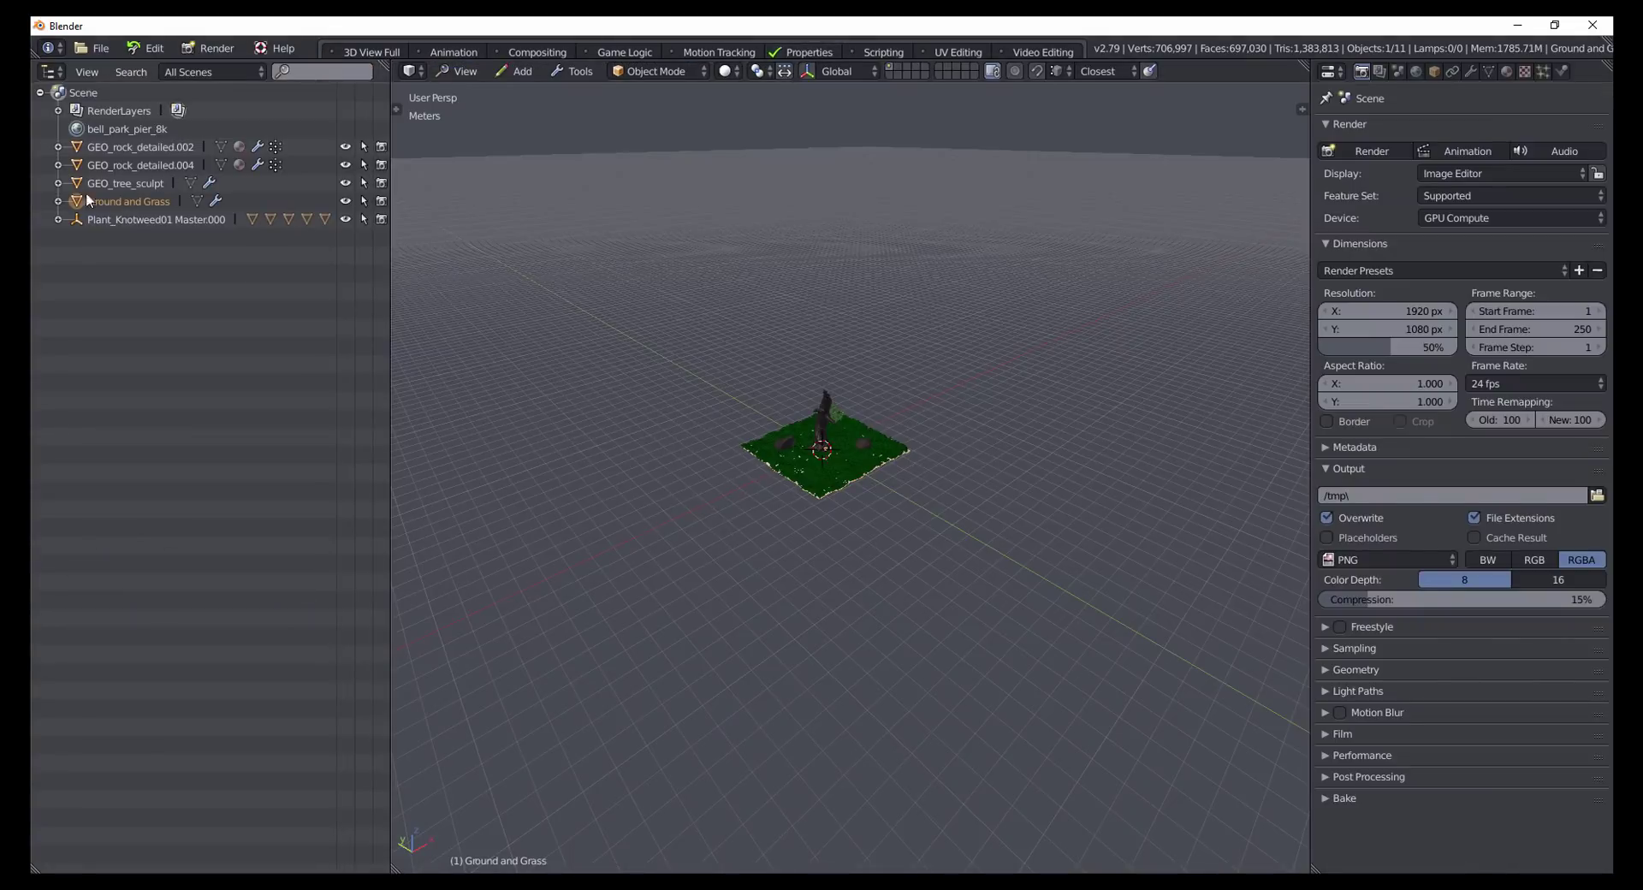
pyautogui.click(58, 202)
pyautogui.click(58, 202)
pyautogui.click(58, 183)
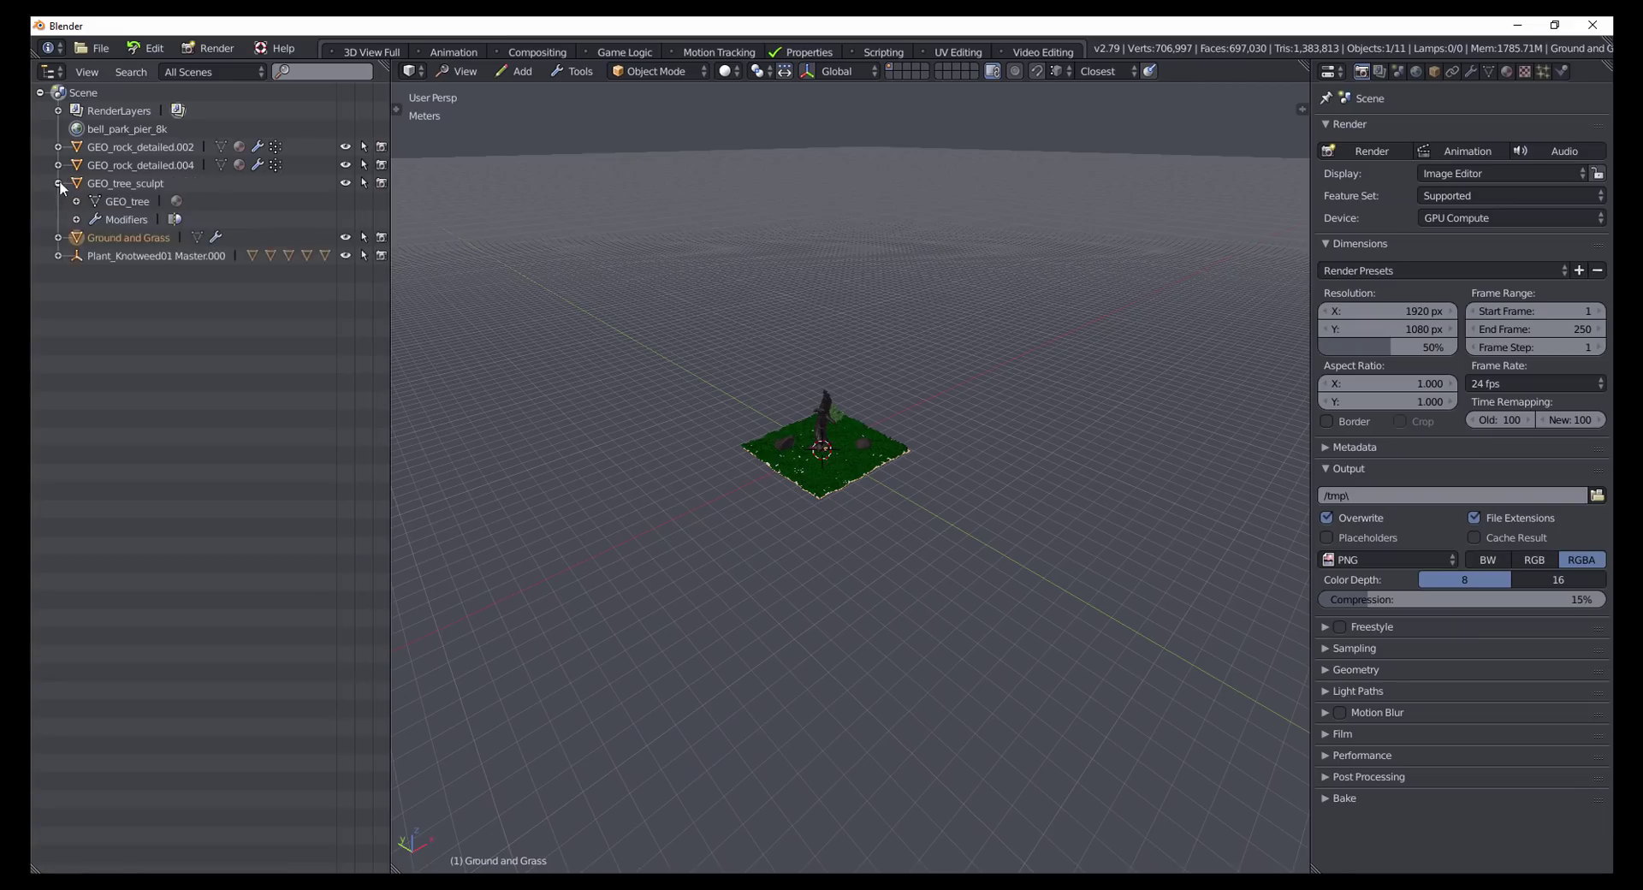
pyautogui.click(58, 183)
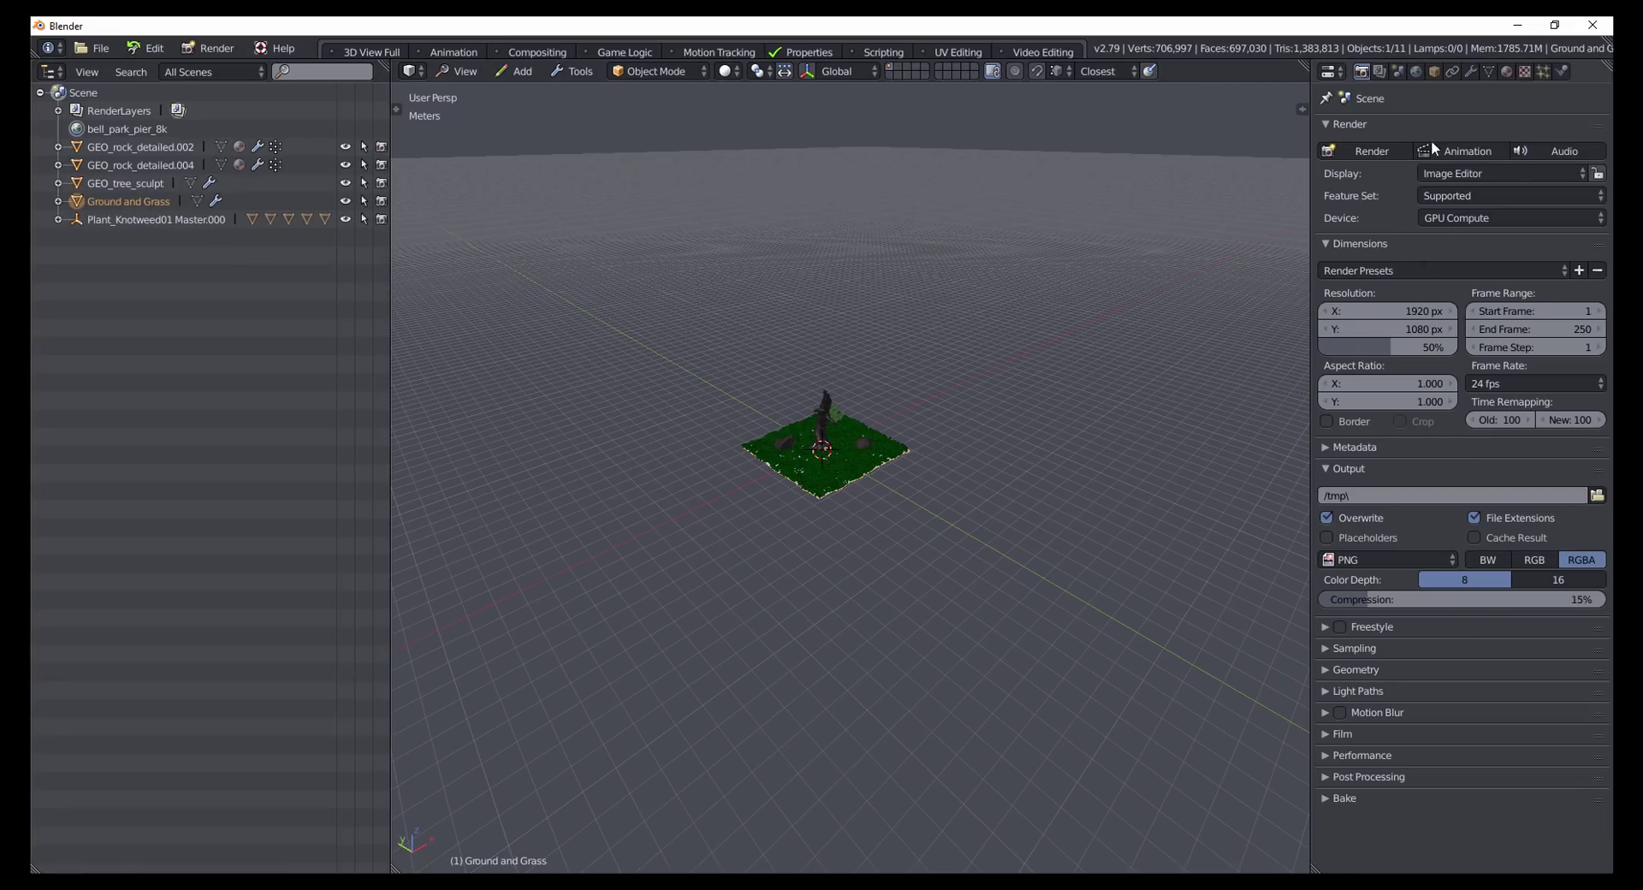
# Step: Preview the GroundForestRoots002_3K and Grass materials in the standard material properties, and return to the 3D View Full workspace
pyautogui.click(1507, 71)
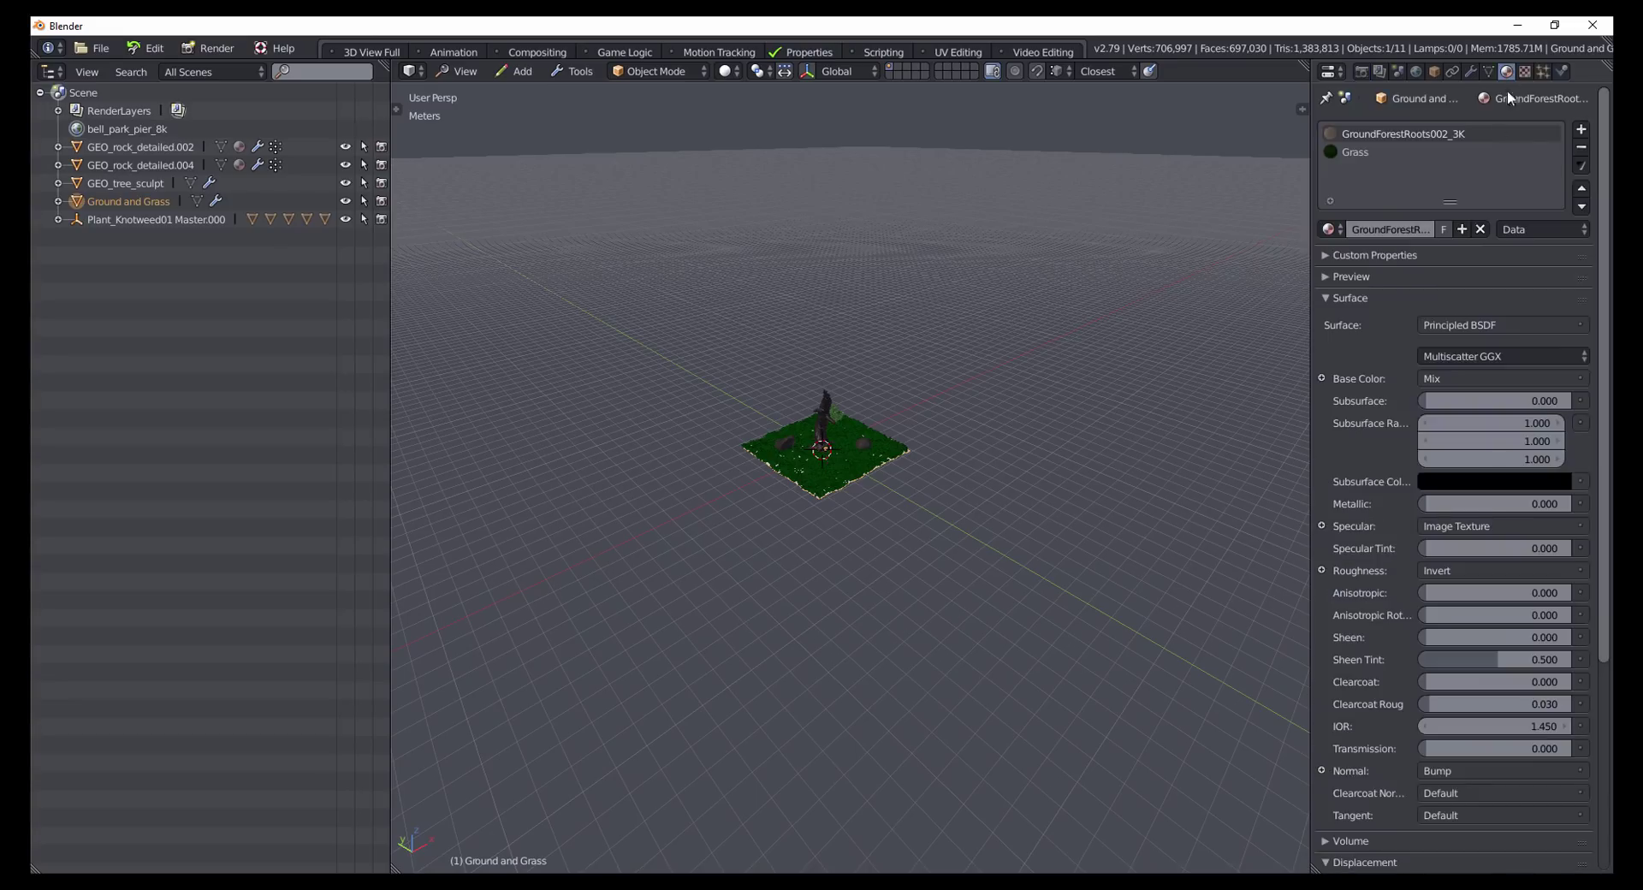
pyautogui.click(1352, 277)
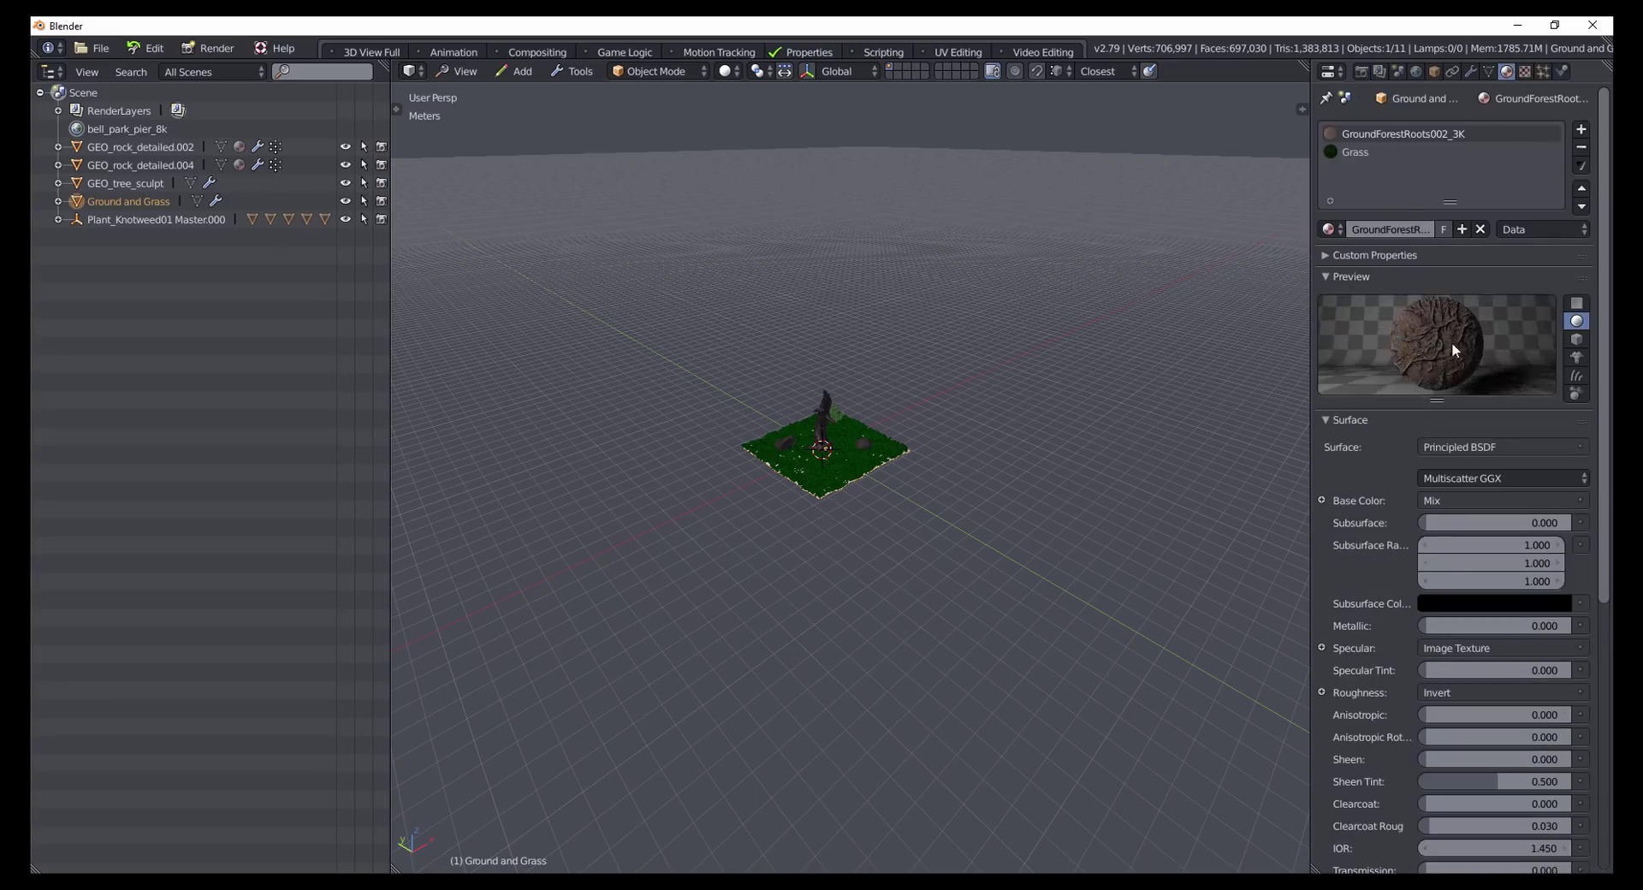
pyautogui.click(1369, 152)
pyautogui.click(1378, 136)
pyautogui.click(1382, 150)
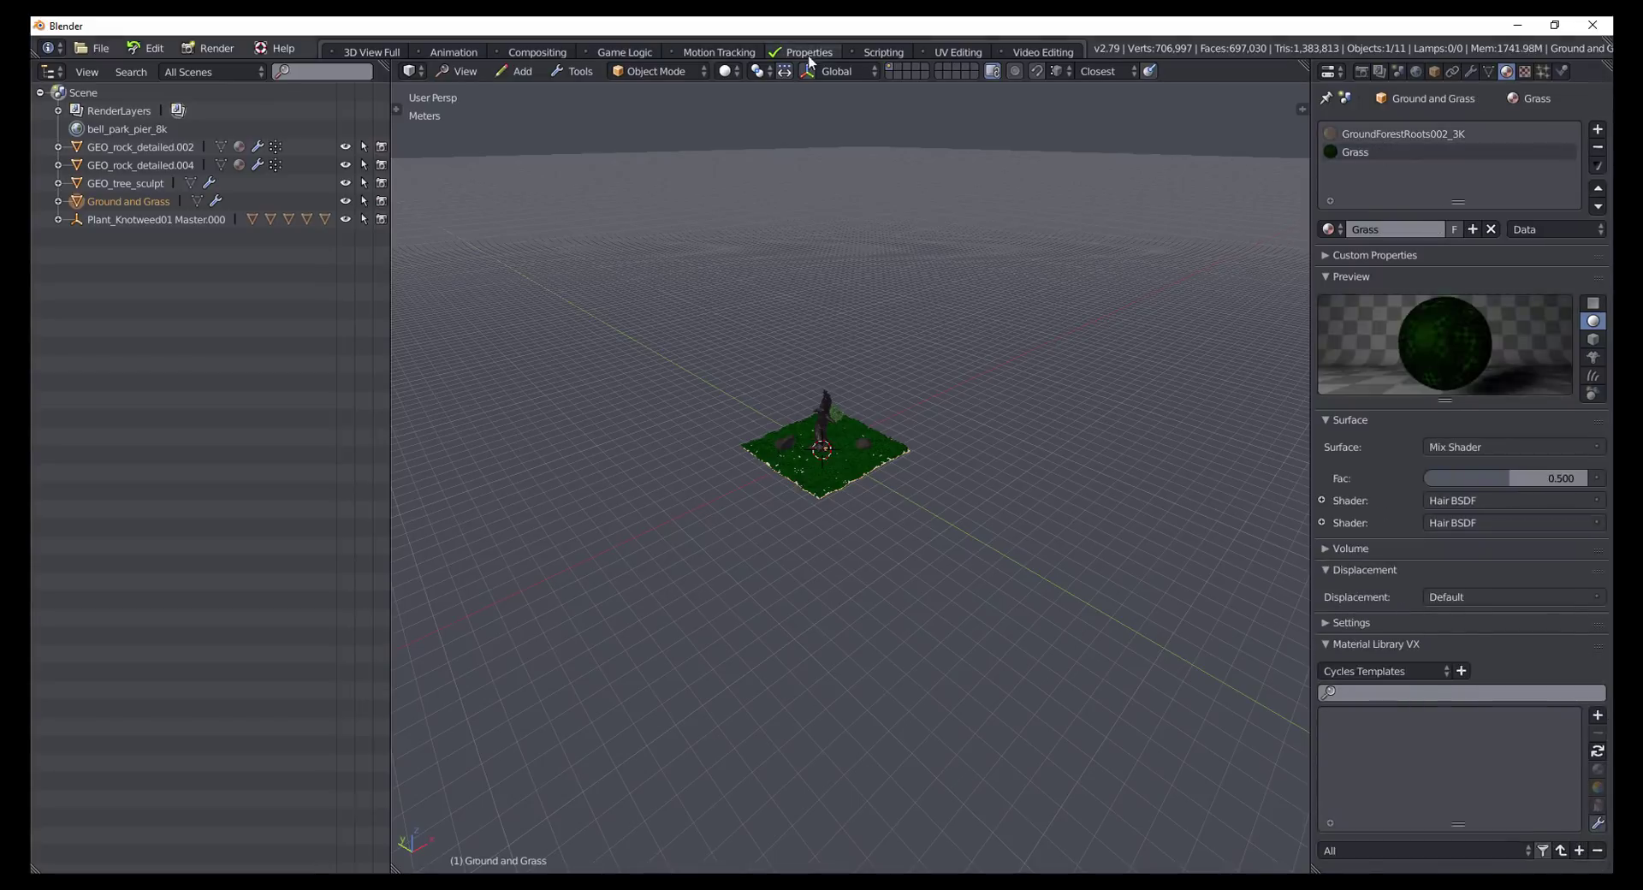
pyautogui.click(367, 52)
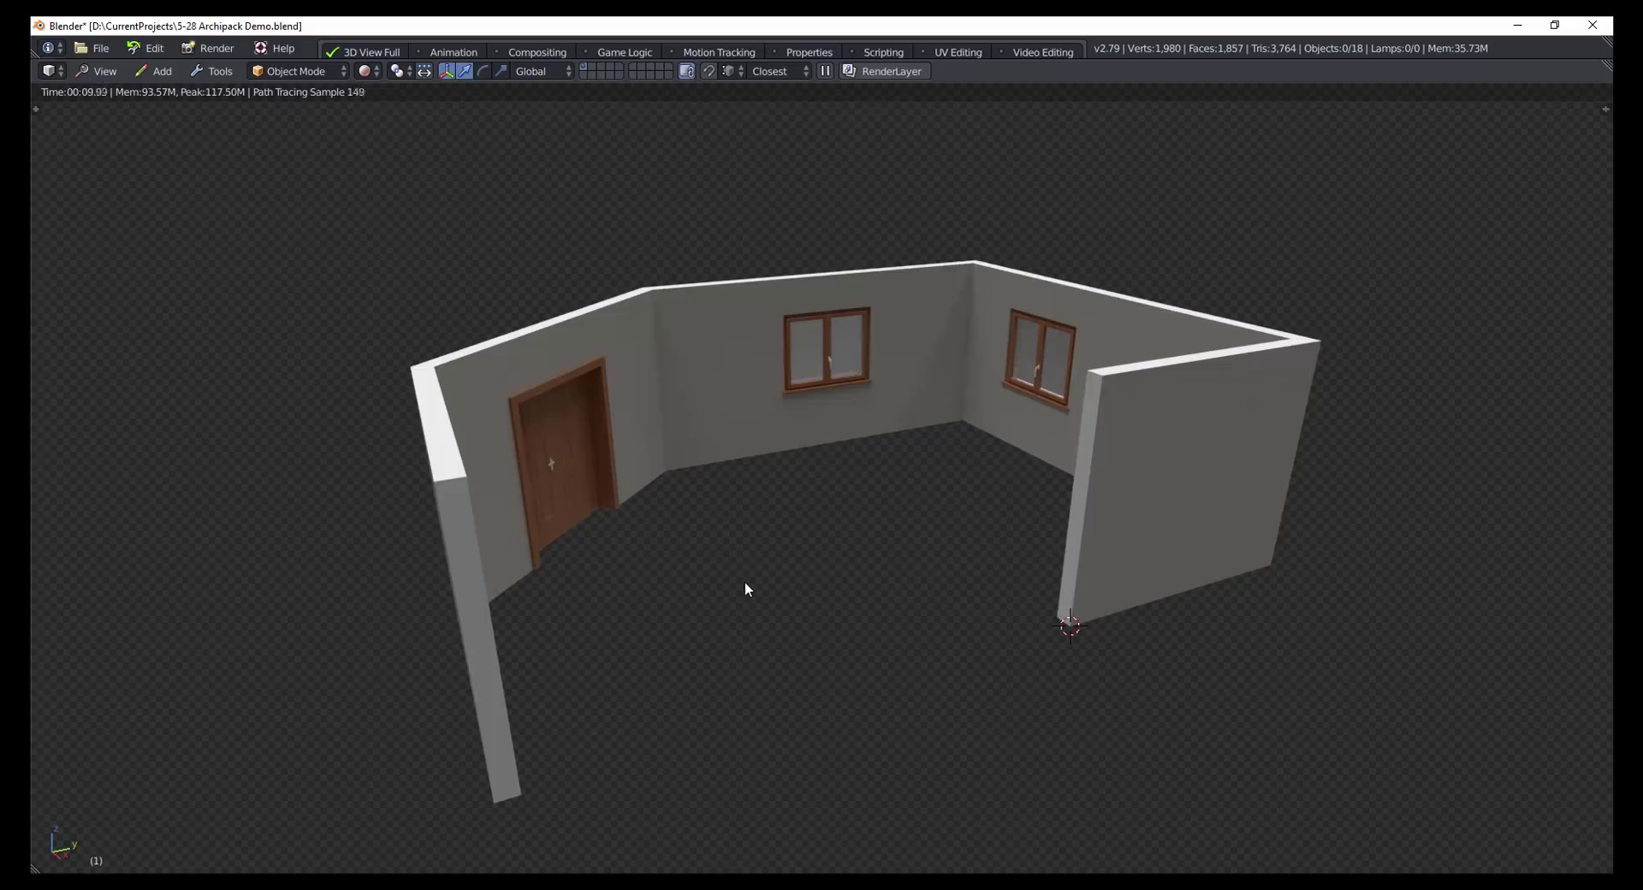
# Step: Turn off rendered viewport shading for the room model
pyautogui.hotkey('shift', 'z')
pyautogui.moveTo(792, 603); pyautogui.dragTo(797, 552, button='middle')
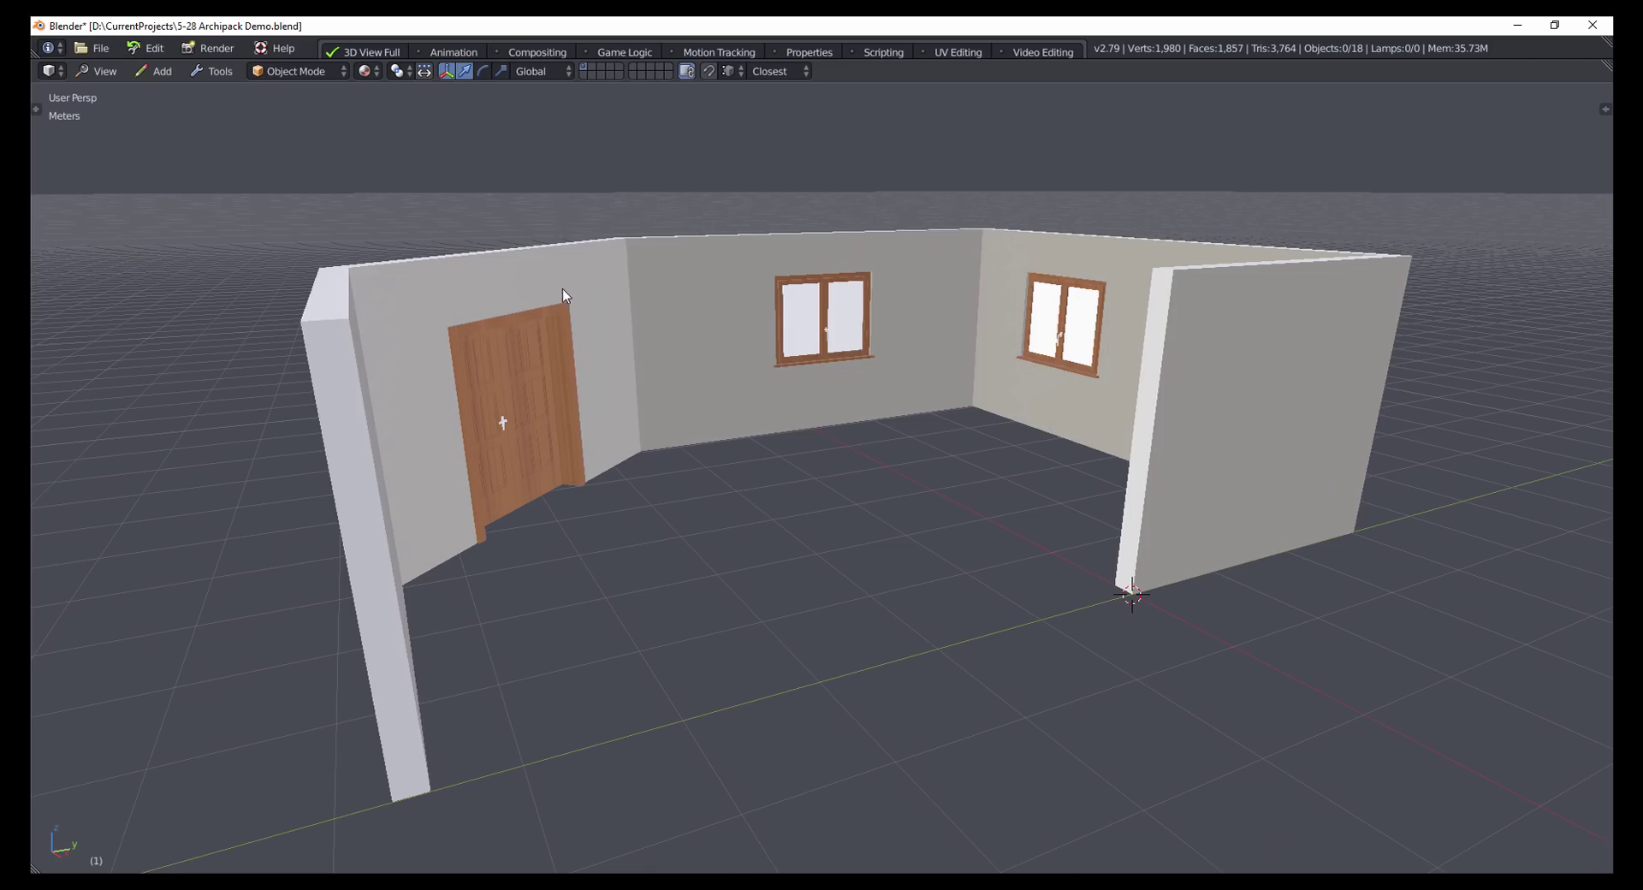
# Step: Add a plane mesh and move it onto the floor area inside the room's walls
pyautogui.click(156, 70)
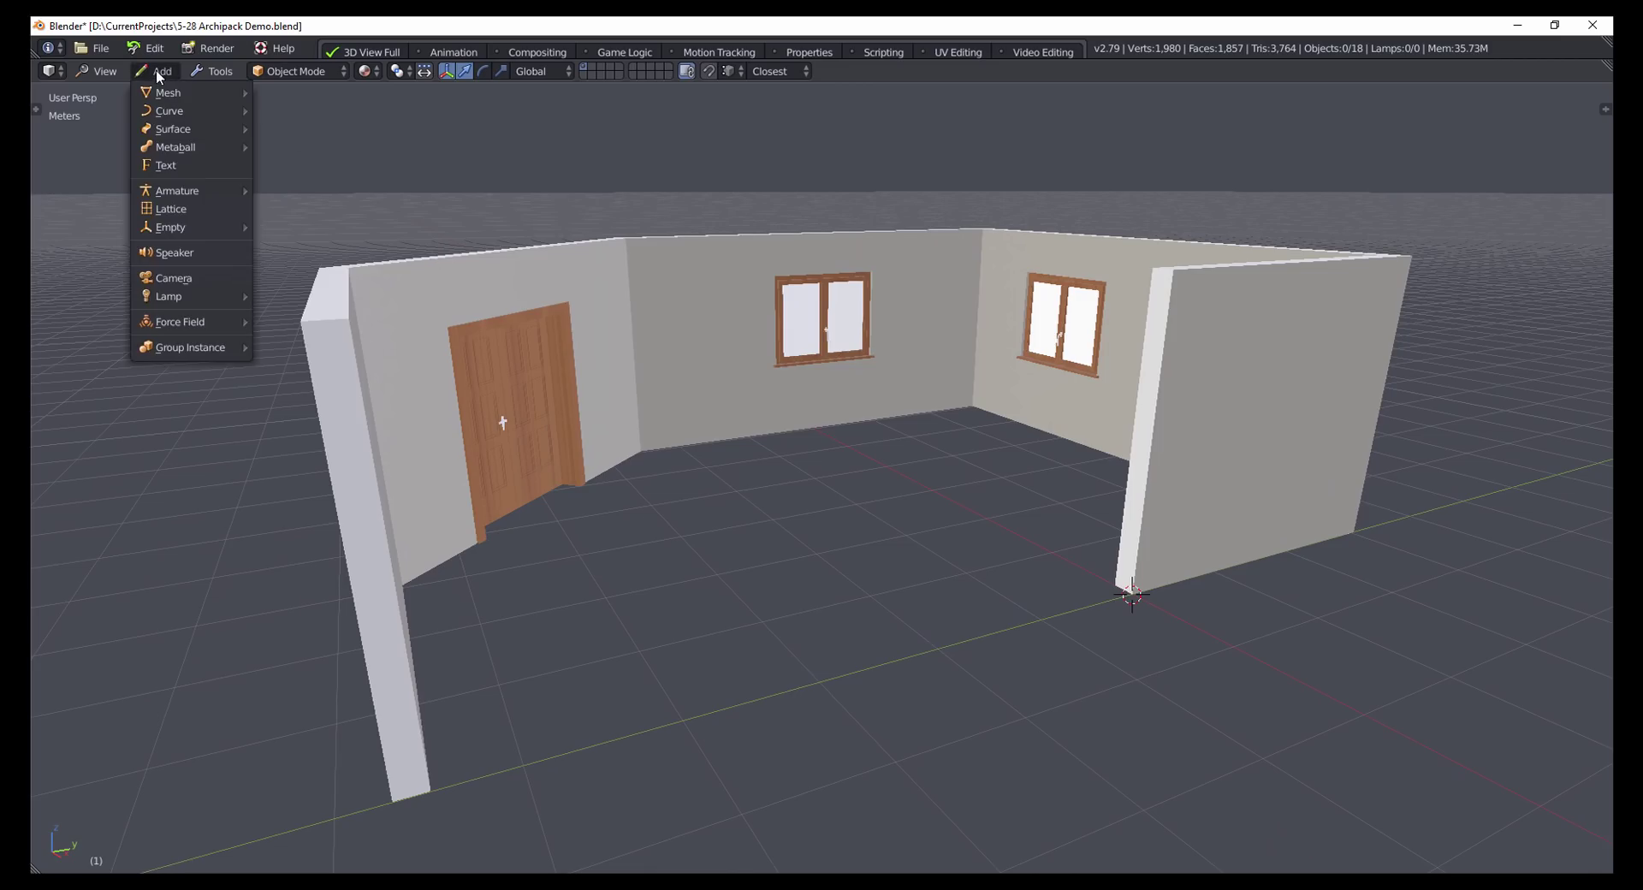
pyautogui.moveTo(171, 96)
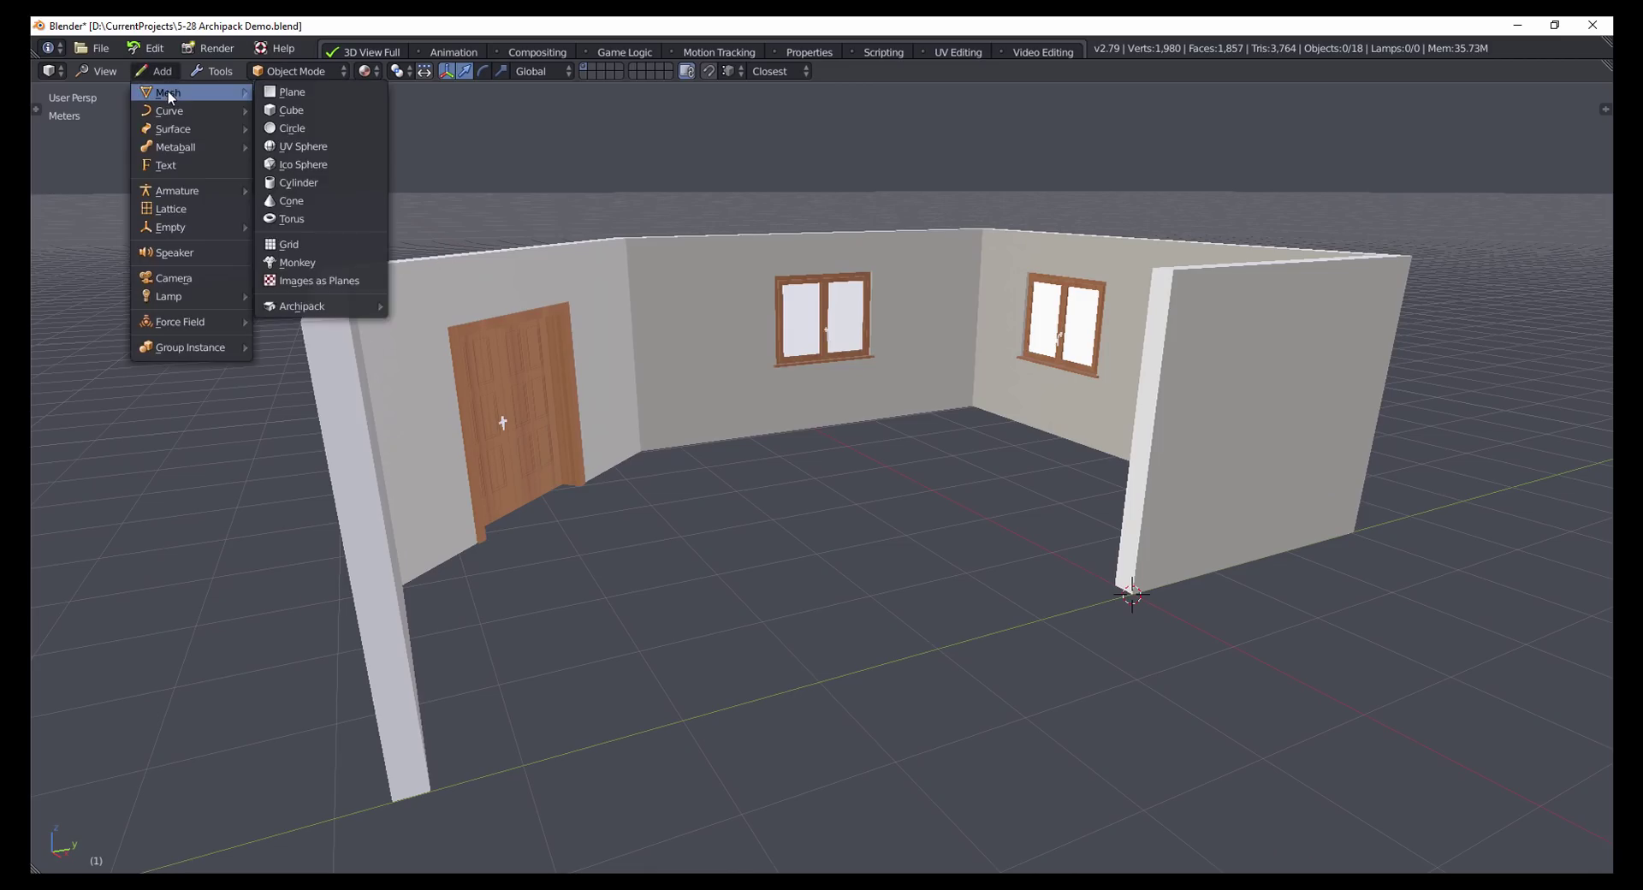
pyautogui.click(327, 95)
pyautogui.press('g')
pyautogui.click(923, 516)
# Step: Try to cover the room's floor by extruding the plane's edges toward the walls in Edit Mode
pyautogui.press('Tab')
pyautogui.press('e')
pyautogui.click(462, 559)
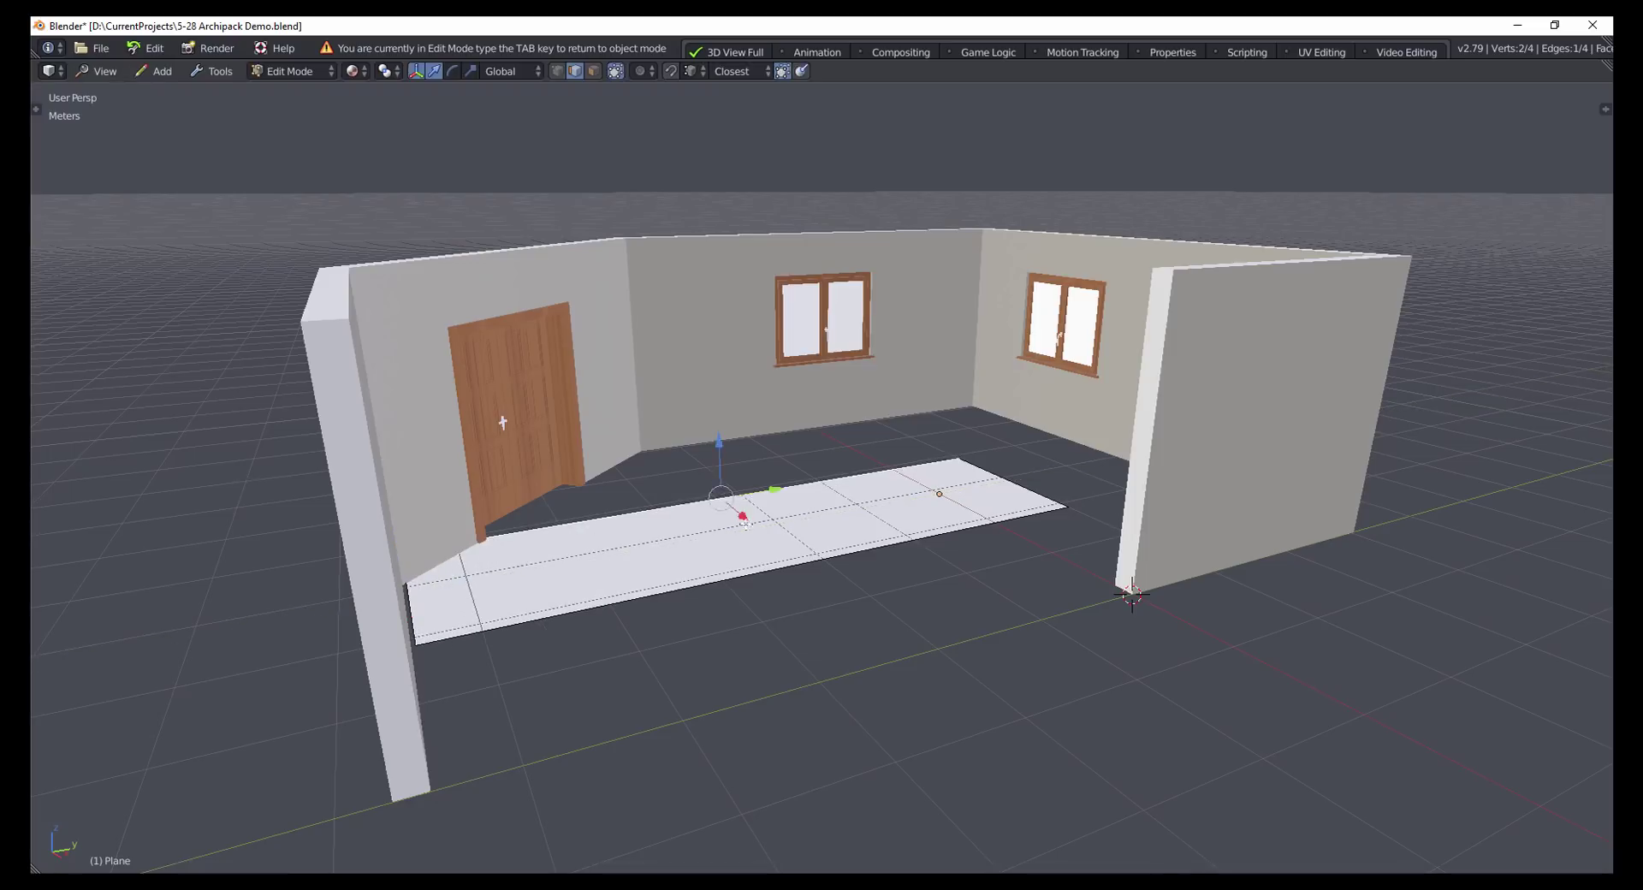
pyautogui.press('e')
pyautogui.click(744, 475)
pyautogui.rightClick(986, 453)
pyautogui.press('e')
pyautogui.click(1091, 436)
# Step: Return to Object Mode and delete the extruded plane
pyautogui.press('Tab')
pyautogui.press('x')
pyautogui.click(855, 491)
# Step: Draw a floor plane with Draw Plane, from the near wall end to the opposite far inner corner of the room
pyautogui.click(213, 71)
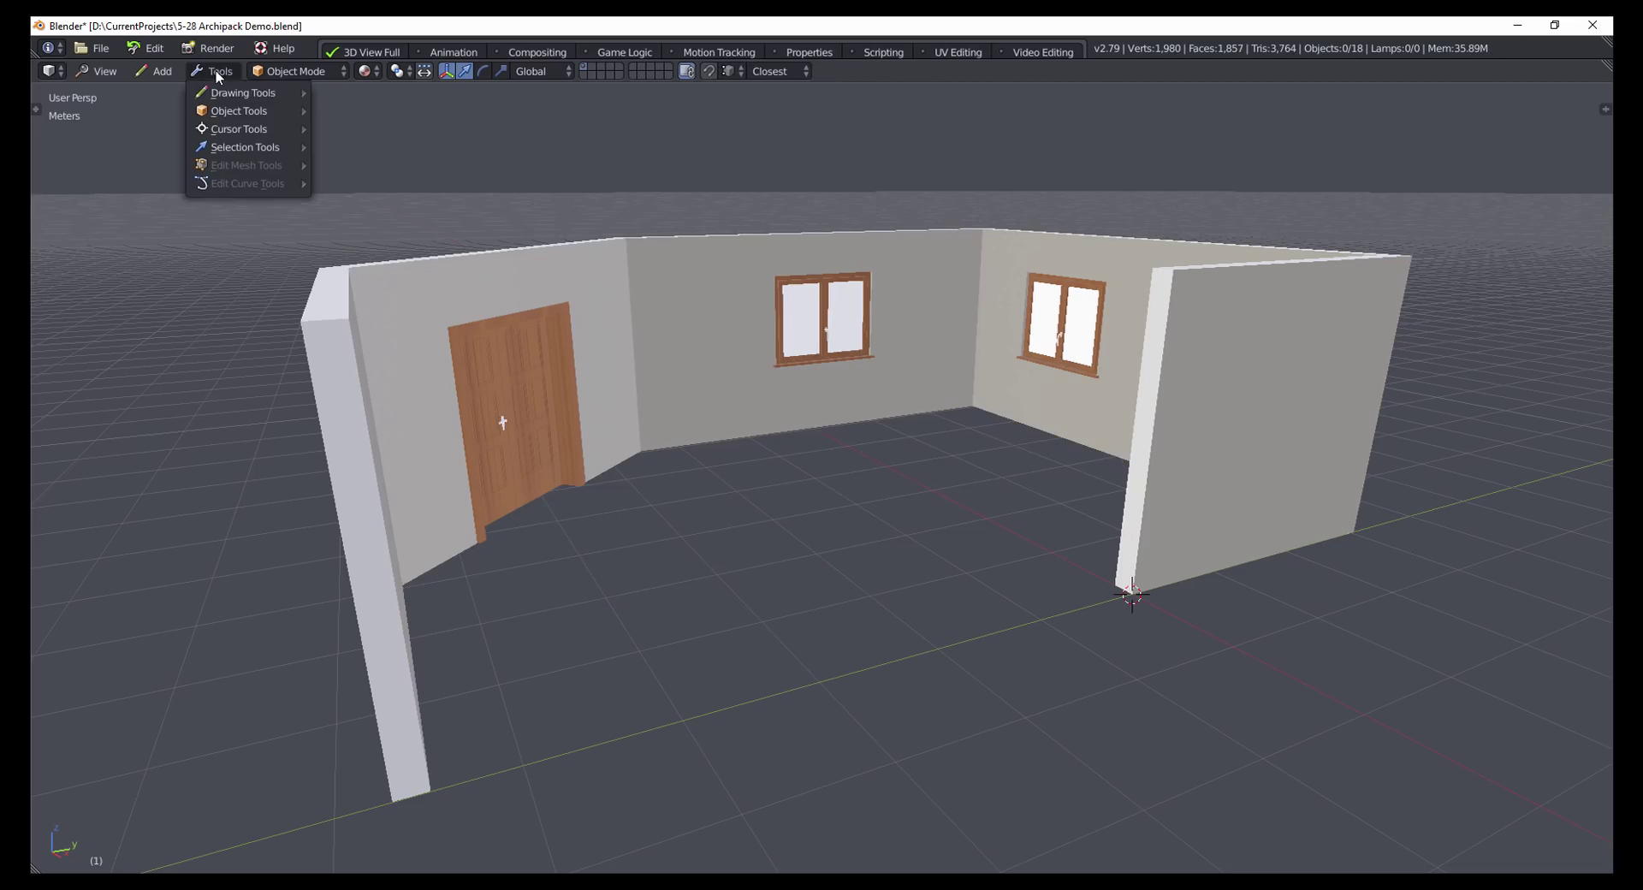
pyautogui.moveTo(248, 91)
pyautogui.click(358, 112)
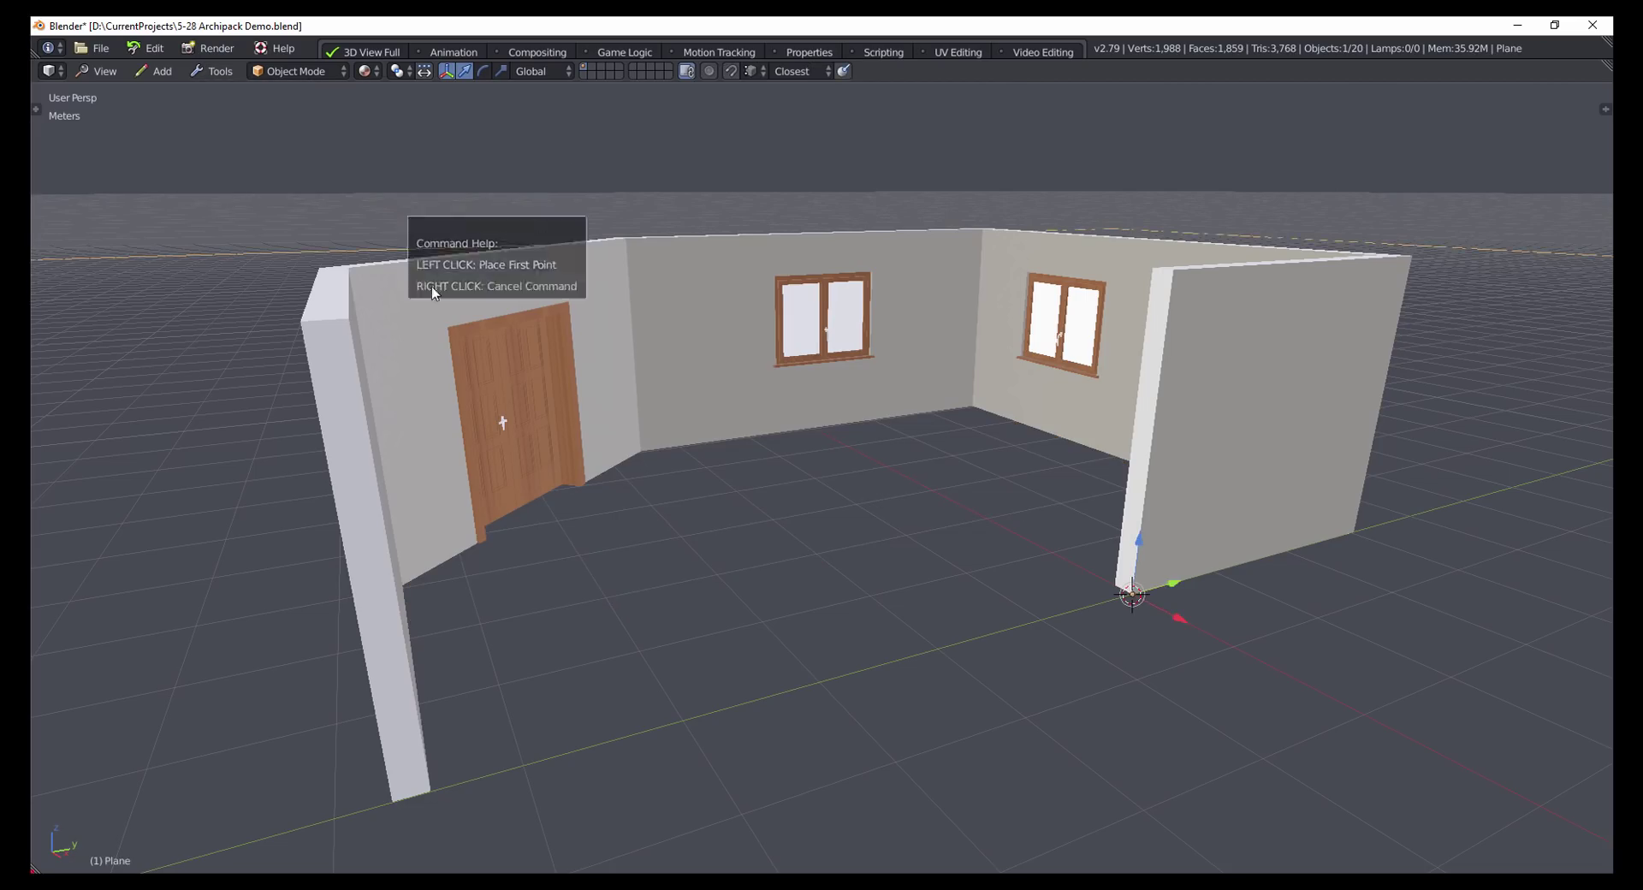
pyautogui.click(425, 789)
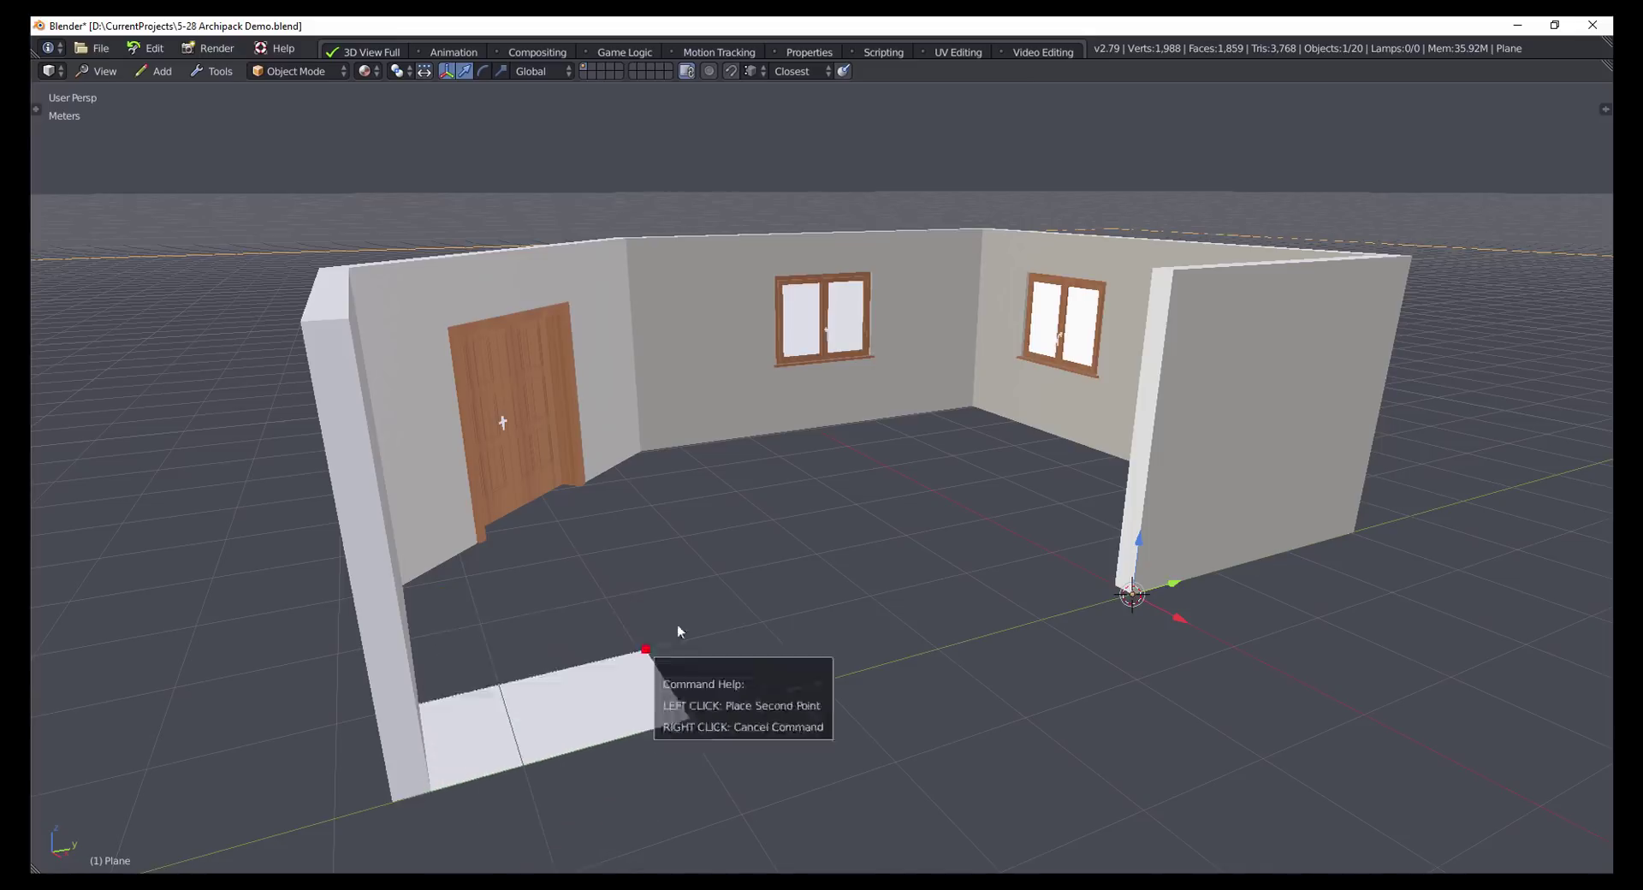
pyautogui.click(972, 410)
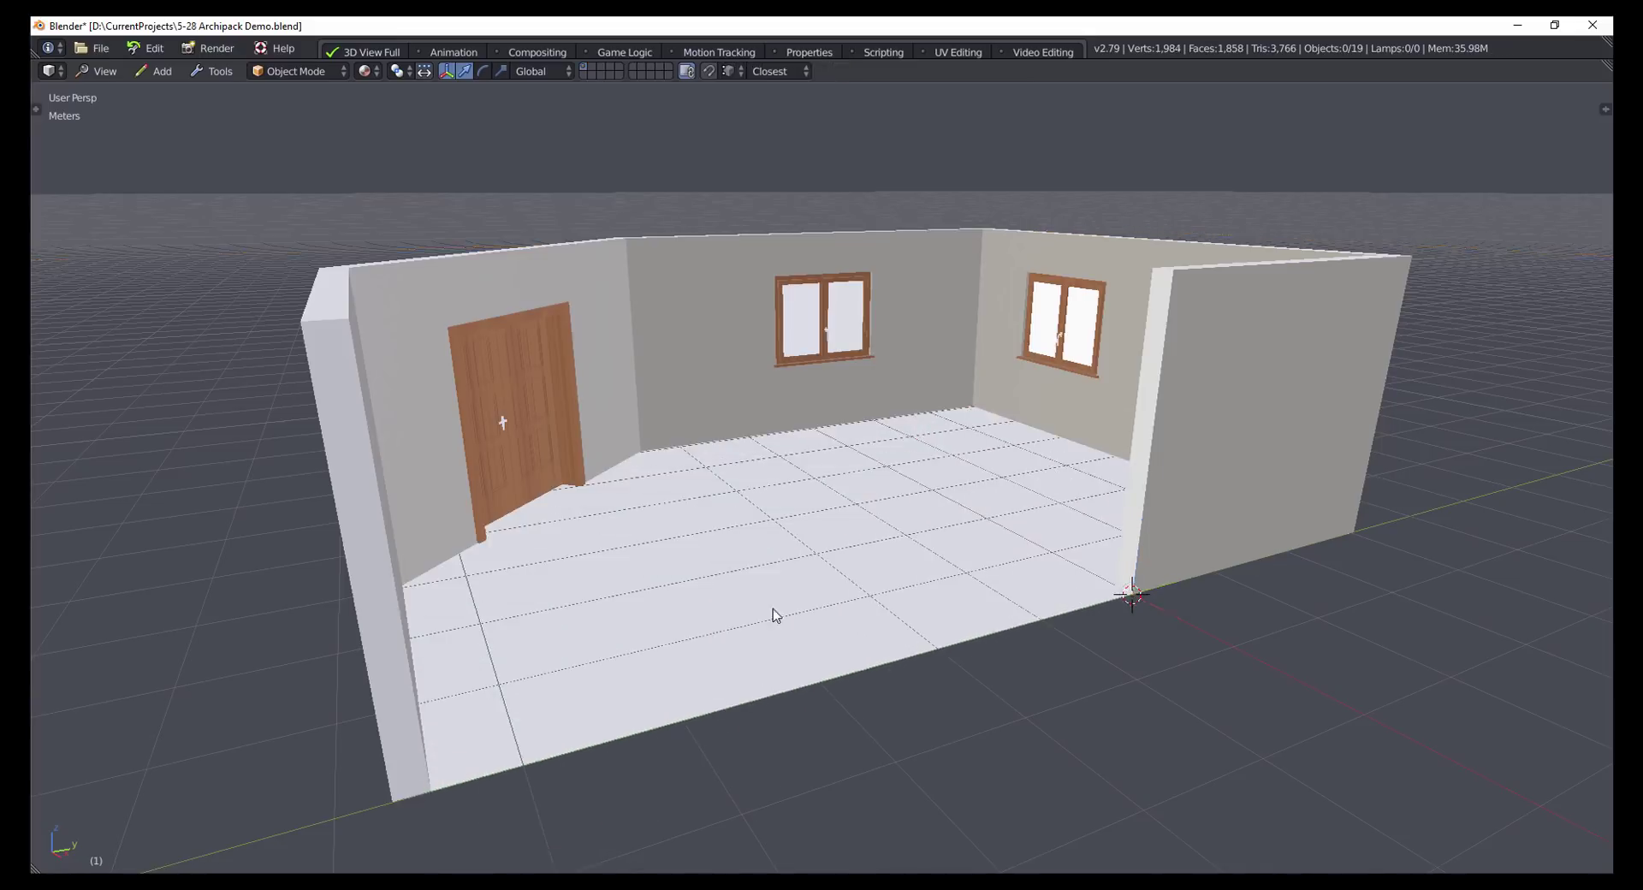
# Step: Draw a box with Draw Box, starting at the end wall's inner corner and running along the floor's open edge
pyautogui.moveTo(773, 610)
pyautogui.mouseDown(button='middle')
pyautogui.moveTo(716, 598)
pyautogui.moveTo(792, 612)
pyautogui.moveTo(756, 613)
pyautogui.moveTo(772, 608)
pyautogui.mouseUp(button='middle')
pyautogui.moveTo(910, 572); pyautogui.dragTo(272, 321, button='middle')
pyautogui.click(219, 70)
pyautogui.moveTo(248, 91)
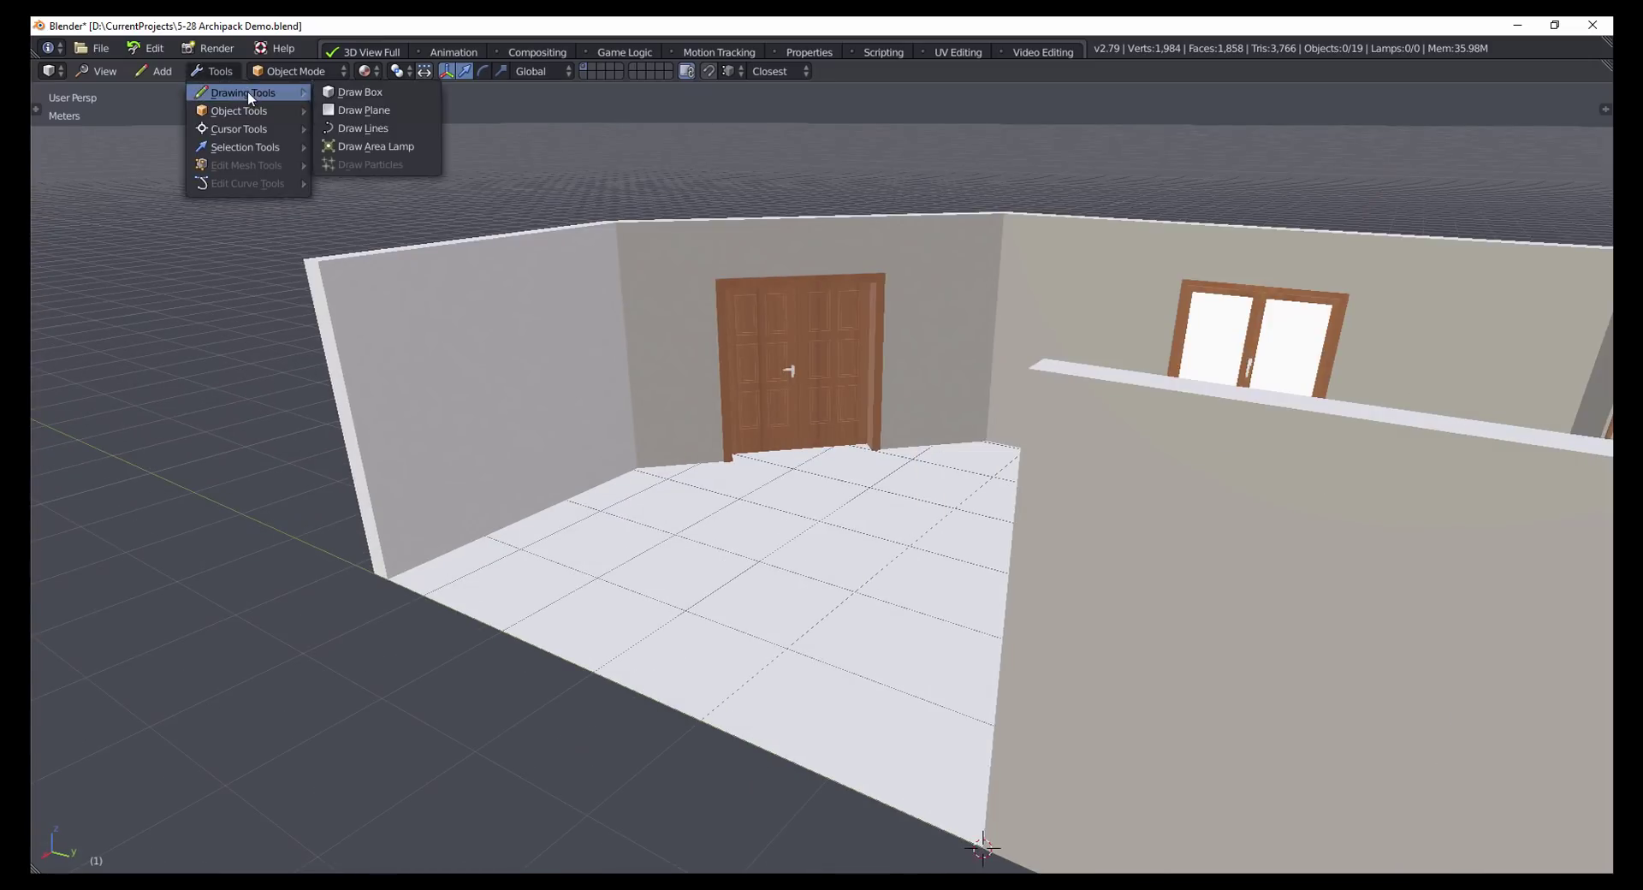
pyautogui.click(343, 90)
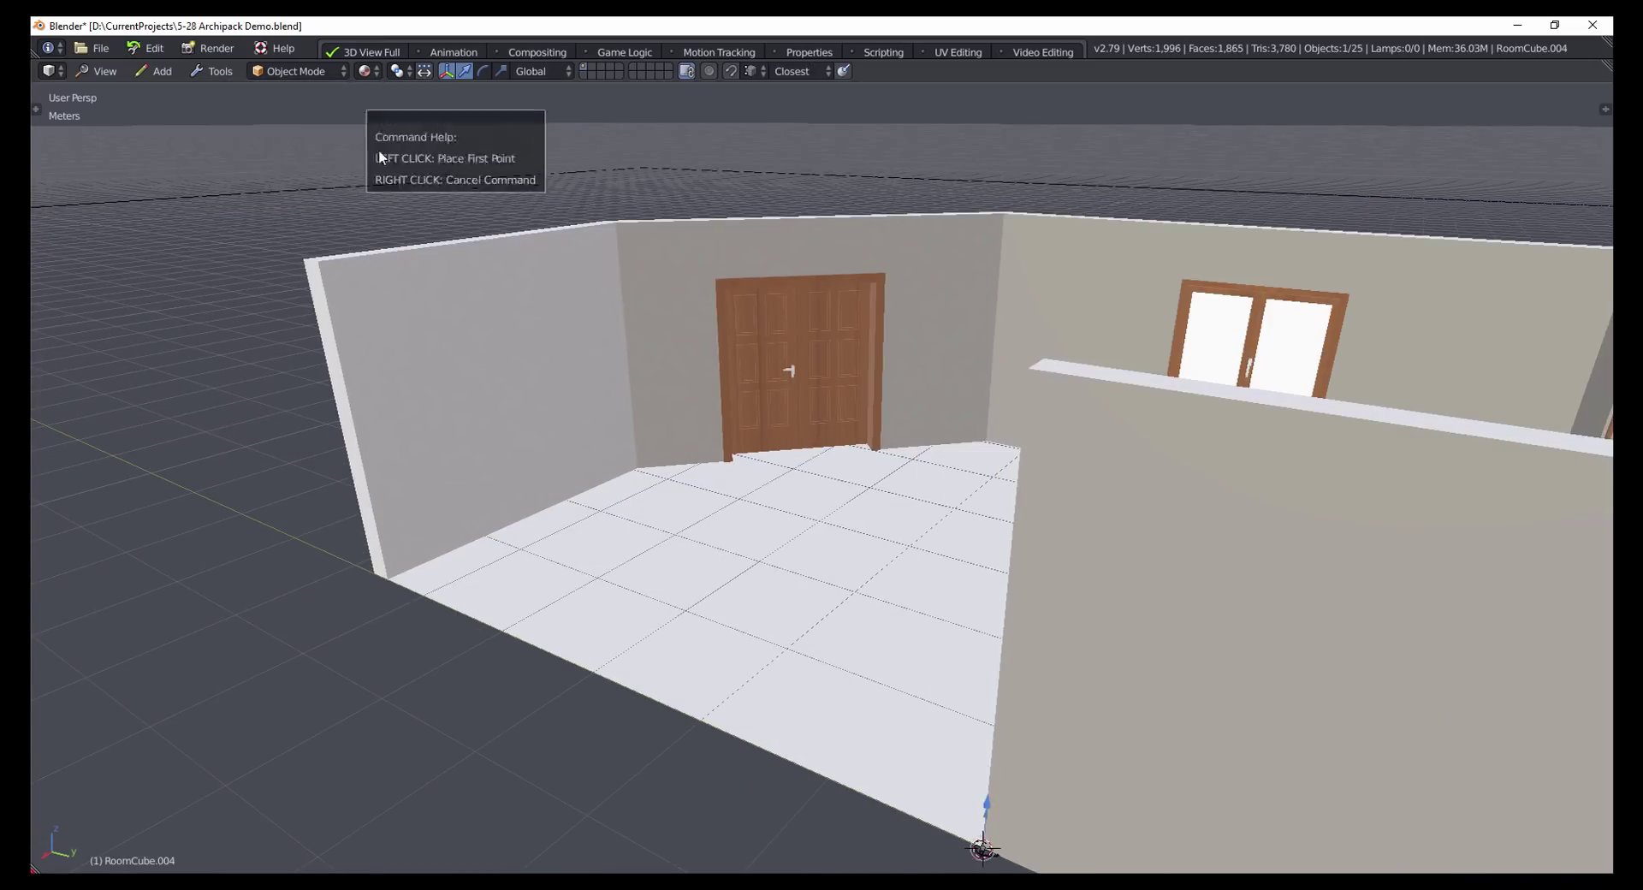
pyautogui.click(389, 575)
pyautogui.click(548, 650)
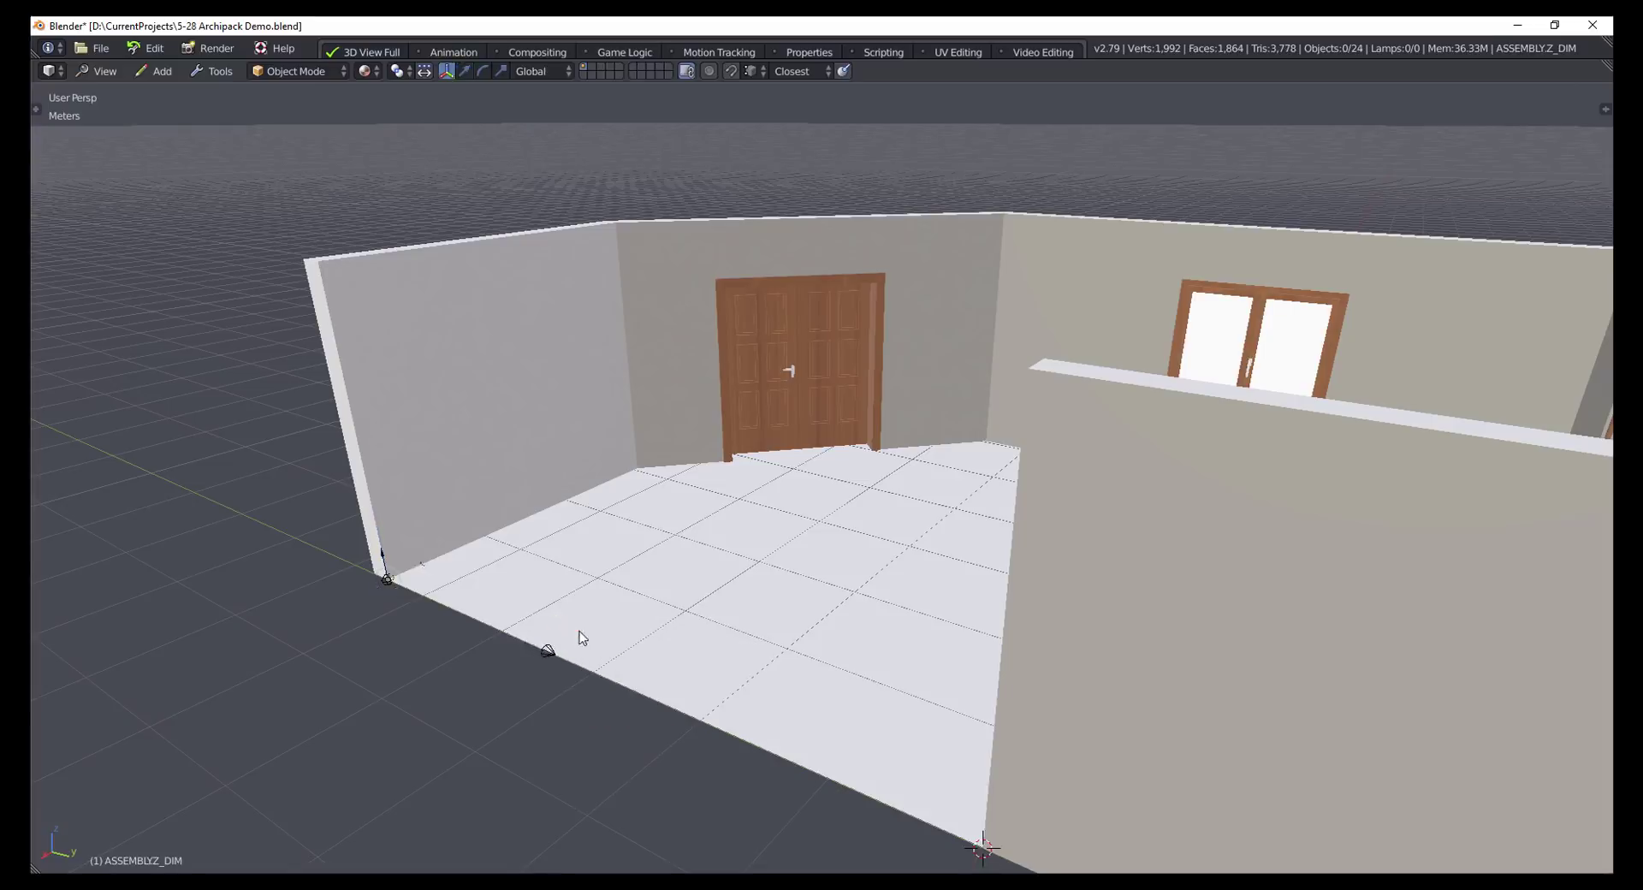
pyautogui.click(507, 296)
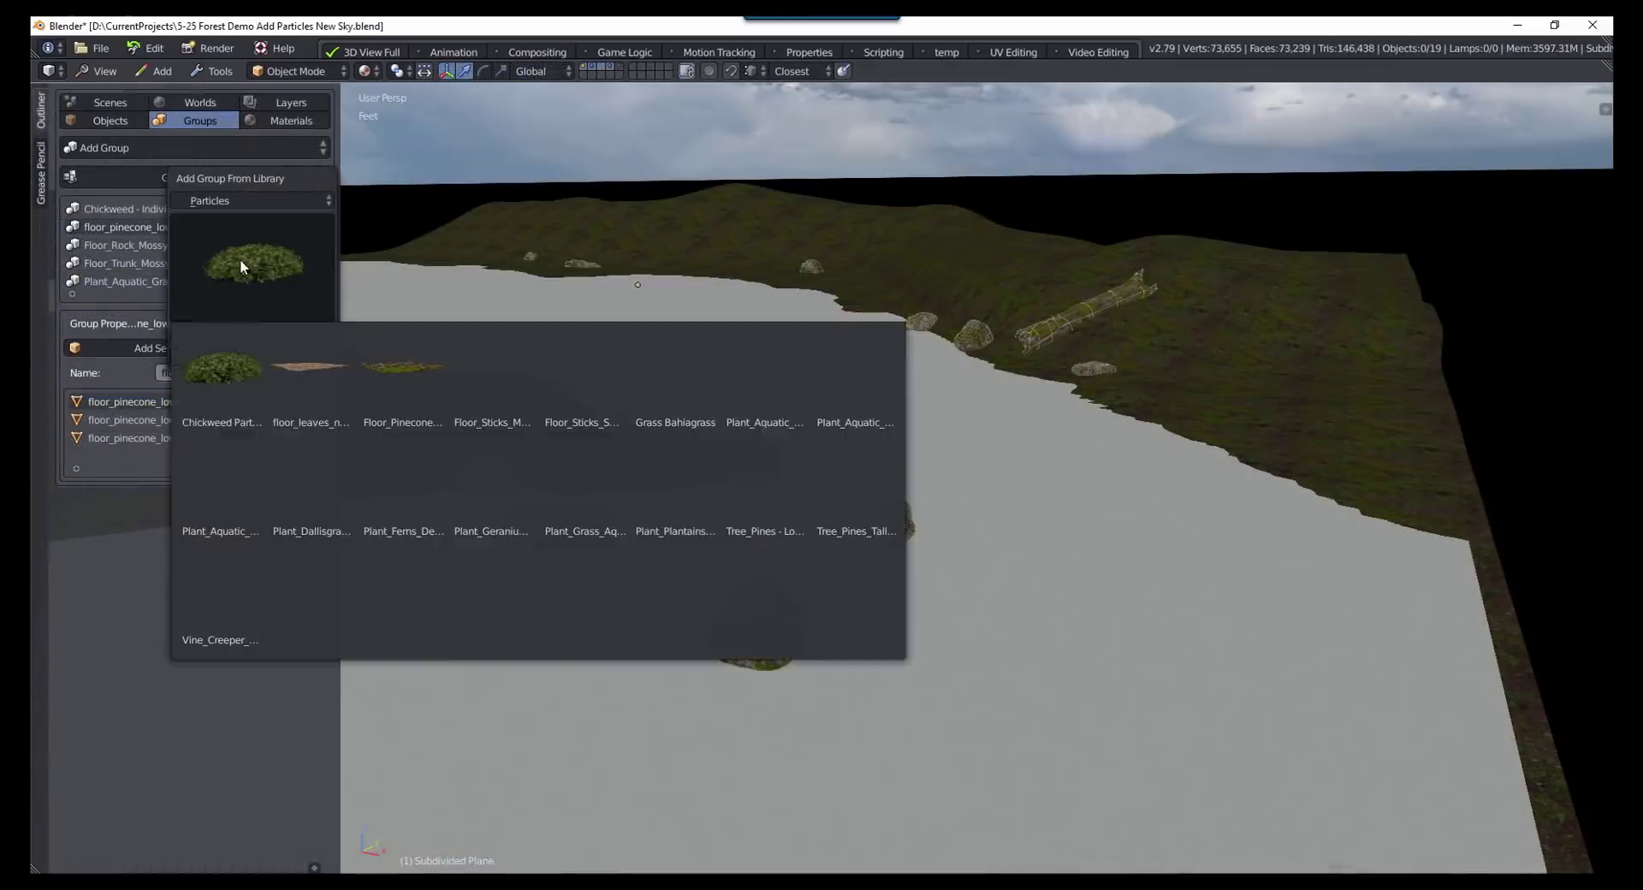
# Step: Place the vine creeper group on the near bank and a Plant_Aquatic group on the far bank from the Particles library
pyautogui.click(309, 507)
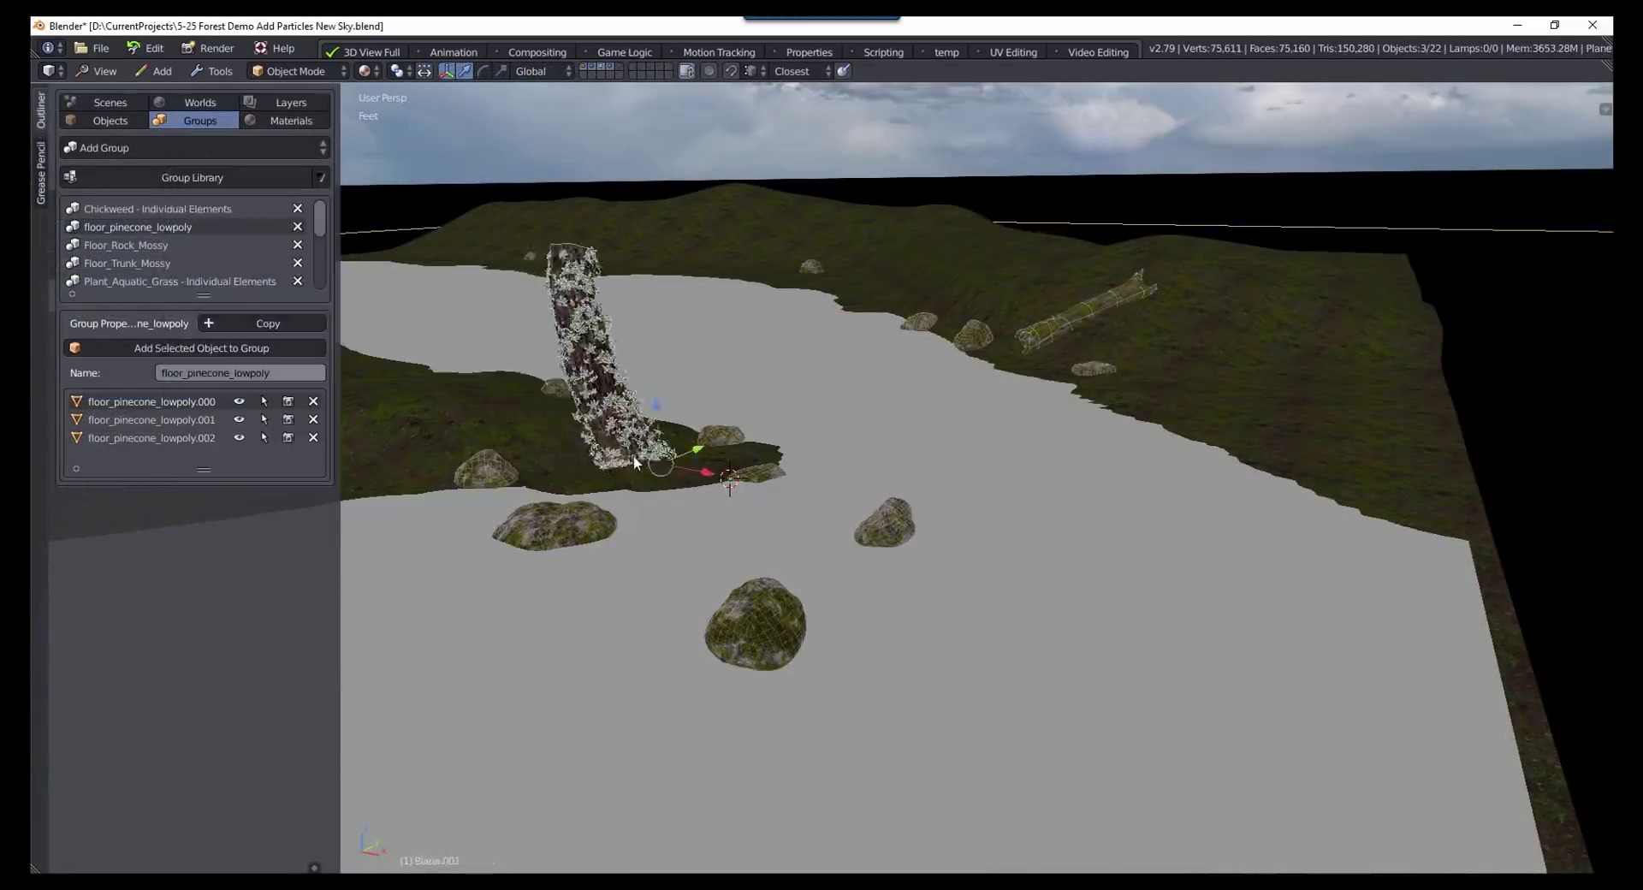
pyautogui.click(650, 465)
pyautogui.click(162, 149)
pyautogui.click(162, 248)
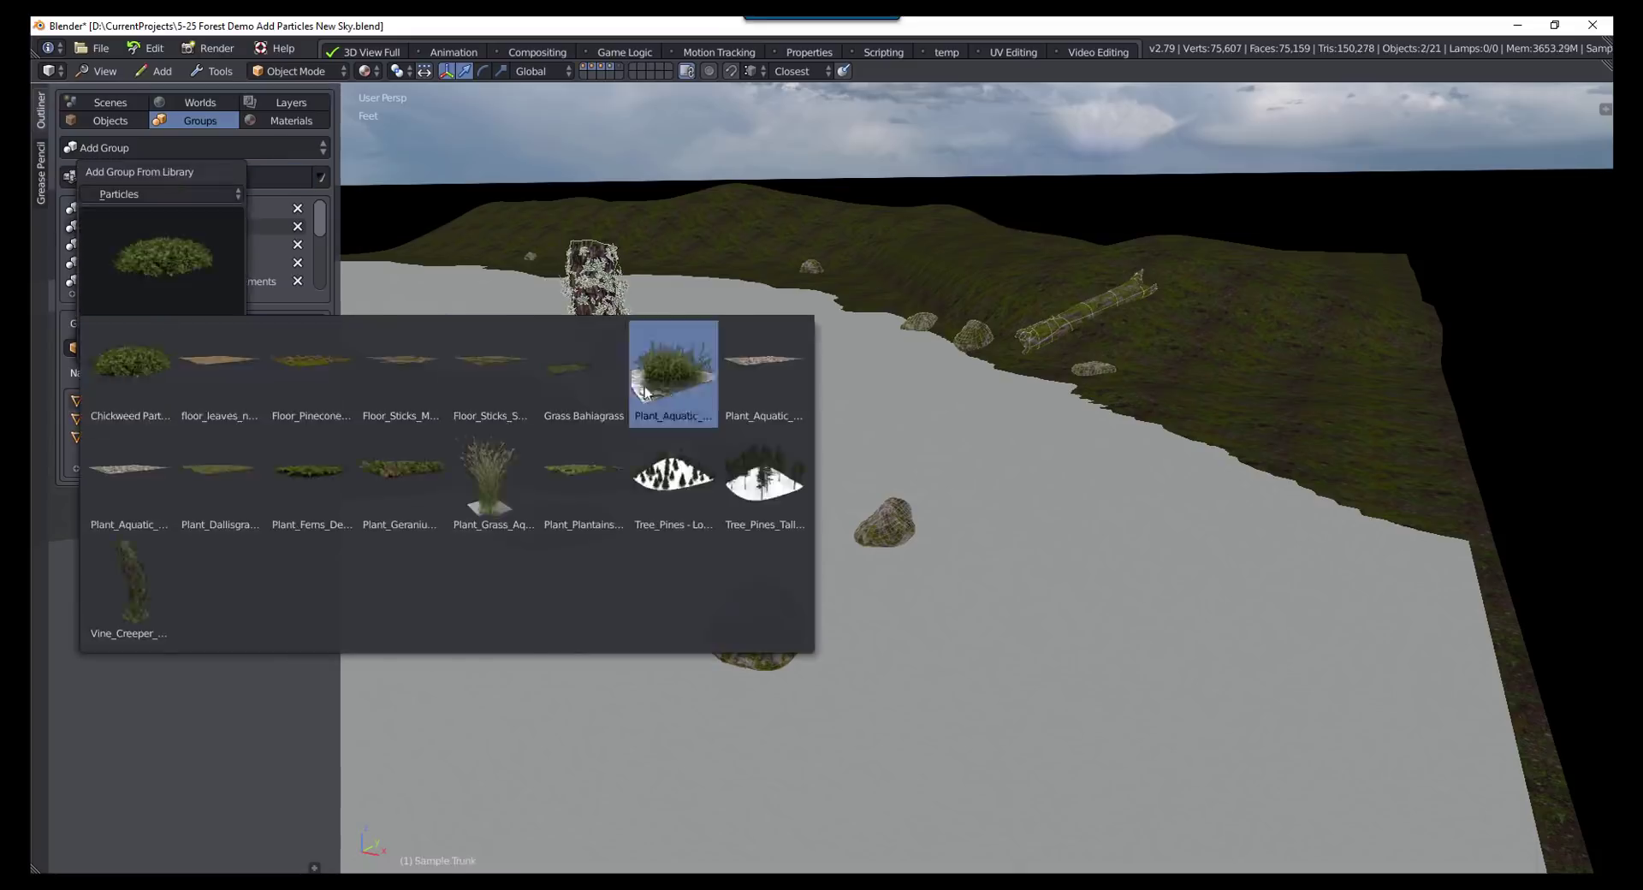
pyautogui.click(676, 368)
pyautogui.click(161, 351)
pyautogui.click(1300, 432)
# Step: Add the Grass Bahiagrass group from the Particles library and place it beside the aquatic plant on the far bank
pyautogui.click(162, 149)
pyautogui.click(151, 257)
pyautogui.click(567, 373)
pyautogui.click(145, 349)
pyautogui.click(1393, 445)
# Step: Add the dallisgrass plant group from the Particles library and place it beyond the Bahiagrass on the far bank
pyautogui.click(214, 149)
pyautogui.click(216, 270)
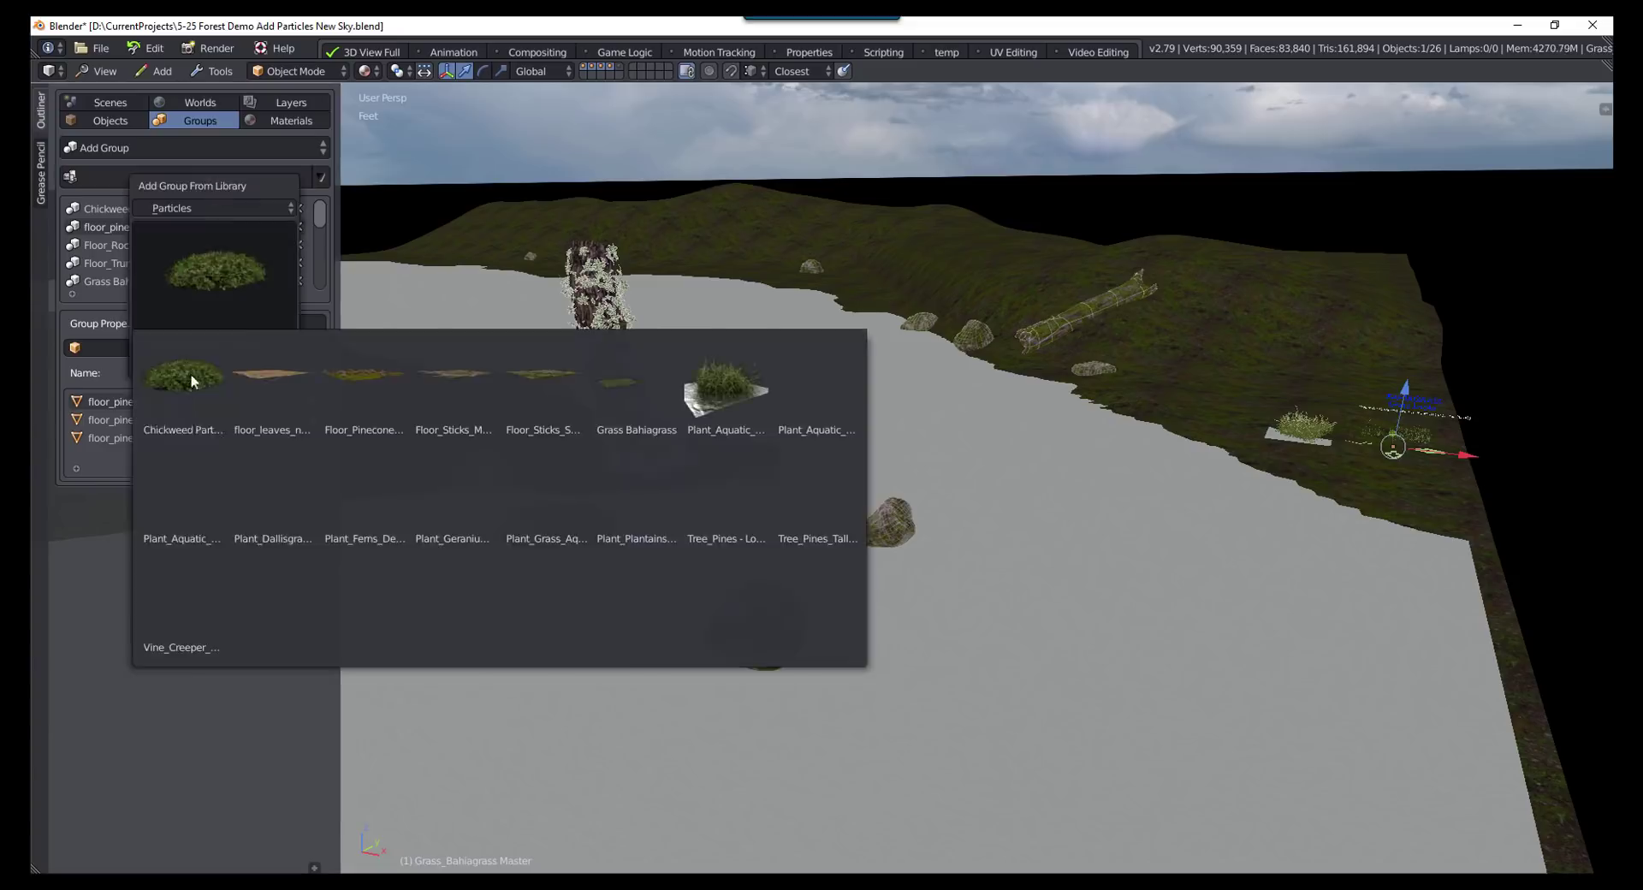
pyautogui.click(259, 511)
pyautogui.click(160, 351)
pyautogui.click(1540, 462)
pyautogui.click(161, 149)
pyautogui.click(172, 252)
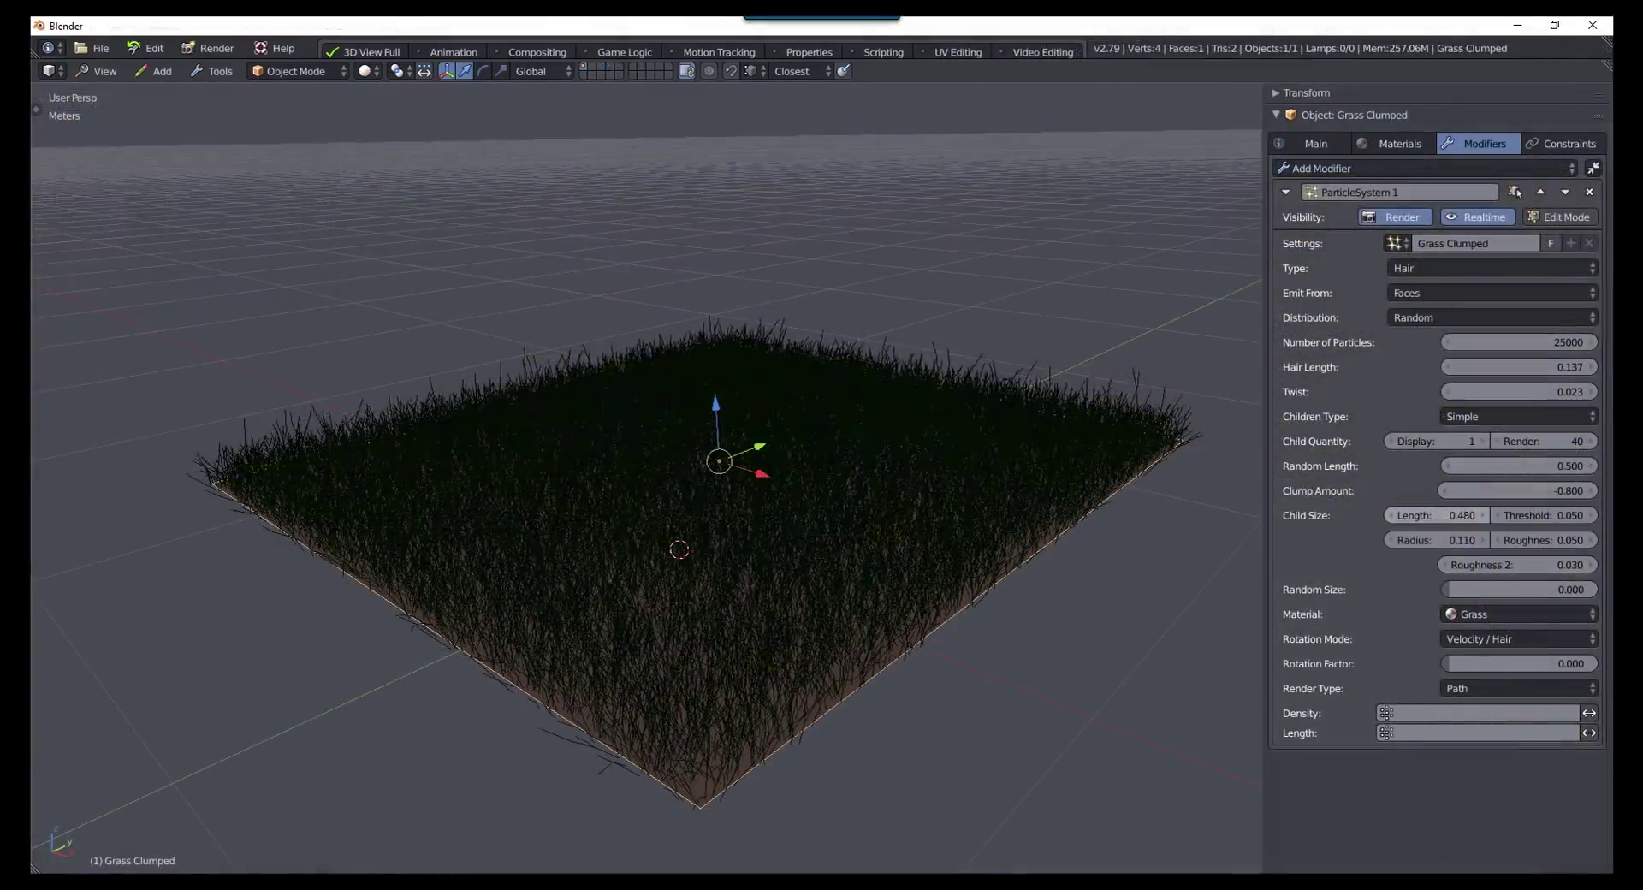
# Step: Adjust the child size Length and Threshold of the Grass Clumped particle system
pyautogui.moveTo(1455, 515); pyautogui.dragTo(1438, 520)
pyautogui.moveTo(1540, 515)
pyautogui.mouseDown()
pyautogui.moveTo(1566, 515)
pyautogui.moveTo(1549, 515)
pyautogui.mouseUp()
pyautogui.moveTo(1041, 505)
pyautogui.mouseDown(button='middle')
pyautogui.moveTo(990, 486)
pyautogui.moveTo(1056, 481)
pyautogui.mouseUp(button='middle')
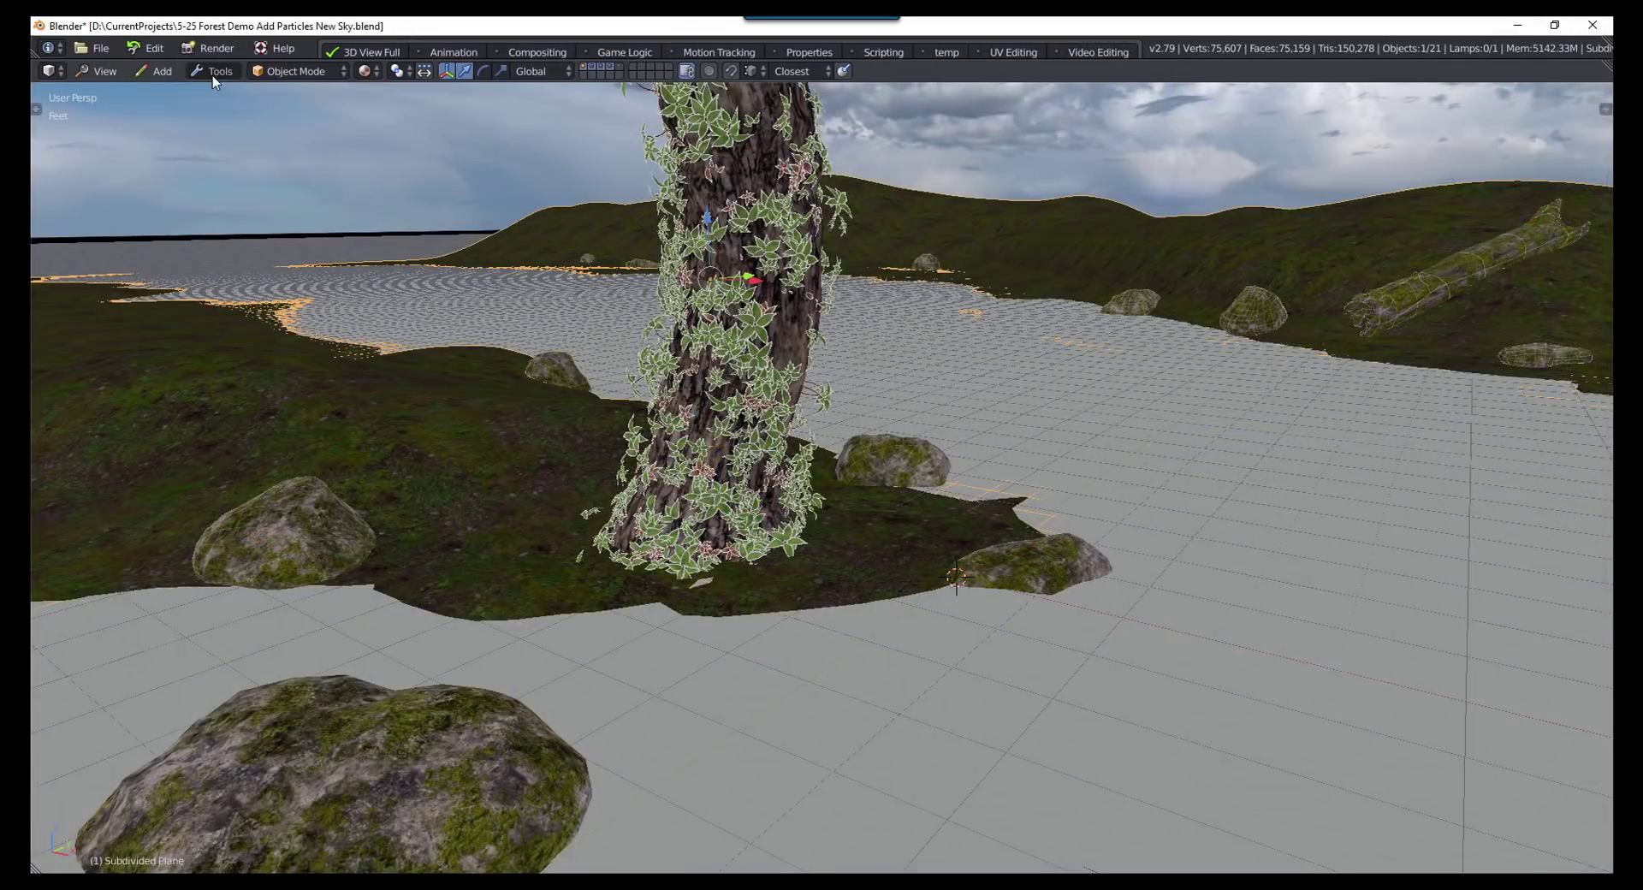
# Step: Paint grass particles with Draw Particles onto the ground between the mossy rock and the vine-covered trunk
pyautogui.click(212, 72)
pyautogui.moveTo(231, 91)
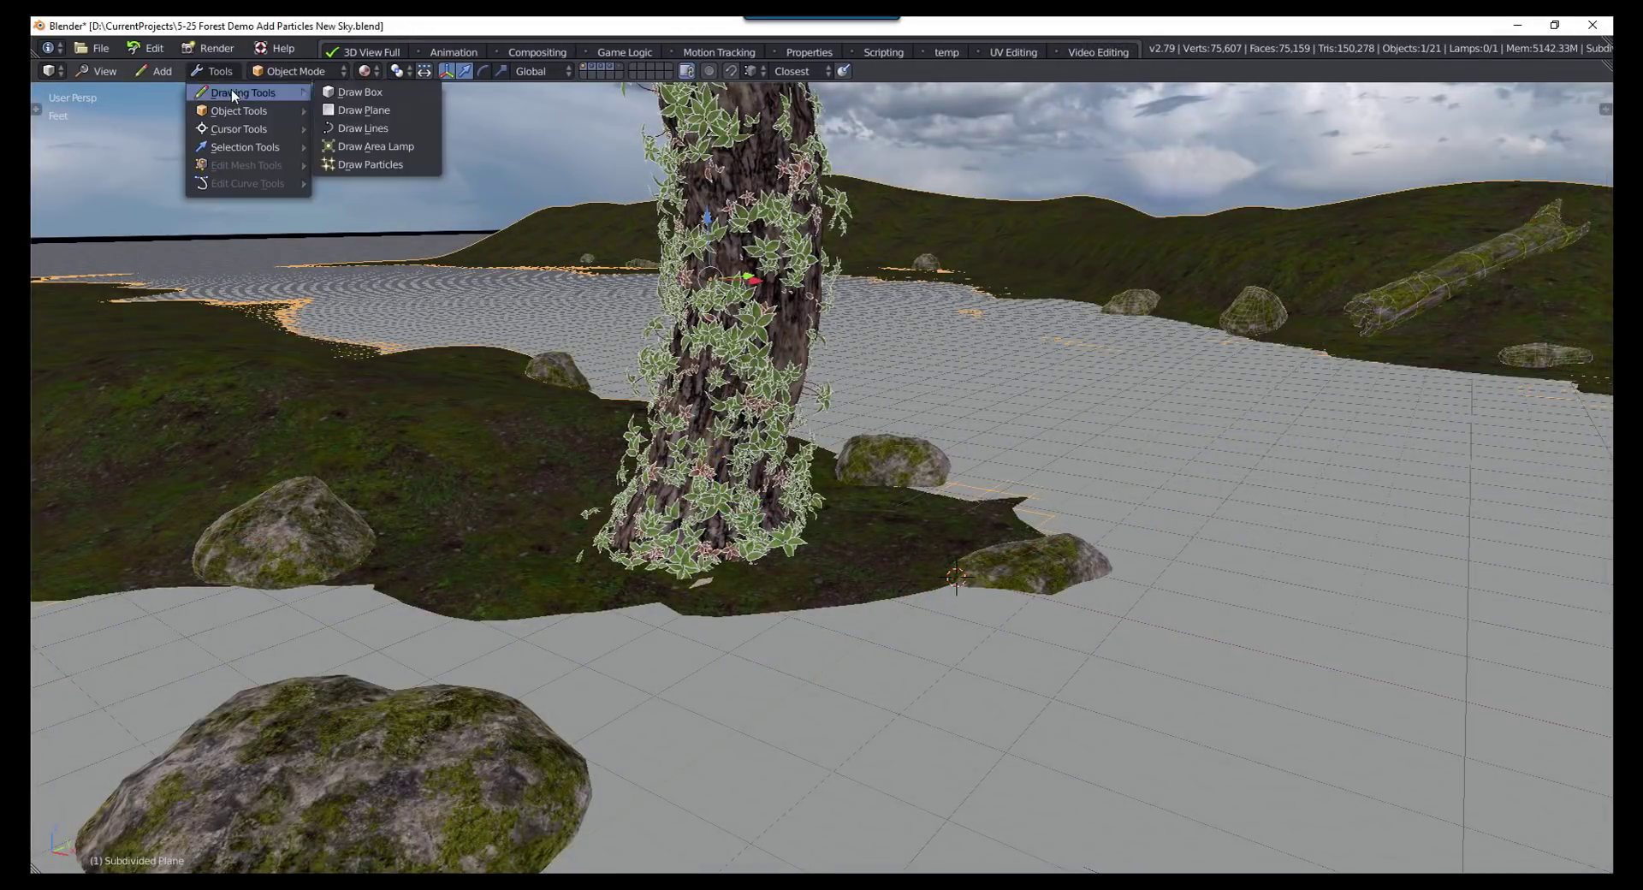
pyautogui.click(385, 160)
pyautogui.click(231, 295)
pyautogui.click(403, 406)
pyautogui.moveTo(396, 404)
pyautogui.mouseDown()
pyautogui.moveTo(436, 504)
pyautogui.moveTo(502, 557)
pyautogui.moveTo(538, 547)
pyautogui.moveTo(532, 474)
pyautogui.moveTo(464, 388)
pyautogui.mouseUp()
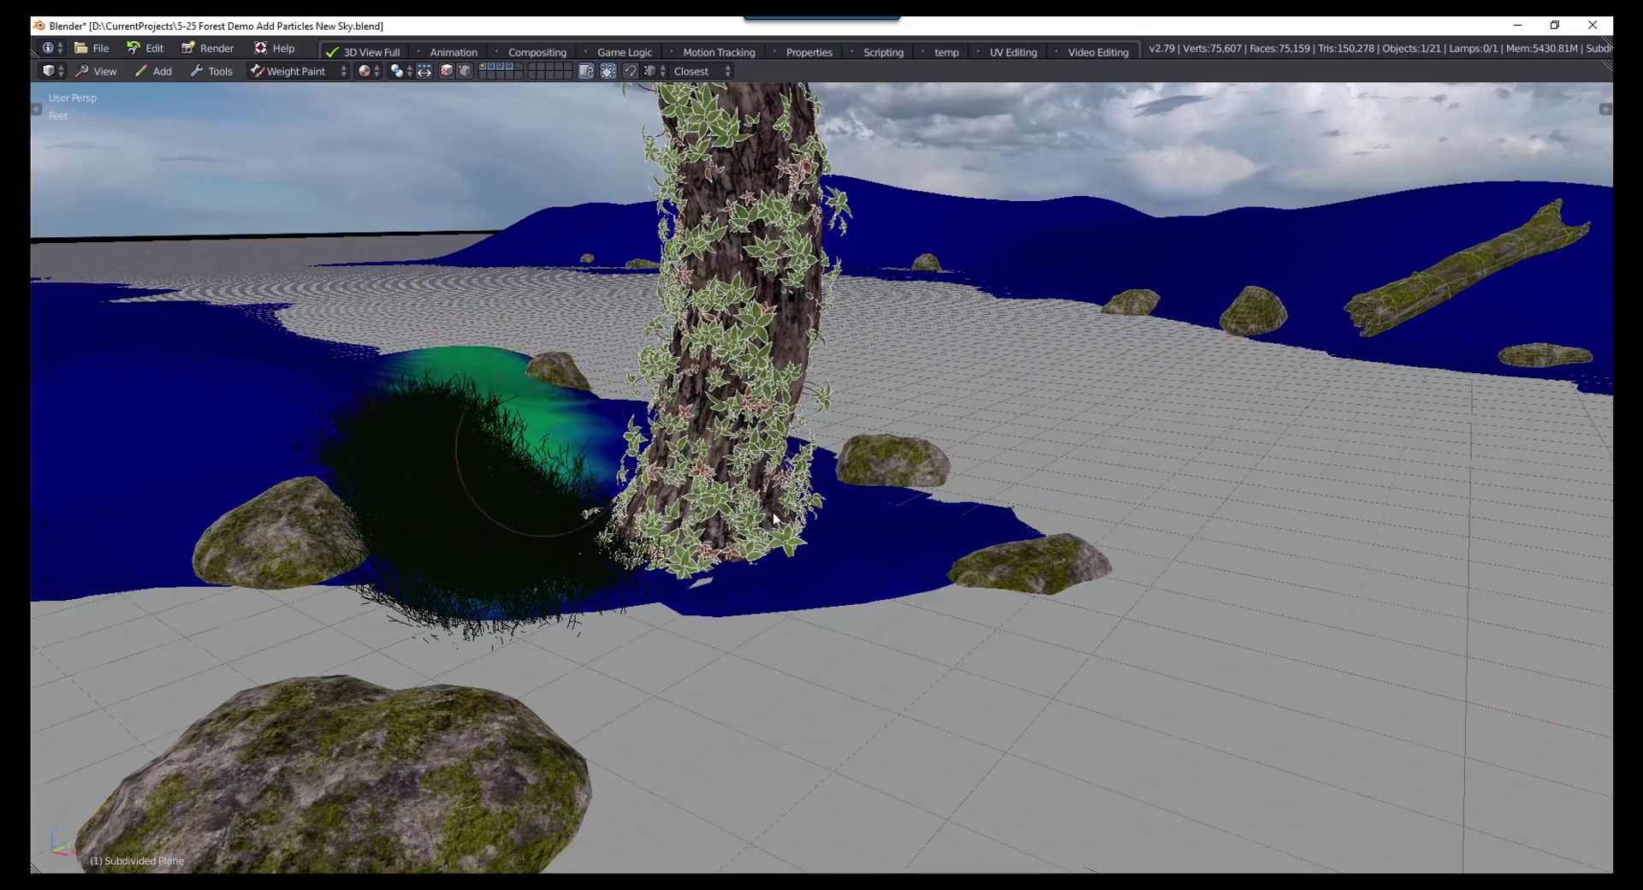
# Step: Paint grass particles around the base of the vine-covered trunk and across the far hillside behind the mossy log
pyautogui.moveTo(822, 525)
pyautogui.mouseDown()
pyautogui.moveTo(905, 544)
pyautogui.moveTo(824, 562)
pyautogui.moveTo(896, 527)
pyautogui.mouseUp()
pyautogui.moveTo(896, 527); pyautogui.dragTo(243, 548, button='middle')
pyautogui.moveTo(243, 553)
pyautogui.mouseDown()
pyautogui.moveTo(246, 652)
pyautogui.moveTo(224, 573)
pyautogui.mouseUp()
pyautogui.moveTo(888, 227)
pyautogui.mouseDown()
pyautogui.moveTo(1022, 263)
pyautogui.moveTo(1174, 361)
pyautogui.moveTo(1162, 260)
pyautogui.moveTo(968, 193)
pyautogui.moveTo(1221, 295)
pyautogui.moveTo(1316, 285)
pyautogui.moveTo(1163, 203)
pyautogui.moveTo(979, 227)
pyautogui.mouseUp()
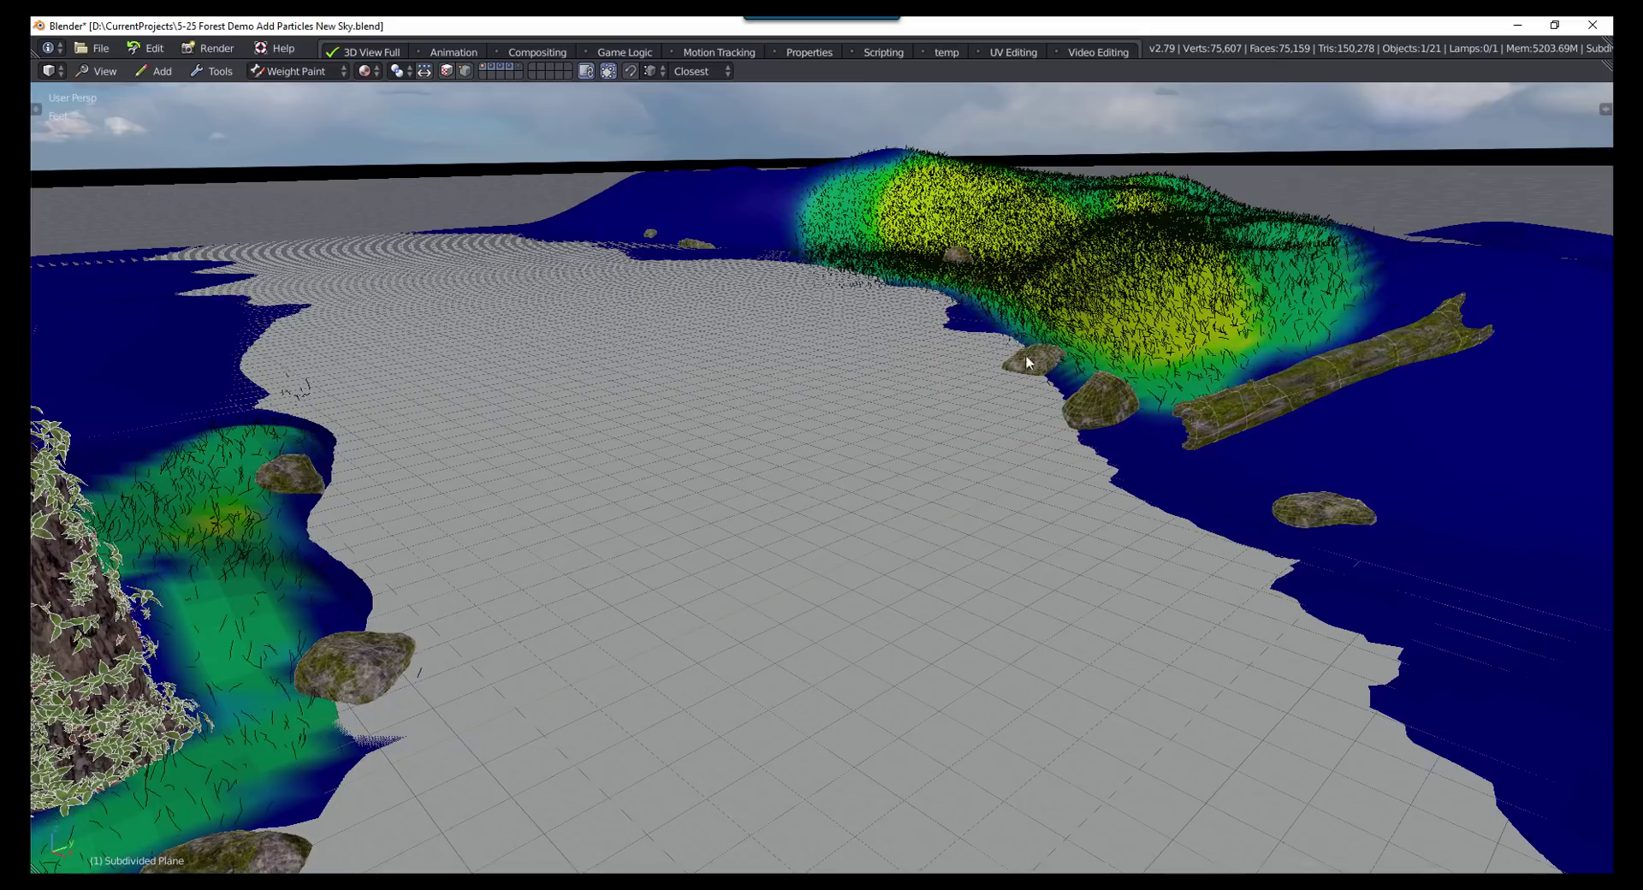
pyautogui.moveTo(473, 554); pyautogui.dragTo(495, 547, button='middle')
# Step: Paint Chickweed particles with Draw Particles around the vine-covered trunk and over the far hillside
pyautogui.click(214, 71)
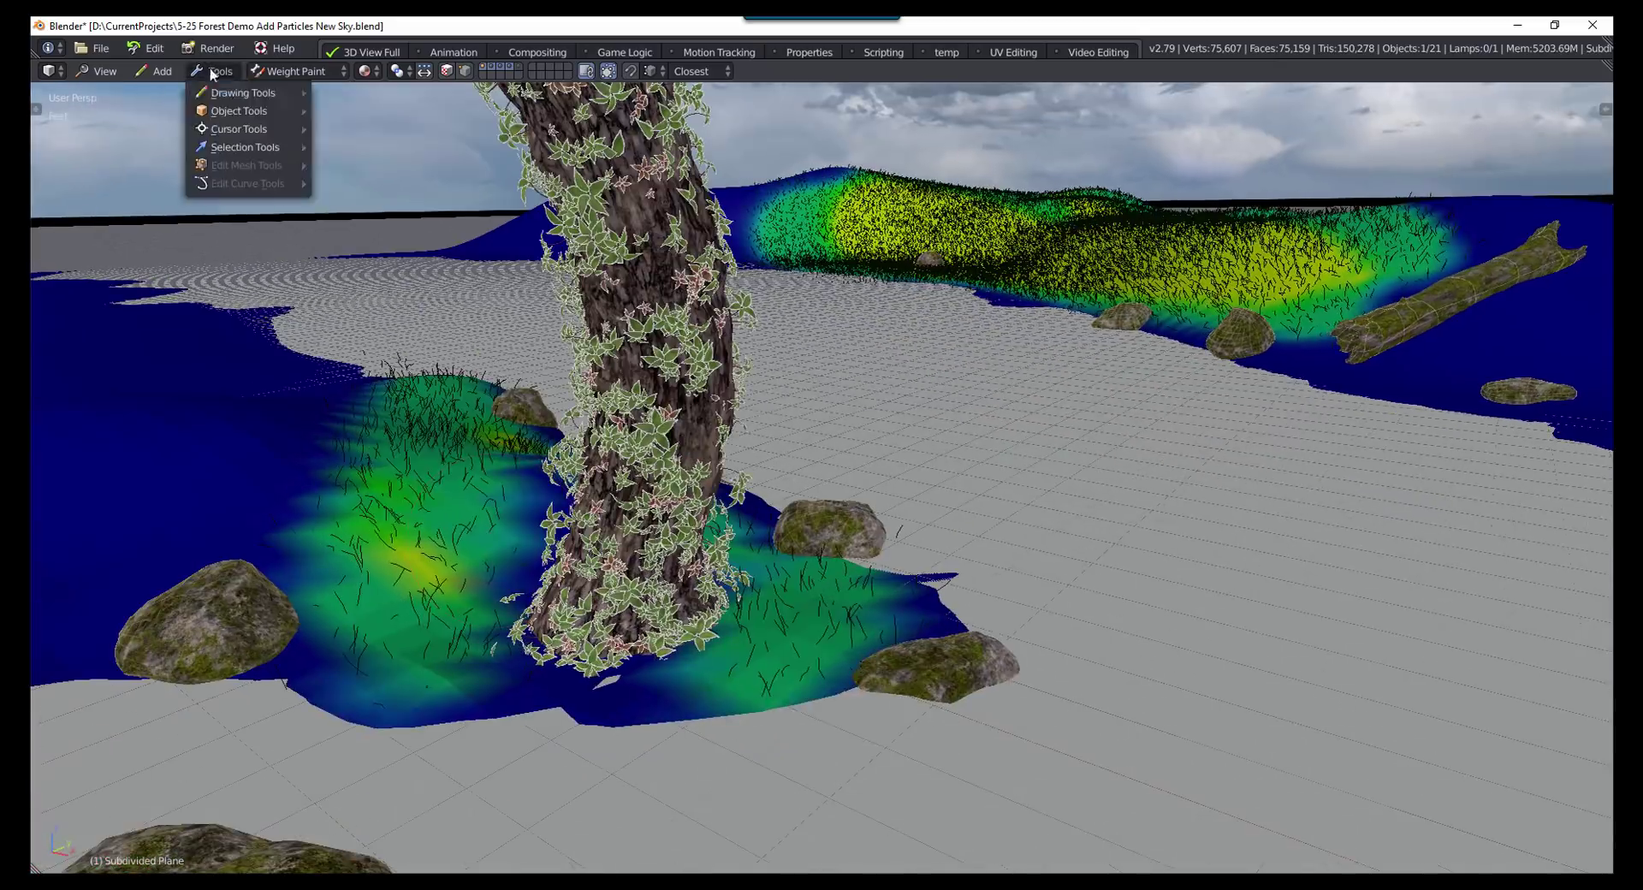
pyautogui.moveTo(265, 89)
pyautogui.click(368, 164)
pyautogui.click(258, 224)
pyautogui.click(372, 429)
pyautogui.moveTo(419, 511)
pyautogui.mouseDown()
pyautogui.moveTo(457, 629)
pyautogui.moveTo(799, 599)
pyautogui.moveTo(879, 491)
pyautogui.mouseUp()
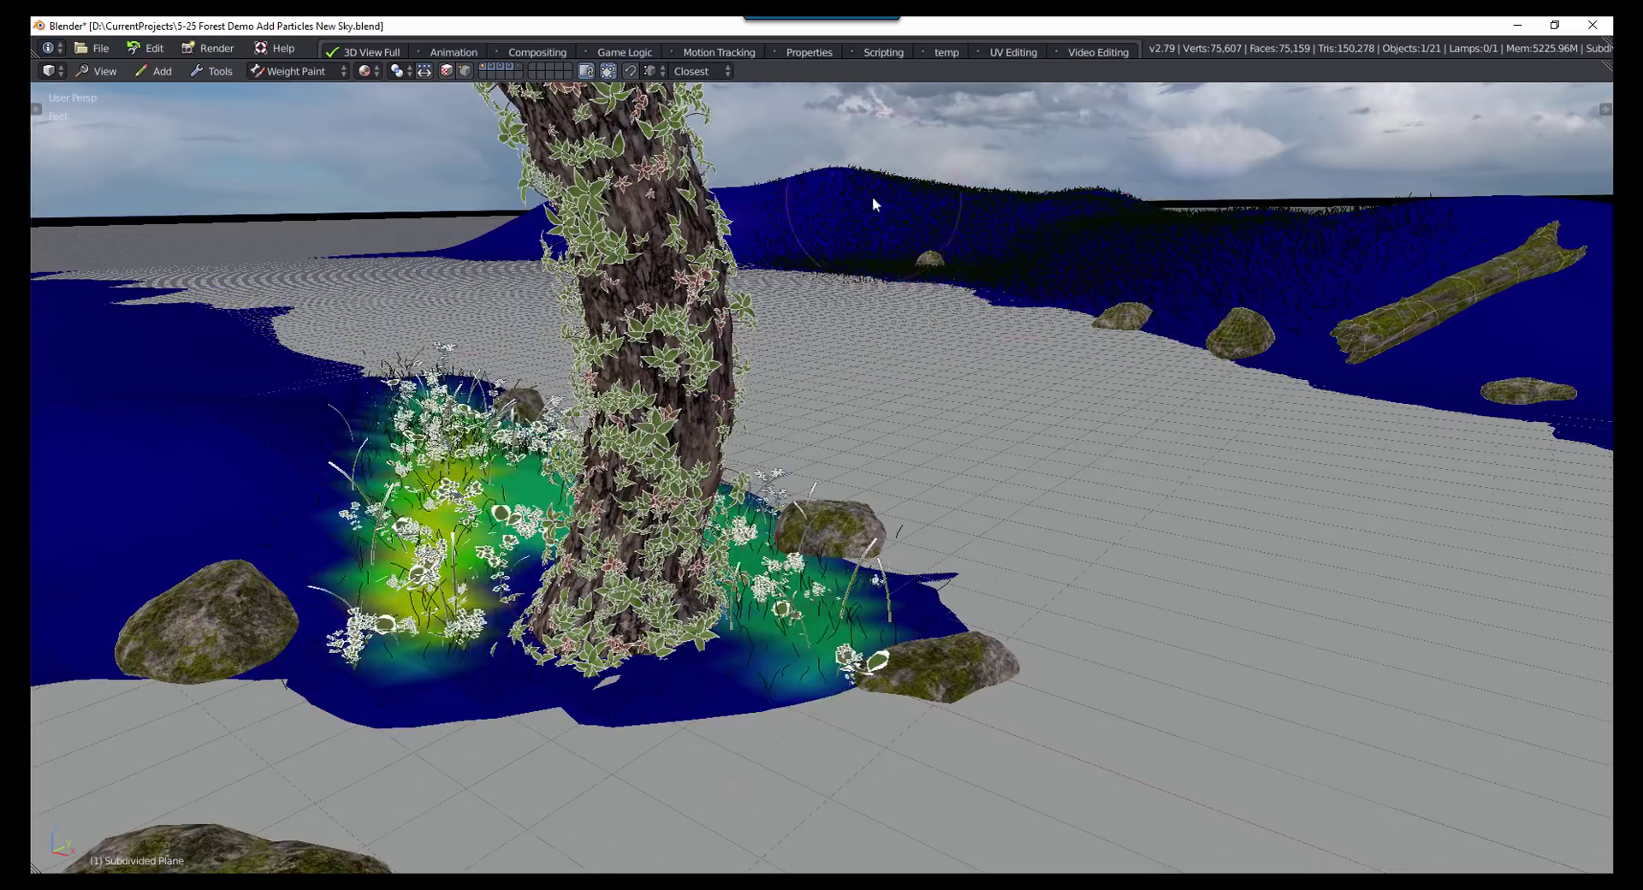
pyautogui.moveTo(872, 198)
pyautogui.mouseDown()
pyautogui.moveTo(1260, 264)
pyautogui.moveTo(1403, 250)
pyautogui.moveTo(1137, 264)
pyautogui.moveTo(1009, 291)
pyautogui.mouseUp()
# Step: Paint Ferns particles with Draw Particles on both sides of the vine-covered trunk and over the far hillside
pyautogui.click(214, 71)
pyautogui.moveTo(233, 95)
pyautogui.click(373, 164)
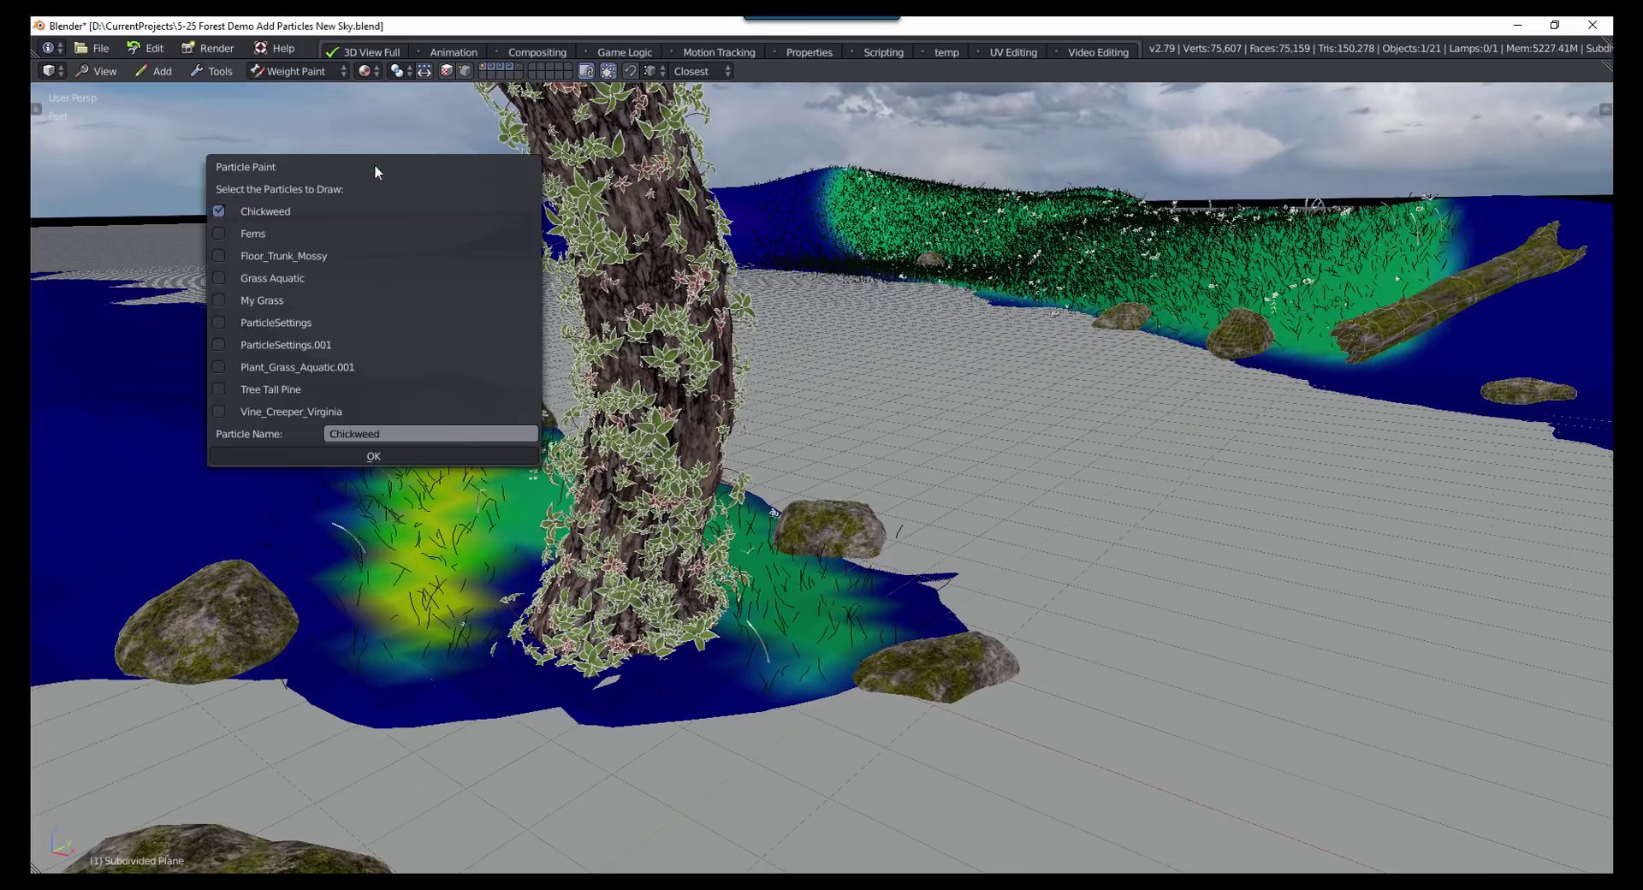
pyautogui.click(275, 375)
pyautogui.click(373, 456)
pyautogui.moveTo(420, 402); pyautogui.dragTo(398, 650)
pyautogui.moveTo(849, 620)
pyautogui.mouseDown()
pyautogui.moveTo(736, 676)
pyautogui.moveTo(502, 506)
pyautogui.mouseUp()
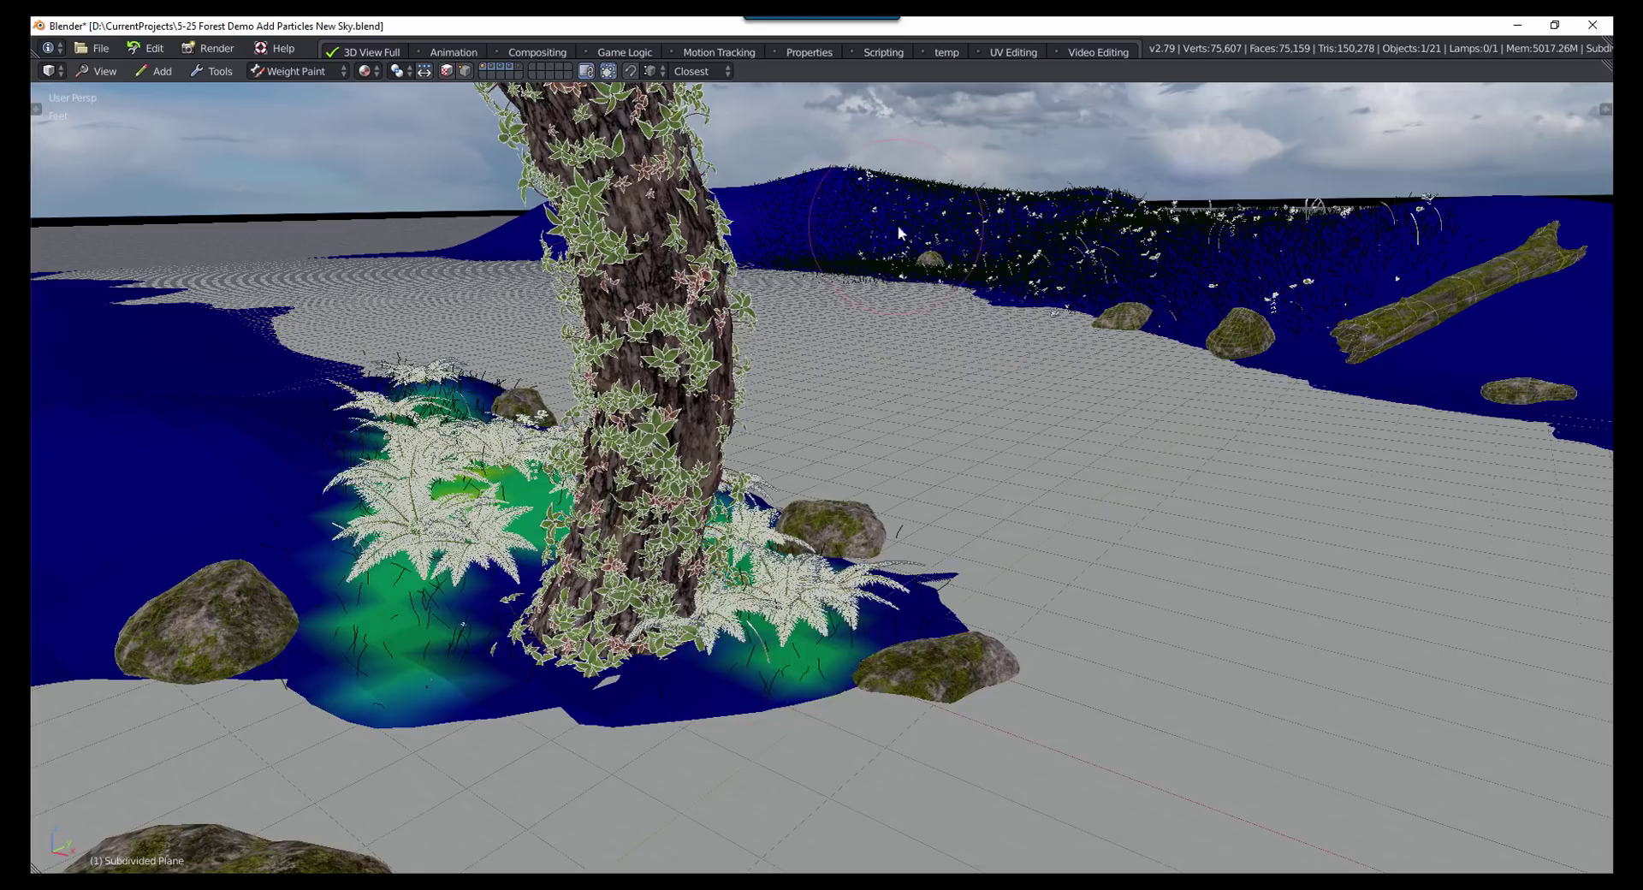
pyautogui.moveTo(920, 240)
pyautogui.mouseDown()
pyautogui.moveTo(1392, 259)
pyautogui.moveTo(1300, 343)
pyautogui.moveTo(1198, 334)
pyautogui.mouseUp()
# Step: Paint Grass Aquatic particles with Draw Particles along the near bank's waterline around the trunk and along the far shoreline
pyautogui.click(210, 71)
pyautogui.moveTo(291, 91)
pyautogui.click(351, 159)
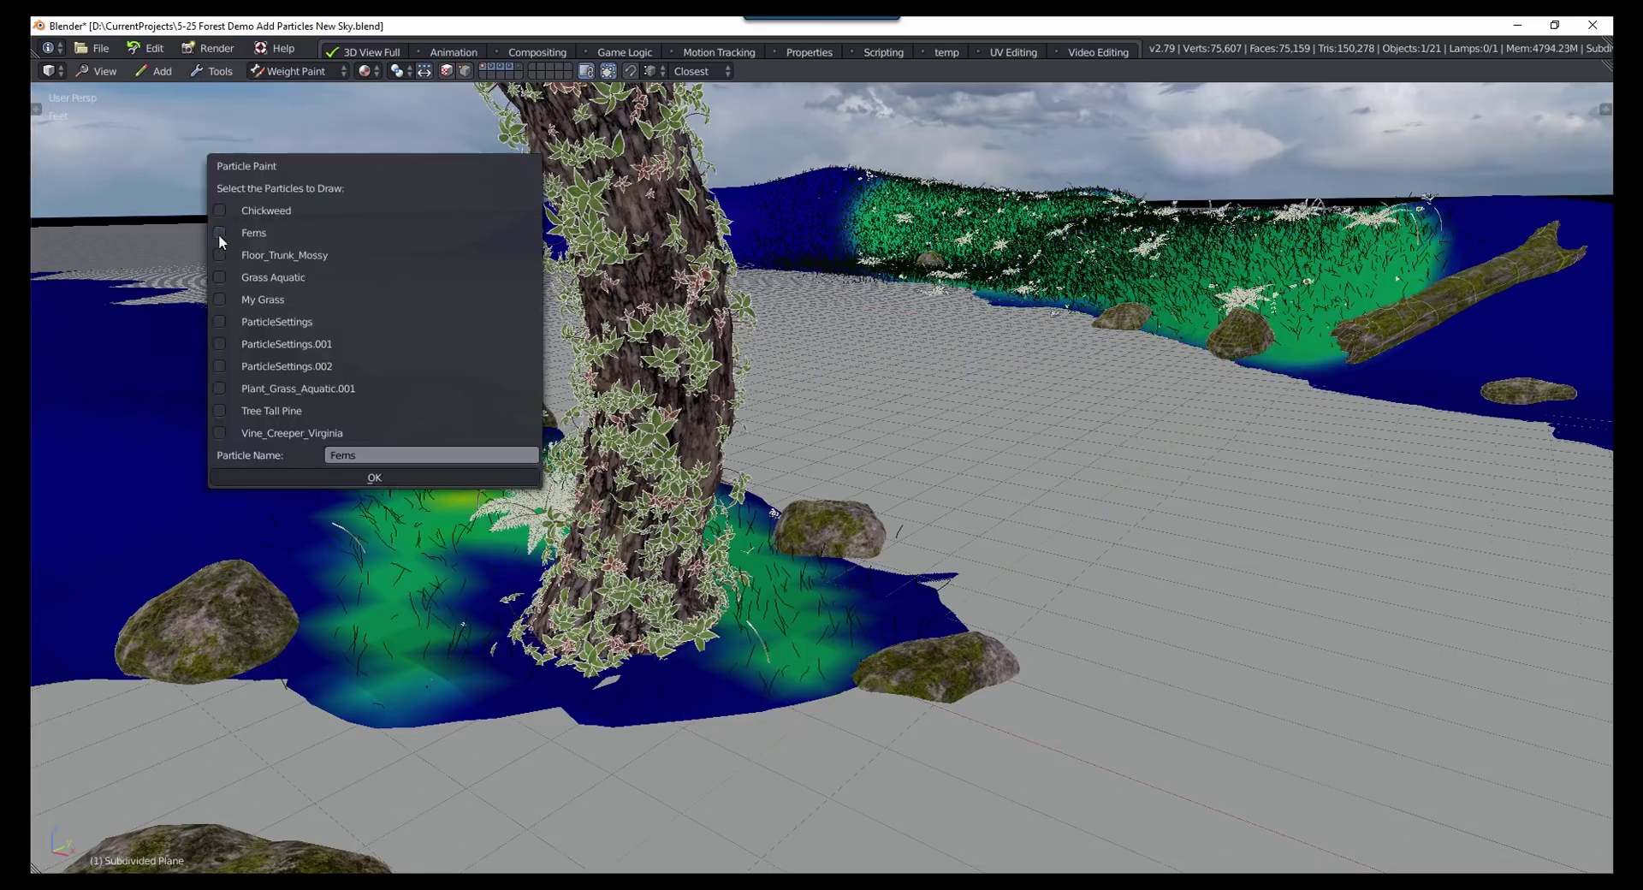
pyautogui.click(219, 278)
pyautogui.click(341, 477)
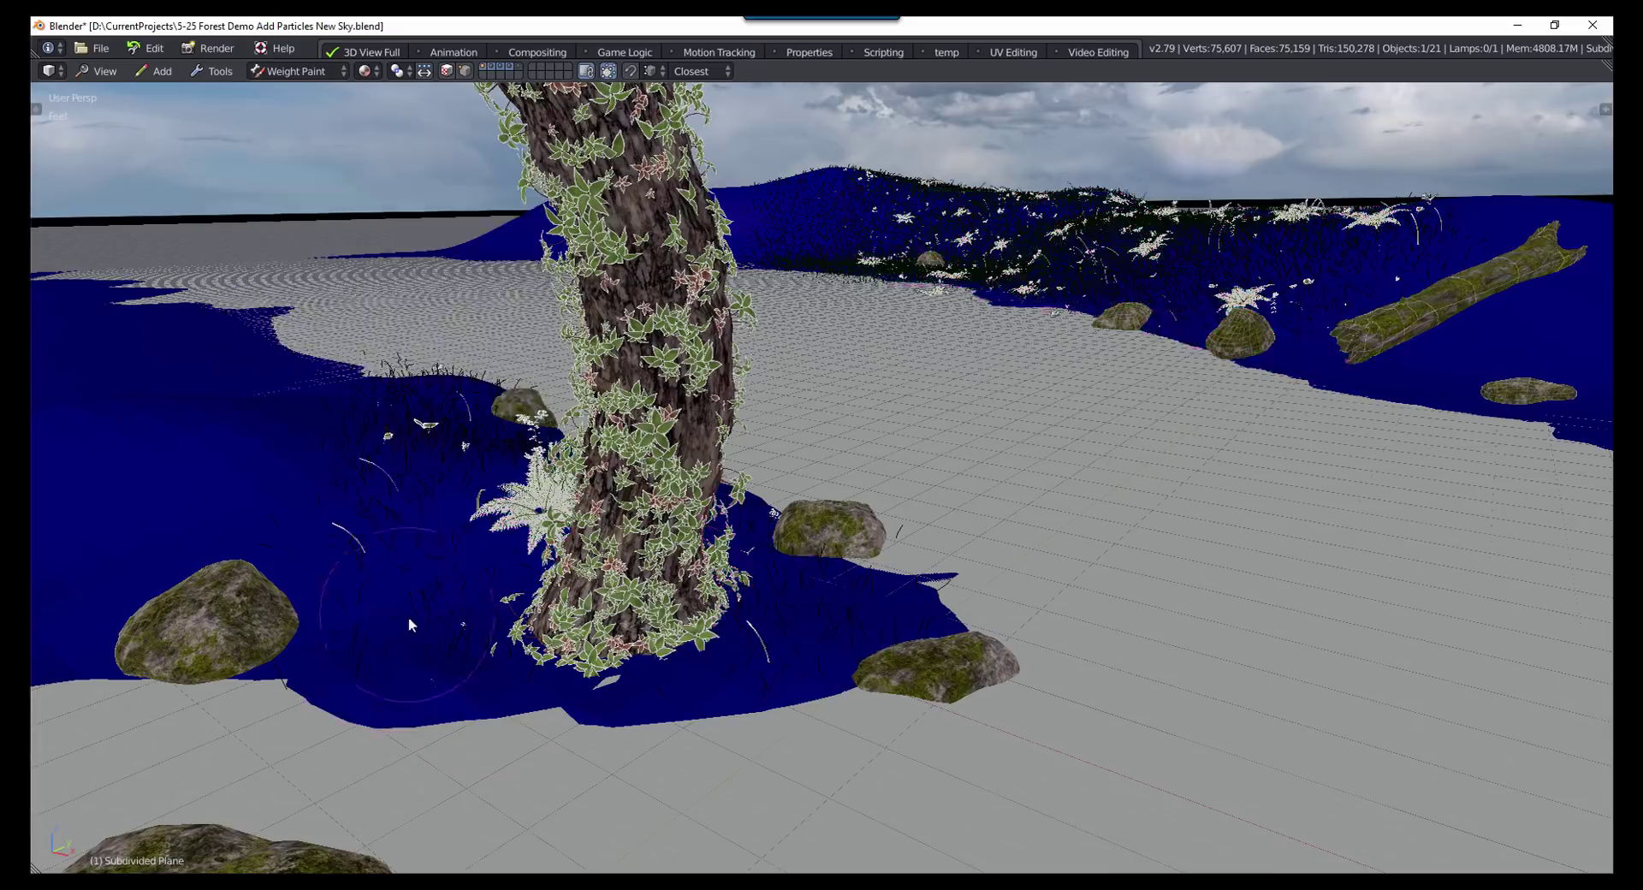
pyautogui.keyDown('shift'); pyautogui.moveTo(486, 691); pyautogui.dragTo(238, 570, button='middle'); pyautogui.keyUp('shift')
pyautogui.moveTo(238, 570)
pyautogui.mouseDown()
pyautogui.moveTo(973, 534)
pyautogui.moveTo(770, 411)
pyautogui.moveTo(684, 385)
pyautogui.mouseUp()
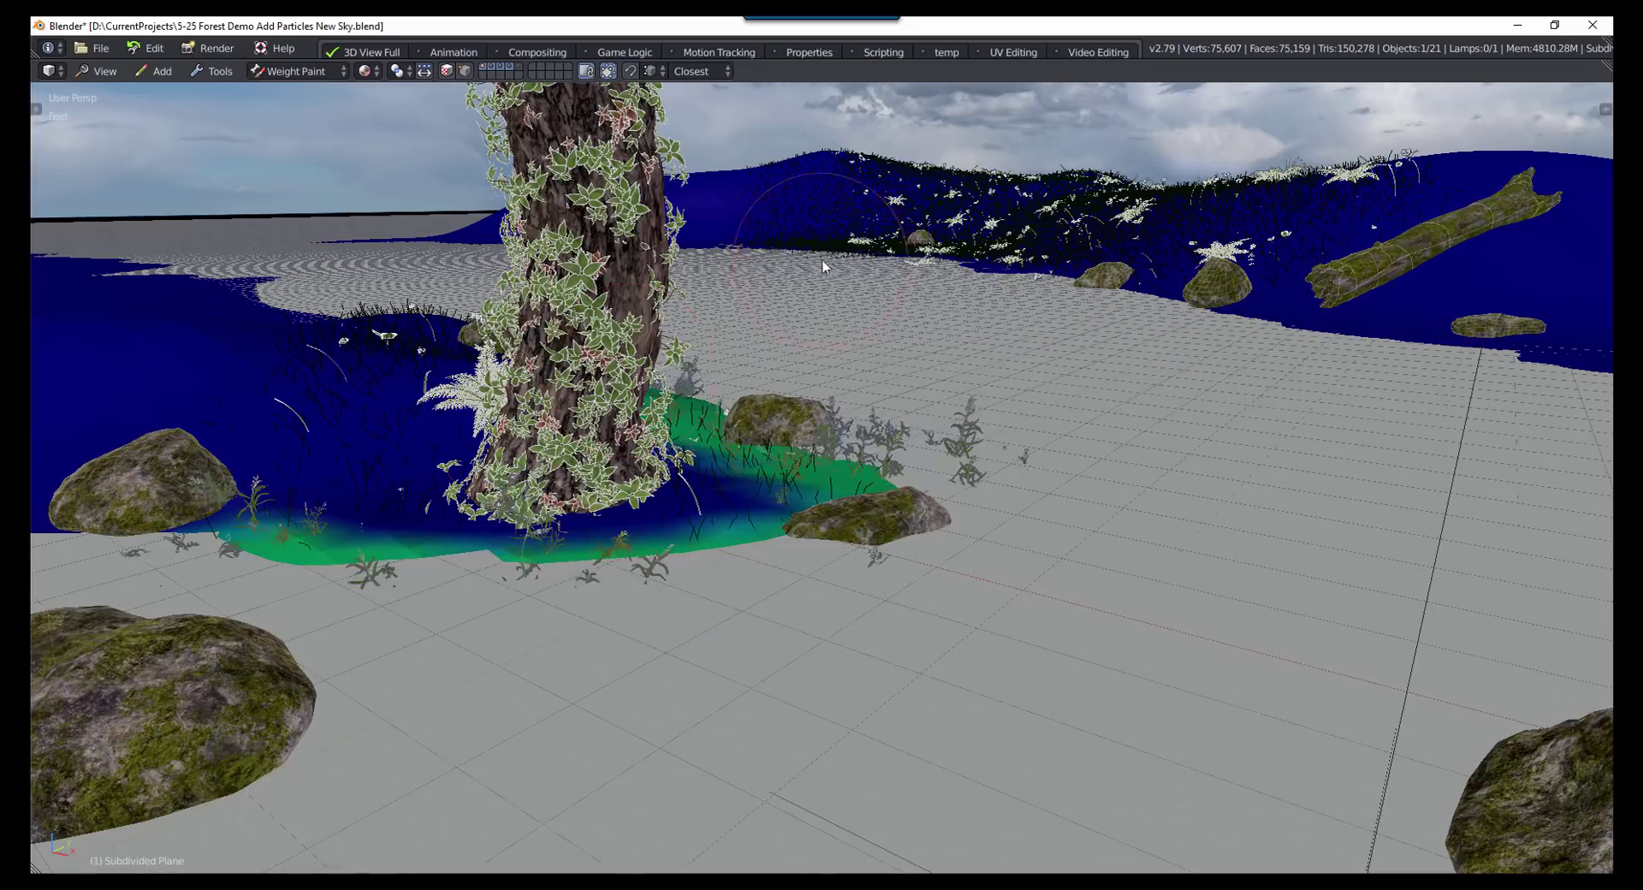
pyautogui.moveTo(836, 268)
pyautogui.mouseDown()
pyautogui.moveTo(1132, 341)
pyautogui.moveTo(1355, 369)
pyautogui.mouseUp()
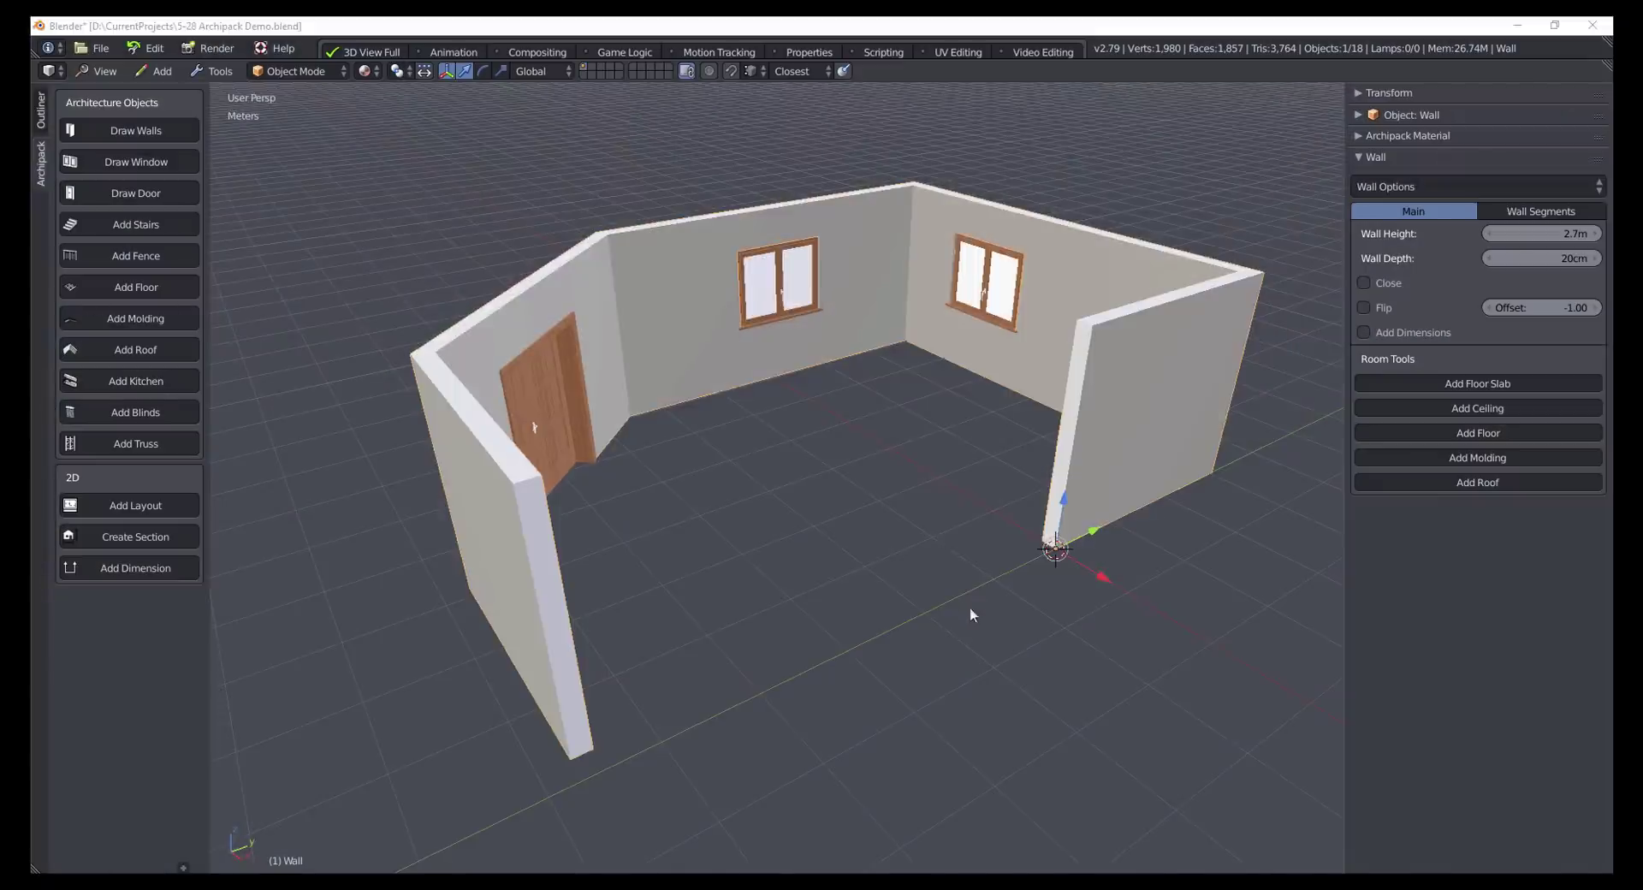
# Step: Activate the wall's manipulation handles and extend its open end with three segments of 1.70 m, 2.00 m and 2.00 m
pyautogui.click(1455, 186)
pyautogui.click(1445, 210)
pyautogui.moveTo(873, 640); pyautogui.dragTo(721, 569, button='middle')
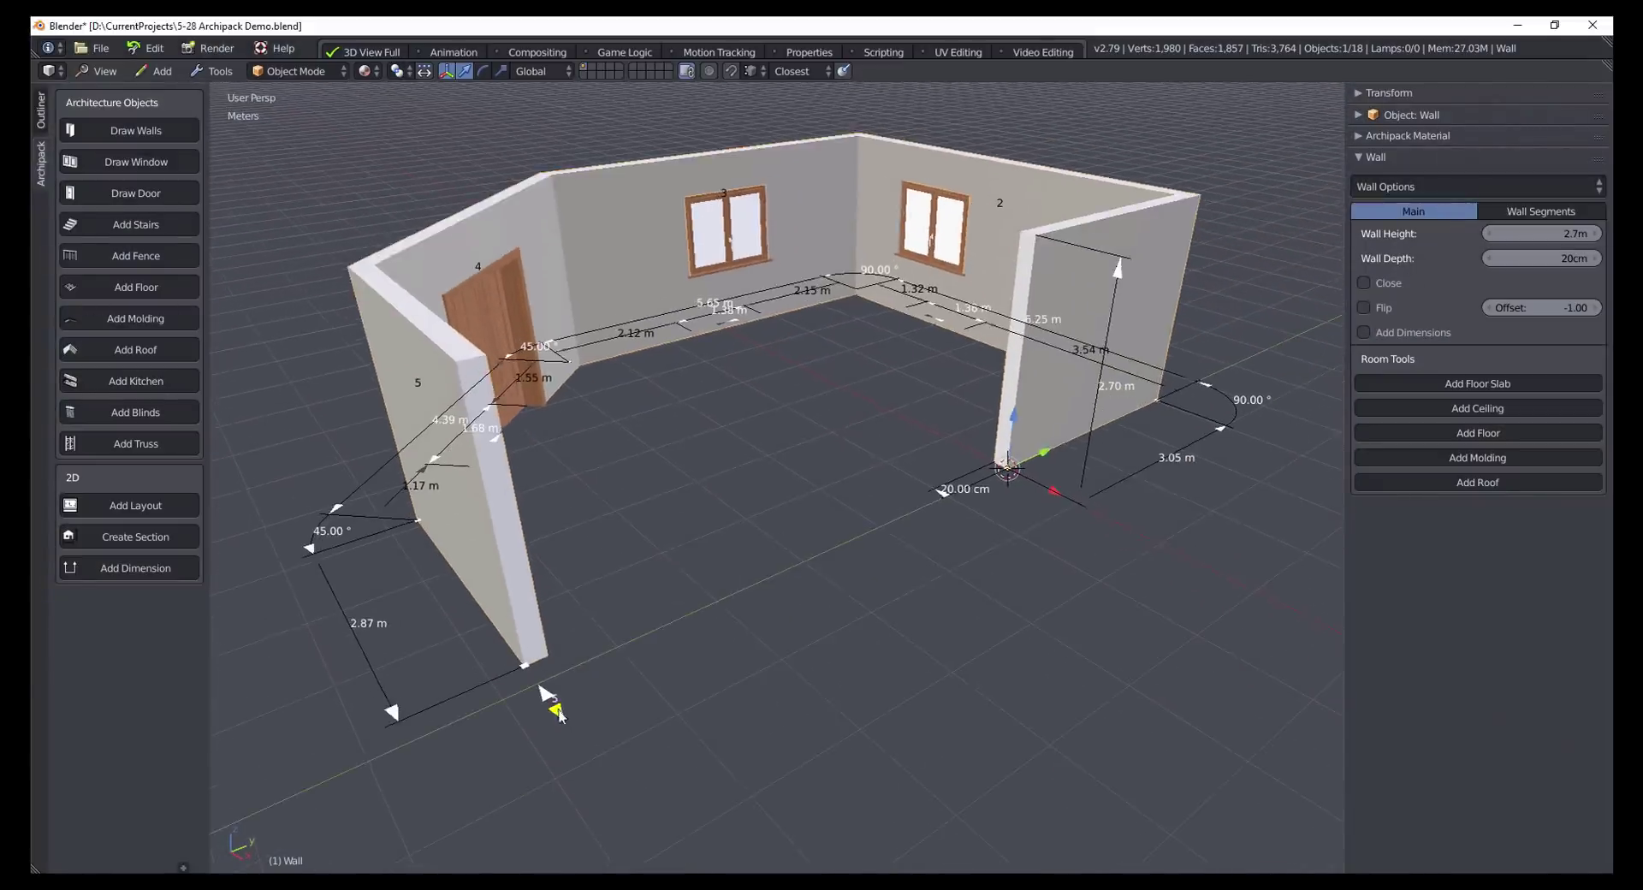
pyautogui.click(557, 714)
pyautogui.rightClick(753, 571)
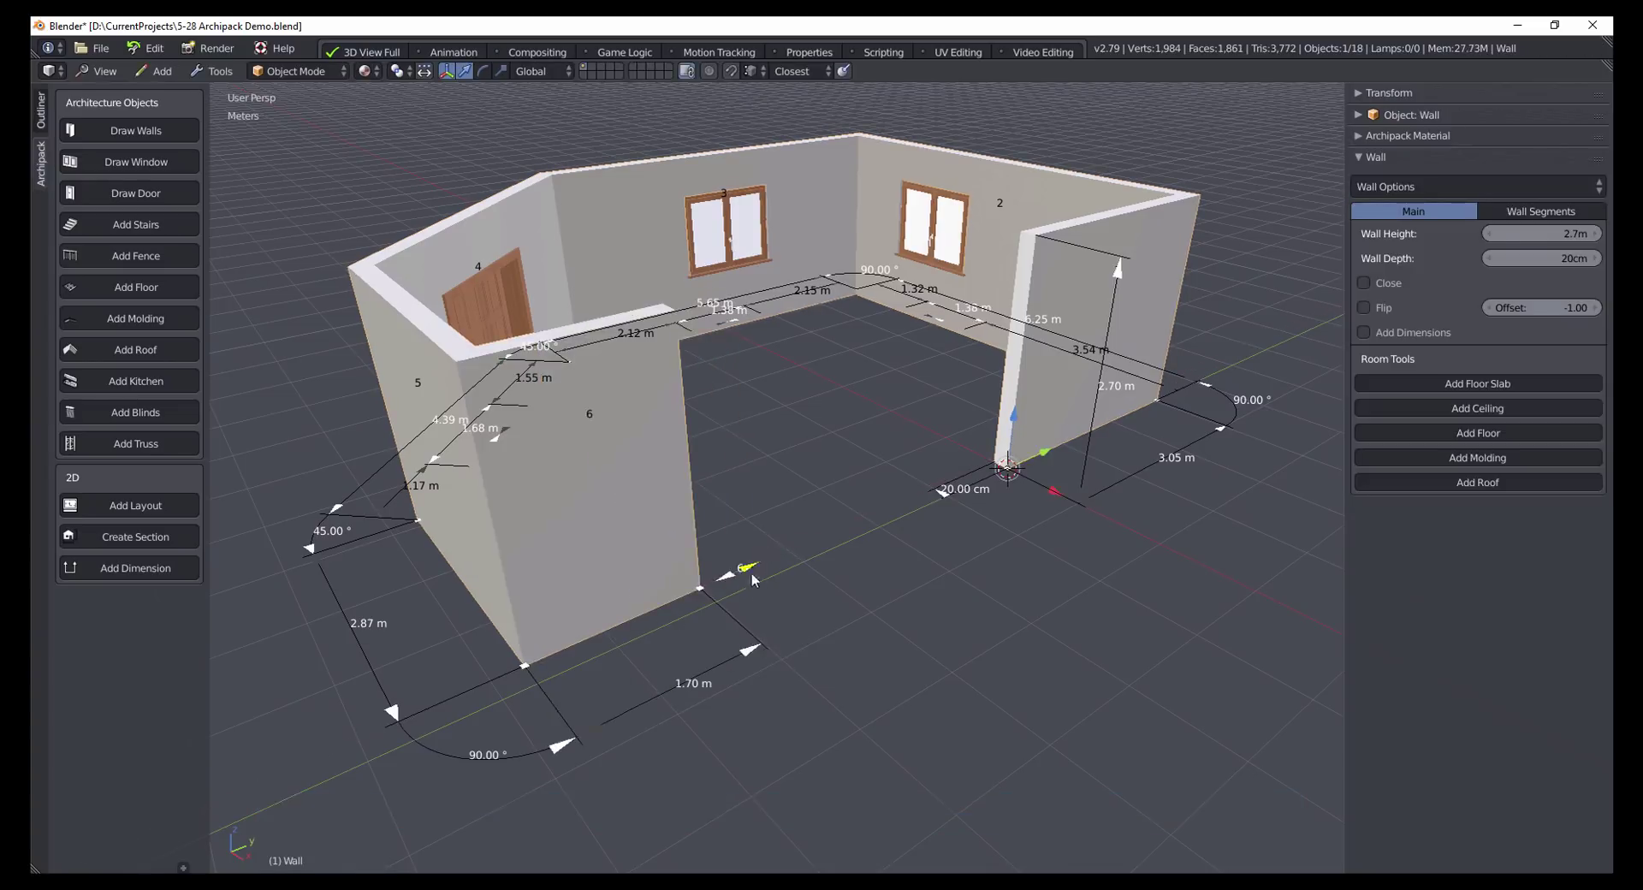
pyautogui.moveTo(753, 571); pyautogui.dragTo(690, 657)
pyautogui.click(891, 753)
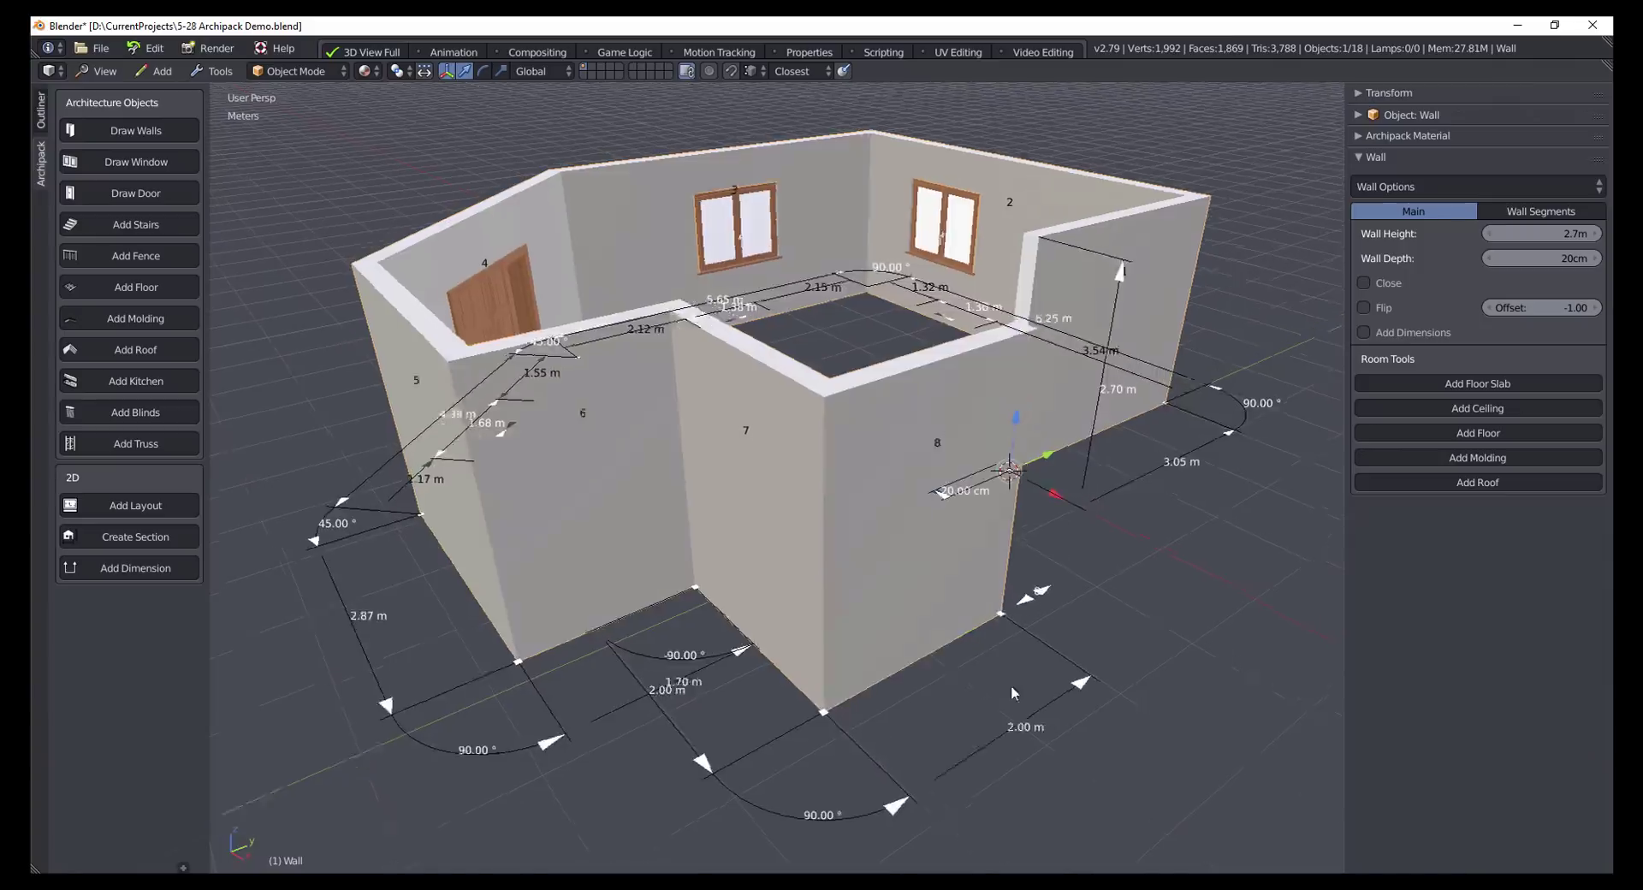
# Step: Reposition the free end of wall segment 8 so the segment is about 3.38 m long at an angle of about 56.71°
pyautogui.moveTo(987, 685); pyautogui.dragTo(526, 764, button='middle')
pyautogui.moveTo(514, 768); pyautogui.dragTo(426, 769)
pyautogui.moveTo(719, 804); pyautogui.dragTo(1036, 848)
# Step: In a top view of the whole floor plan, widen the door in angled wall segment 4 to about 2.22 m
pyautogui.press('KP_7')
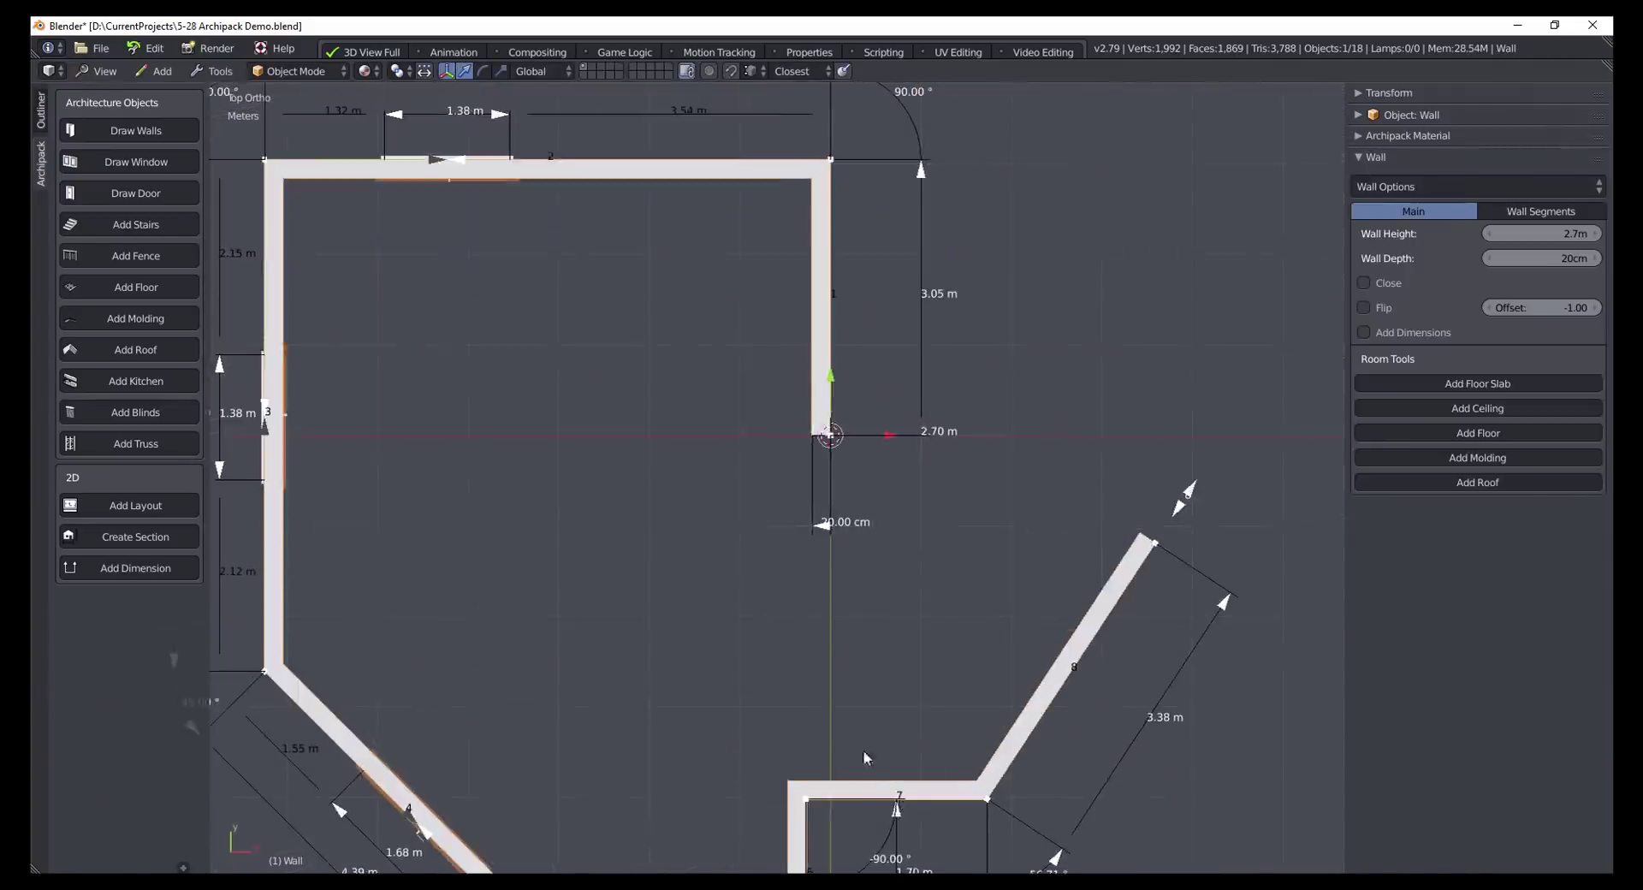
pyautogui.press('Home')
pyautogui.moveTo(534, 582); pyautogui.dragTo(615, 674)
pyautogui.keyDown('shift'); pyautogui.moveTo(706, 504); pyautogui.dragTo(665, 606, button='middle'); pyautogui.keyUp('shift')
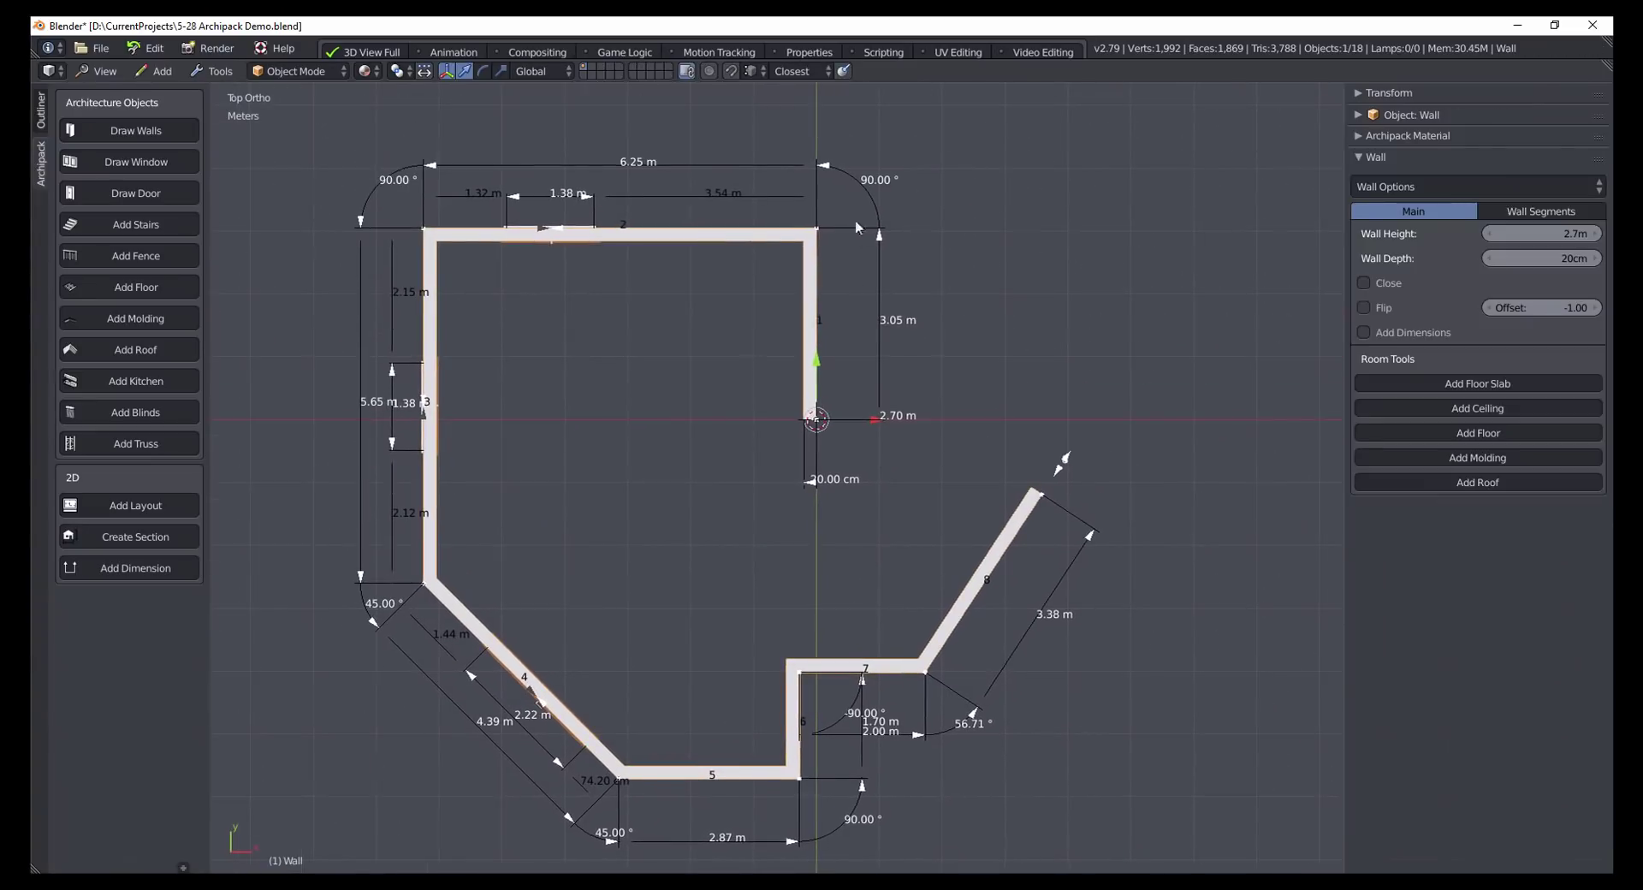